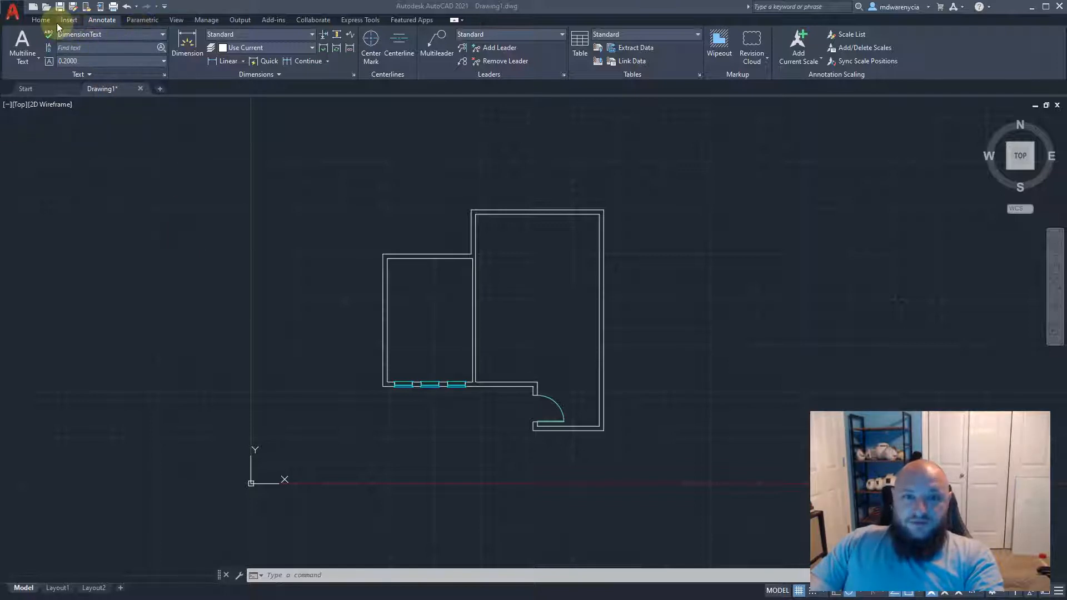
Examine the DimensionText text style's font and height settings, leaving them as they are
click(39, 20)
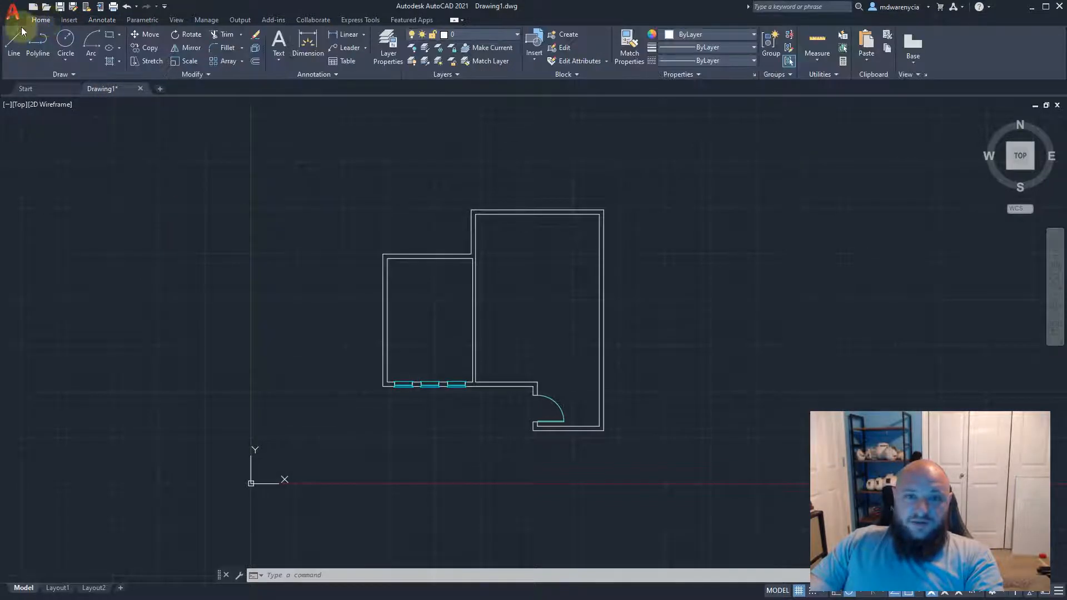
click(95, 22)
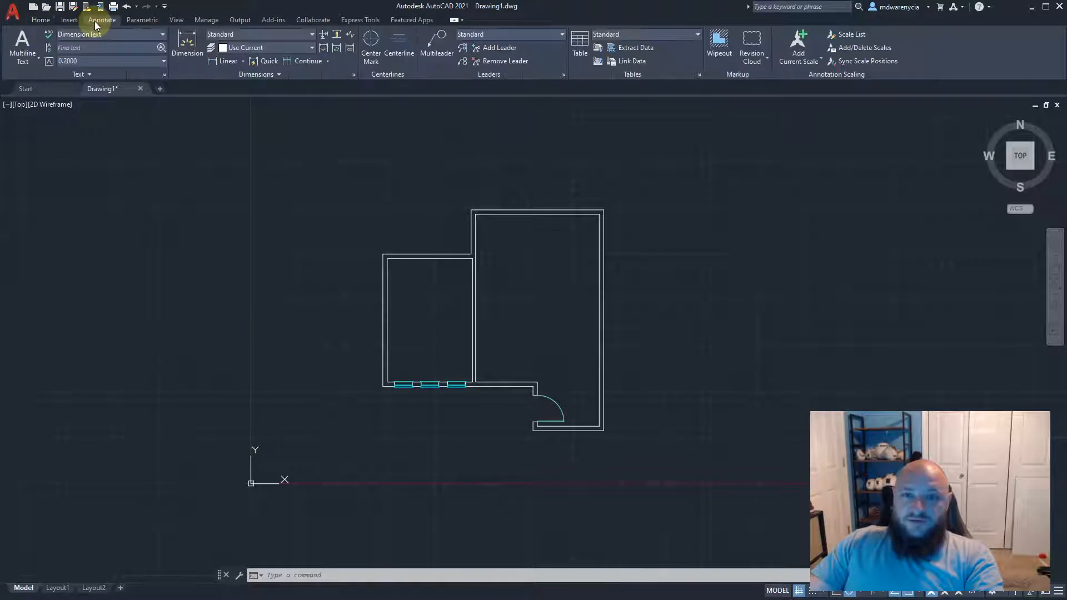
click(111, 35)
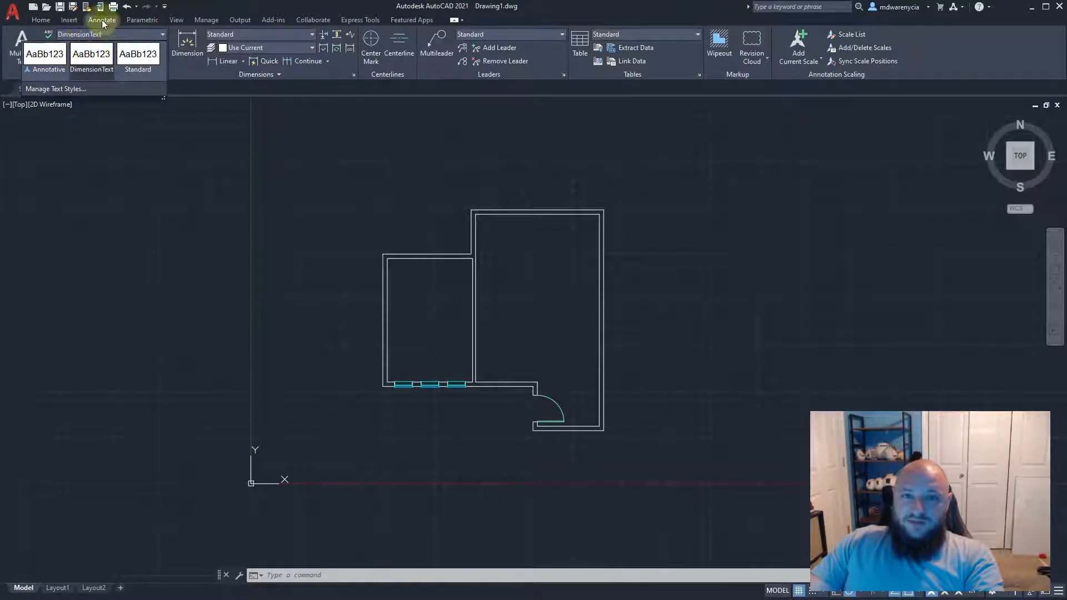
click(95, 36)
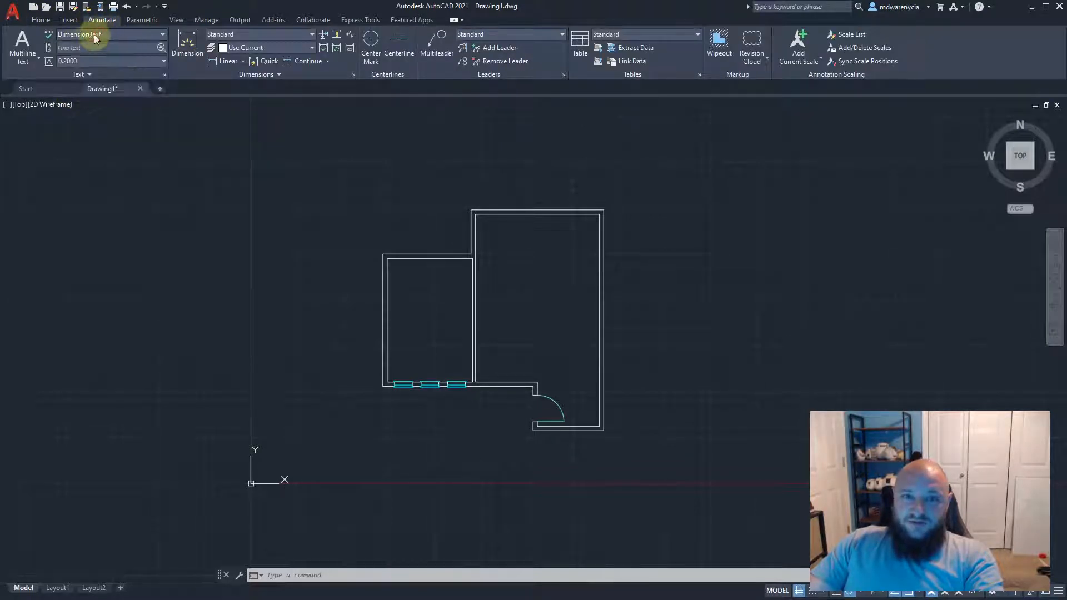
click(87, 35)
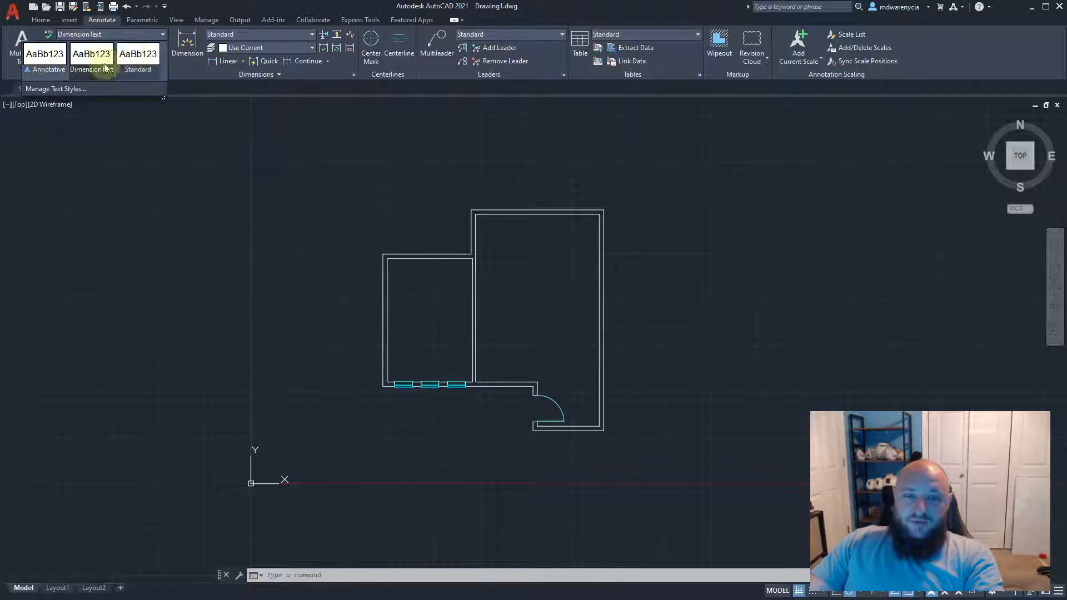
click(89, 91)
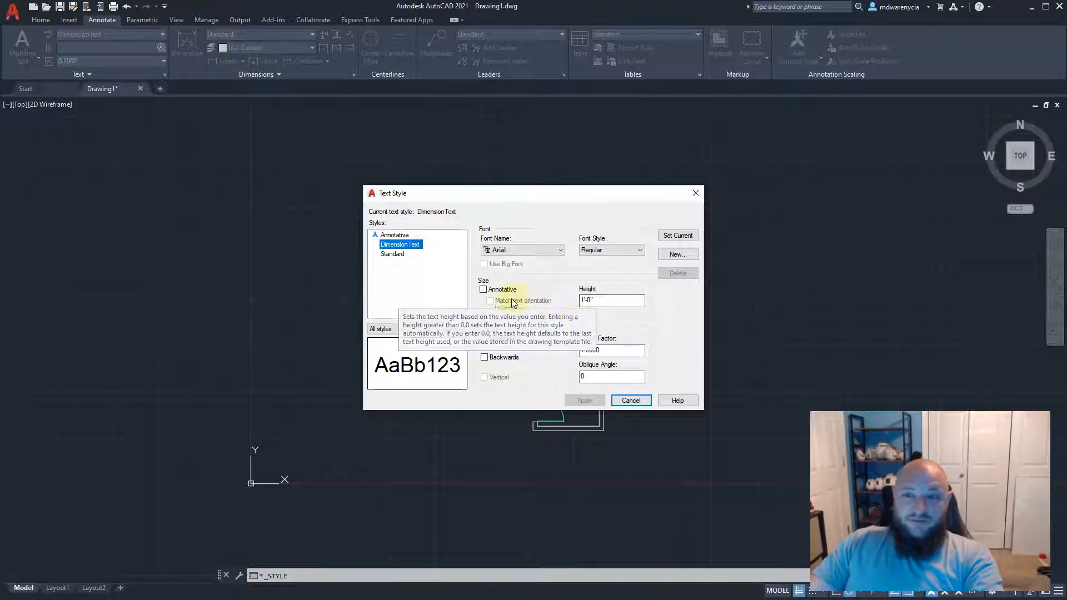
click(500, 250)
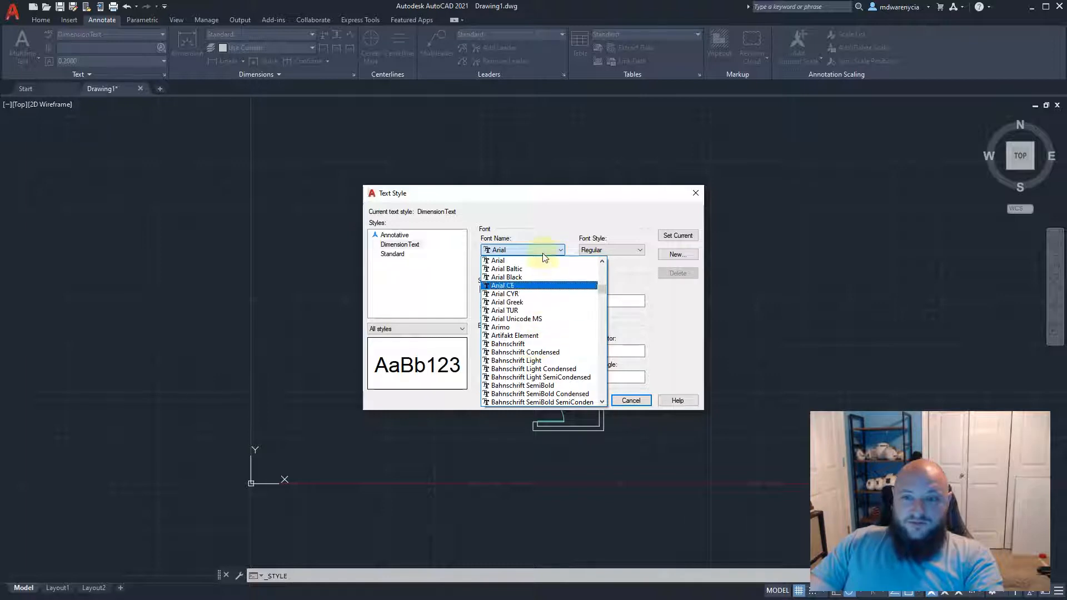
click(545, 250)
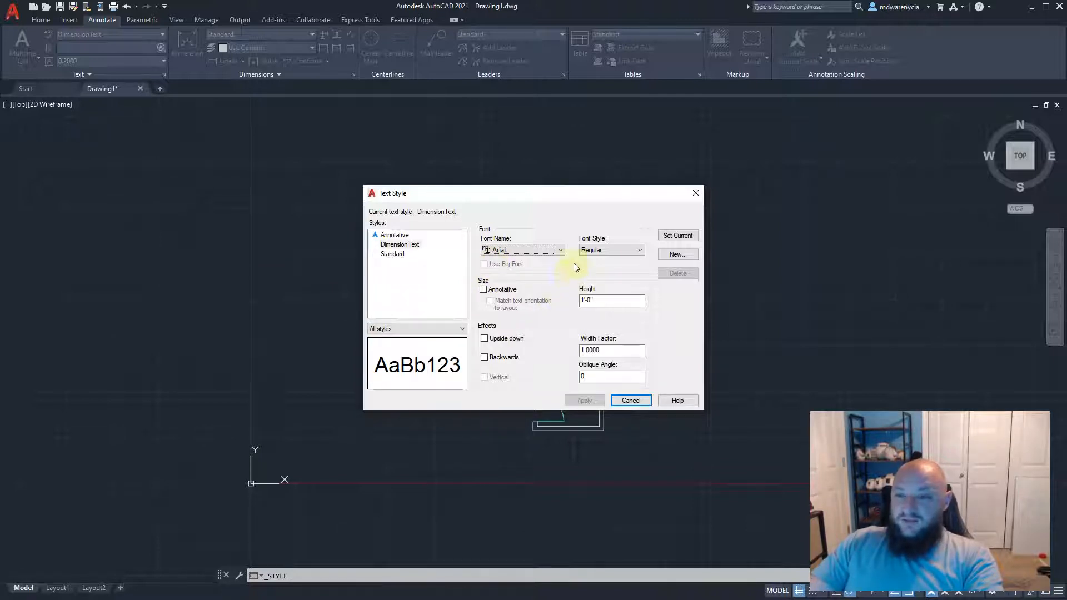
click(631, 401)
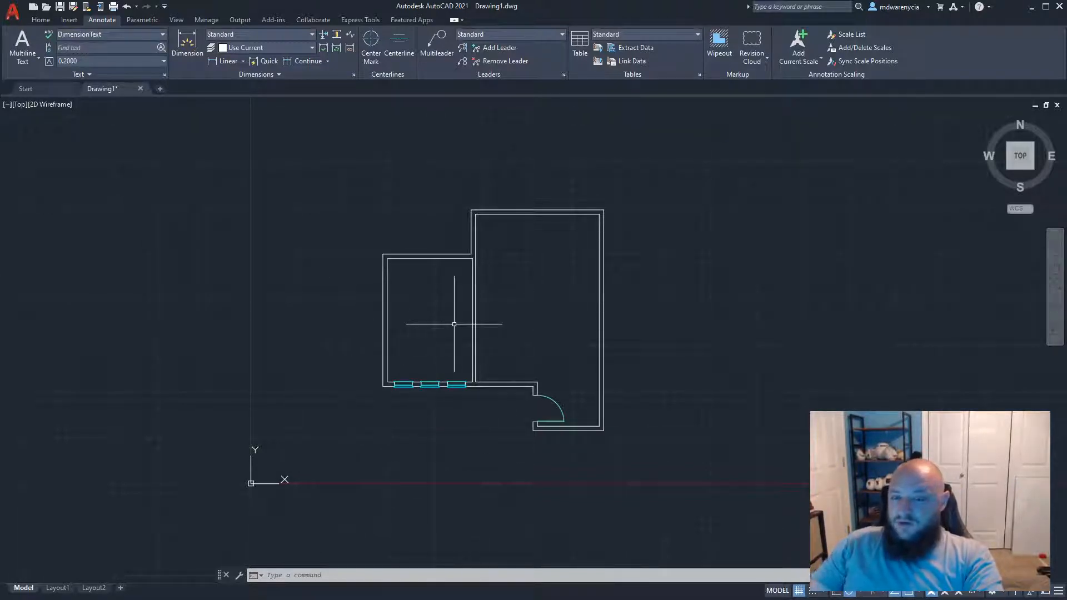
Place the single-line text "asdf" above the floor plan's large room and check how it looks in Layout1
click(38, 57)
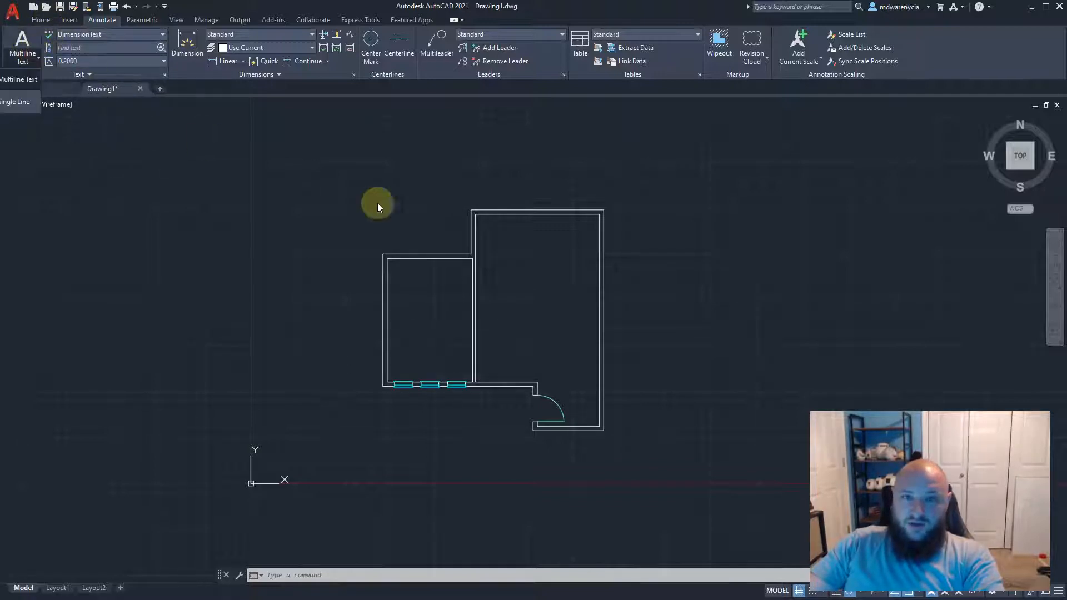
click(377, 207)
click(24, 62)
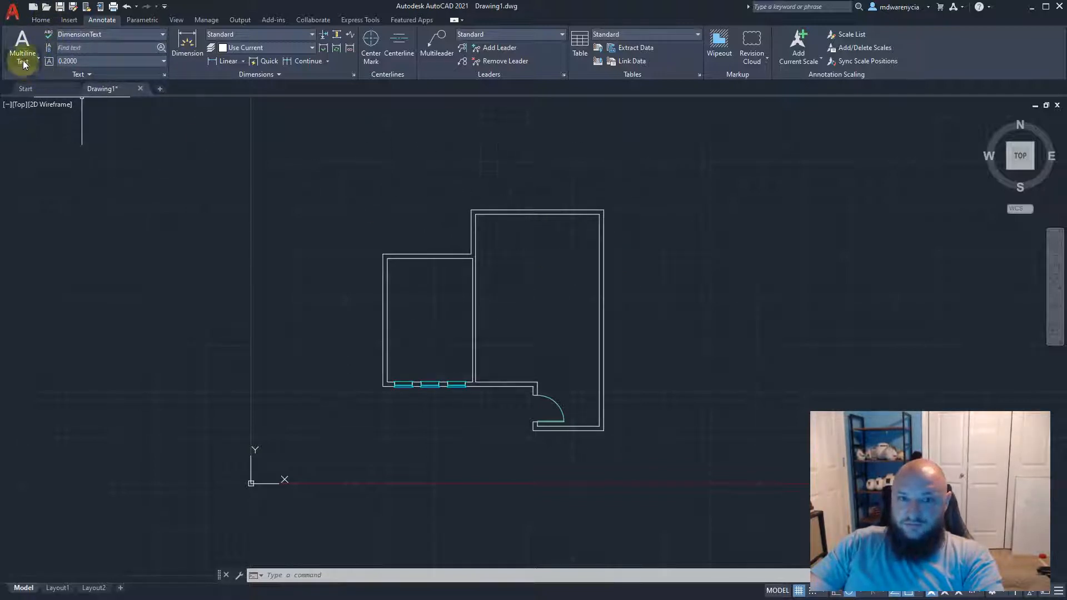
click(33, 104)
click(480, 171)
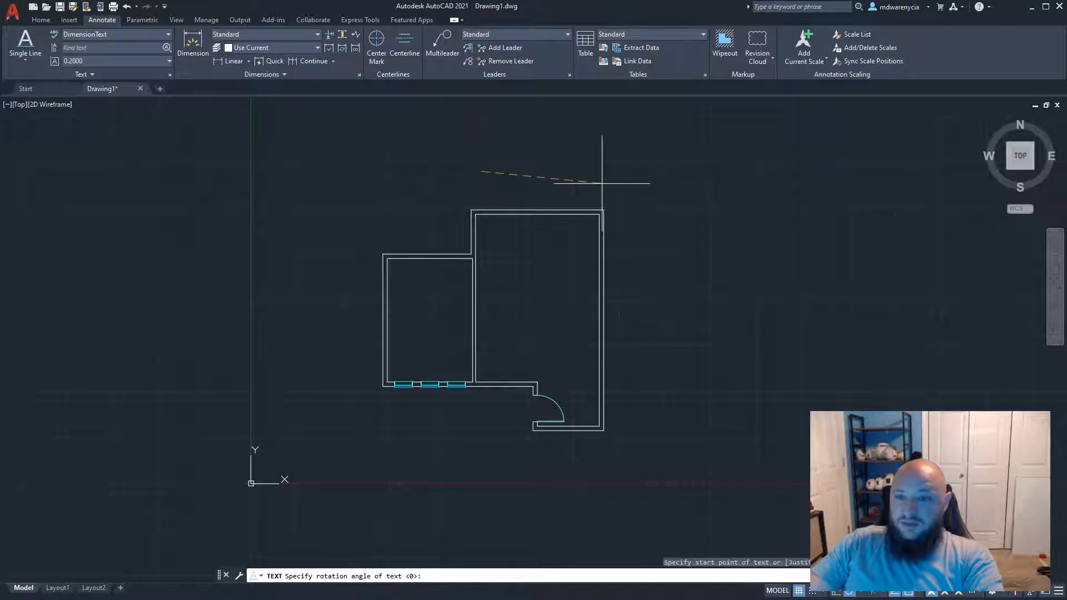
click(598, 165)
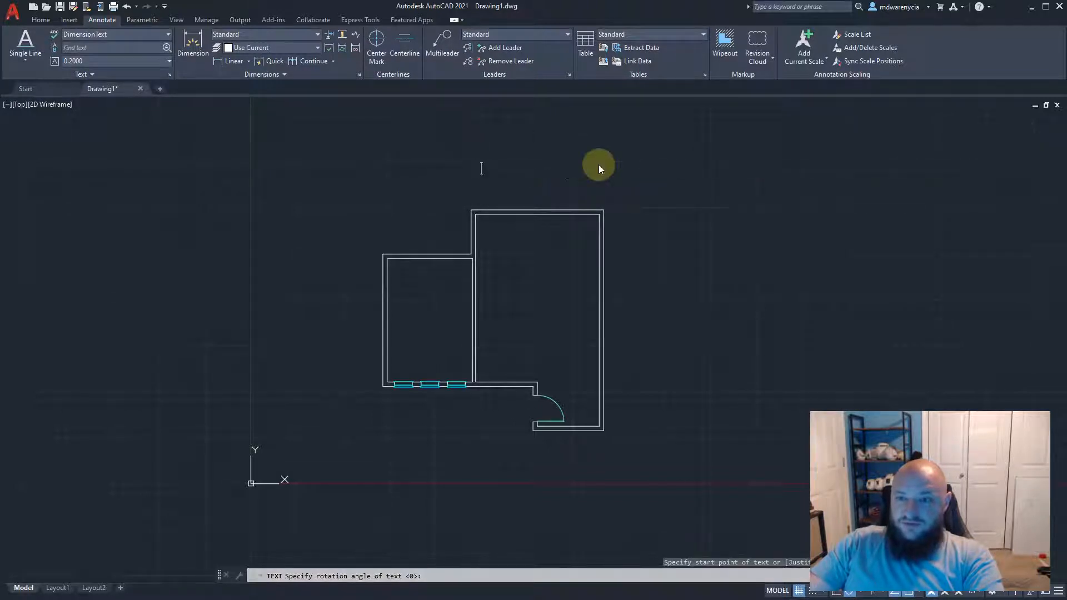
text(asdf)
key(Return)
key(Return)
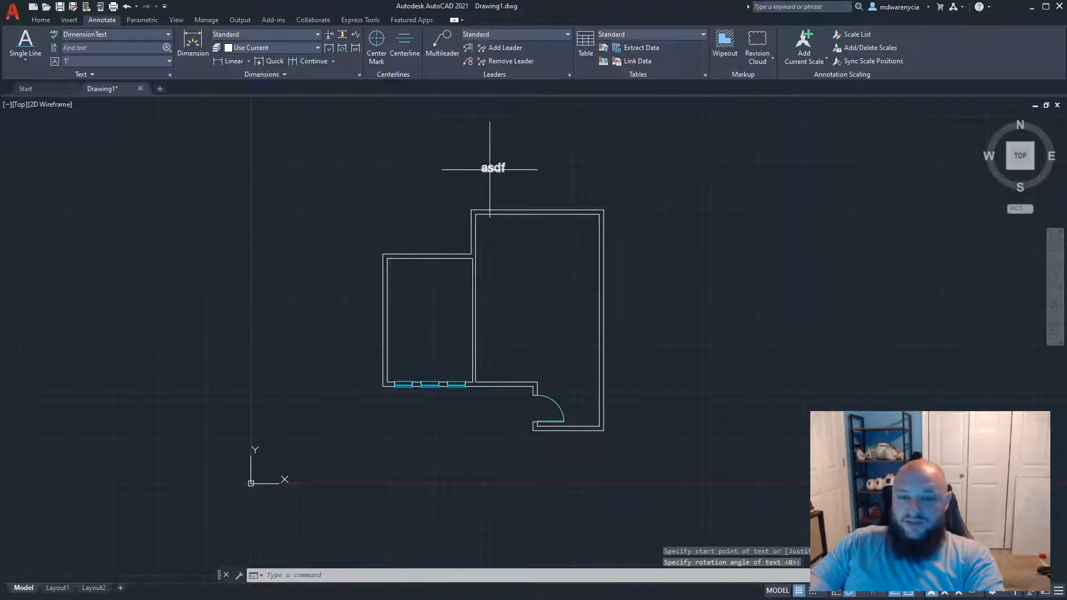
click(51, 592)
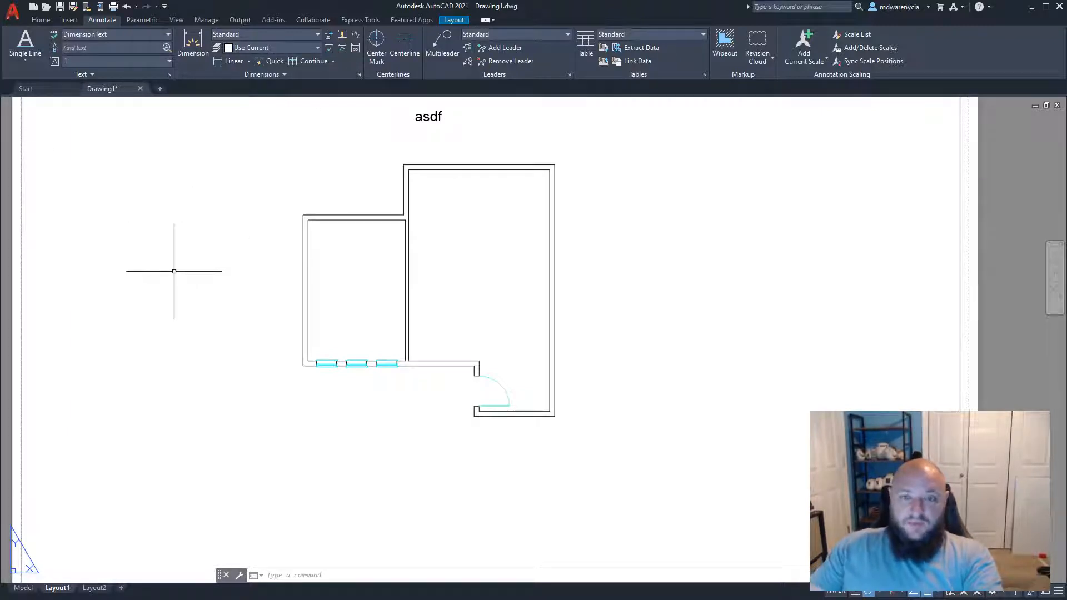
click(23, 587)
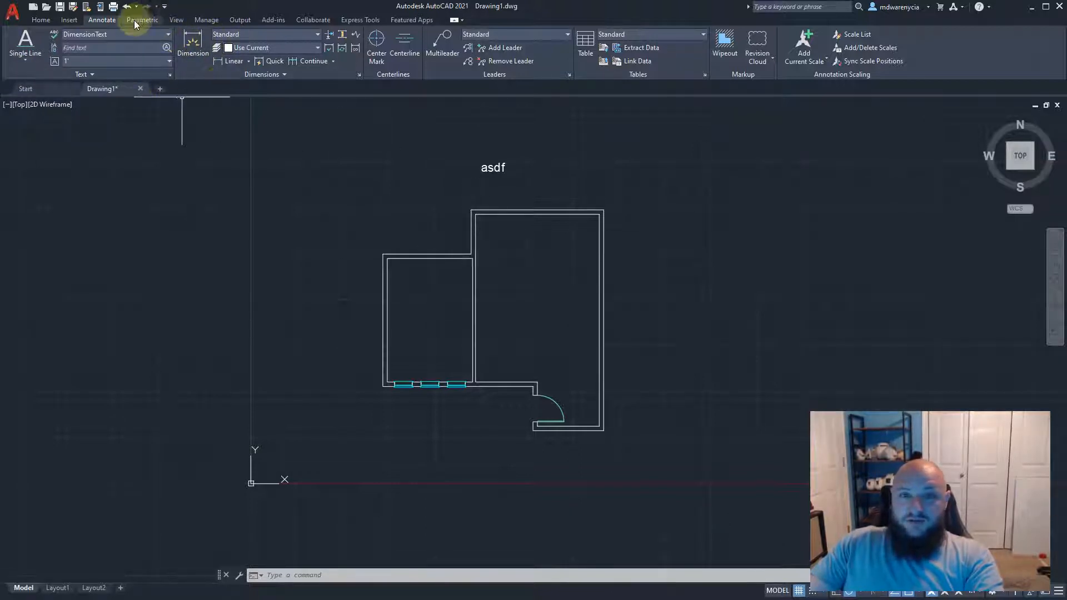
Open the Standard dimension style for modification and review its line settings, including the baseline spacing
click(310, 35)
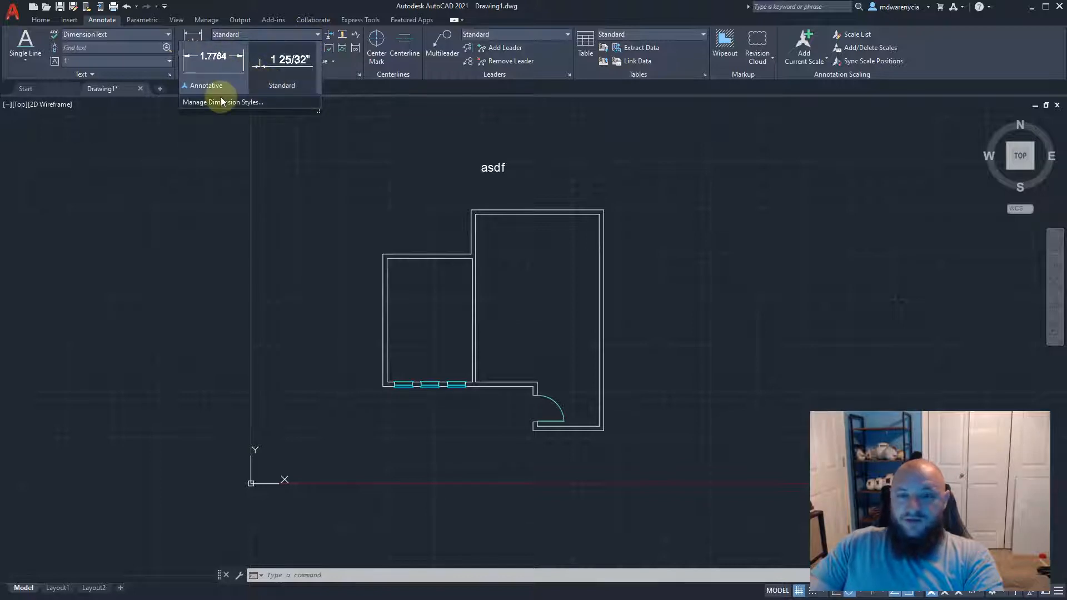
click(263, 101)
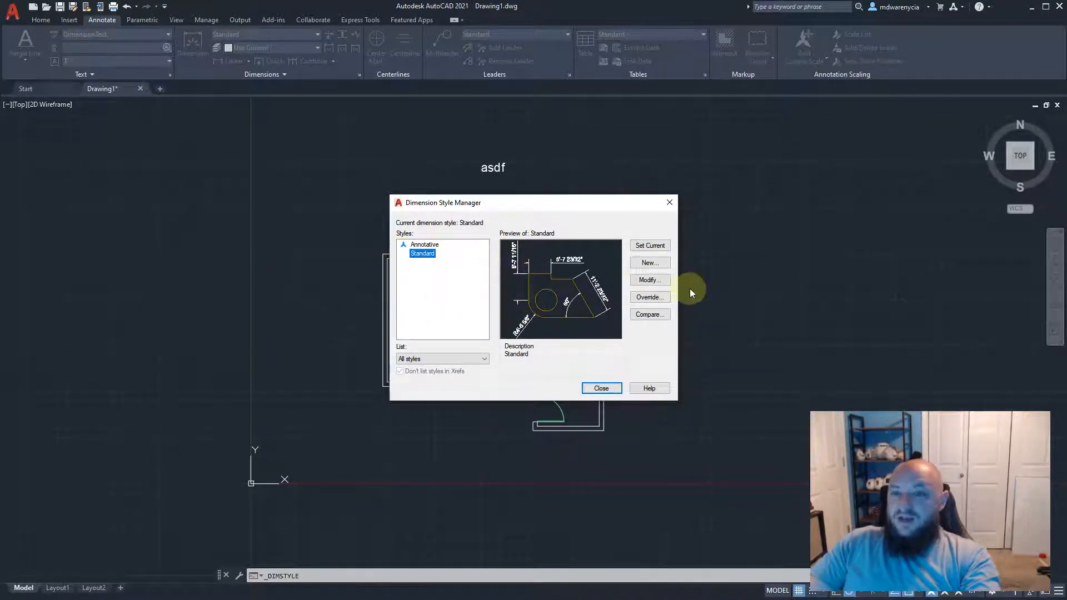
click(654, 280)
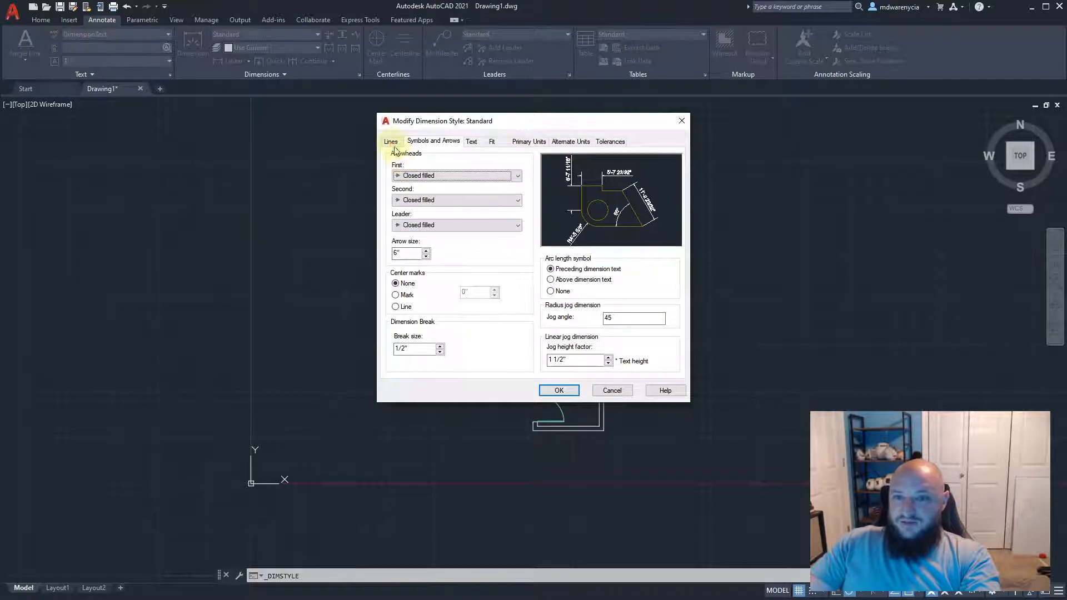
click(391, 141)
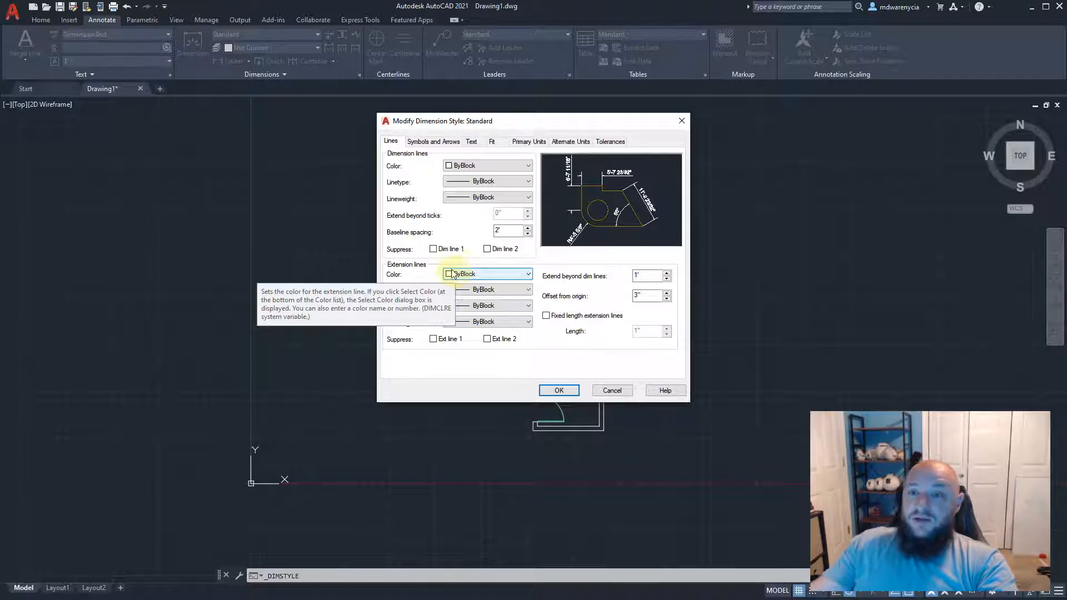
double_click(514, 232)
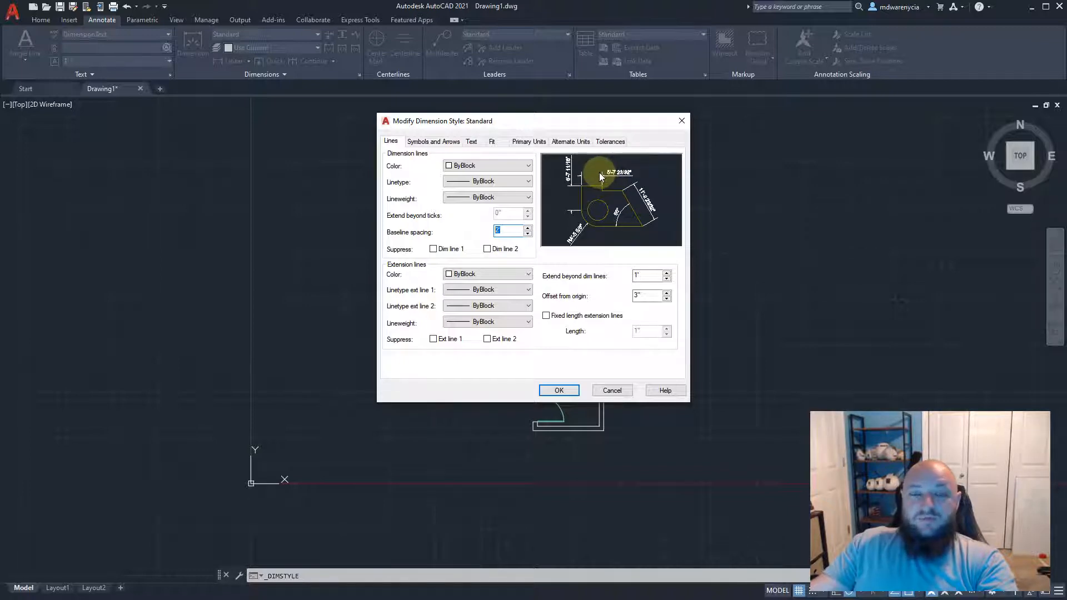
Try extending the Standard style's extension lines 2' and 1" beyond the dimension lines, comparing the preview
double_click(639, 276)
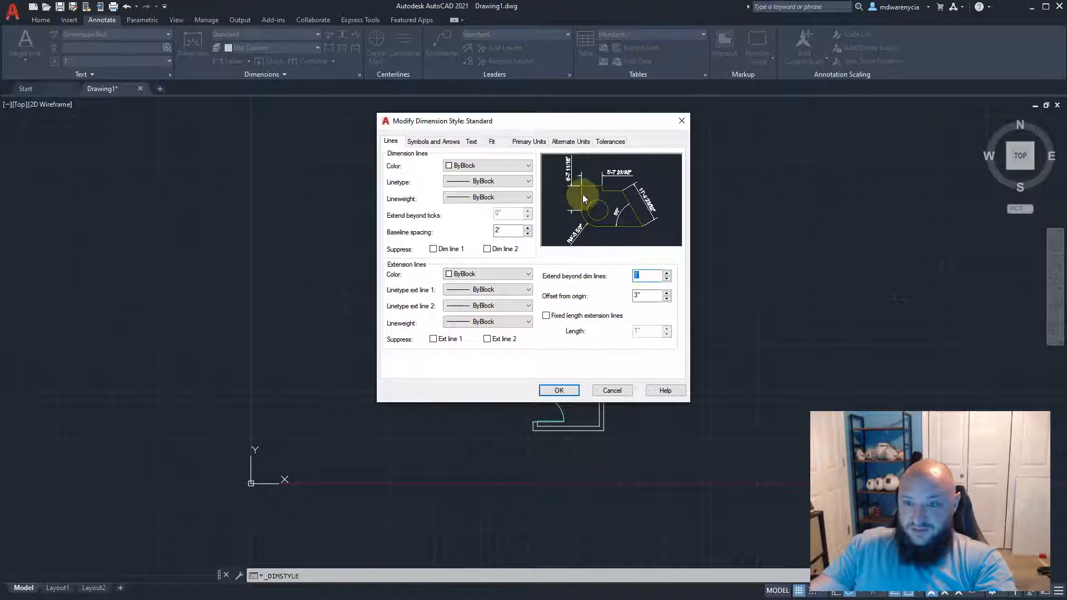
text(2')
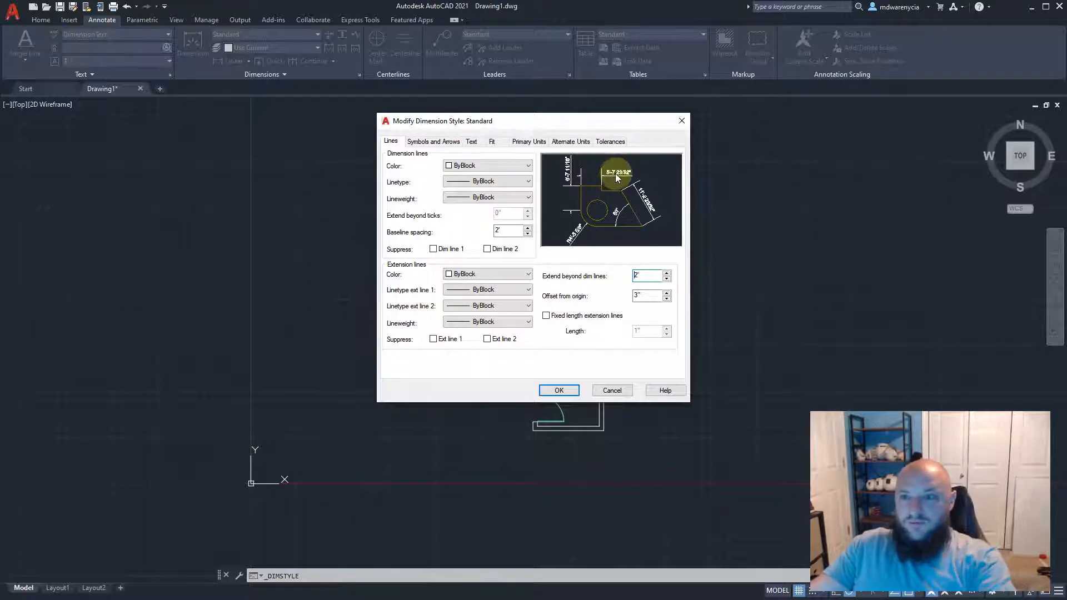
drag(651, 276, 615, 269)
text(1)
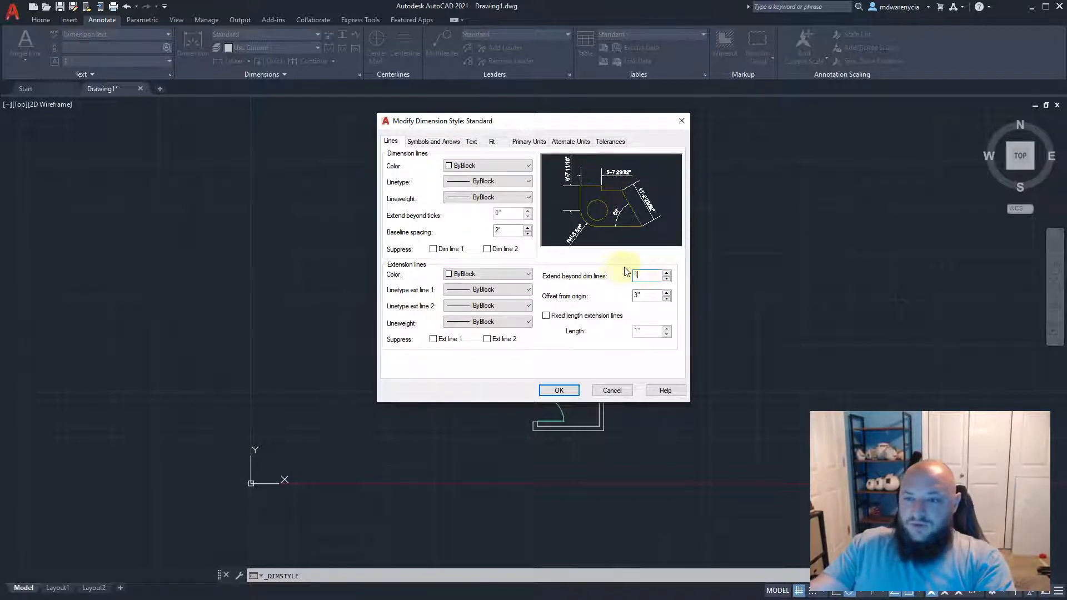
text(")
key(Tab)
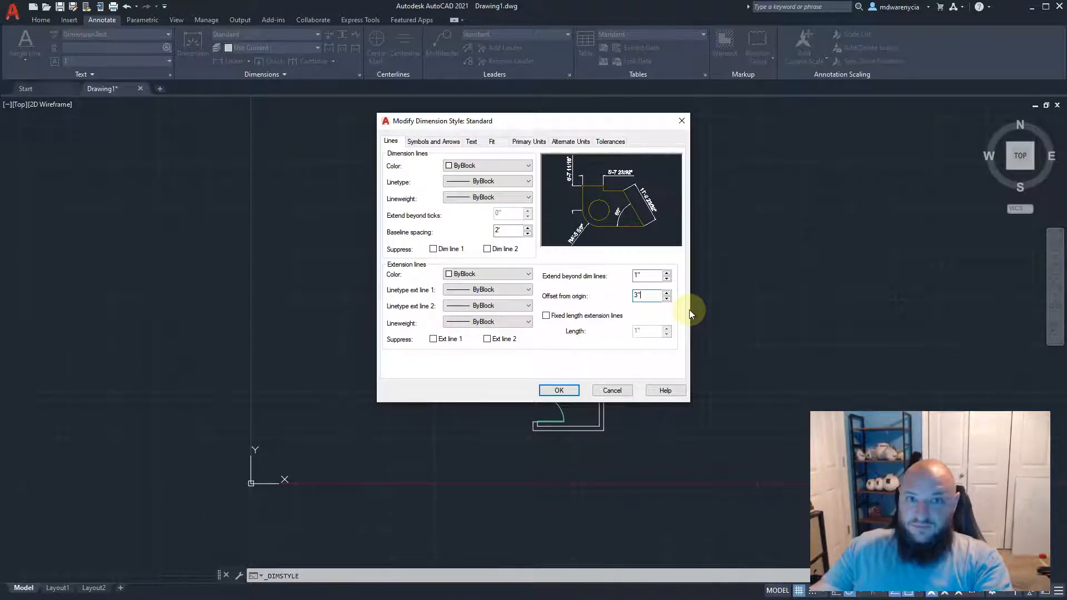
Set the extension lines to extend 1' beyond the dimension lines and check the offset from origin
drag(651, 276, 625, 273)
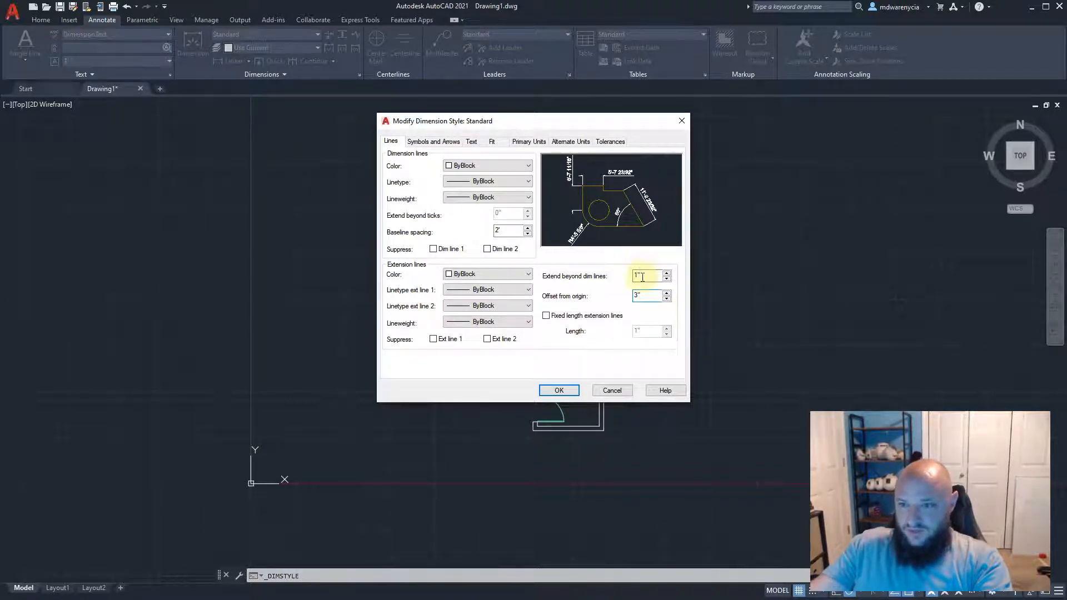
text(1')
key(Tab)
key(Tab)
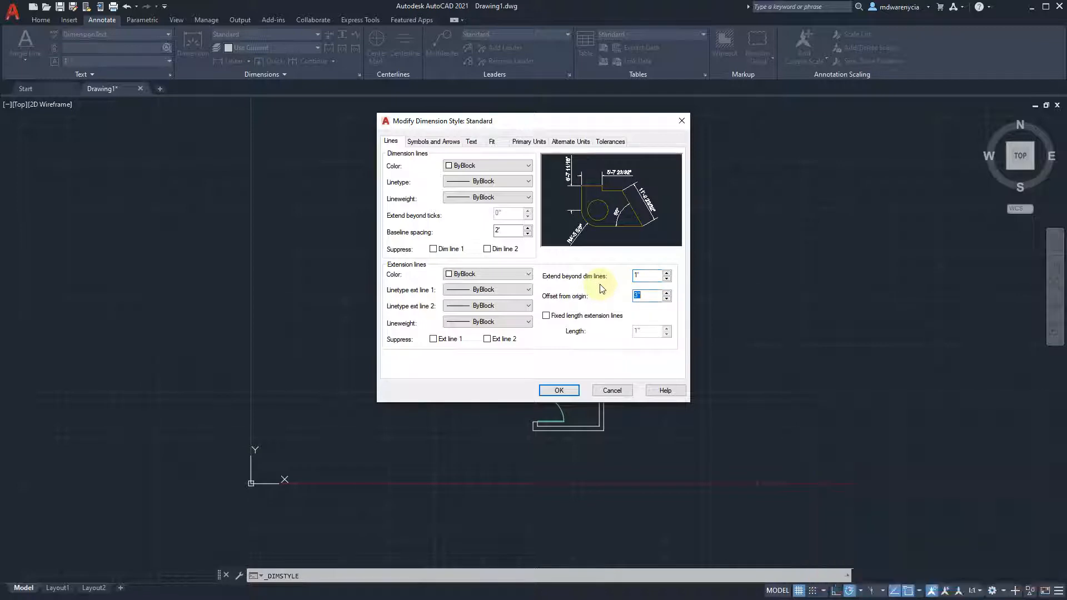
click(647, 294)
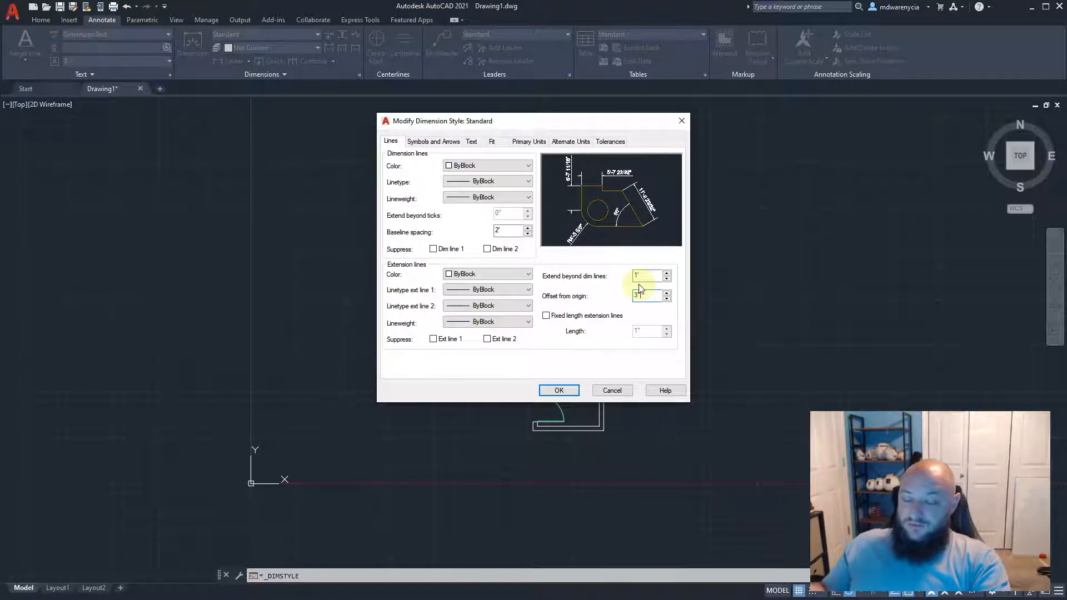
click(647, 294)
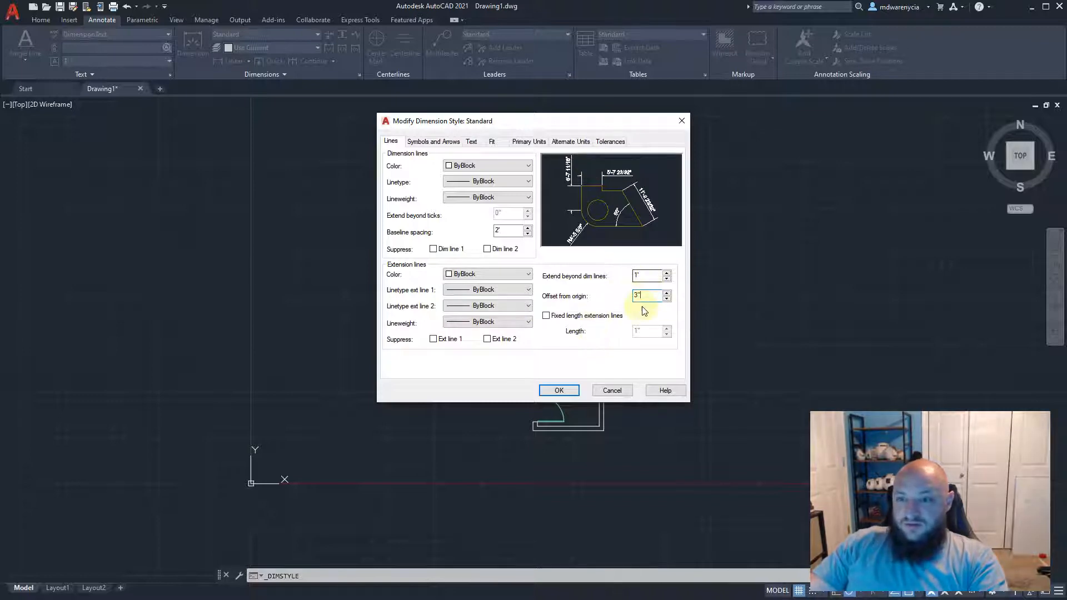
Review the Standard style's arrowhead choices for the first, second and leader arrows, and check the arrow size
click(417, 143)
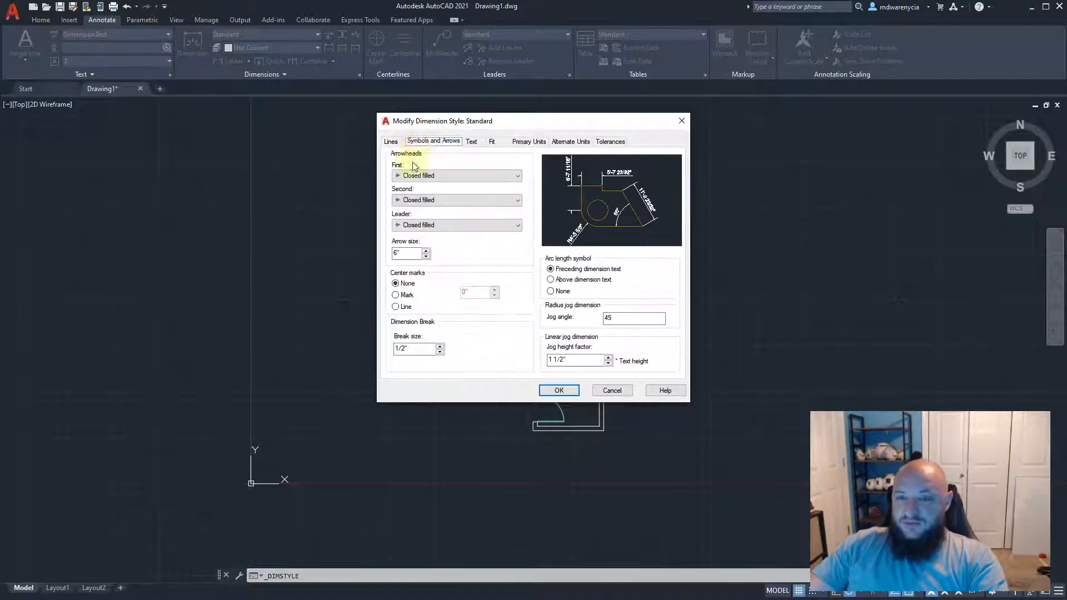
click(439, 177)
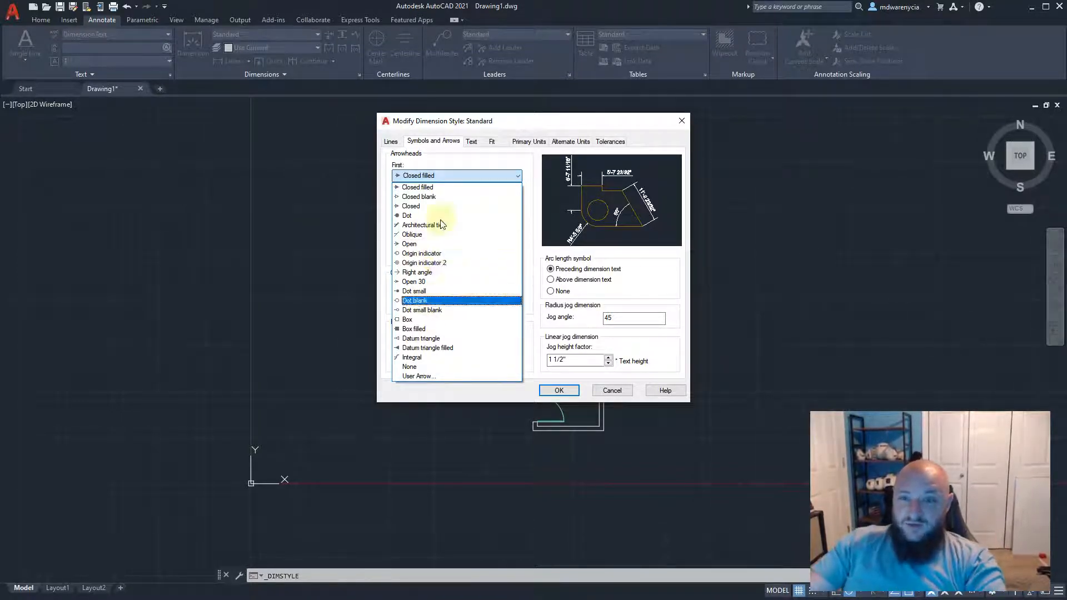
click(438, 176)
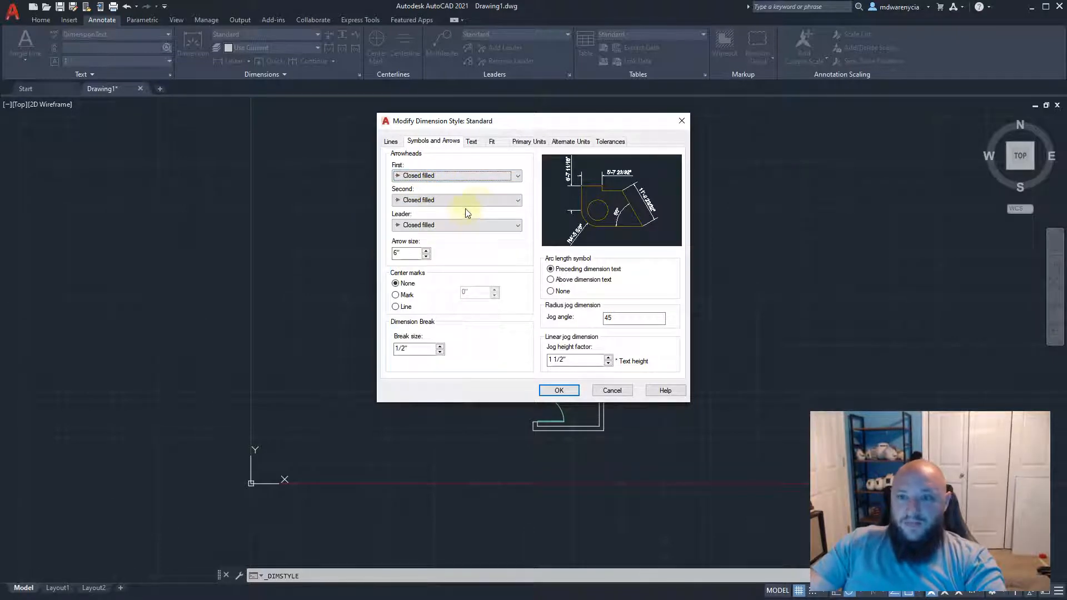
click(477, 201)
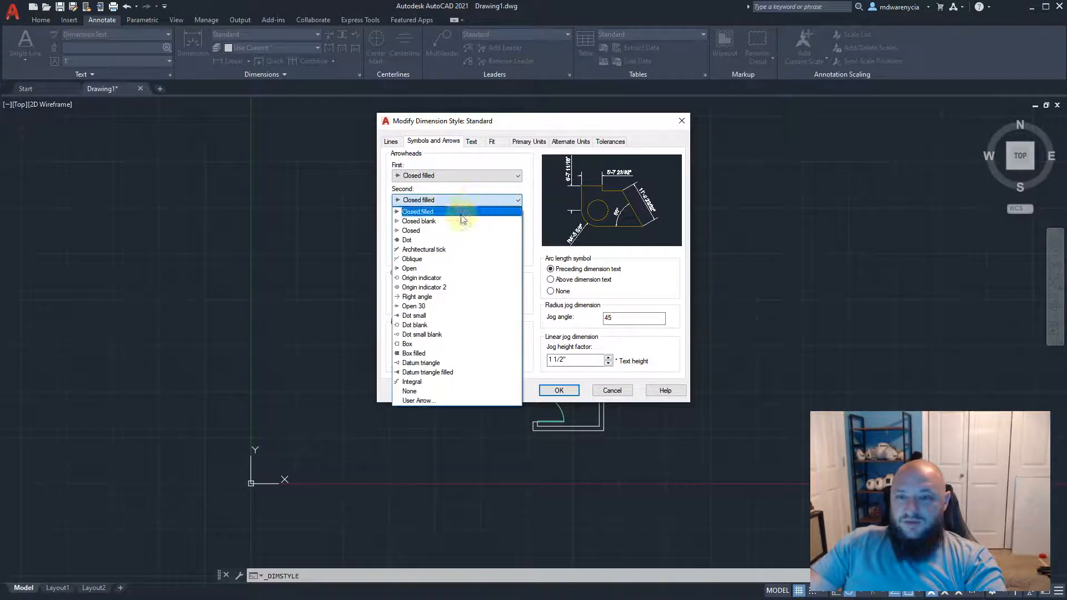
click(436, 200)
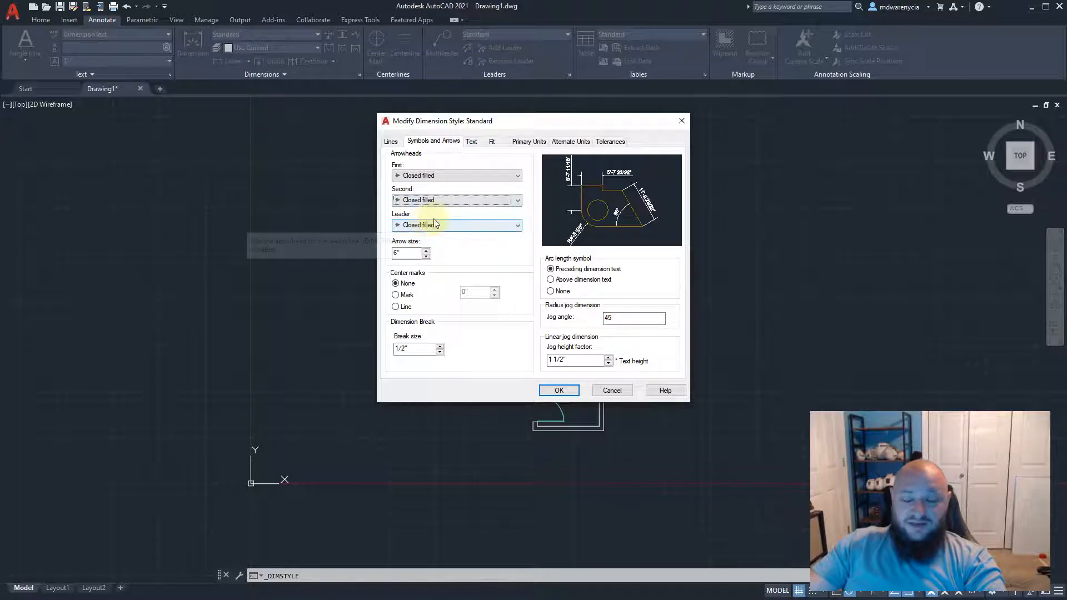
click(443, 225)
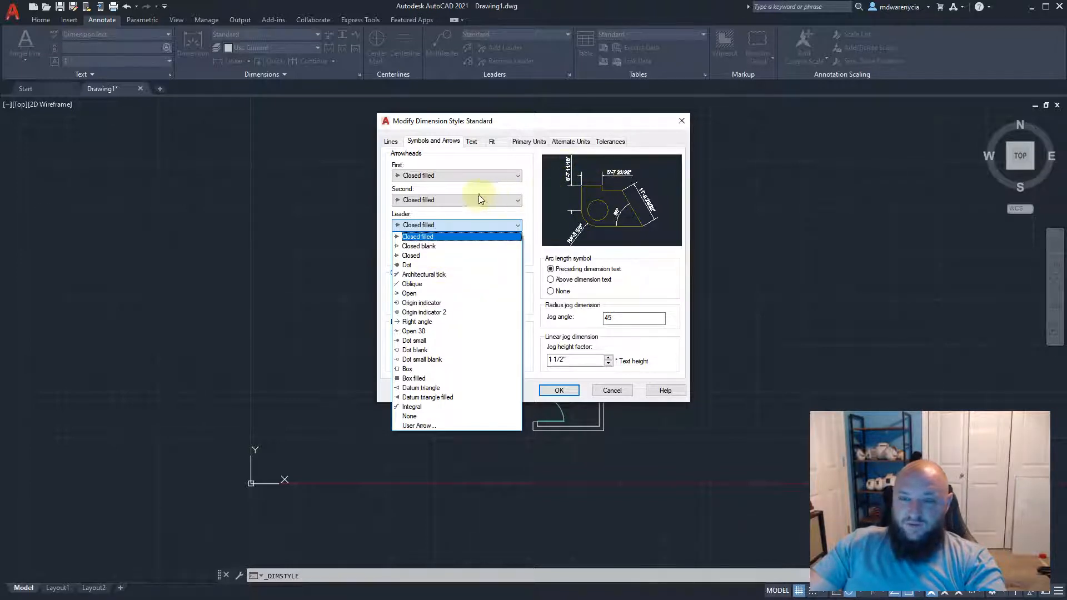
click(480, 224)
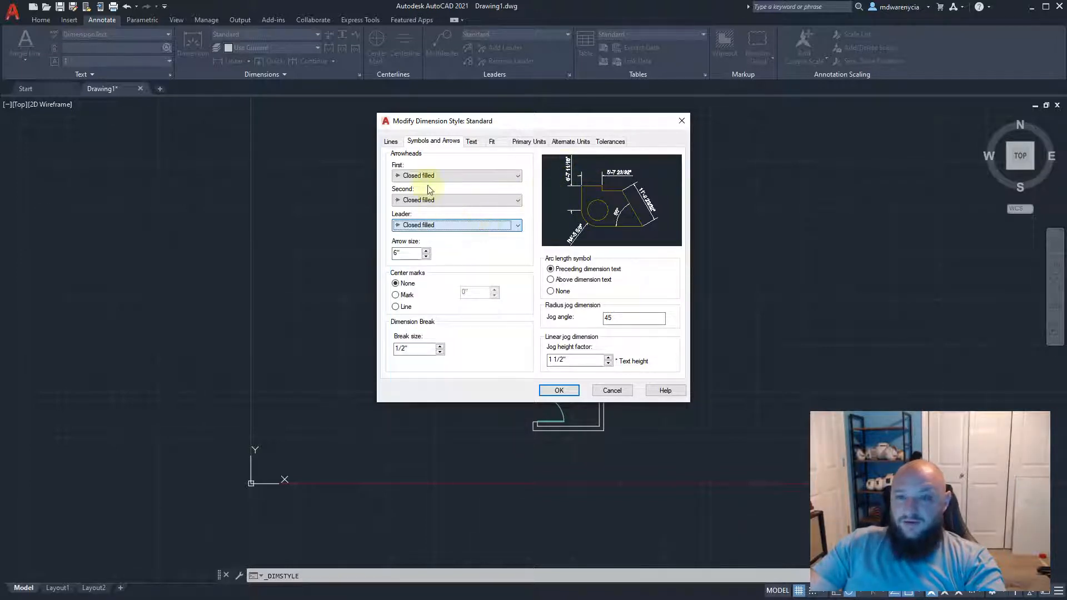
click(396, 252)
double_click(396, 253)
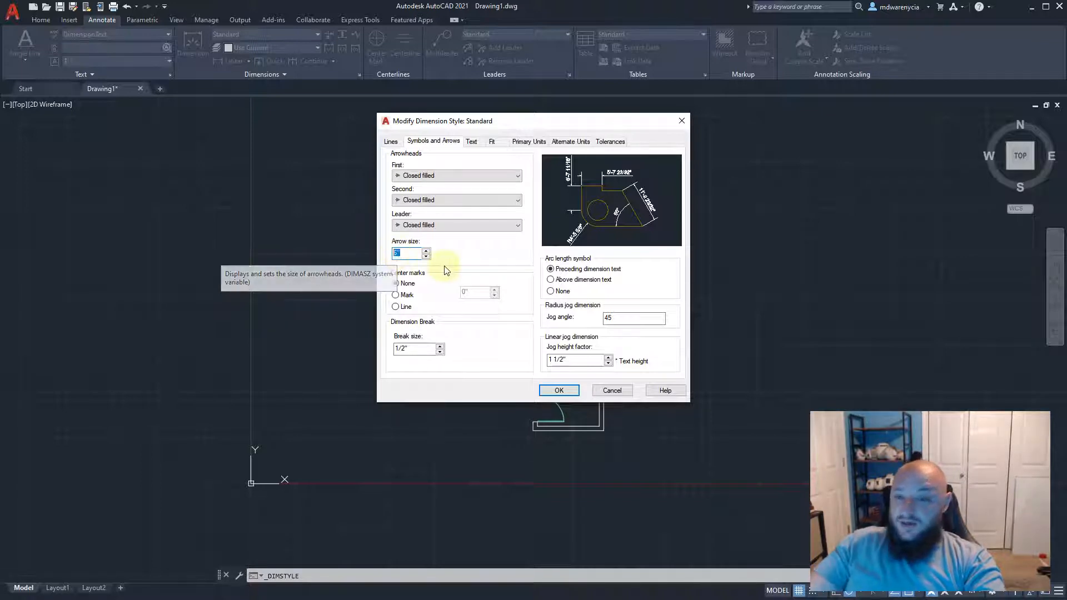
Try center marks of the Mark type at 6", compare the preview, and set center marks back to None
click(405, 297)
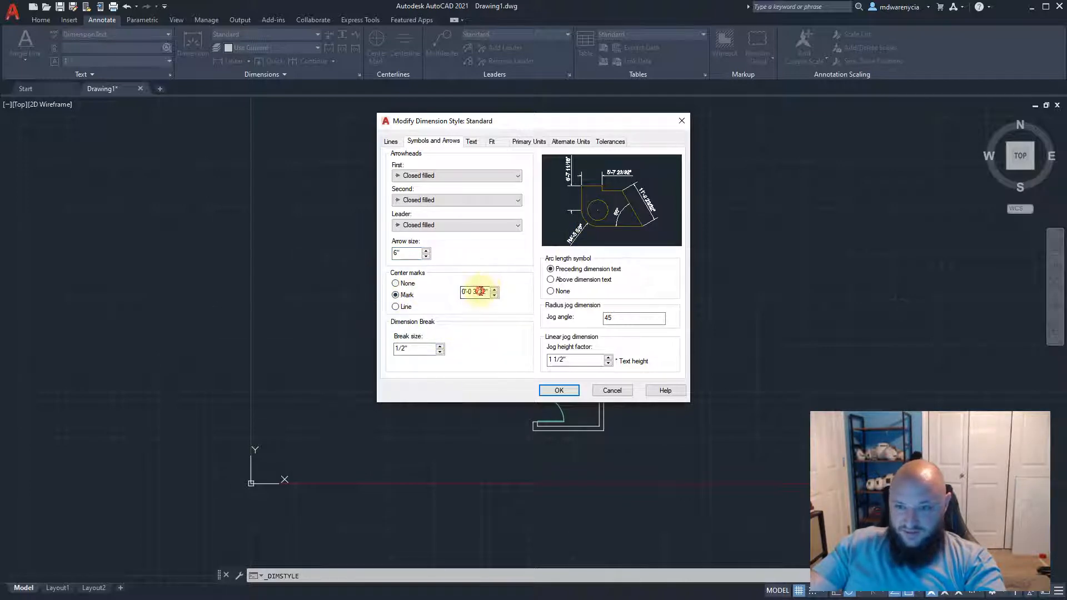
drag(461, 294, 488, 296)
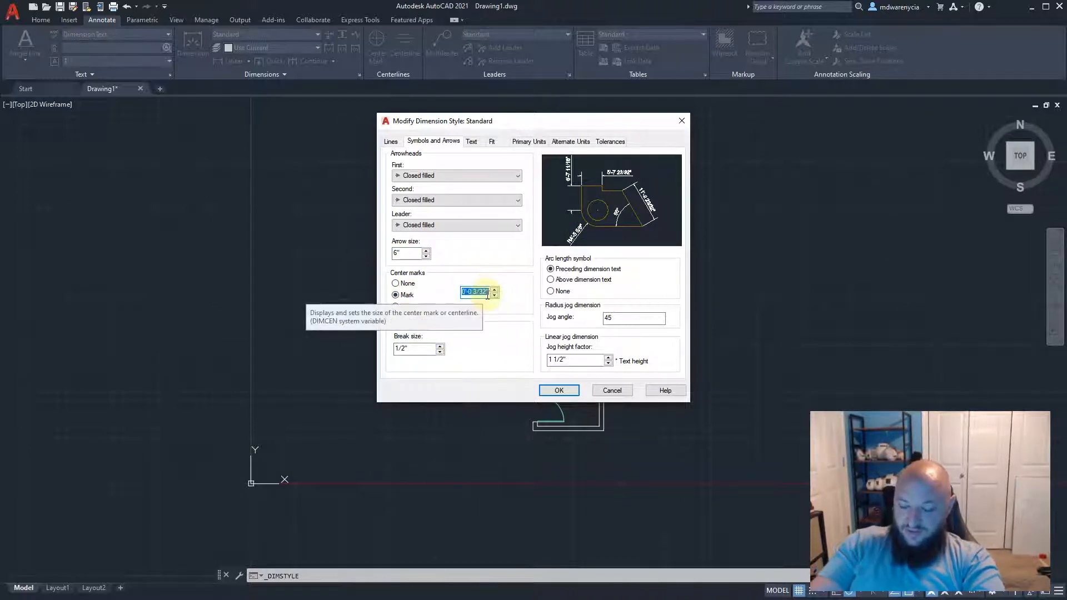
text(6)
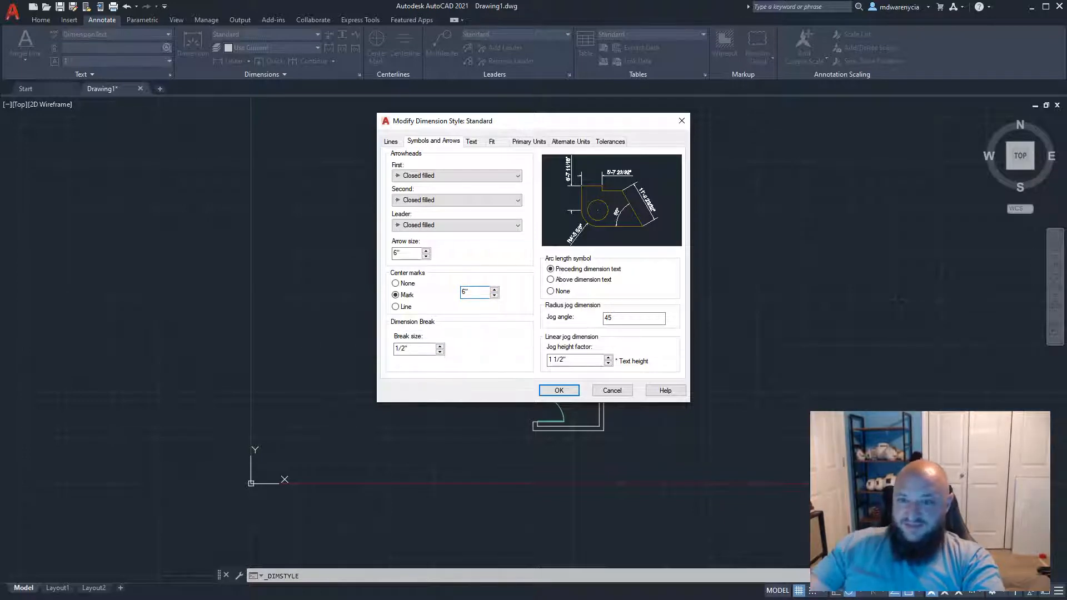
key(Tab)
key(Tab)
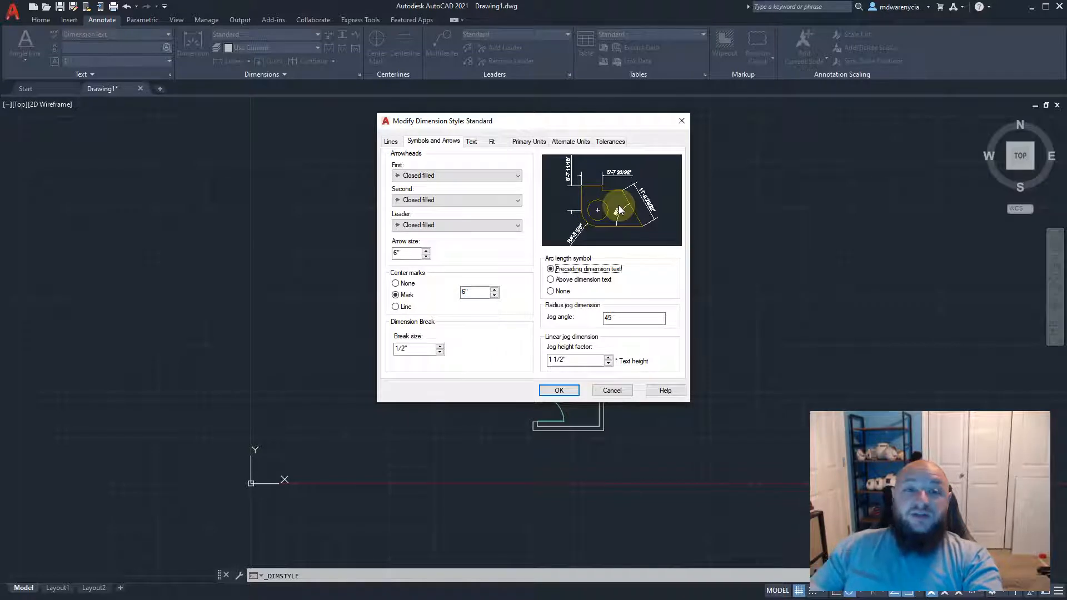
click(397, 284)
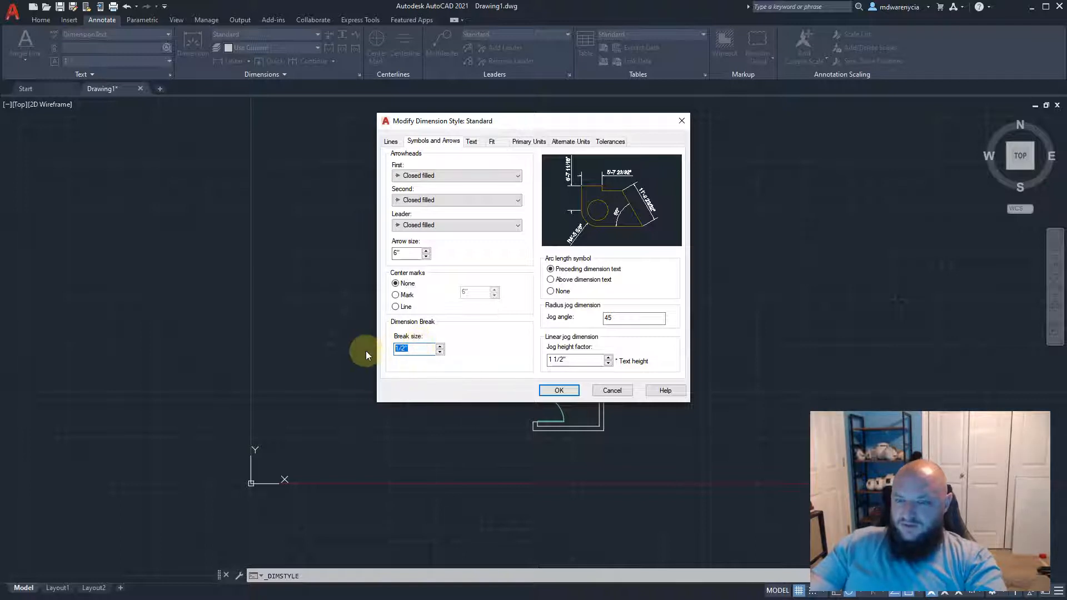
Set the dimension break size to 3' and keep the arc length symbol preceding the dimension text
text(3')
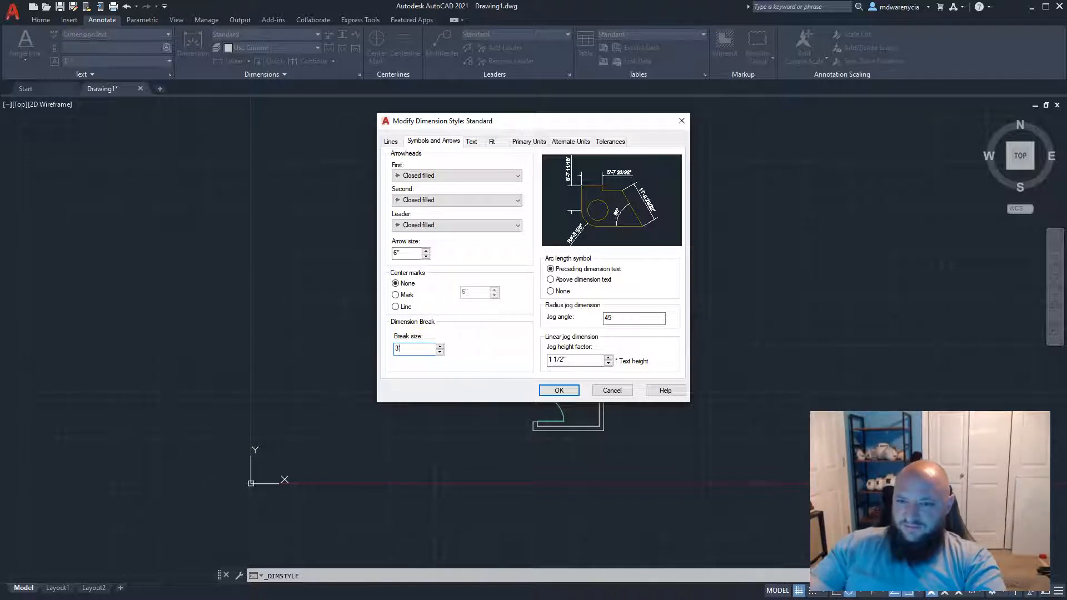
key(BackSpace)
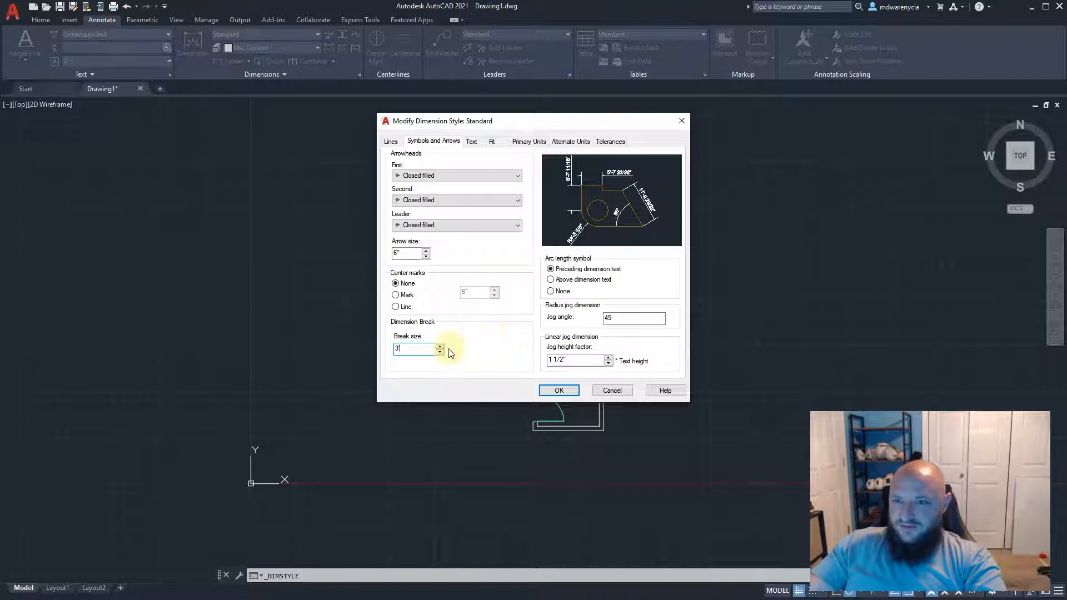
key(Tab)
key(Tab)
double_click(414, 347)
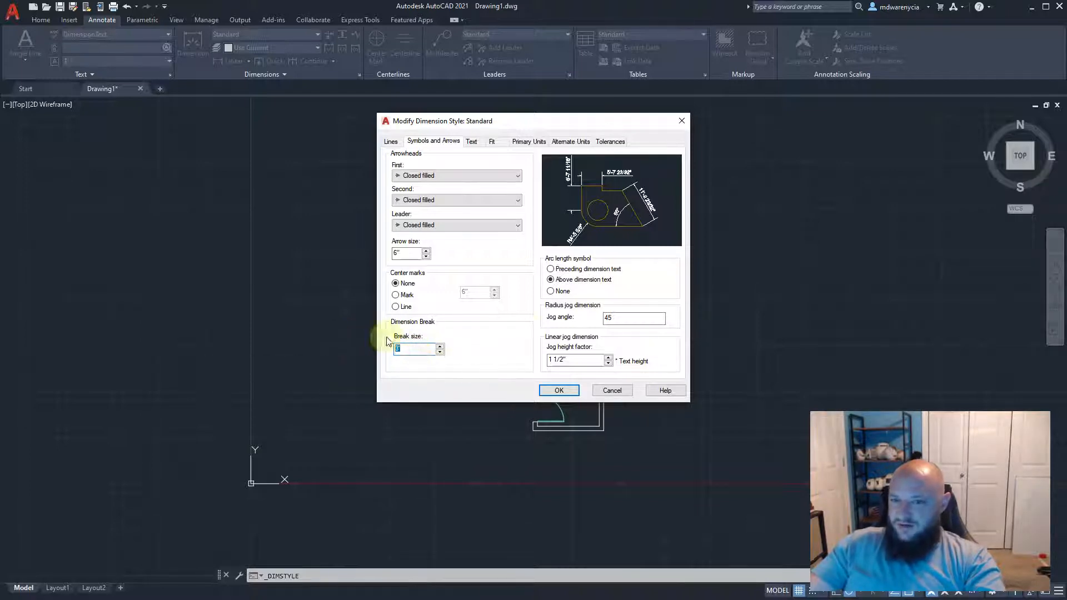
click(579, 271)
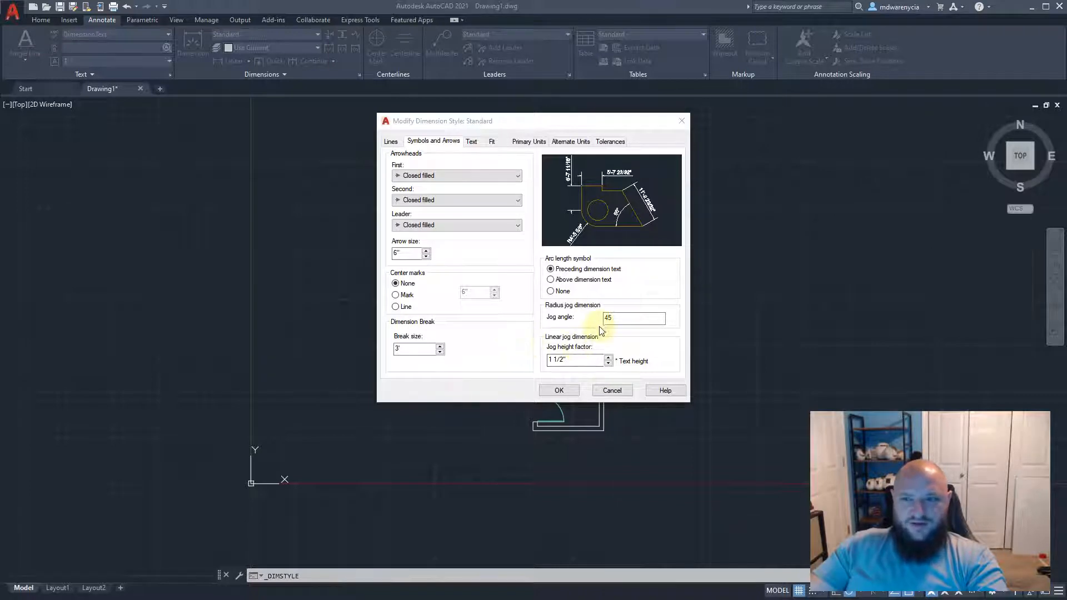
Review the dimension text settings, the available text styles and the font and height of the DimensionText style
click(473, 142)
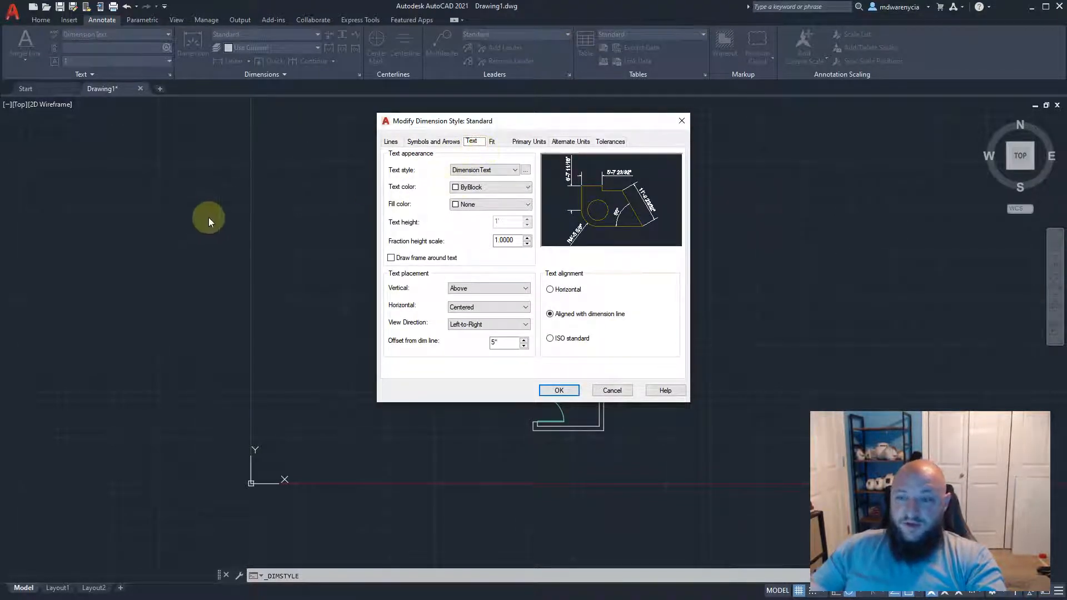
click(483, 170)
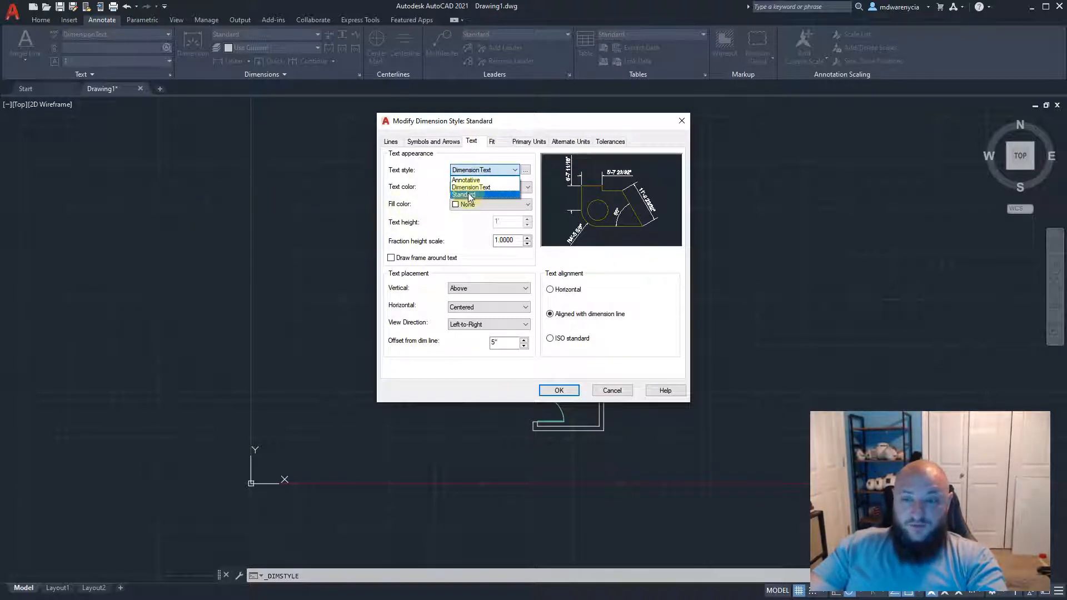
click(529, 174)
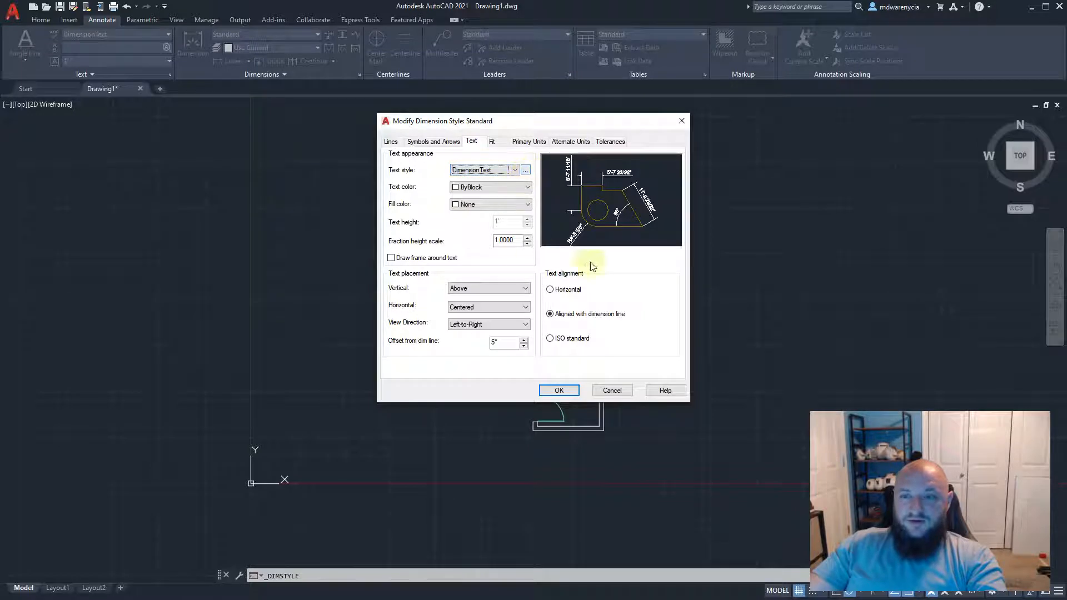
click(525, 170)
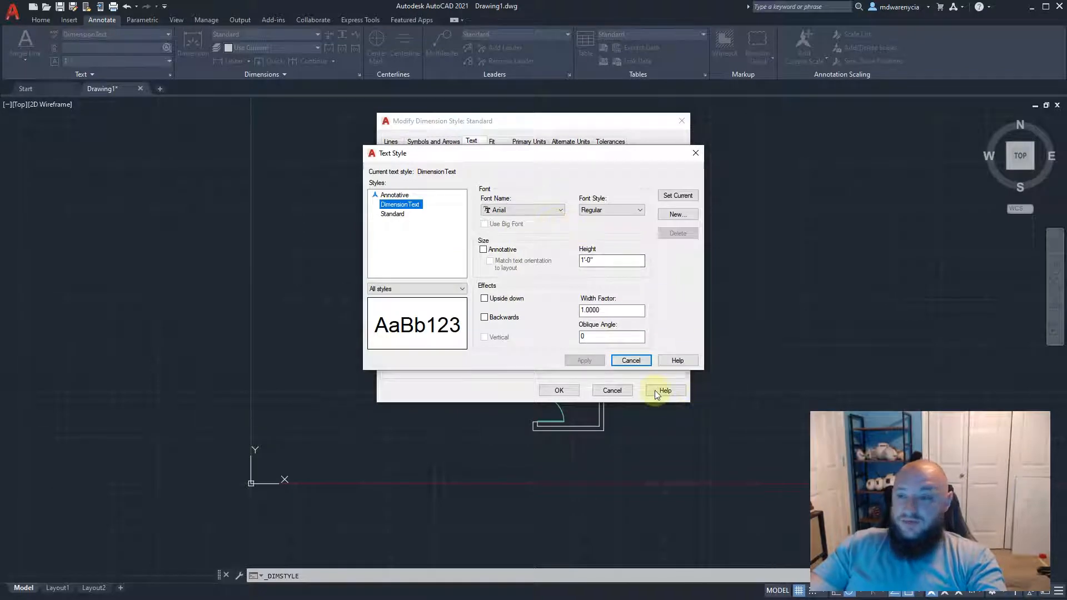
click(630, 360)
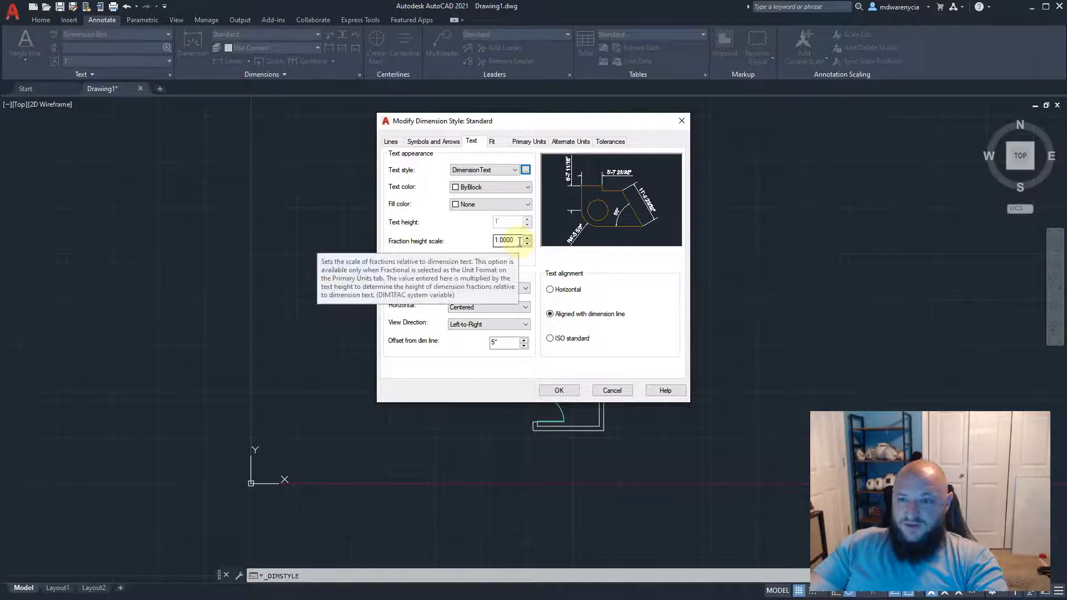
Try fraction height scales of 0.5, 0.25 and 1 while switching the frame around the text on and off, comparing the preview
double_click(520, 241)
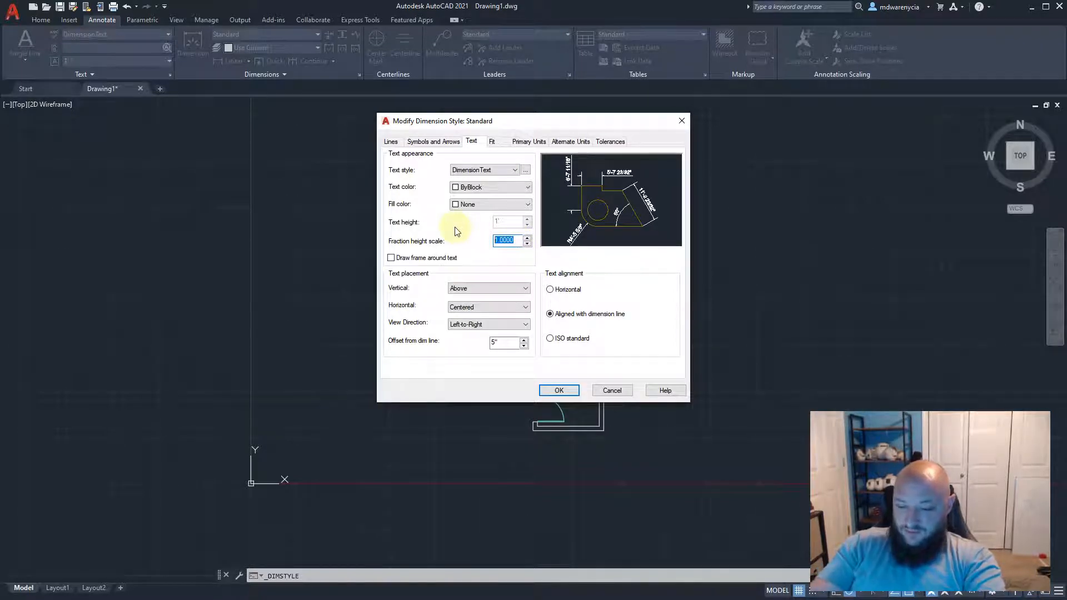
key(BackSpace)
text(.5)
click(512, 258)
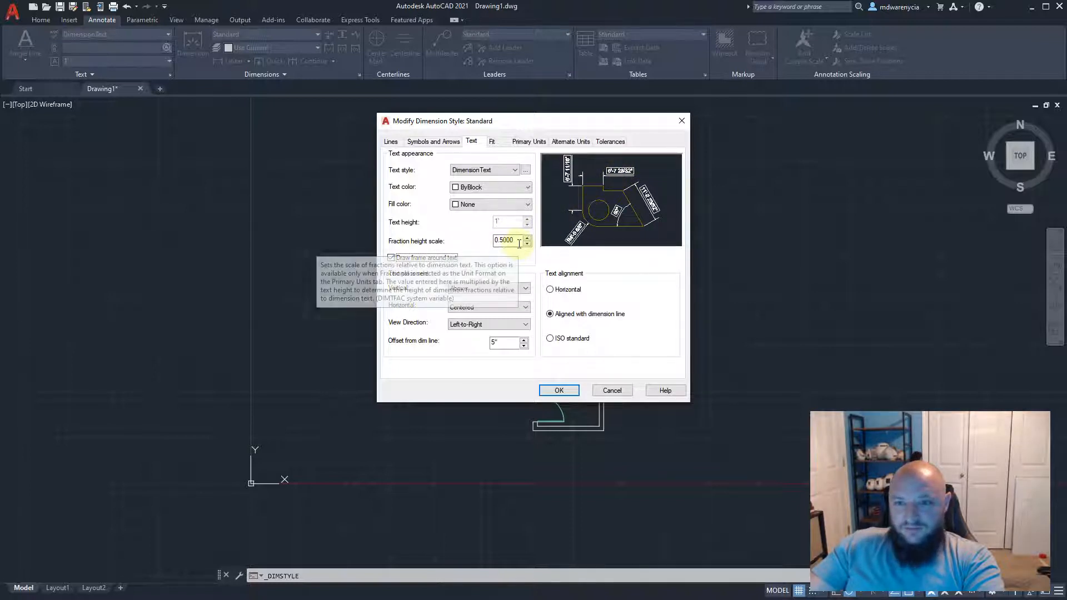
drag(519, 244, 482, 237)
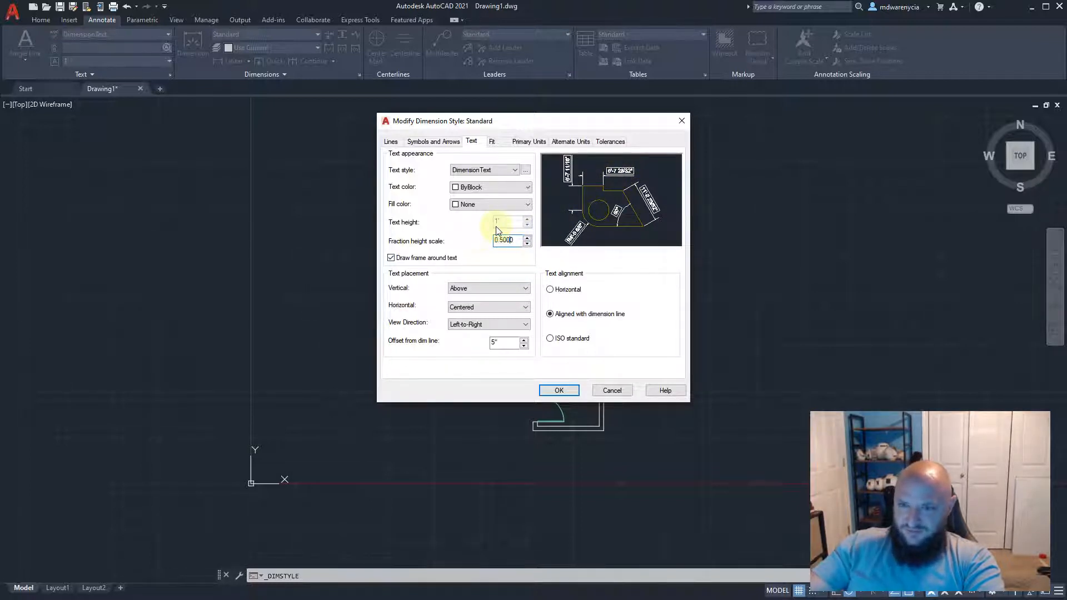
text(.25)
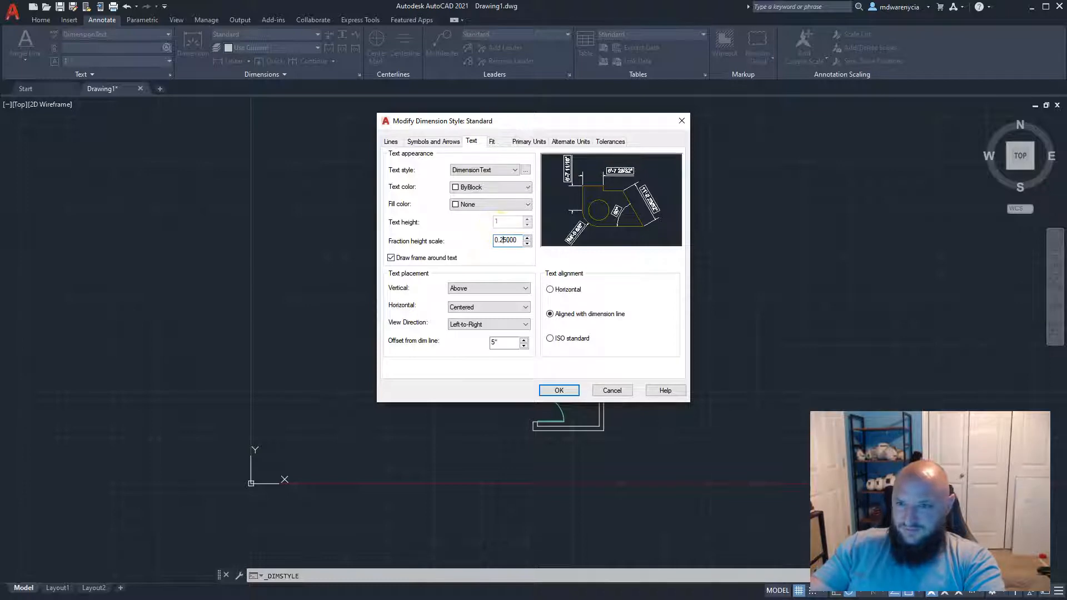
click(493, 259)
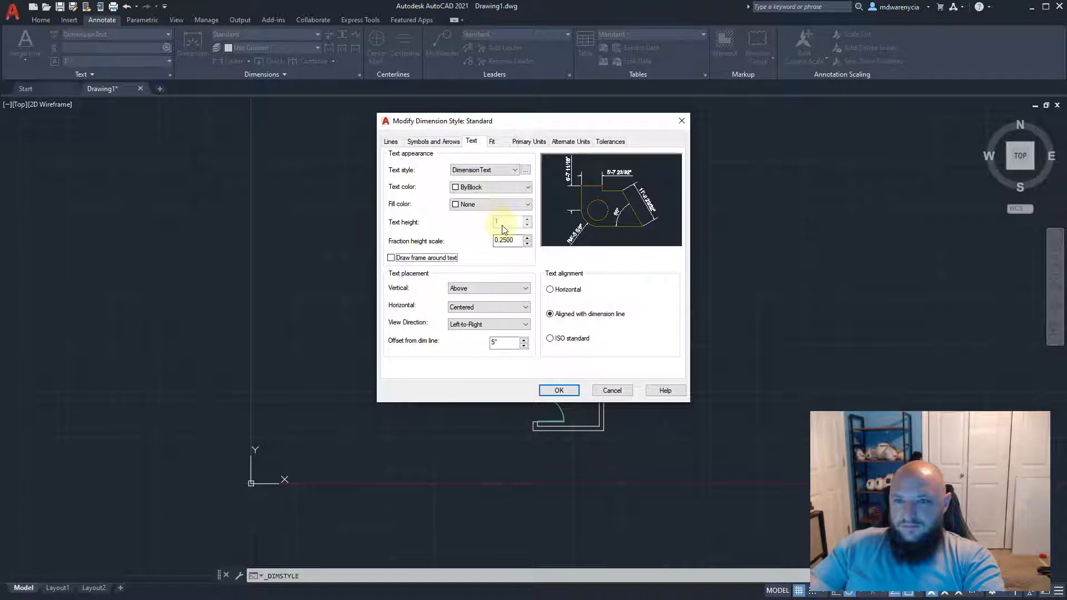
drag(517, 238, 425, 235)
text(1)
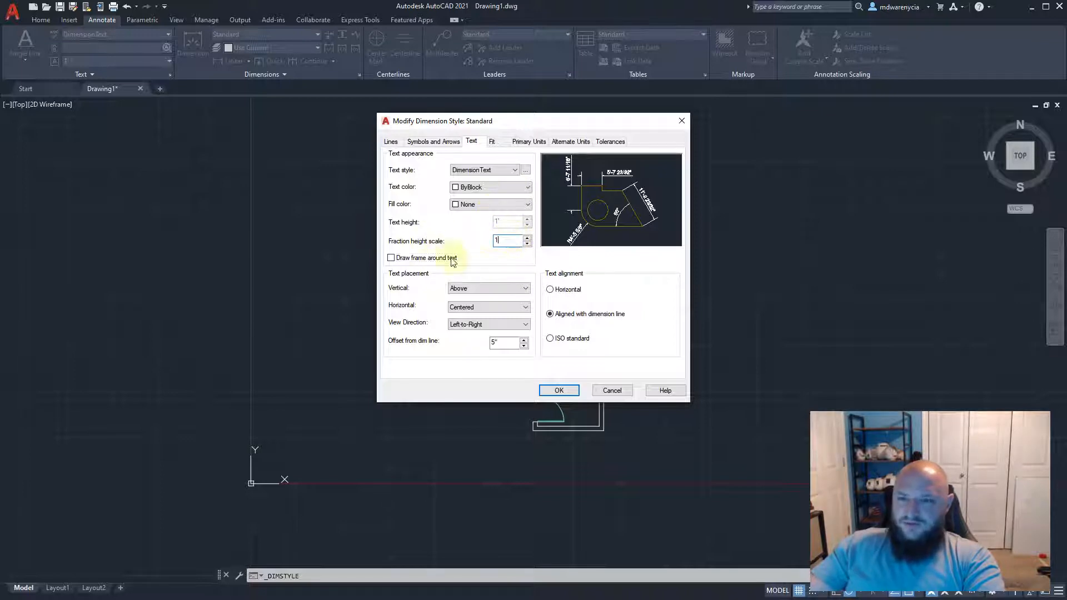
click(454, 259)
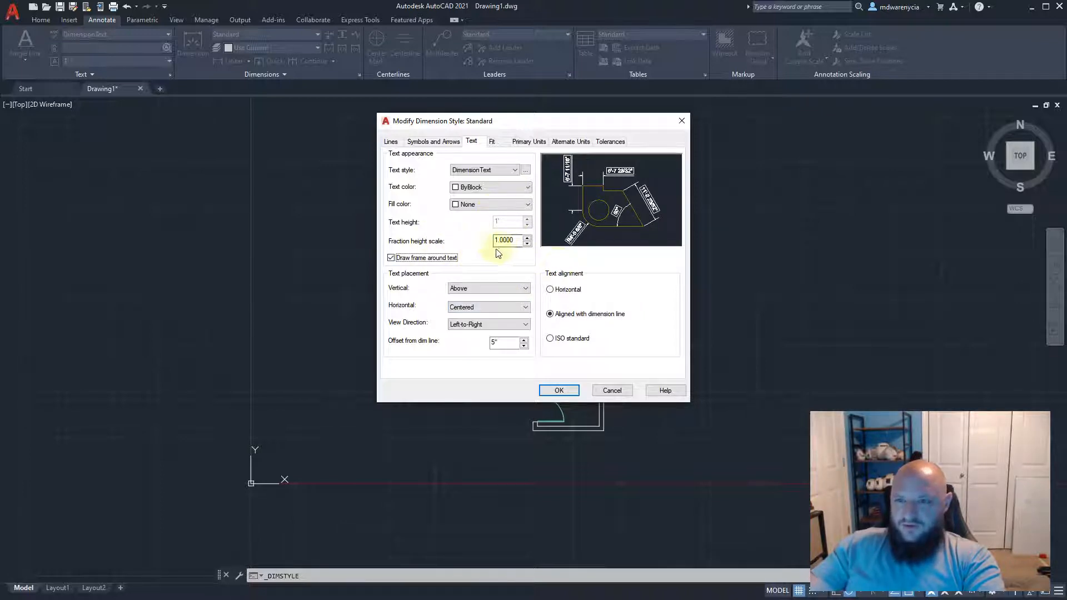
click(432, 259)
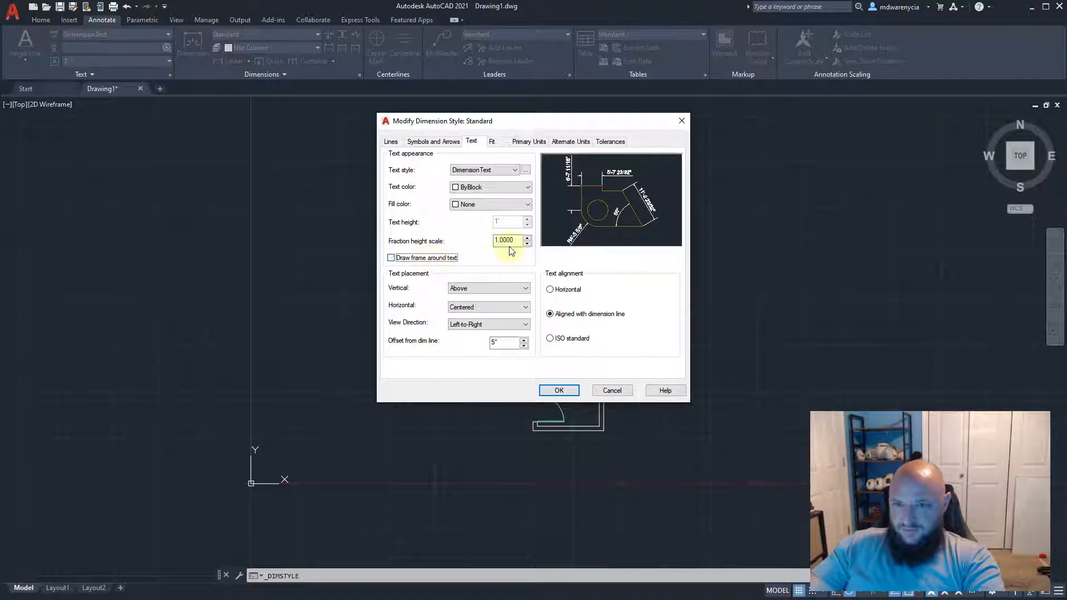
Set the fraction height scale to 0.5, preview horizontal text alignment, and keep the text aligned with the dimension line
click(517, 242)
drag(517, 241, 486, 232)
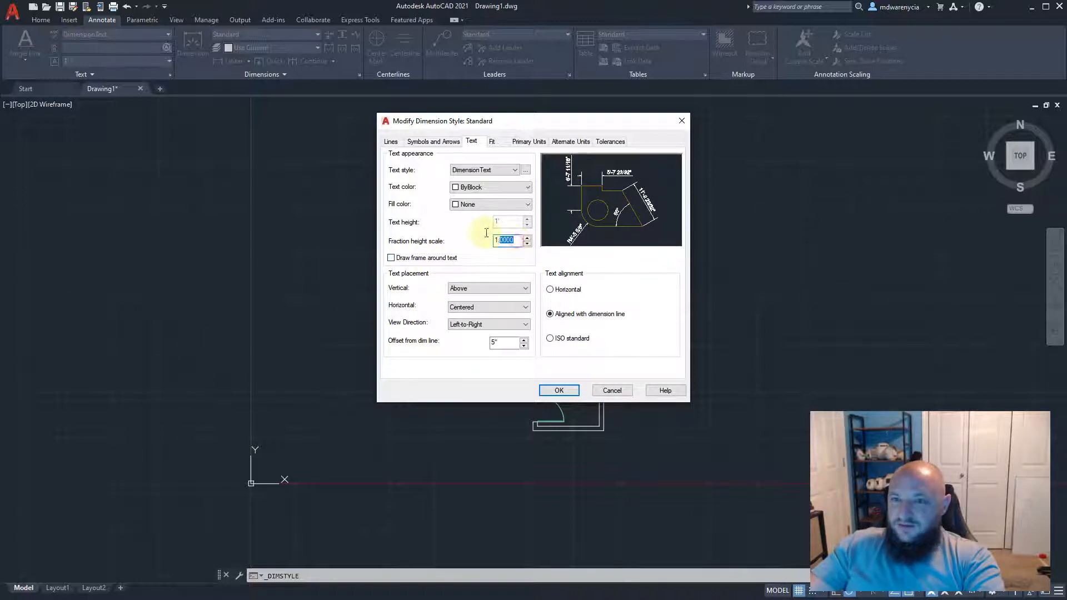
text(.5)
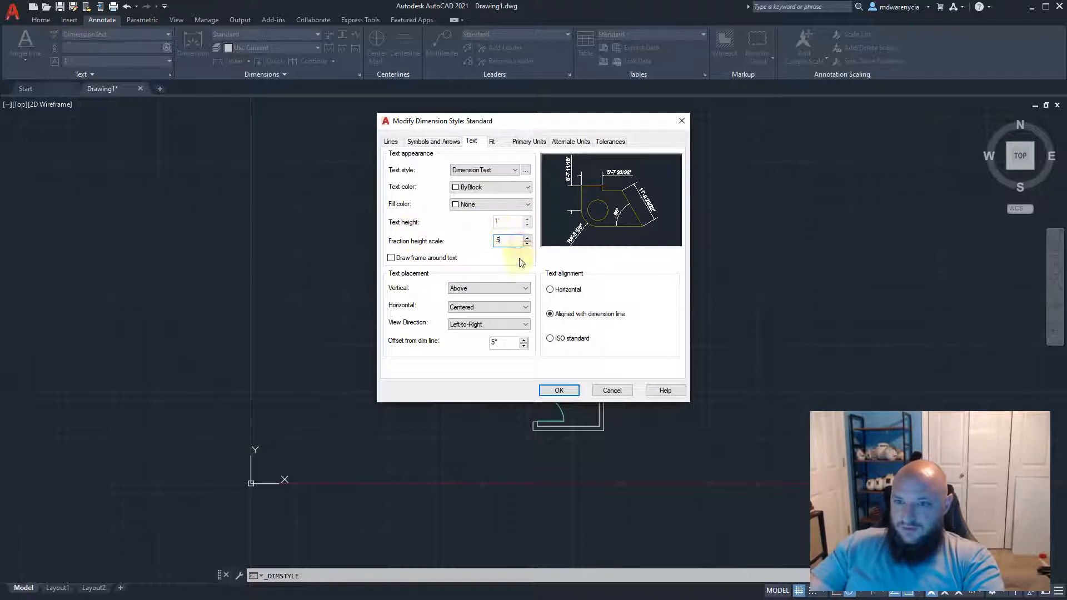
click(564, 289)
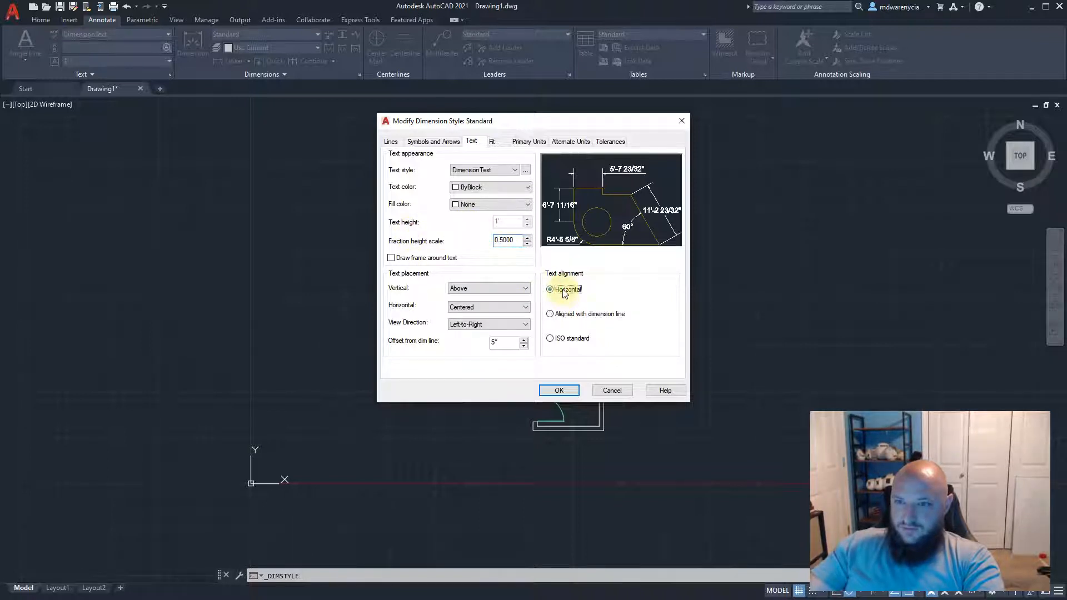
click(552, 313)
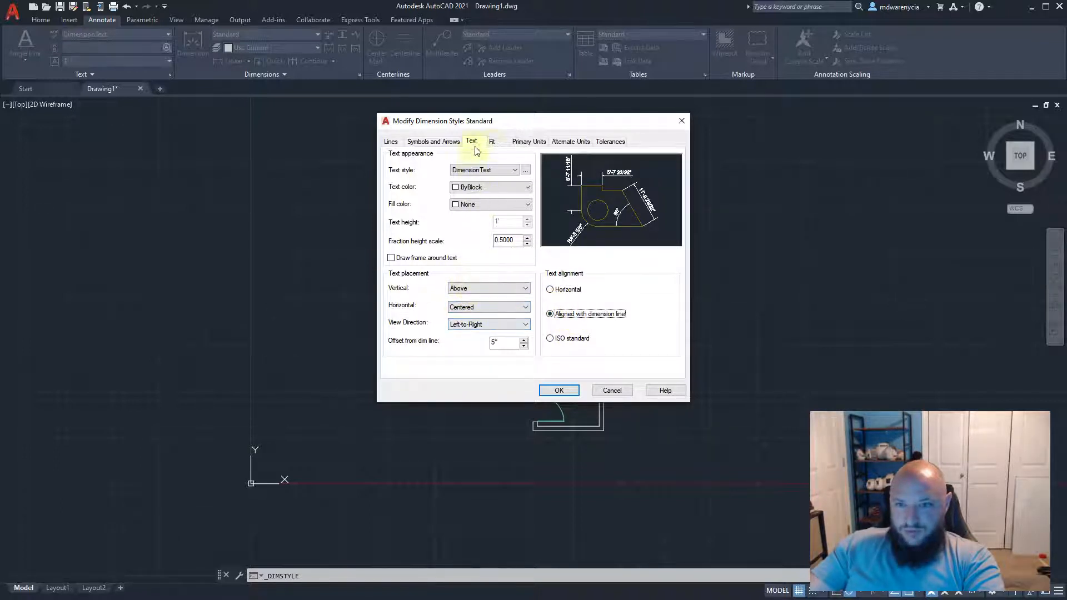
Switch the dimension text alignment to Horizontal and look through the lines, fit and primary units settings
click(391, 141)
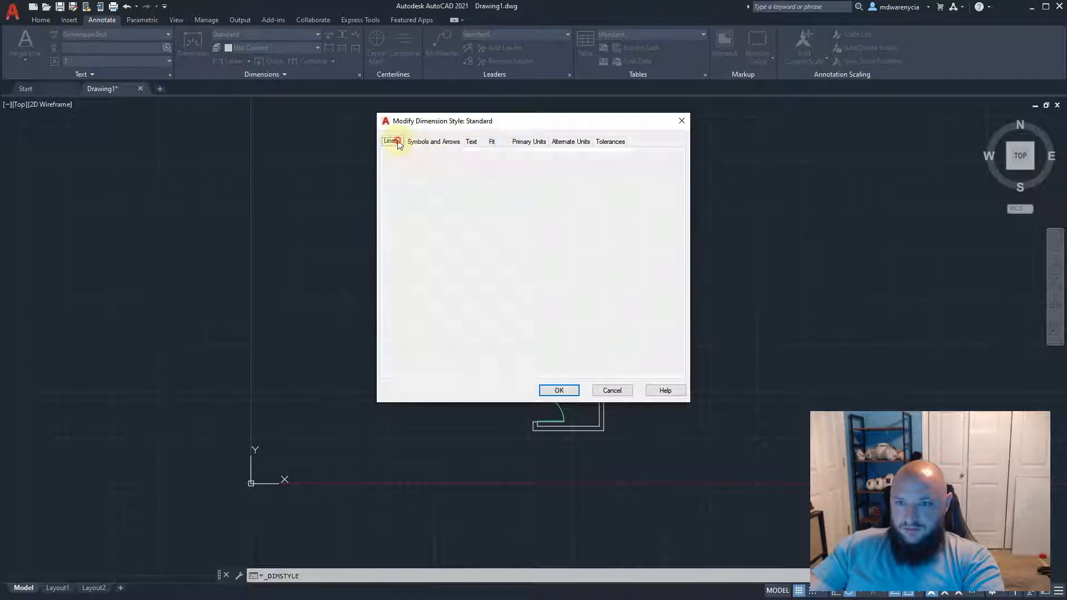
click(472, 142)
click(491, 142)
click(472, 142)
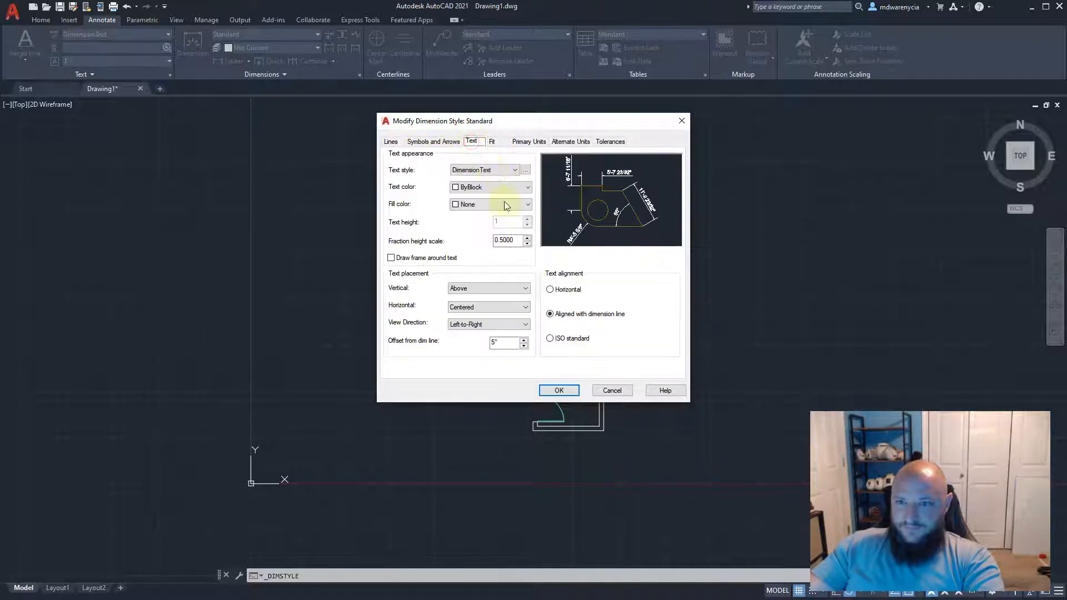
click(561, 289)
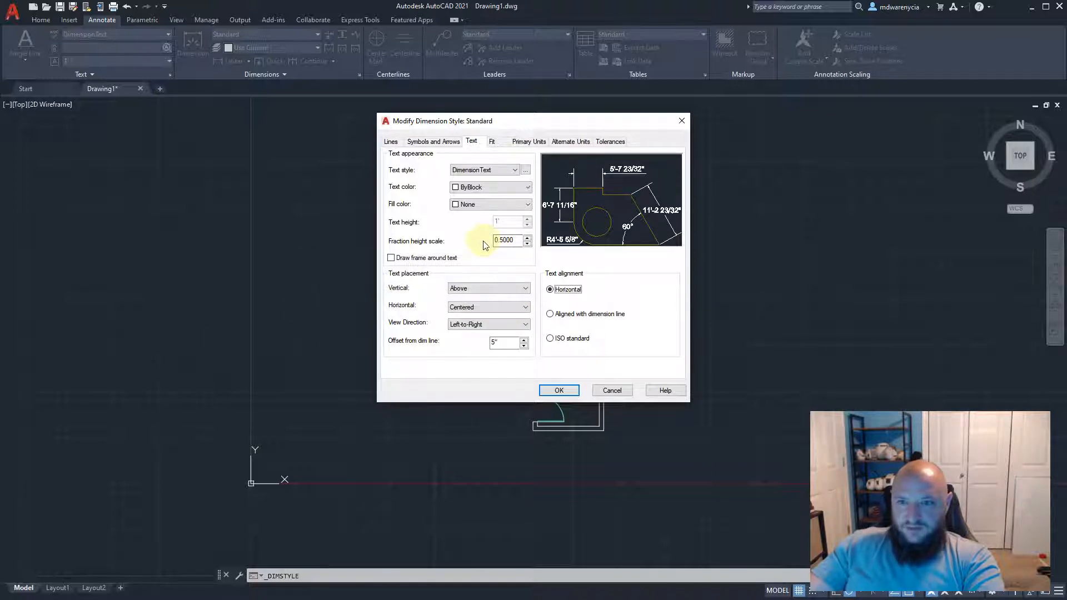
click(528, 141)
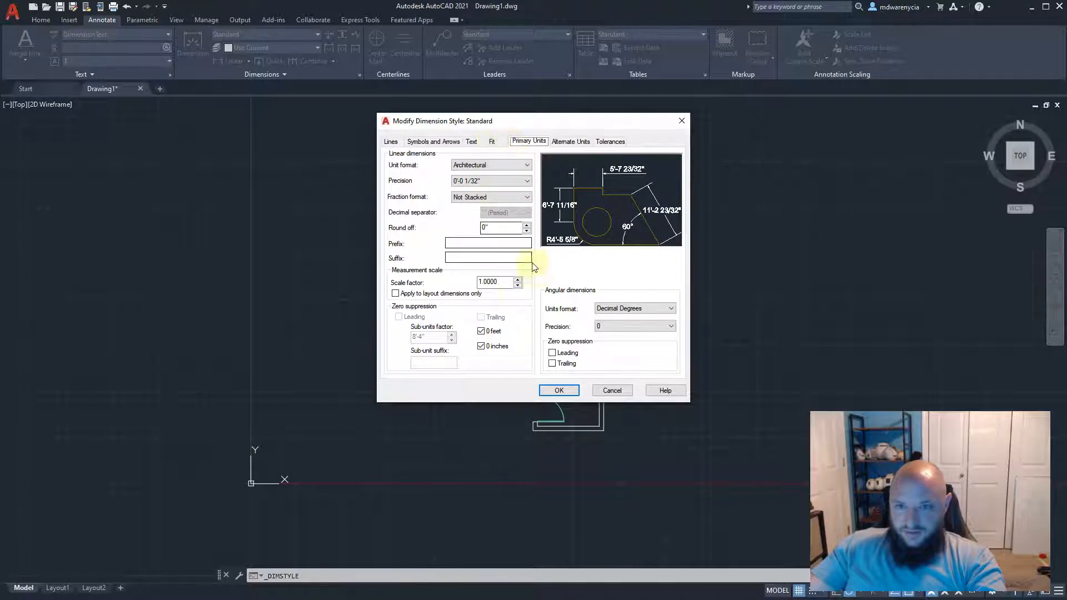
click(491, 141)
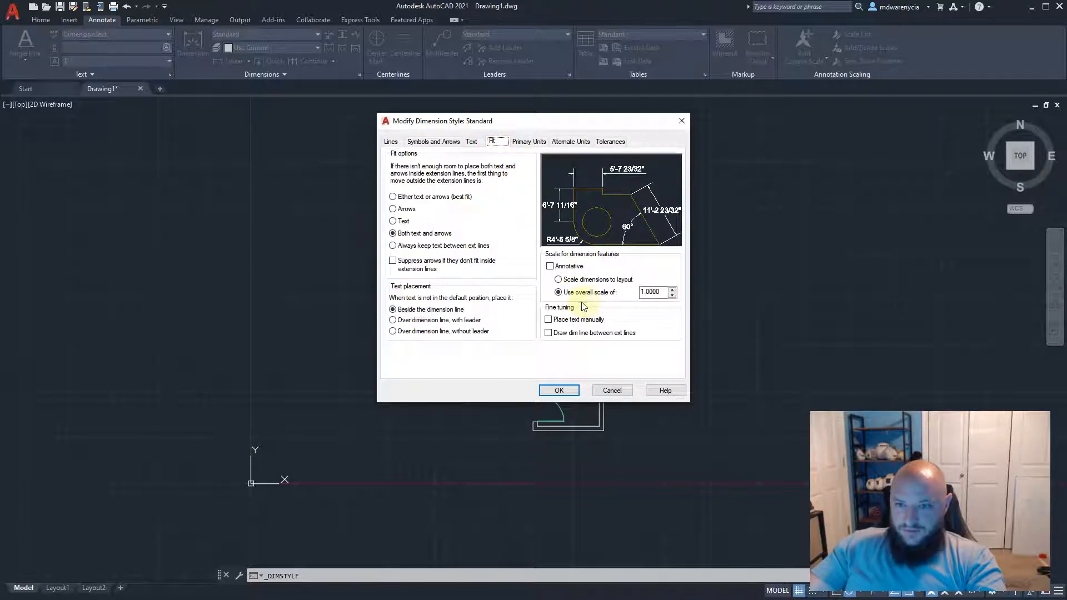
click(449, 143)
click(472, 142)
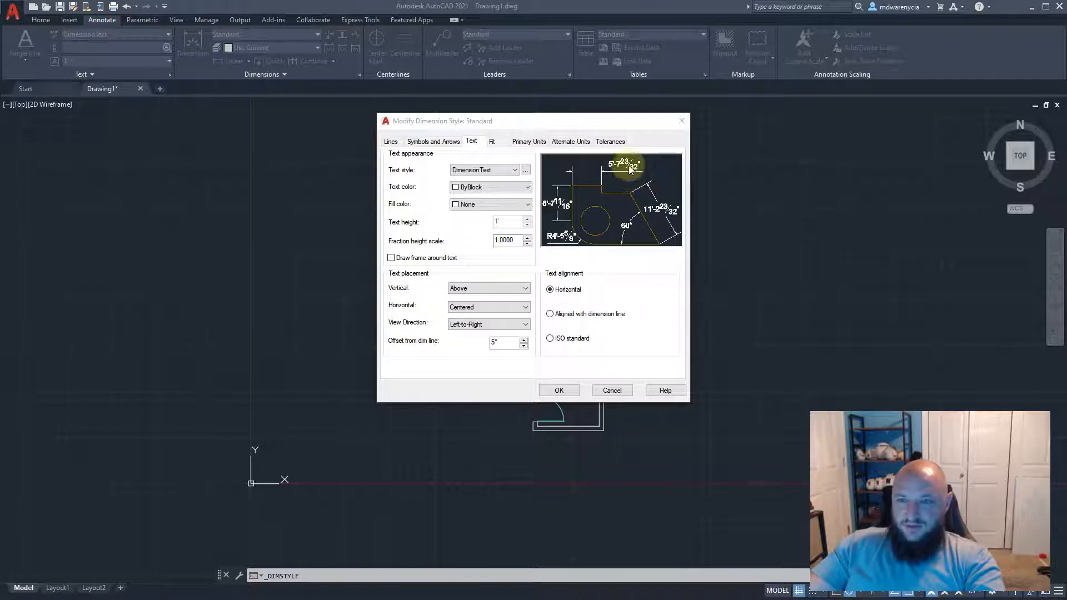
Compare the Horizontal, Not Stacked and Diagonal fraction formats for the linear dimensions, ending on Horizontal
click(529, 141)
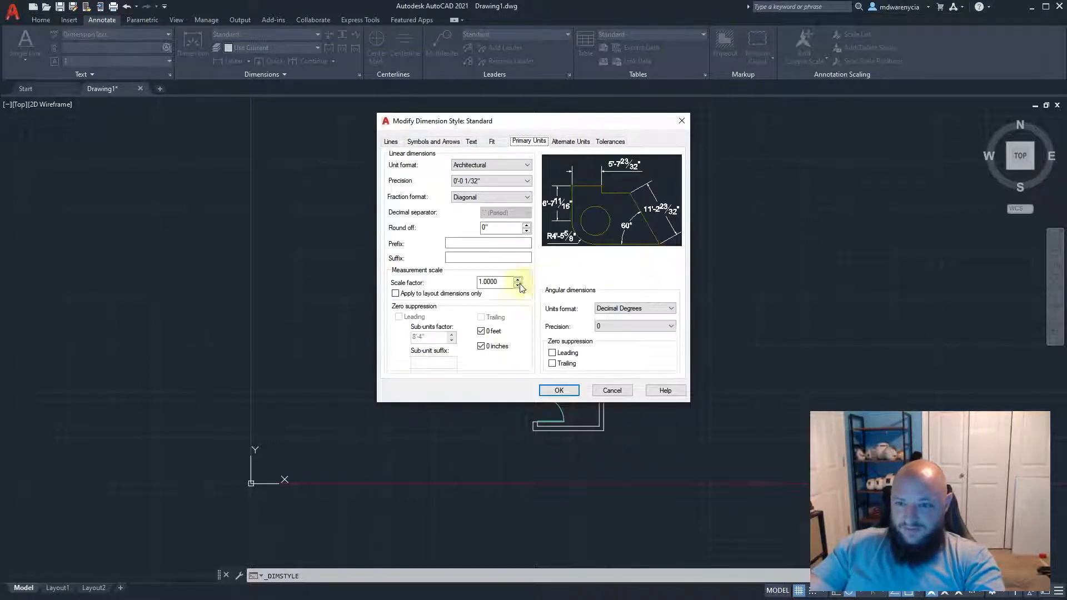
click(478, 202)
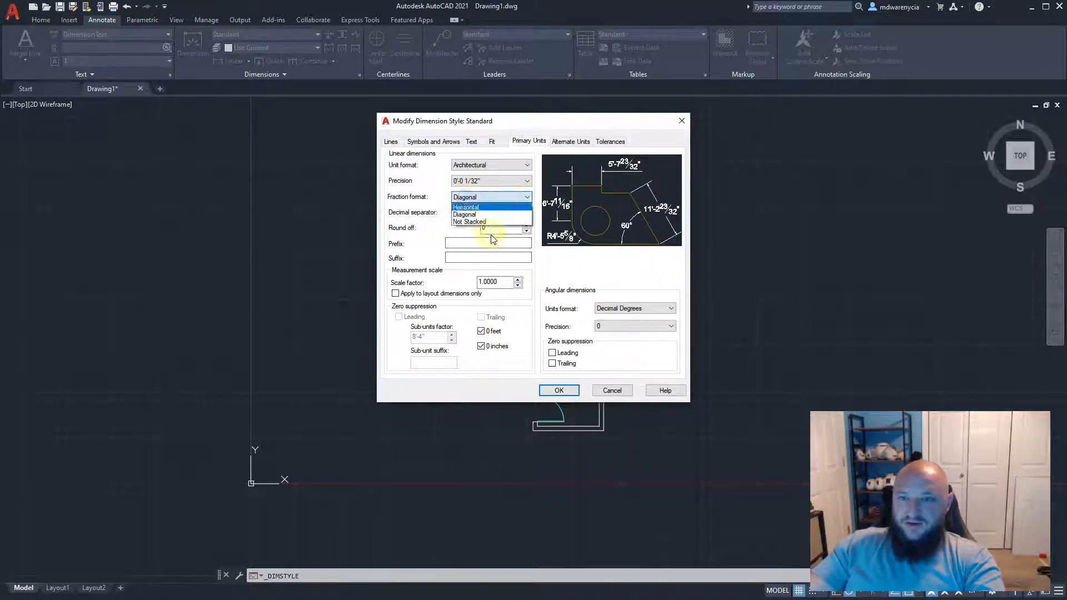
click(464, 213)
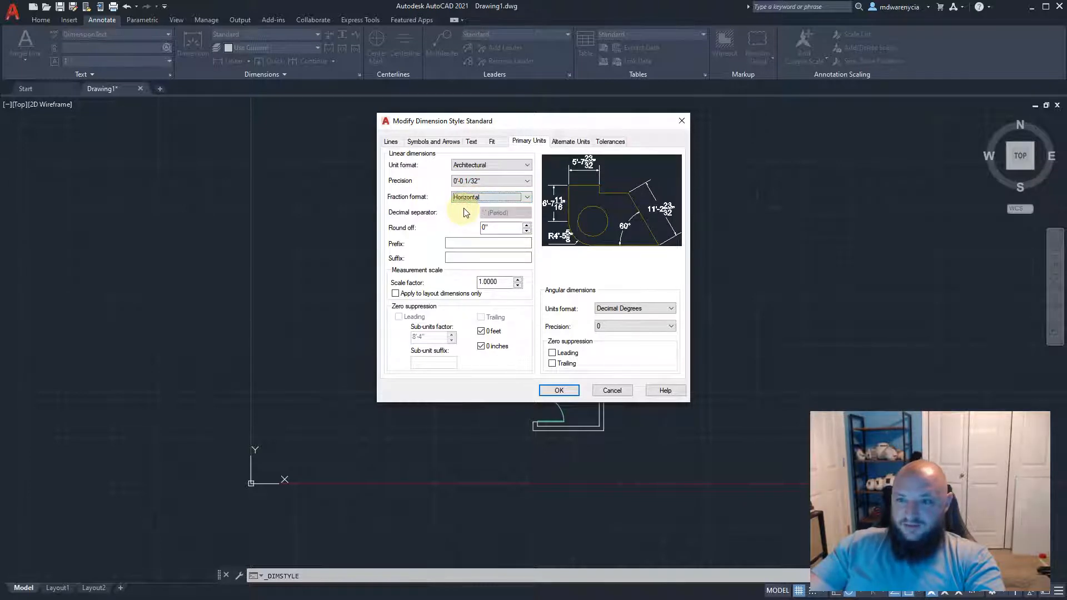
click(491, 196)
click(475, 226)
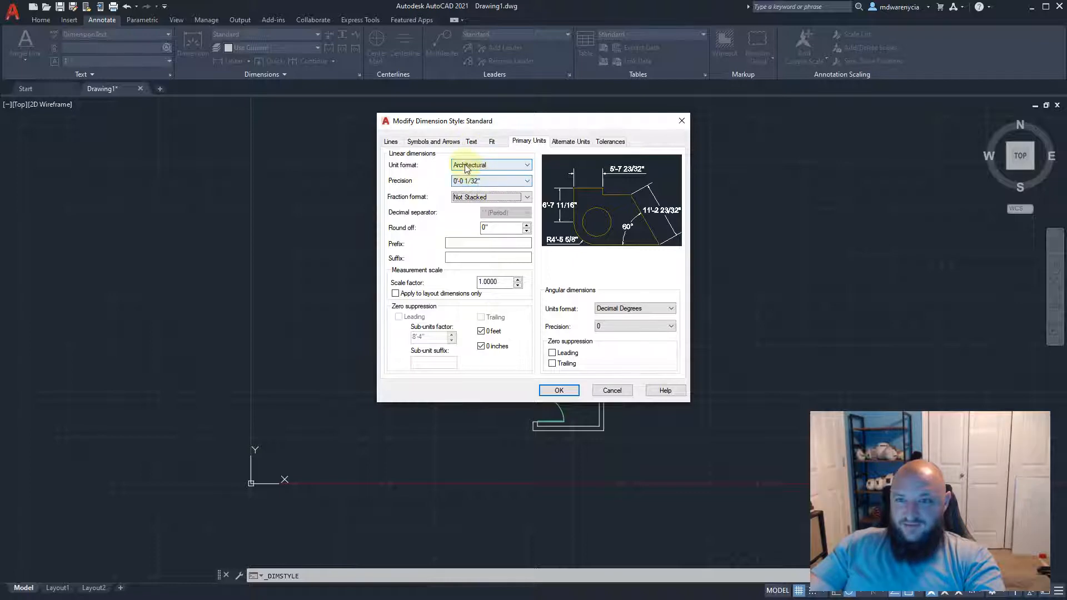
click(479, 197)
click(478, 214)
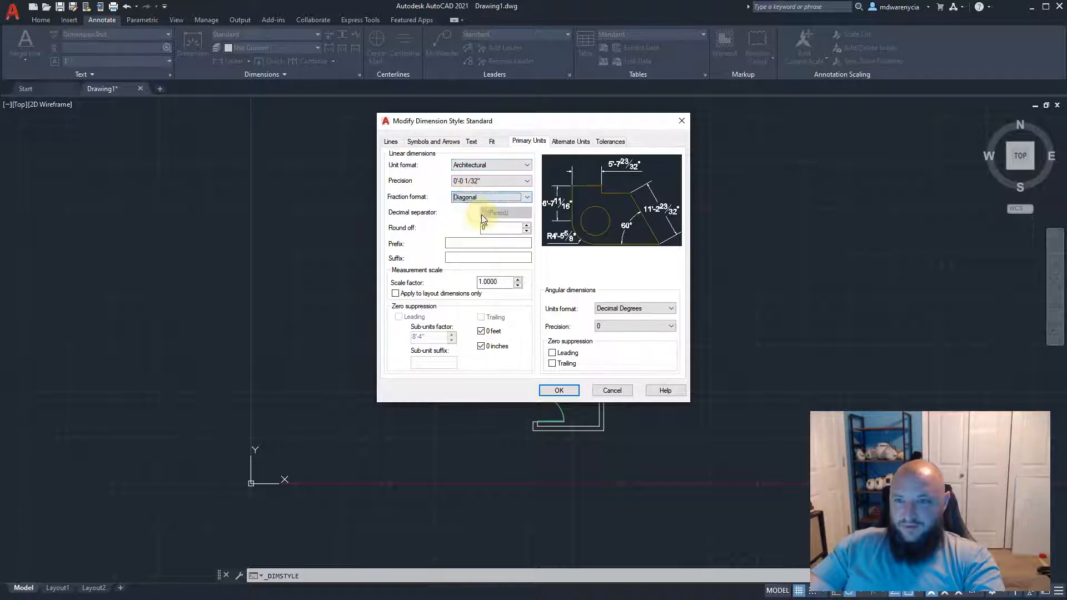
click(475, 198)
click(475, 207)
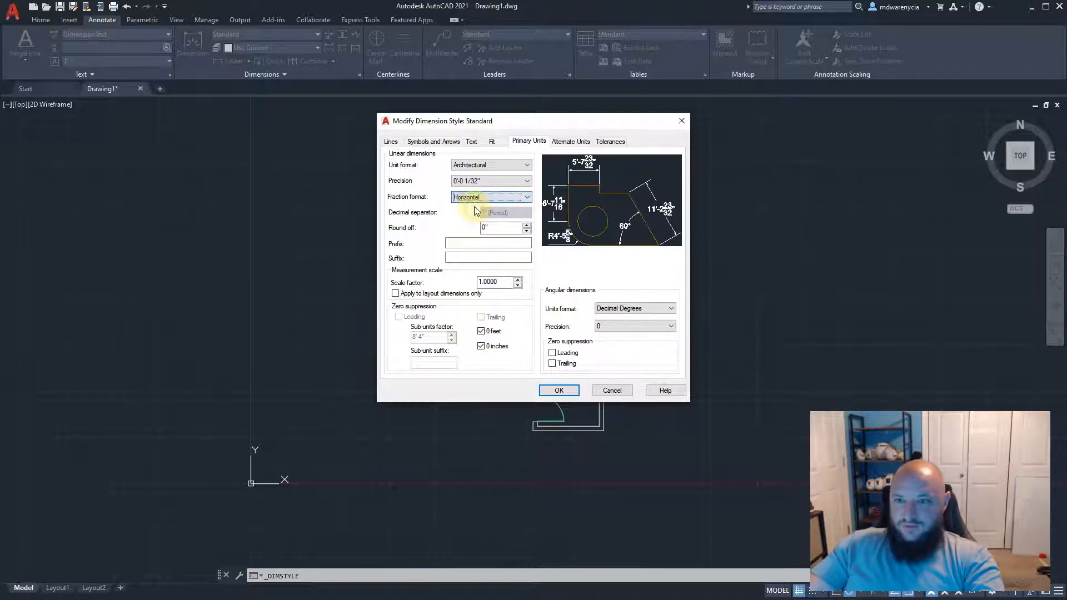
Try a fraction height scale of 0.5 on the stacked fractions and return the scale to 1
click(471, 142)
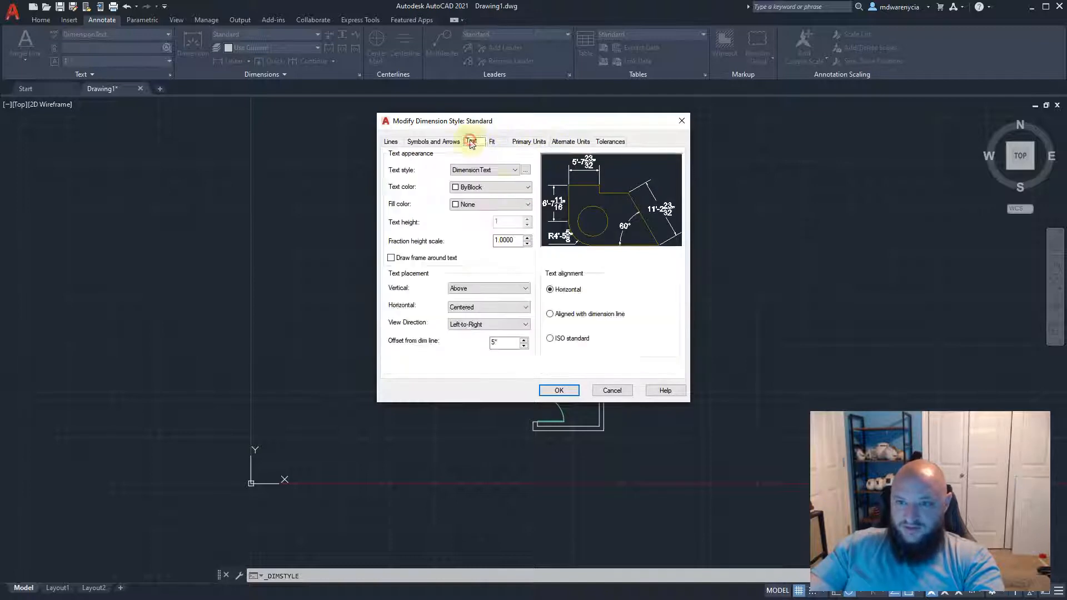
double_click(505, 239)
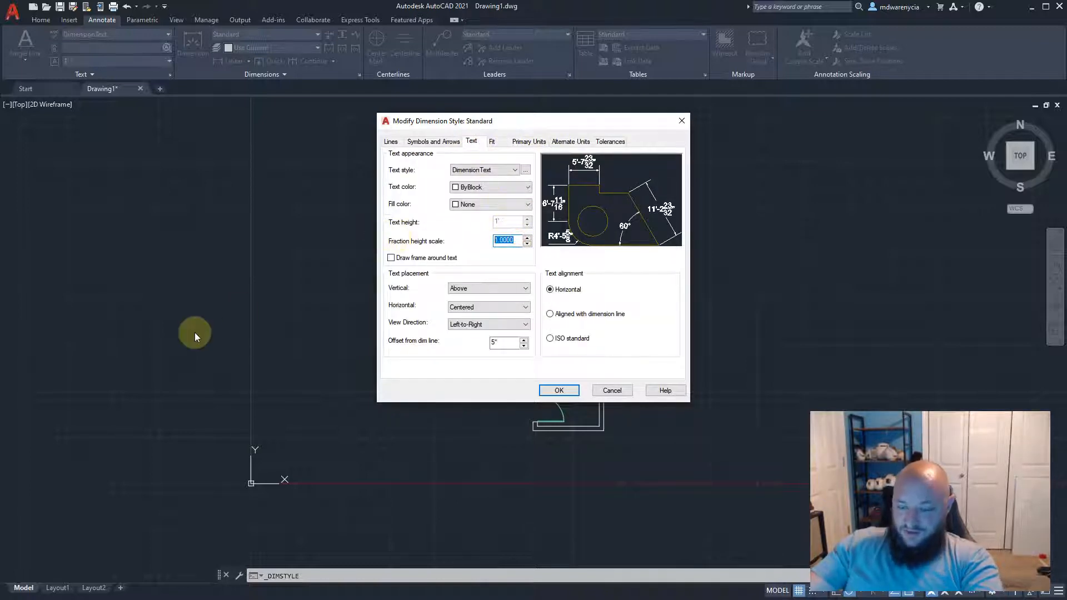
text(.5)
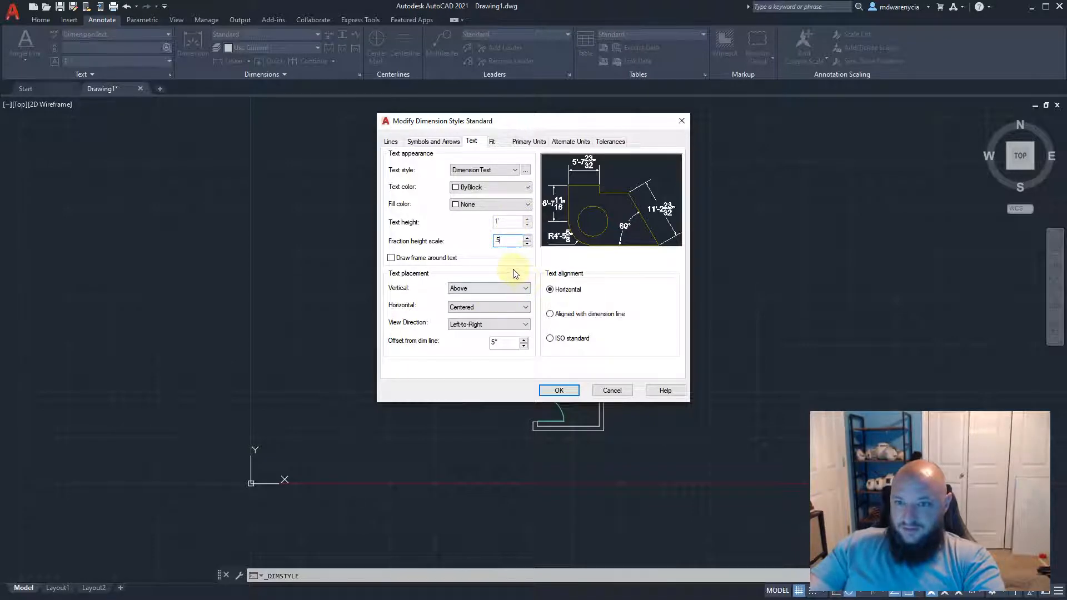
key(Tab)
key(Tab)
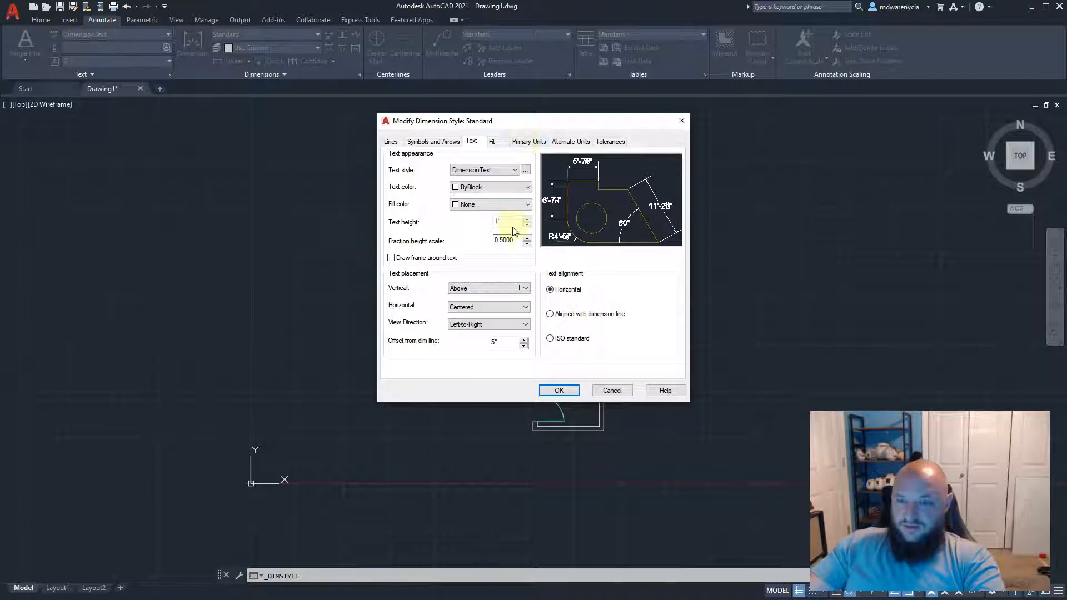
double_click(520, 238)
text(1)
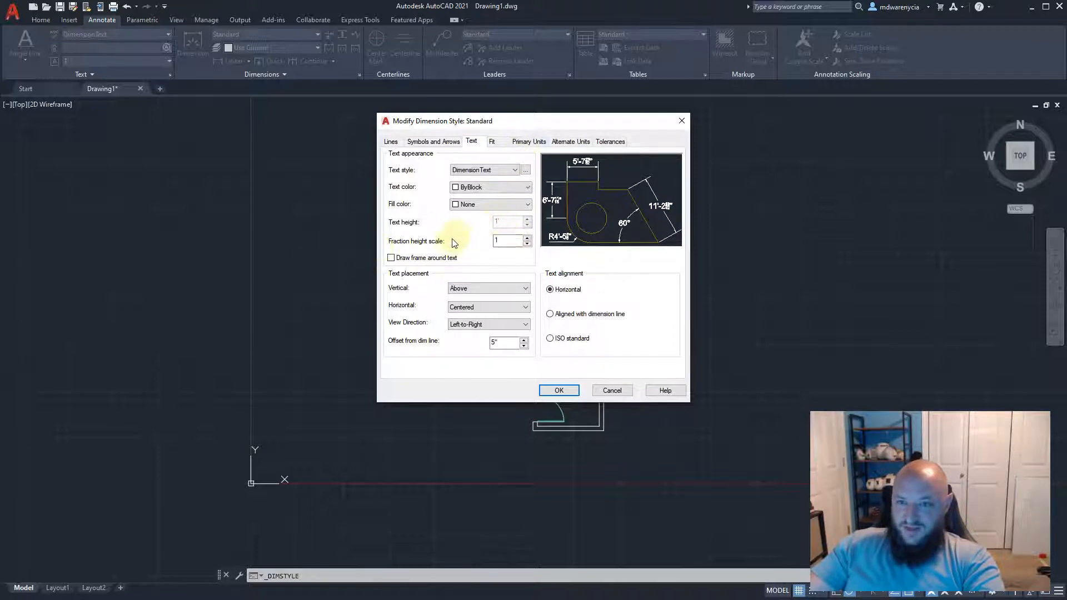
click(503, 343)
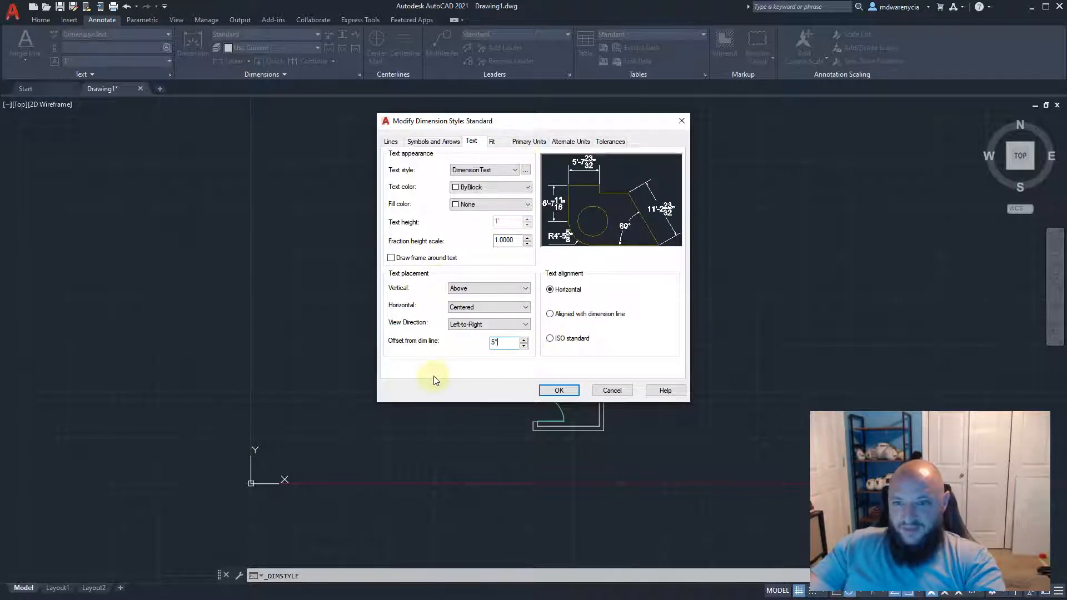
Set the linear dimensions' fraction format to Not Stacked and check the fit settings
click(528, 140)
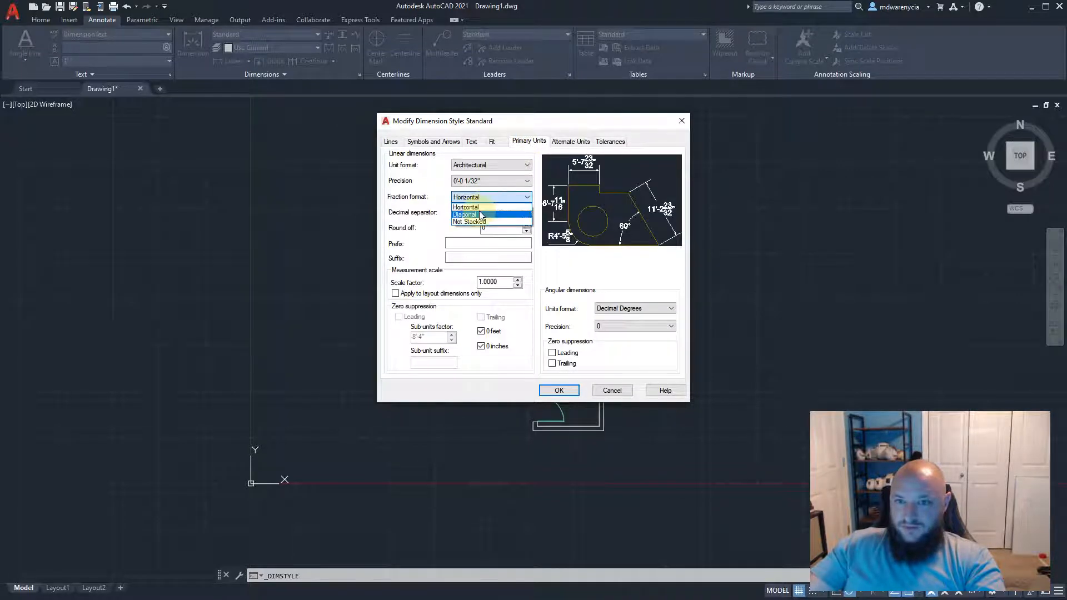
click(471, 221)
click(496, 142)
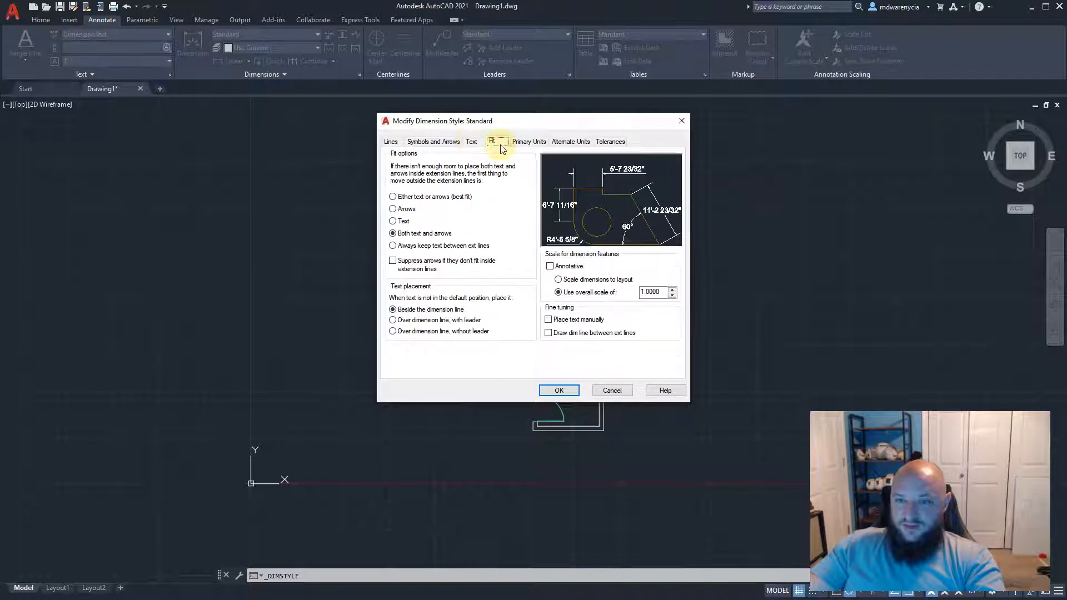
Keep the dimension text placed Above vertically and Centered horizontally, and align it with the dimension line
click(471, 142)
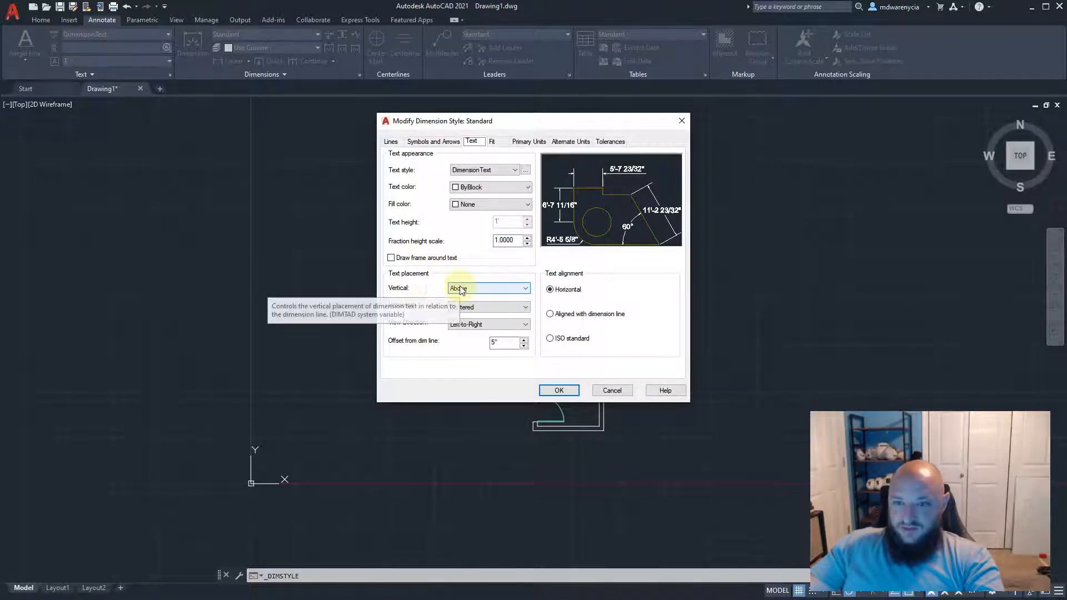
click(458, 290)
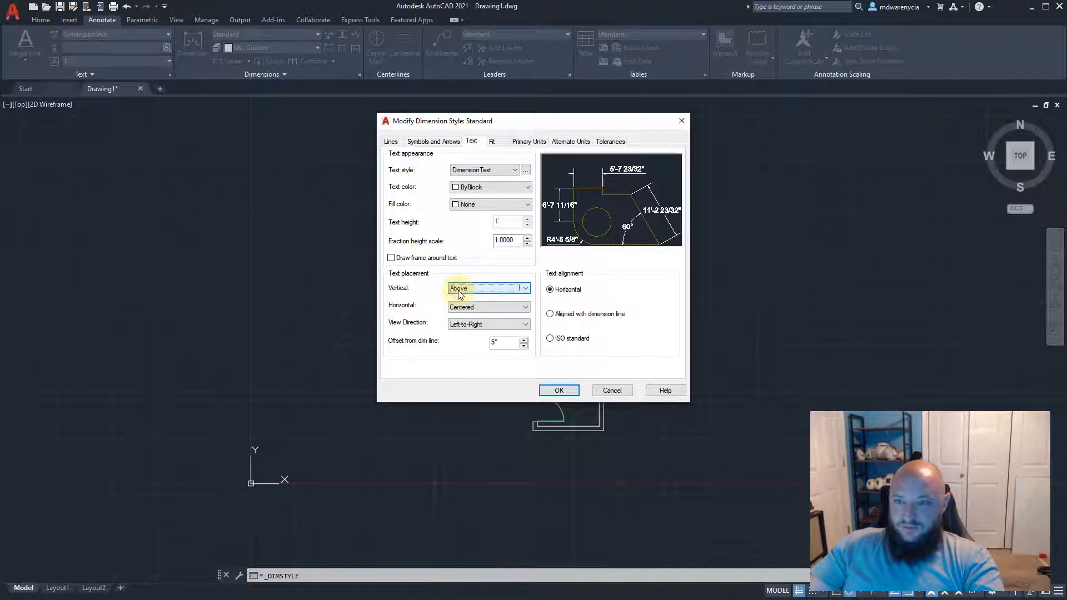
click(460, 289)
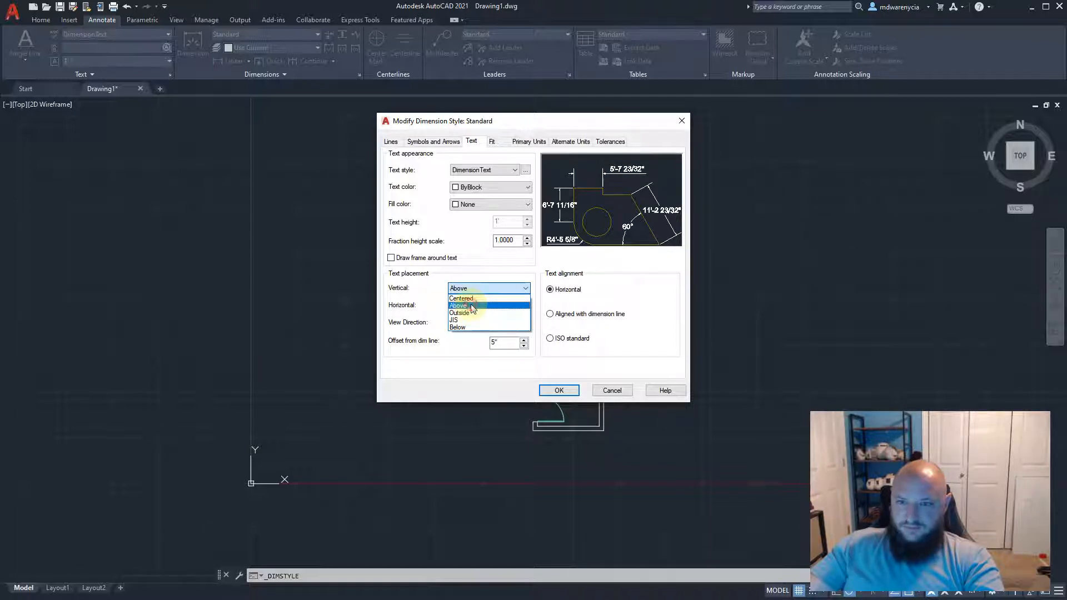
click(471, 305)
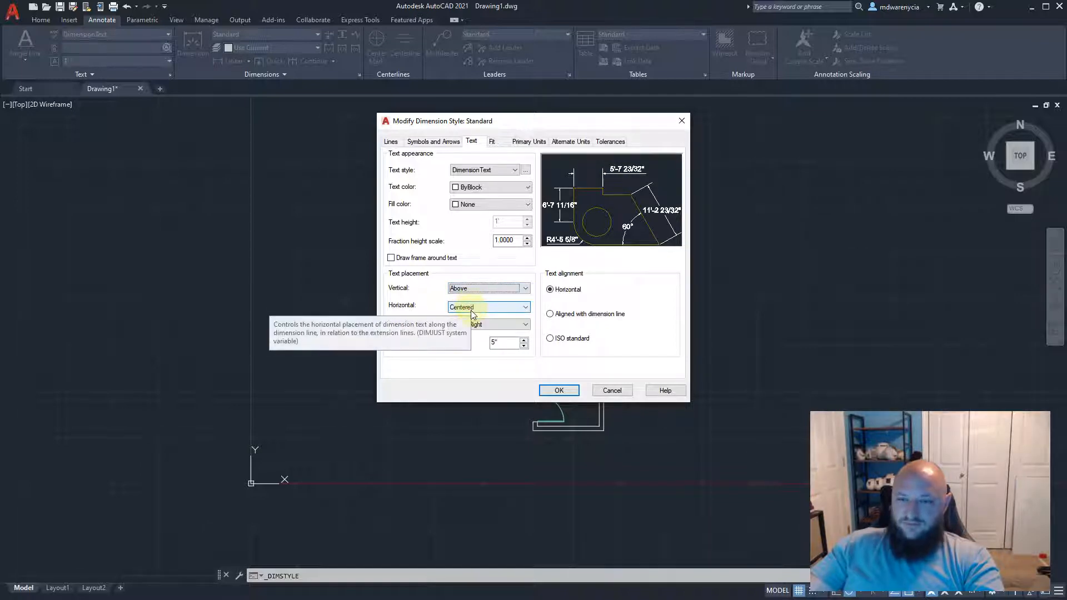
click(475, 309)
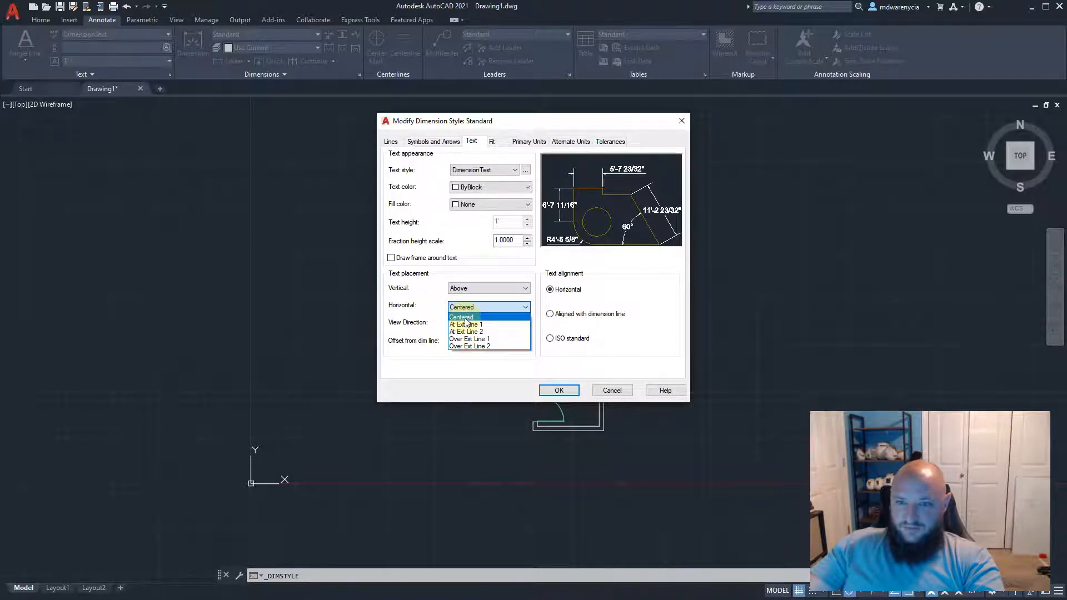
click(462, 316)
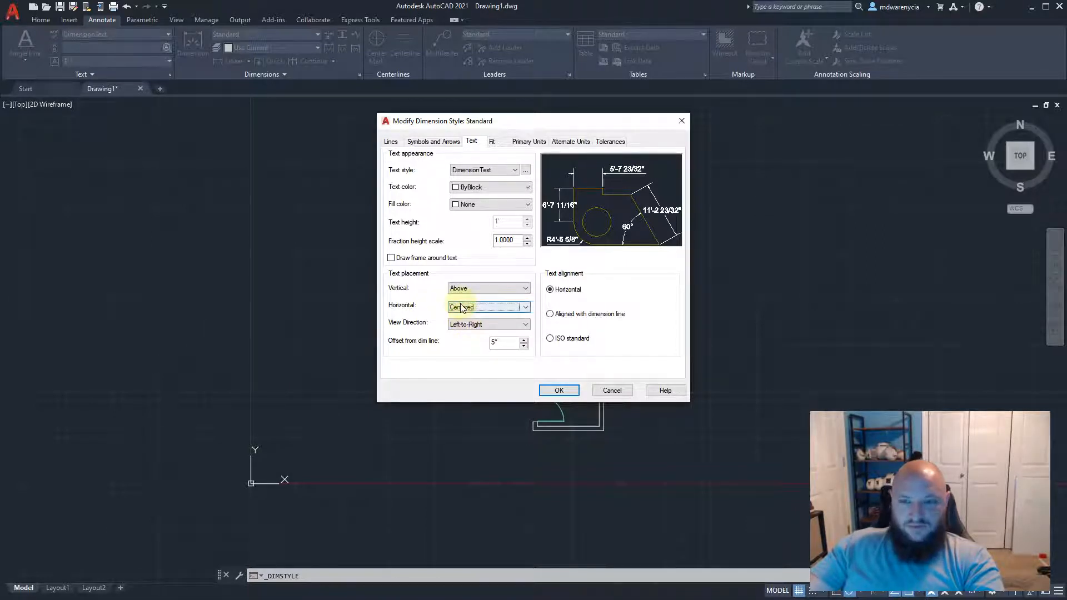
click(552, 314)
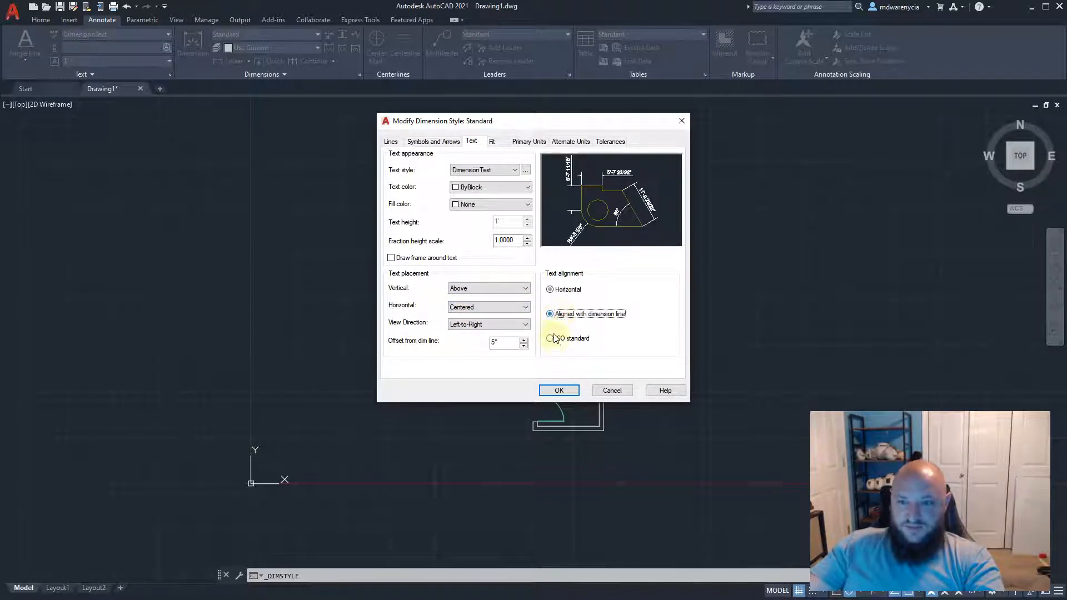
Preview the Centered and Below vertical text placements, and return the vertical placement to Above
click(486, 288)
click(488, 299)
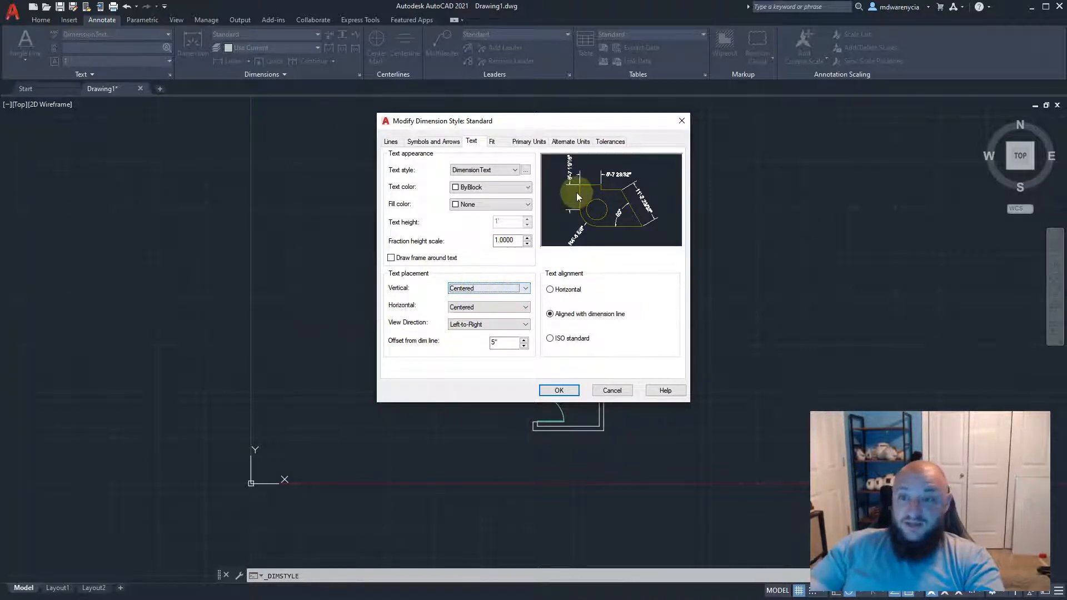
click(492, 288)
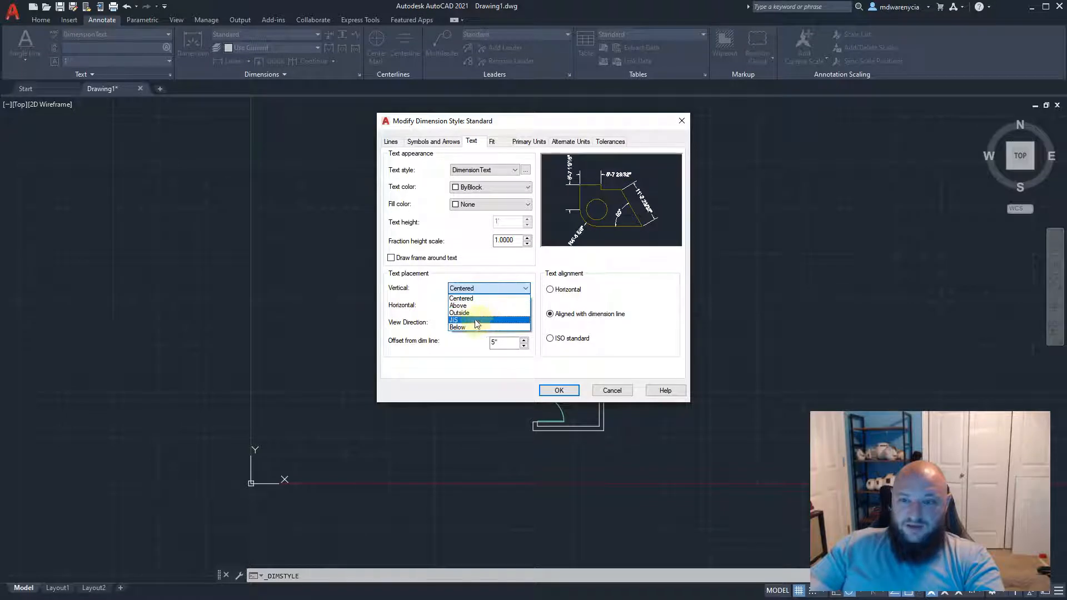
click(475, 328)
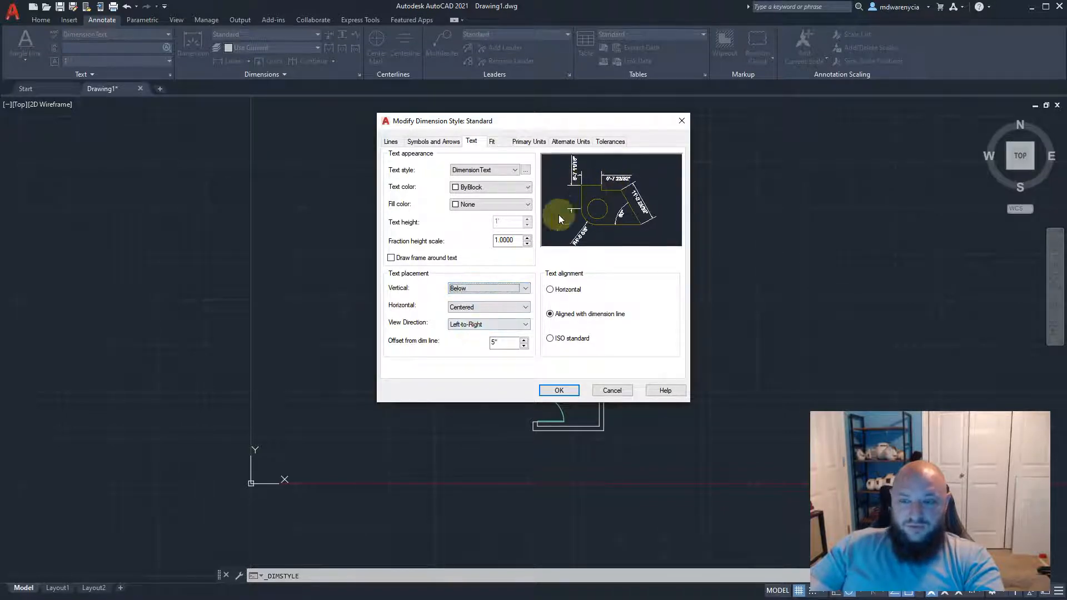
click(494, 289)
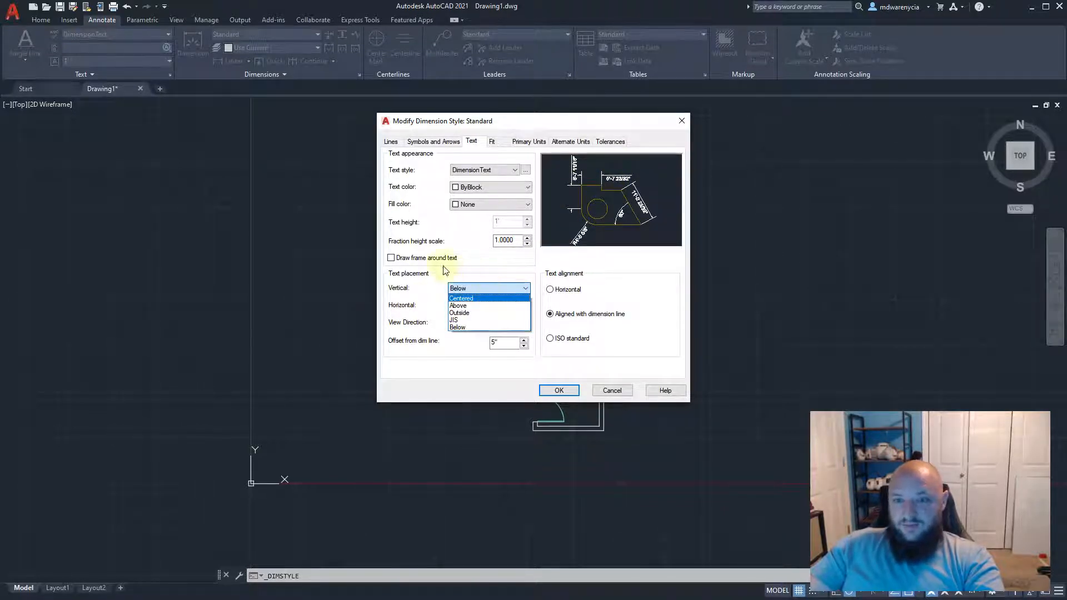
click(474, 305)
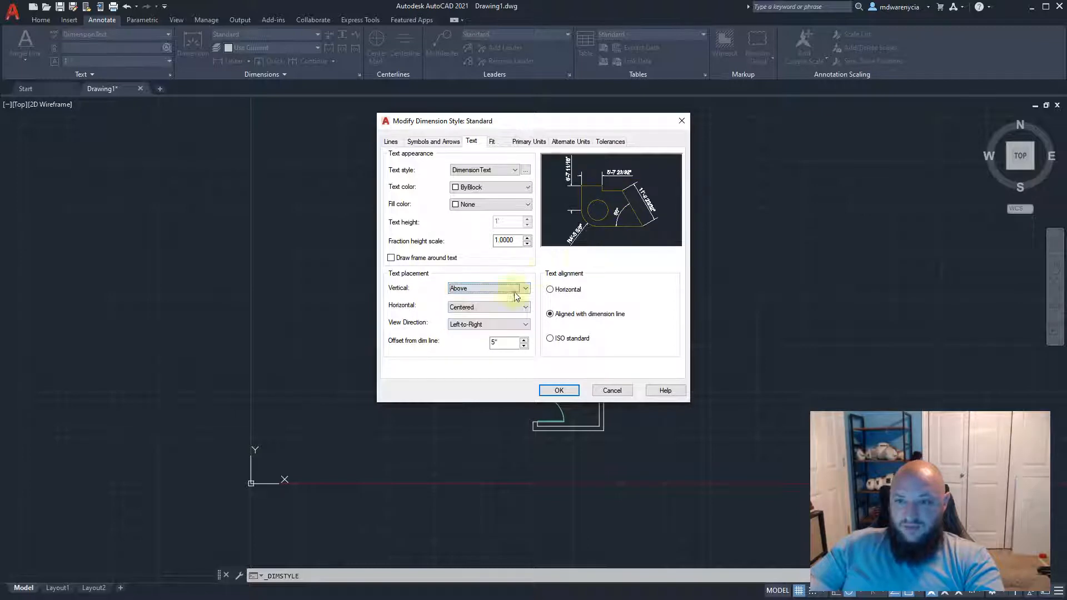
Preview the At Ext Line and Over Ext Line horizontal text placements, and return the horizontal placement to Centered
click(488, 307)
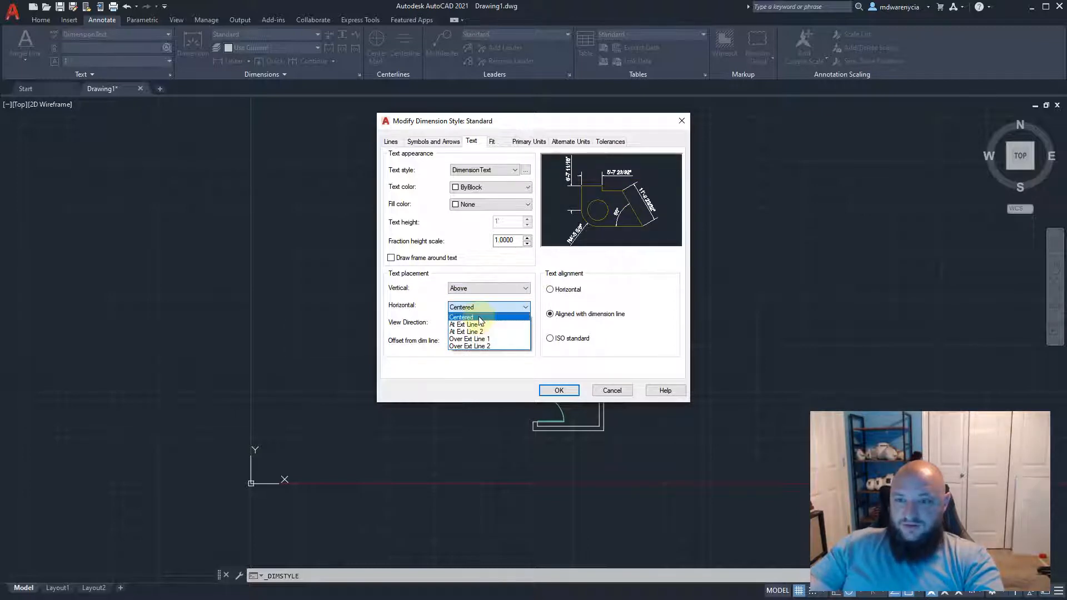
click(476, 325)
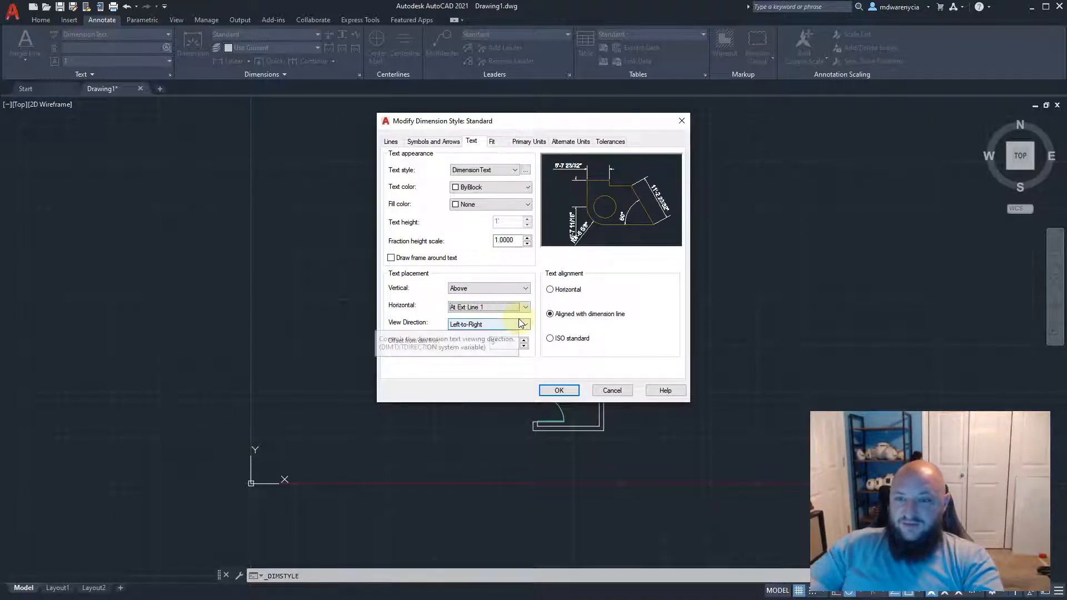
key(Down)
key(Down)
key(Down)
key(Up)
key(Up)
key(Up)
key(Up)
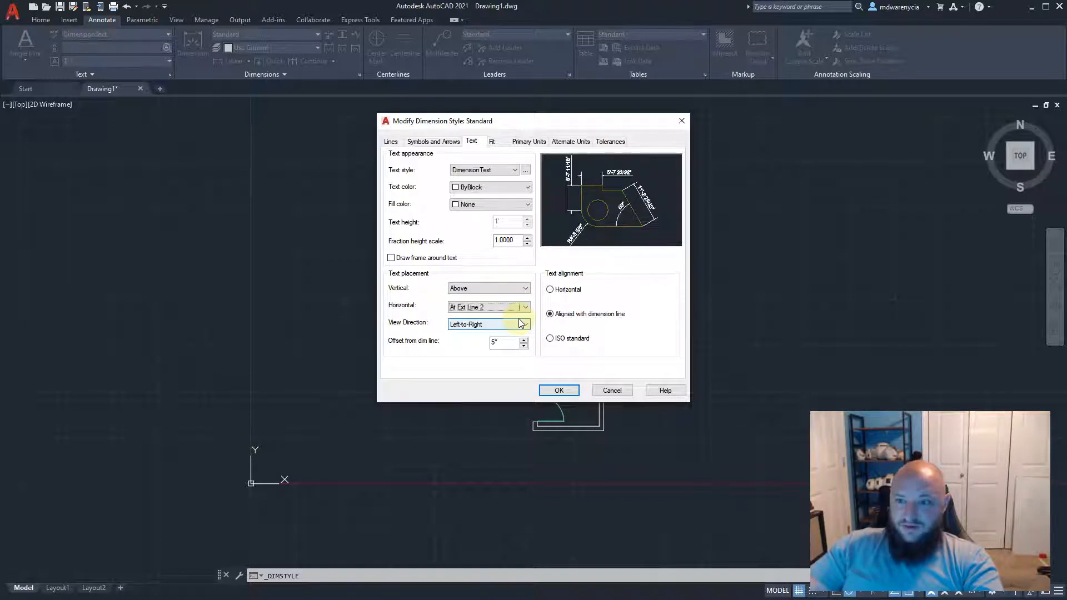
click(486, 311)
click(488, 315)
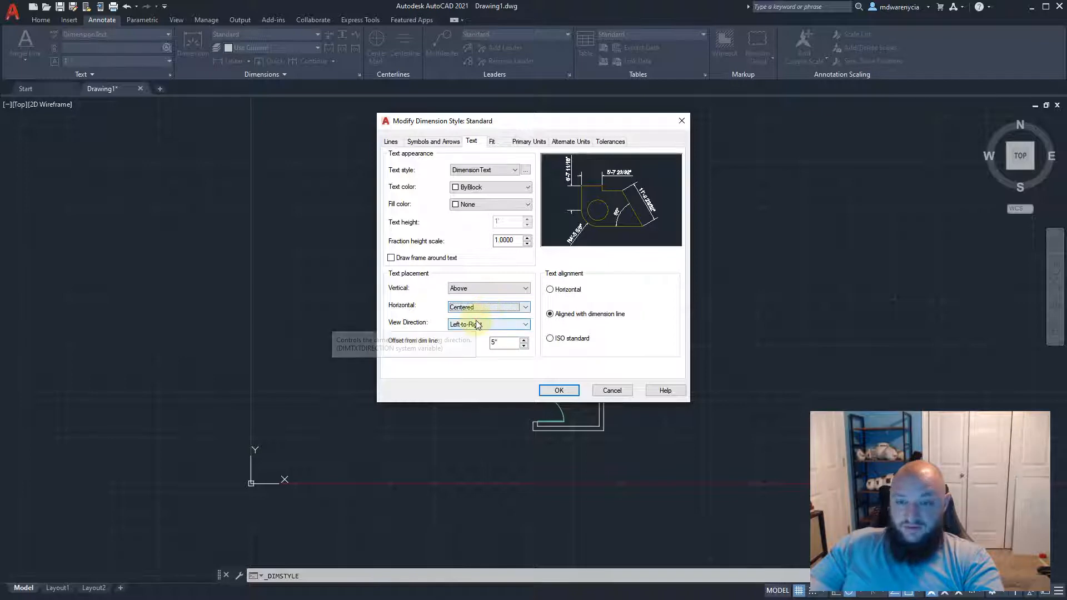
Preview the Right-to-Left view direction for the dimension text and return it to Left-to-Right
click(489, 325)
click(481, 342)
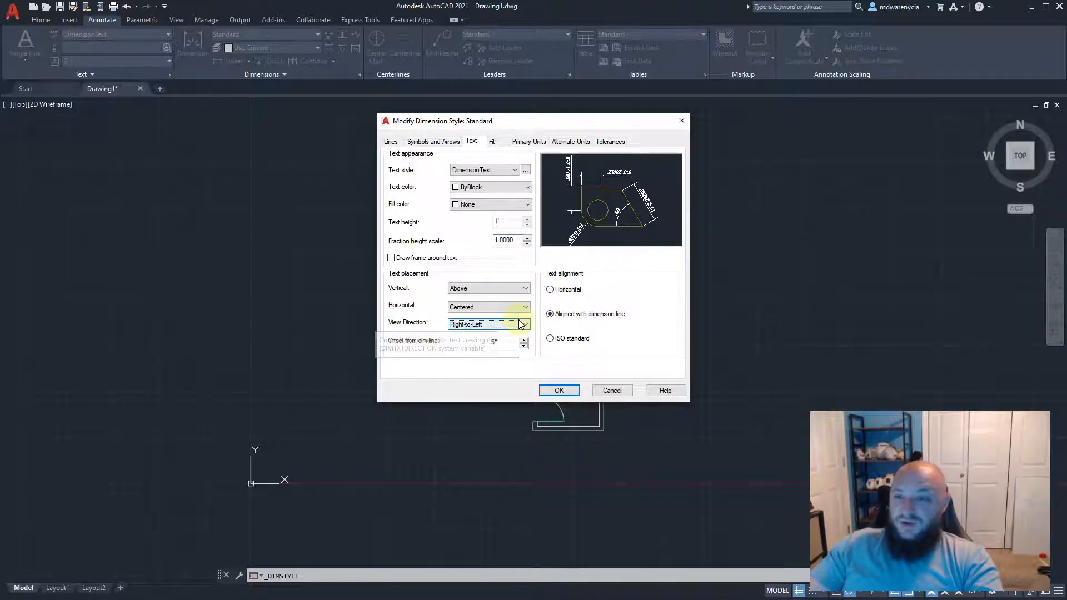
click(474, 324)
click(470, 334)
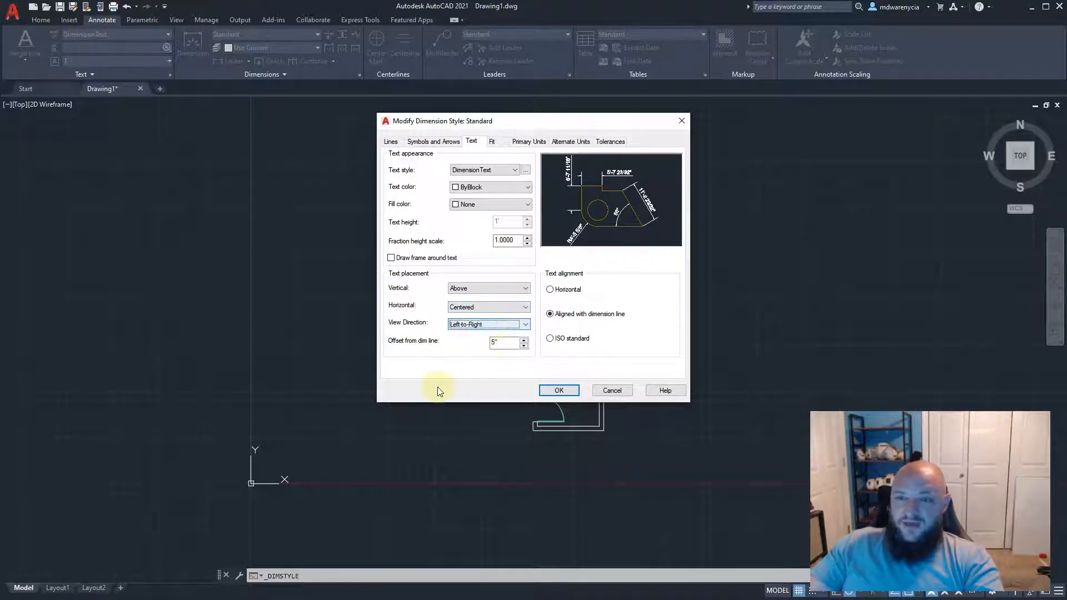
Try text offsets from the dimension line of 1', 3' and 5', and return the offset to 5"
key(Tab)
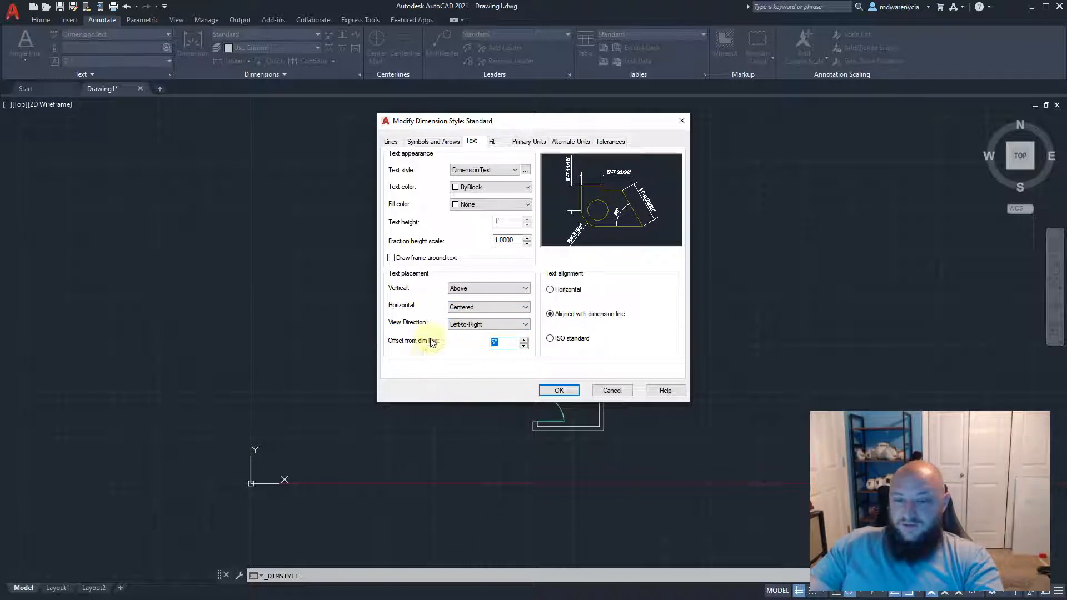
text(1)
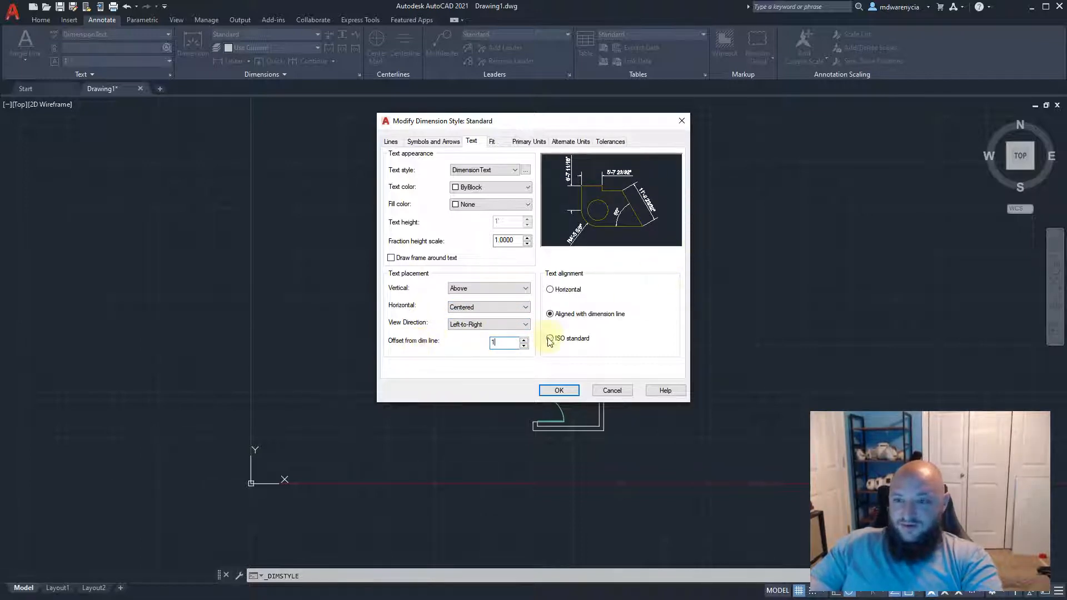
key(Tab)
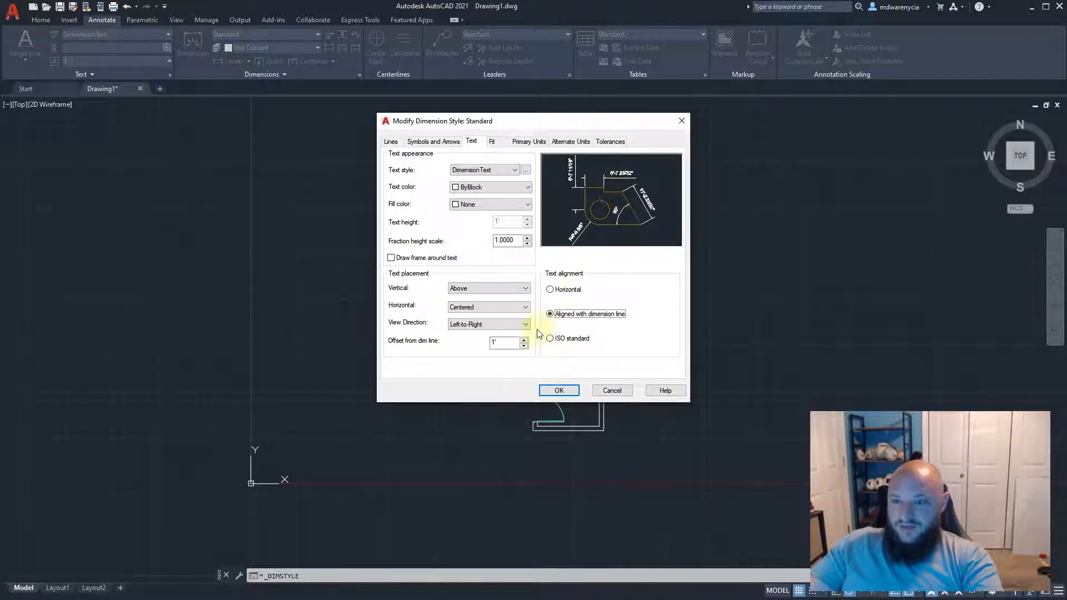
double_click(498, 343)
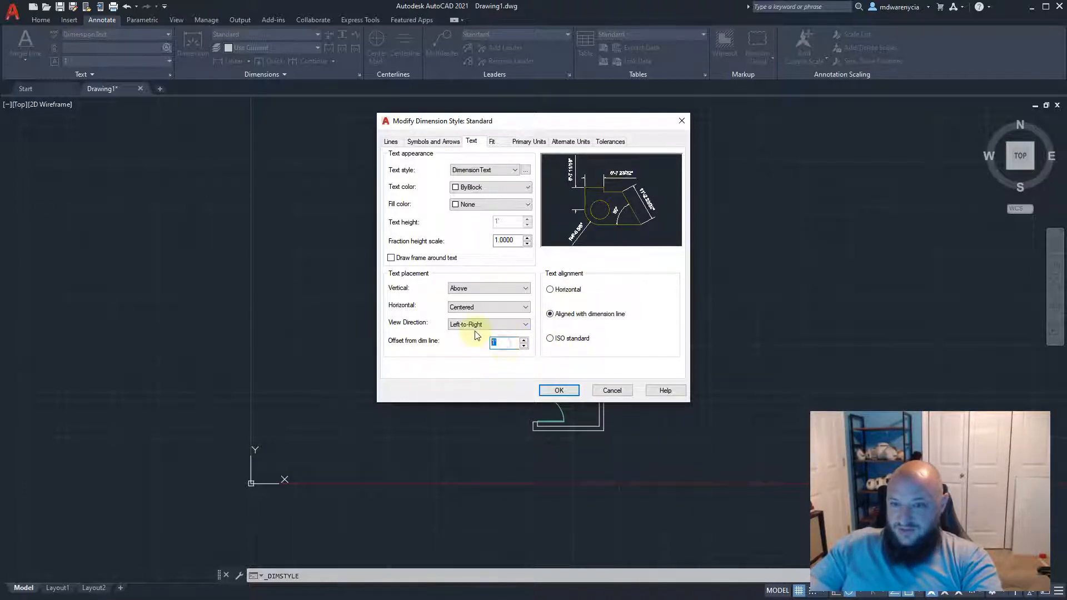
text(3)
key(Tab)
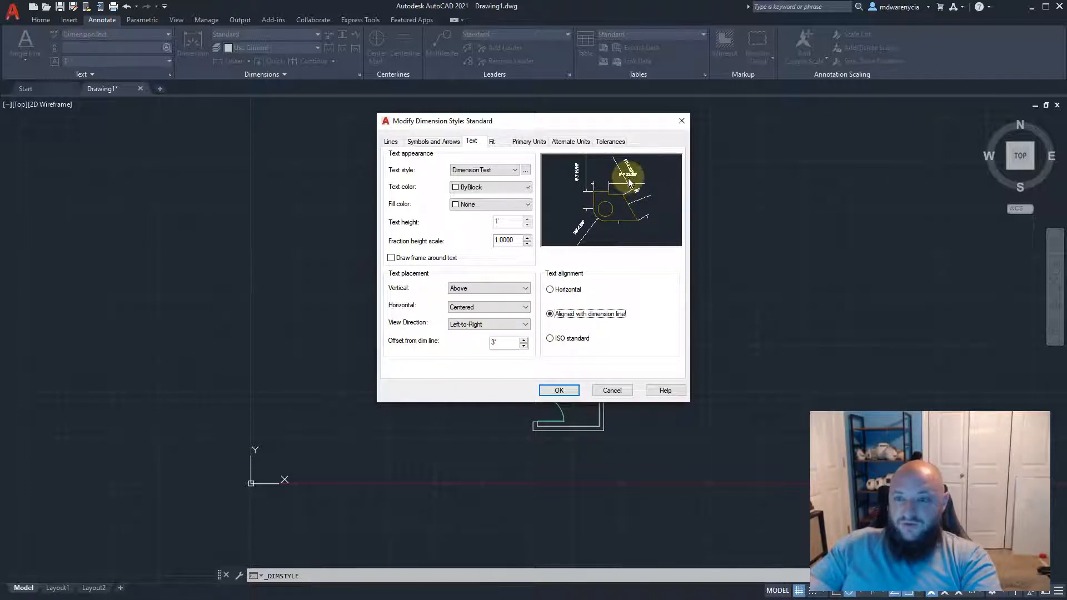
double_click(498, 341)
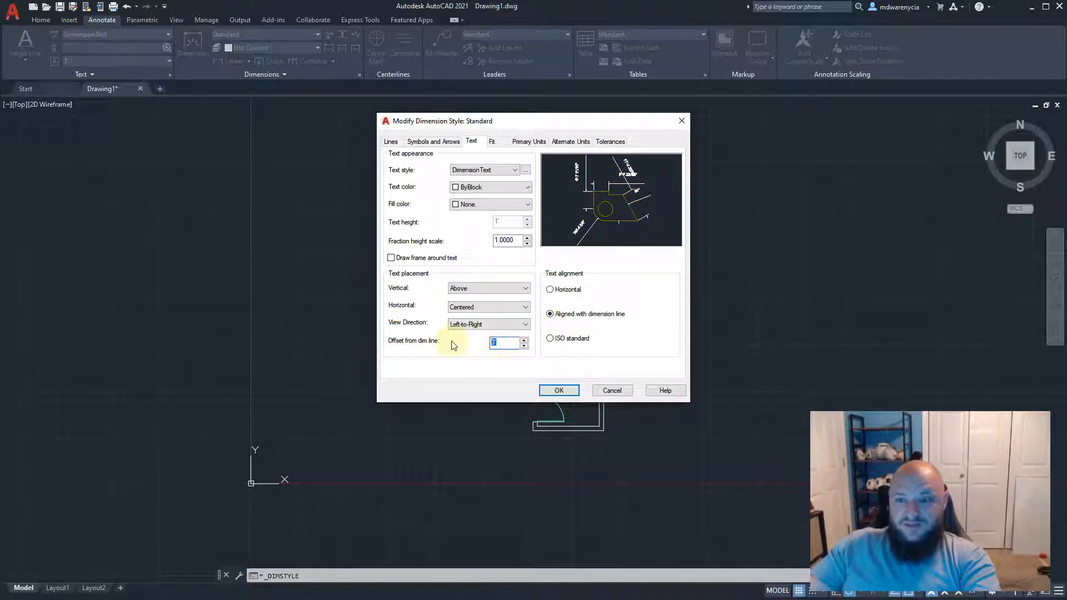
text(5)
key(Tab)
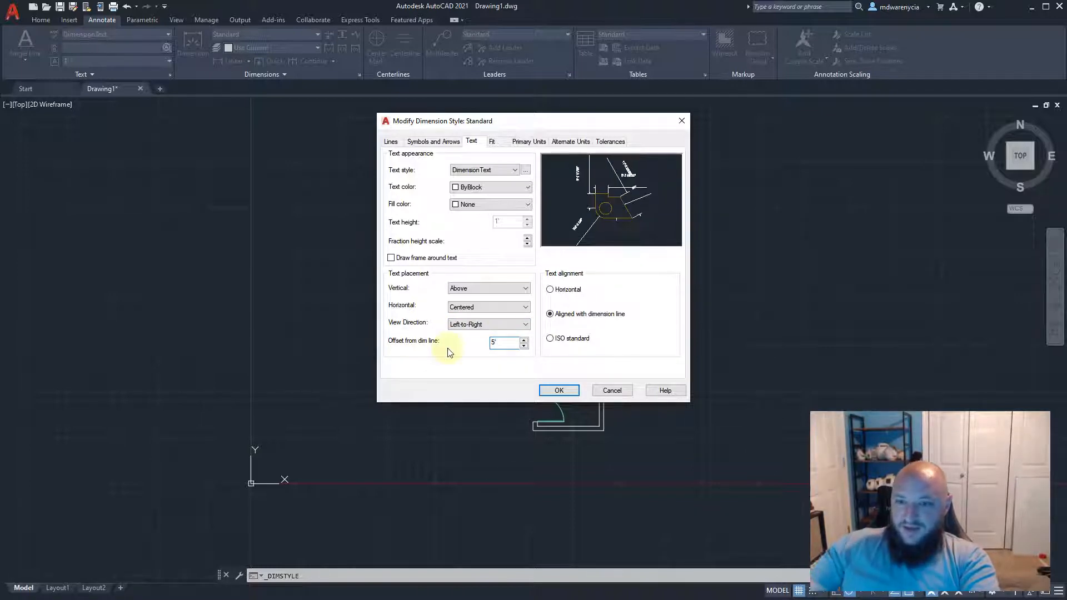
drag(508, 343, 442, 335)
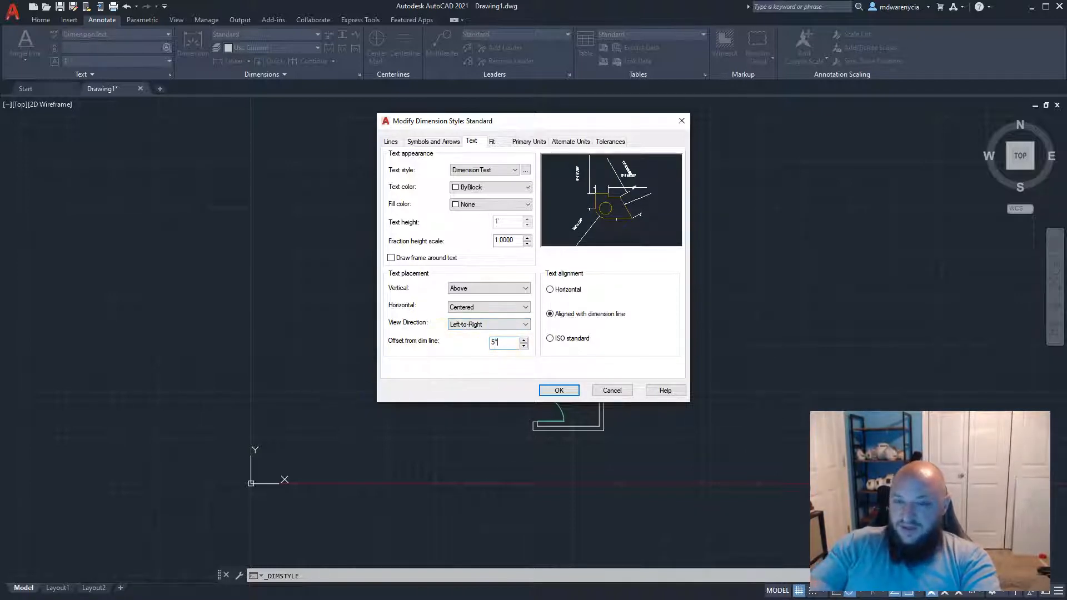
key(Tab)
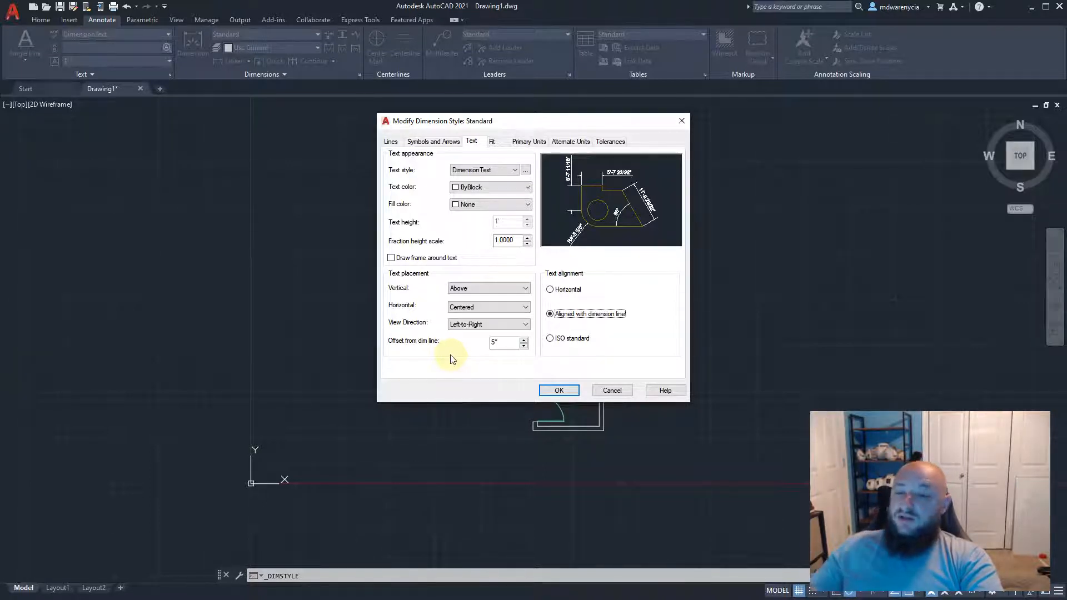
Preview the Horizontal and ISO standard text alignments, and return the alignment to Aligned with dimension line
click(561, 292)
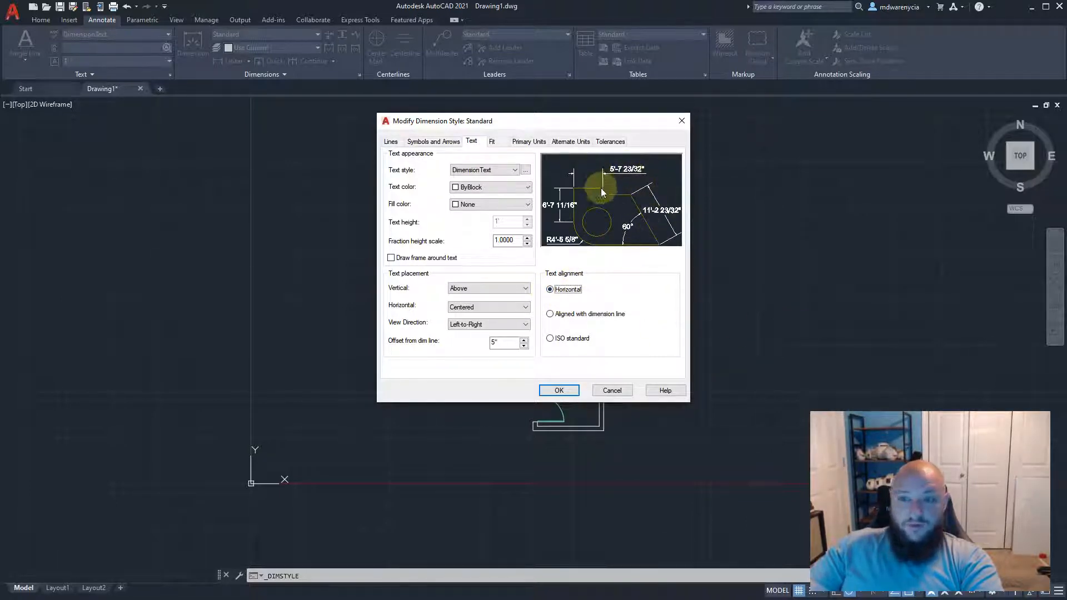
click(558, 314)
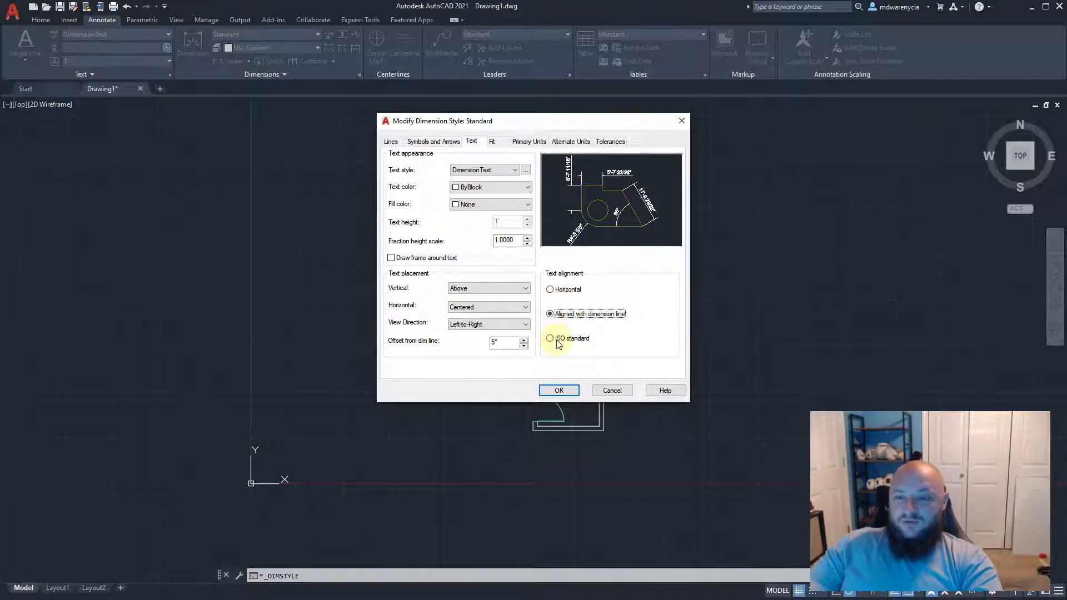
click(574, 339)
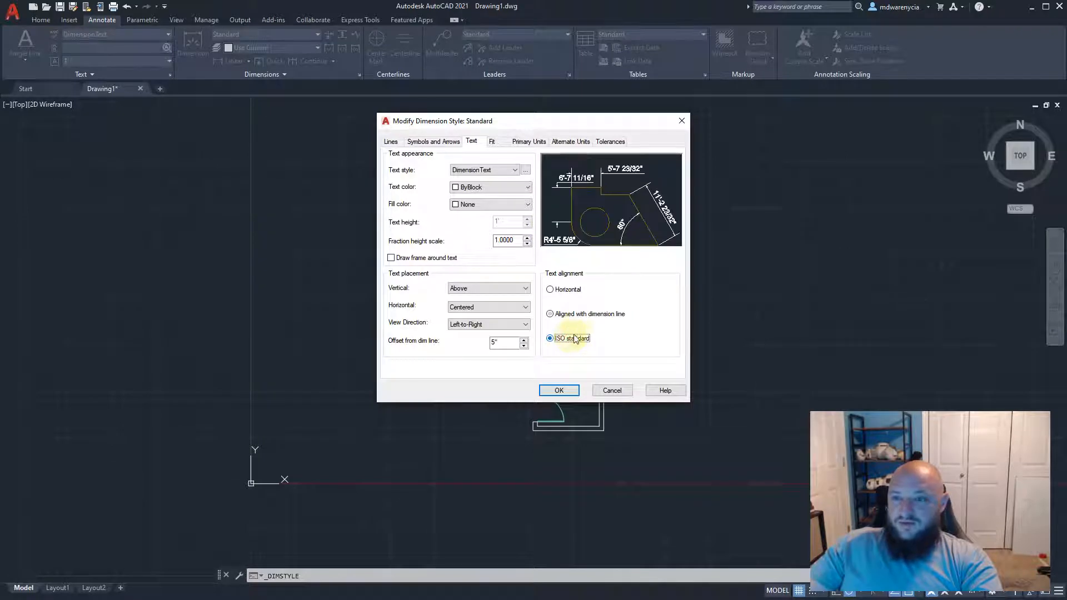
click(572, 315)
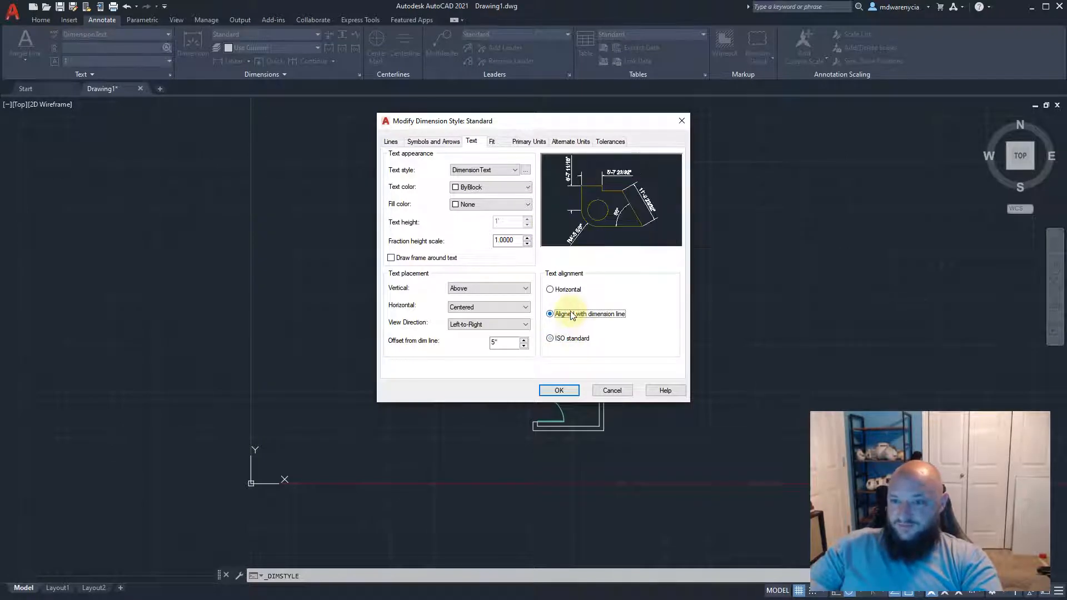
In the fit settings, place non-default text over the dimension line with a leader and draw the dimension line between extension lines
click(501, 142)
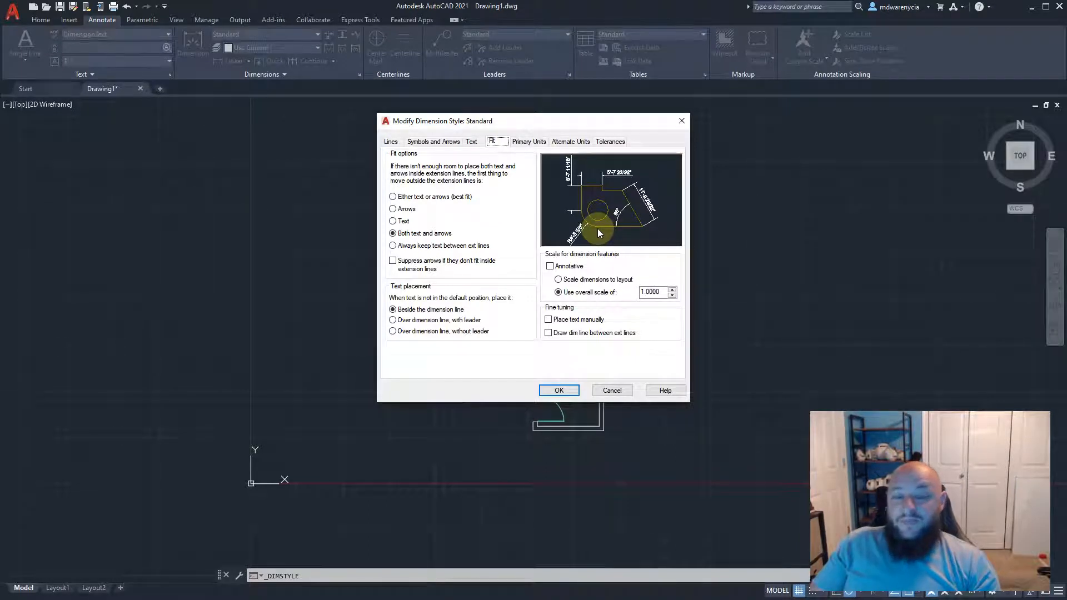
click(415, 322)
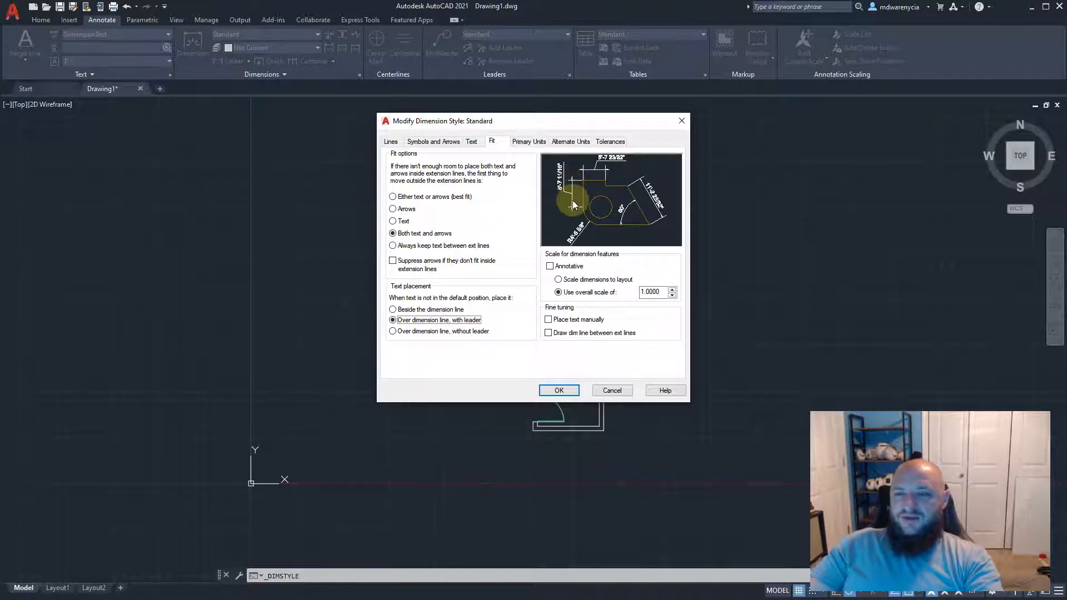
mouse_move(476, 321)
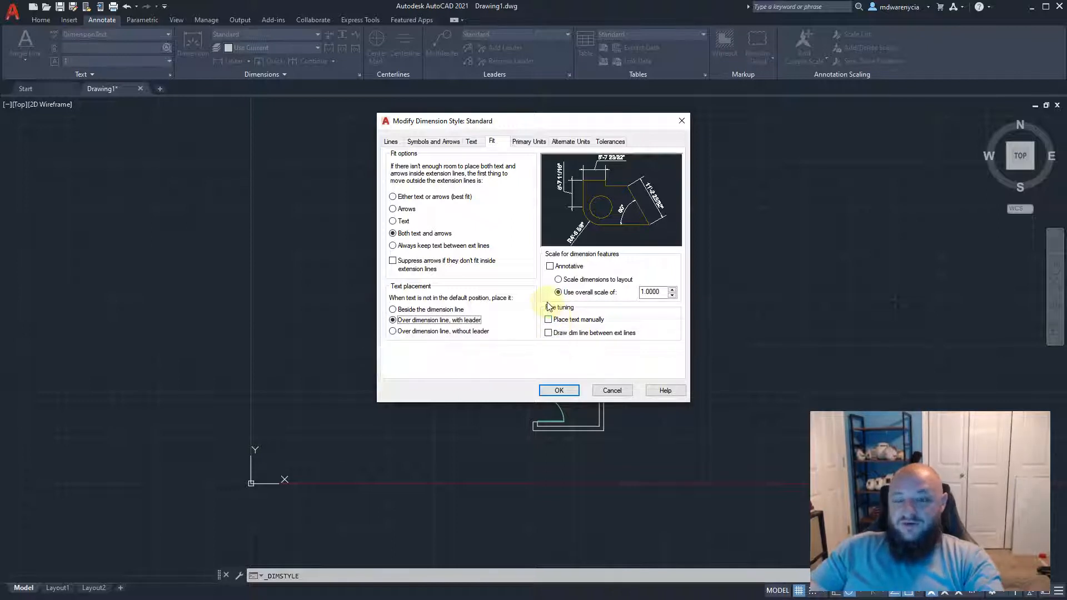
click(548, 332)
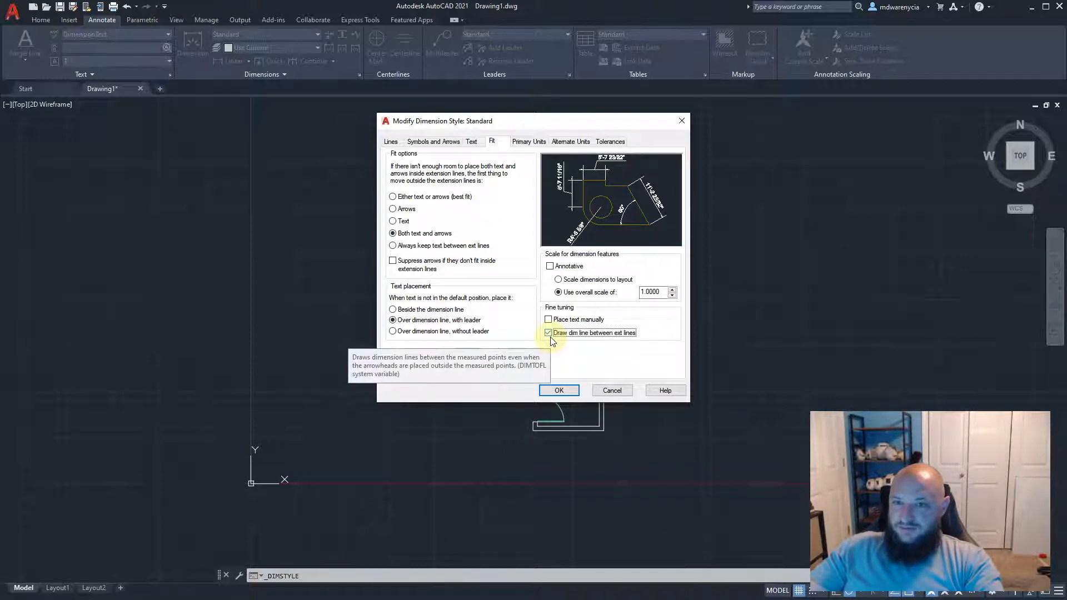
Try the Arrows and Both text and arrows fit options, and select Text as the first thing to move outside the extension lines
click(403, 210)
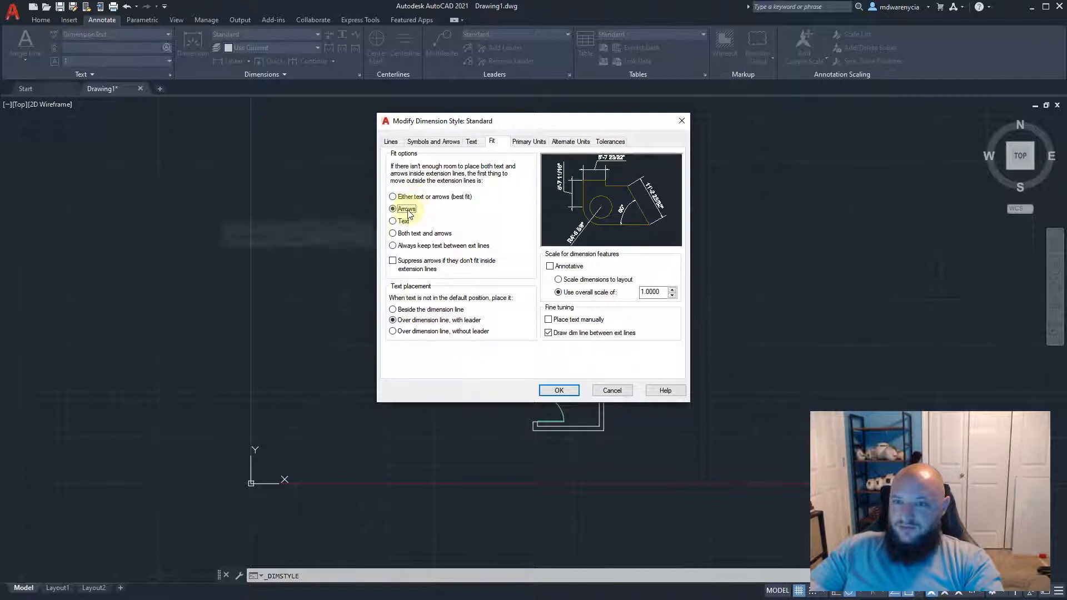
click(405, 236)
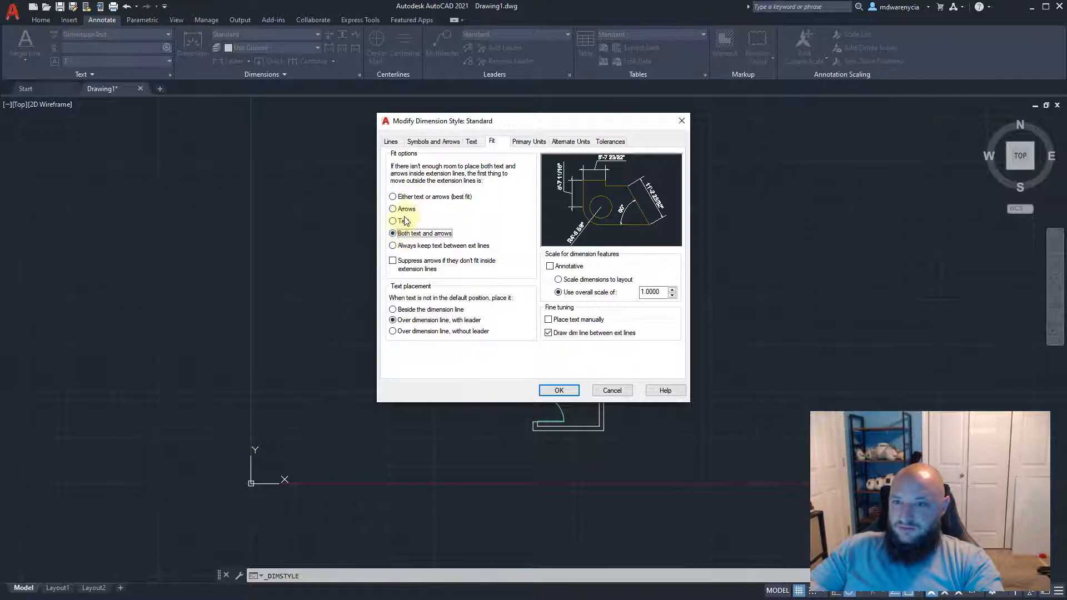
click(405, 222)
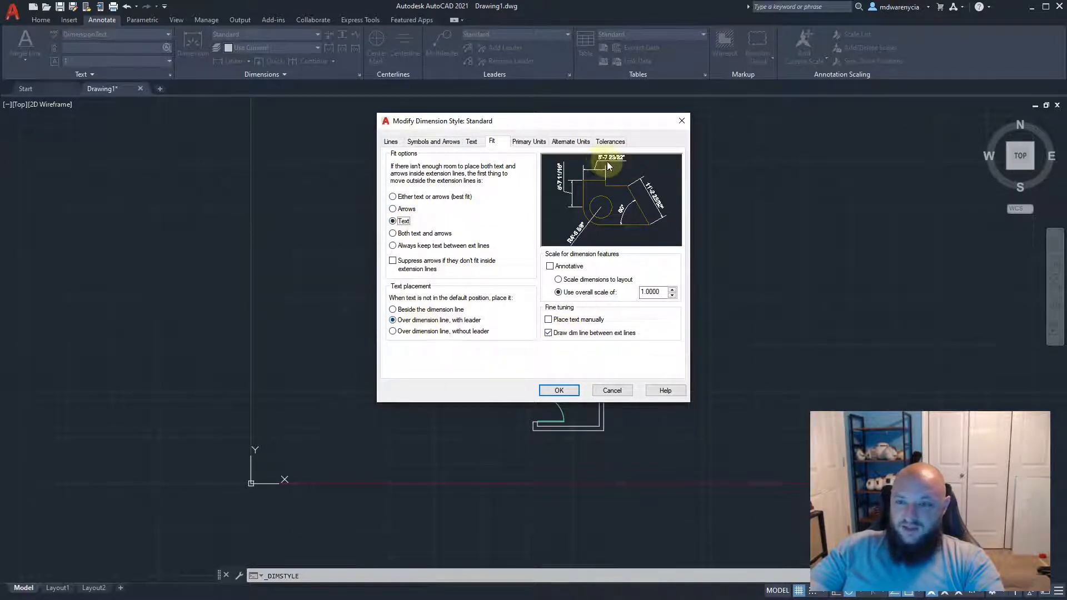
Review the primary units' format and precision choices, keeping Architectural and 0'-0 1/32" for linear dimensions
click(531, 142)
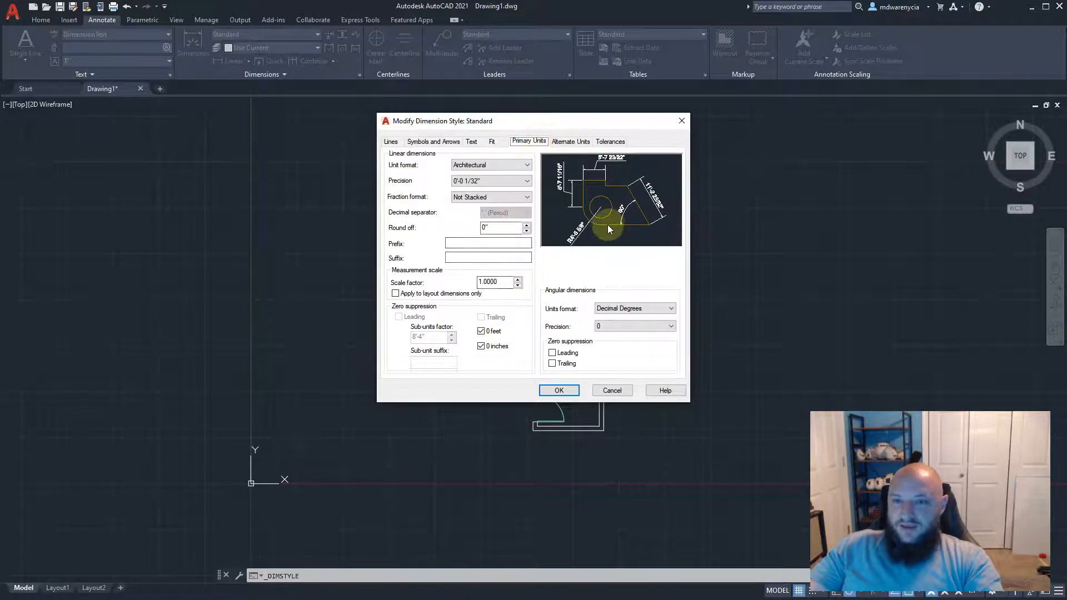
click(491, 165)
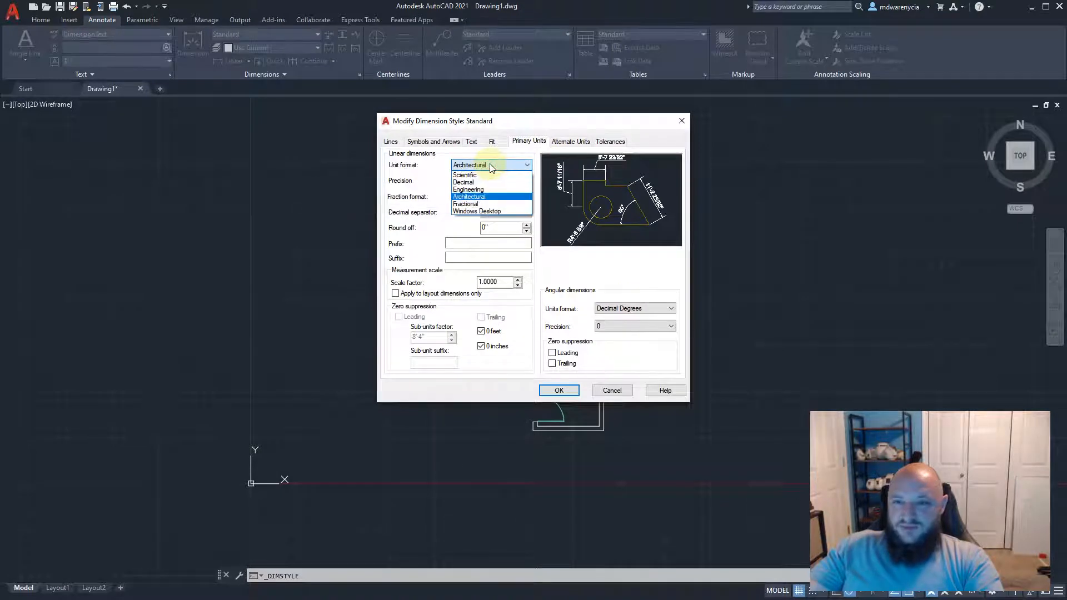
click(490, 166)
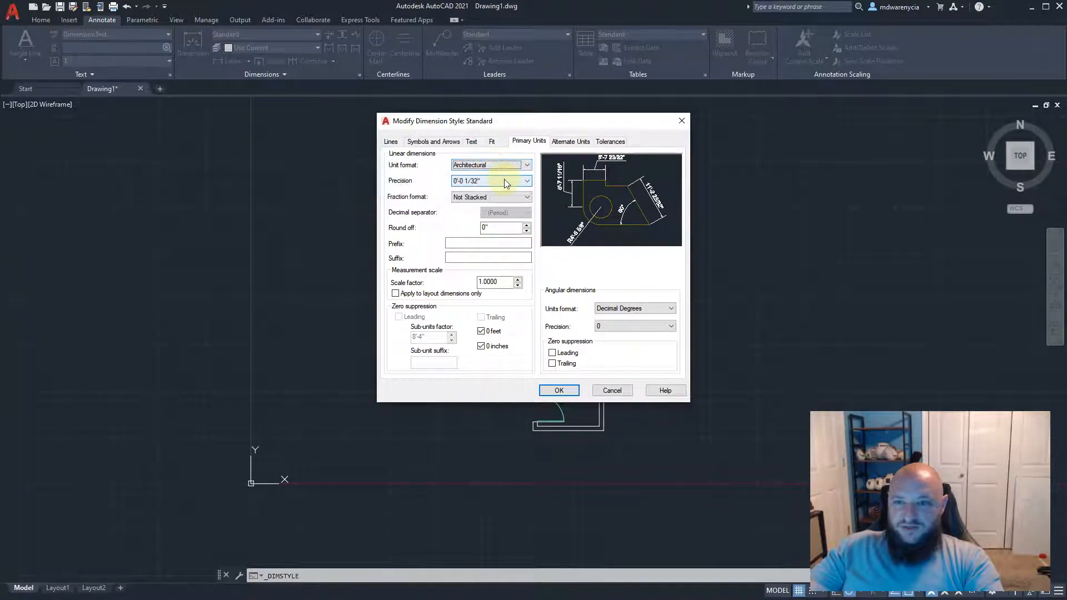
click(505, 181)
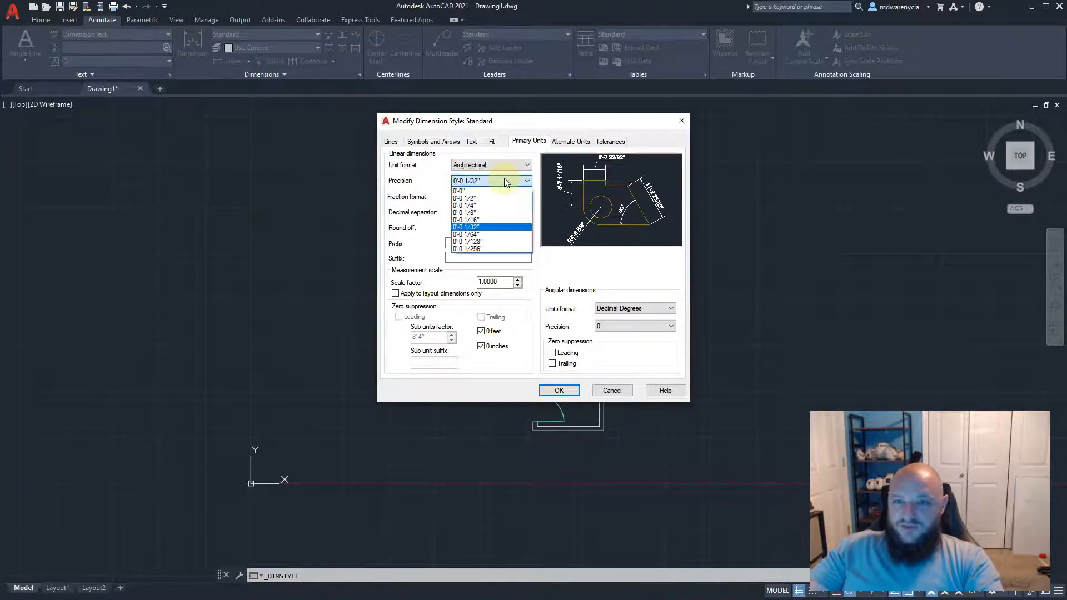
click(486, 228)
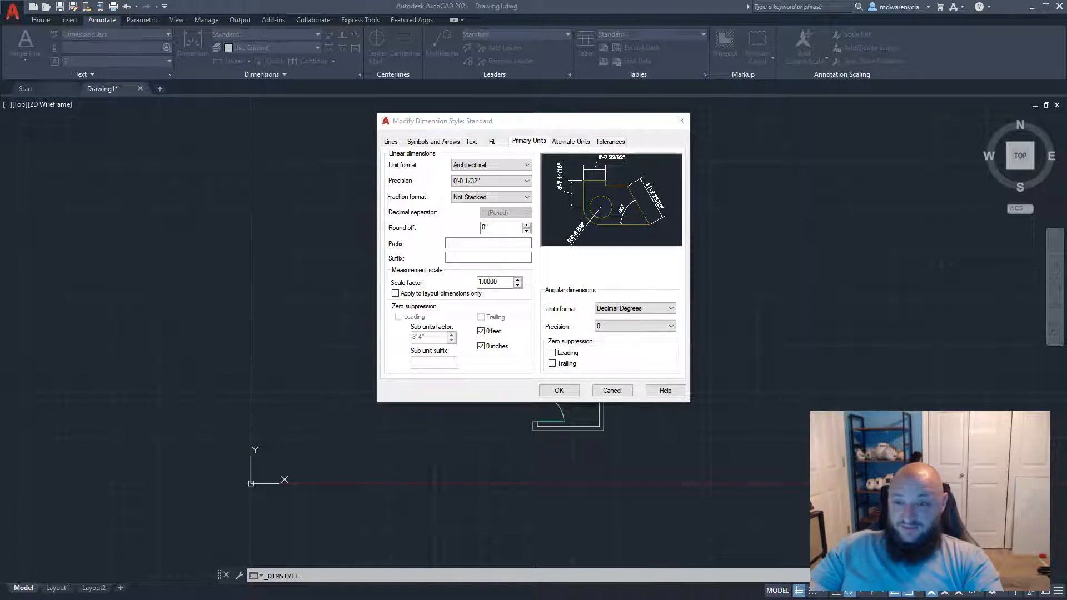
Try a measurement scale factor of 2 for linear dimensions and return the factor to 1
double_click(500, 281)
text(2)
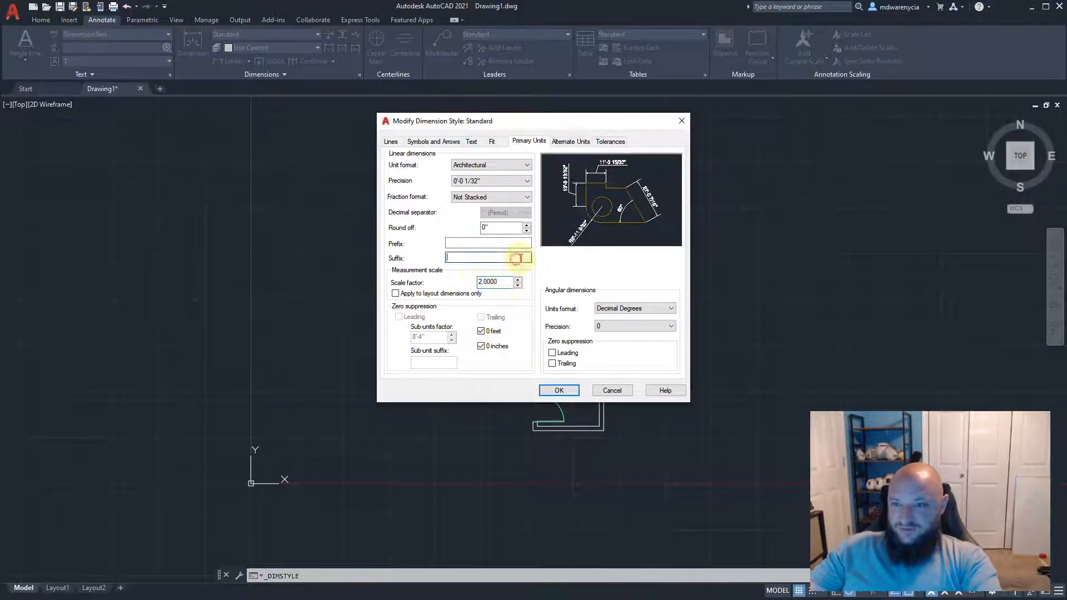
double_click(502, 282)
text(1)
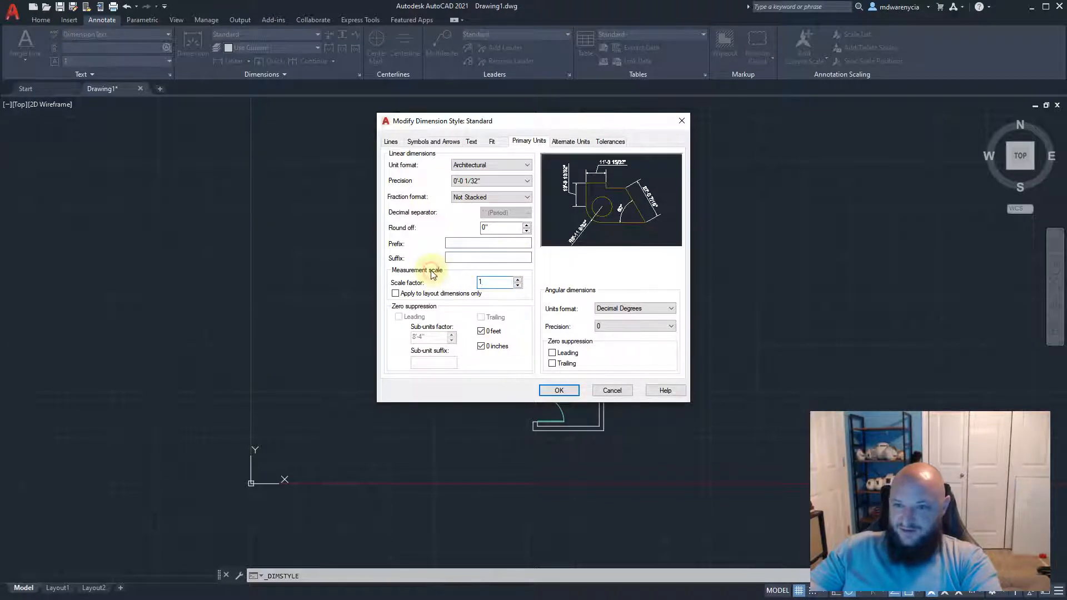
click(465, 257)
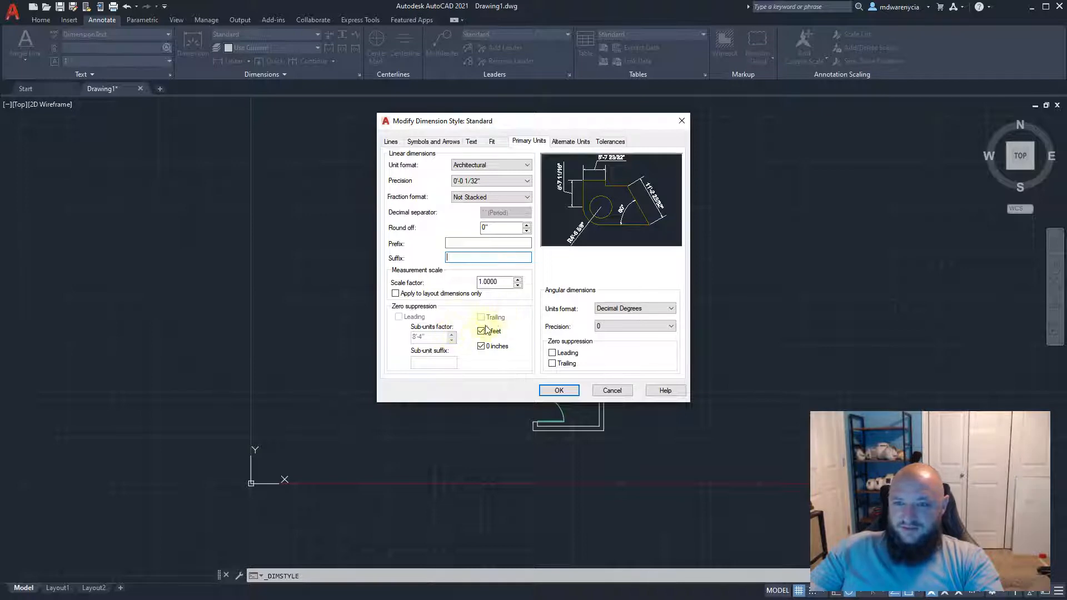
Try turning off 0-inch suppression for linear dimensions, restore it, and review the angular unit formats, keeping Decimal Degrees
click(481, 347)
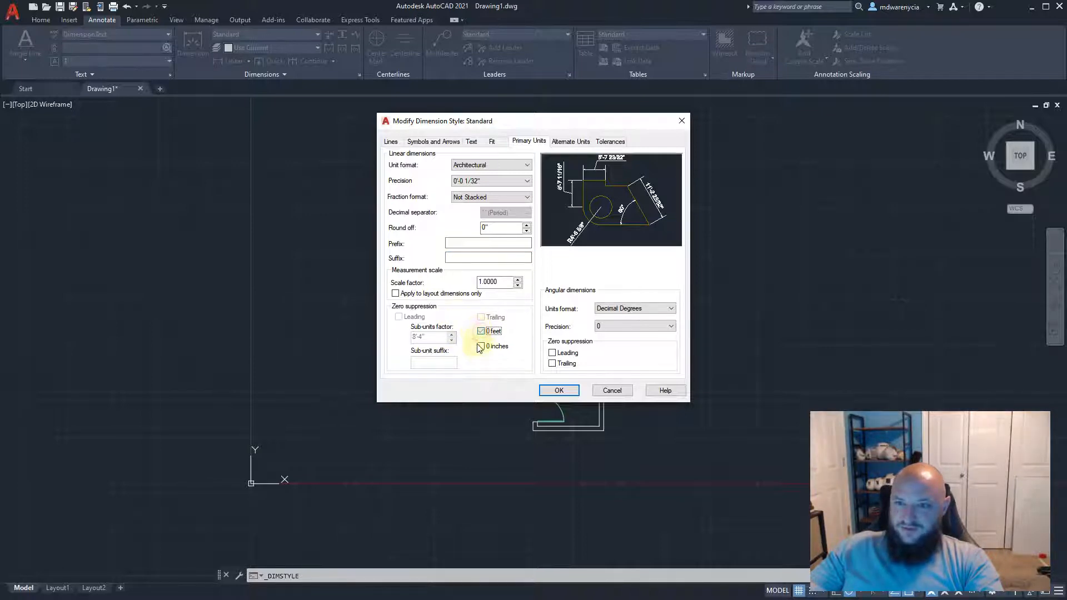
click(481, 346)
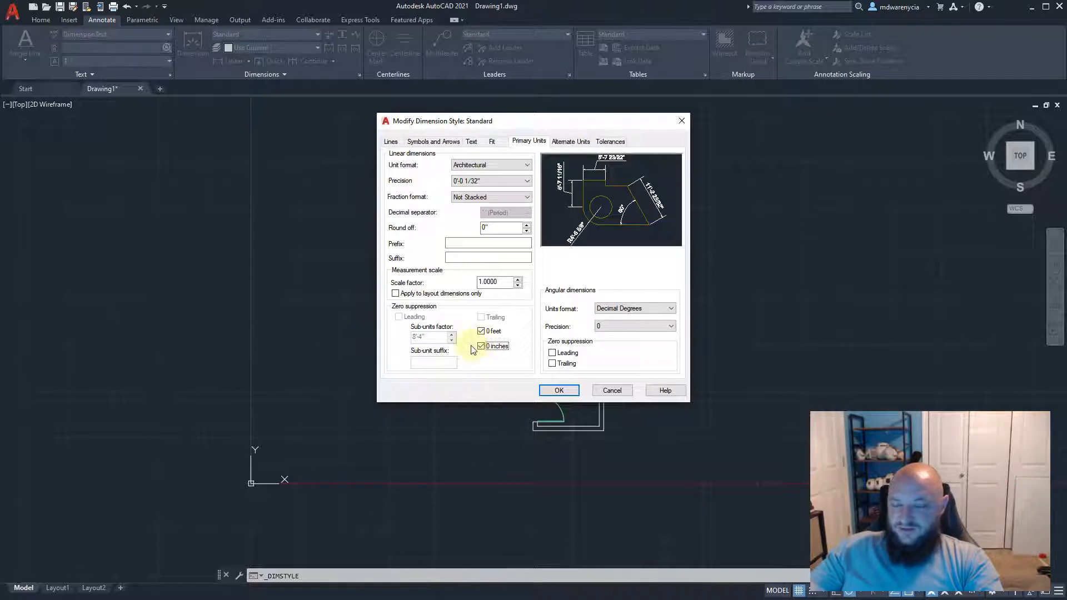
click(615, 309)
click(616, 309)
click(616, 310)
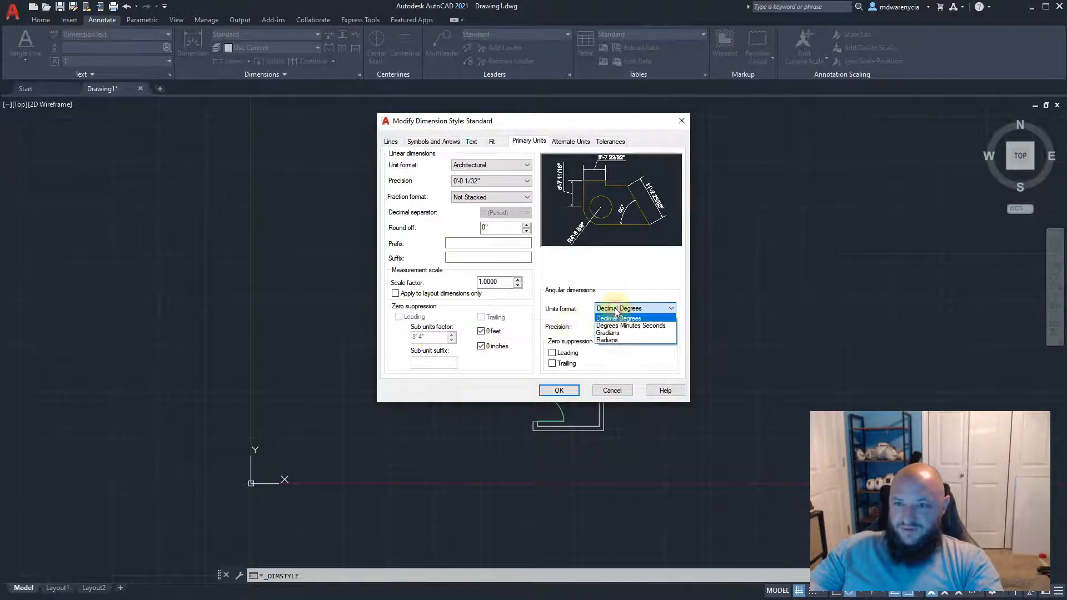
click(574, 323)
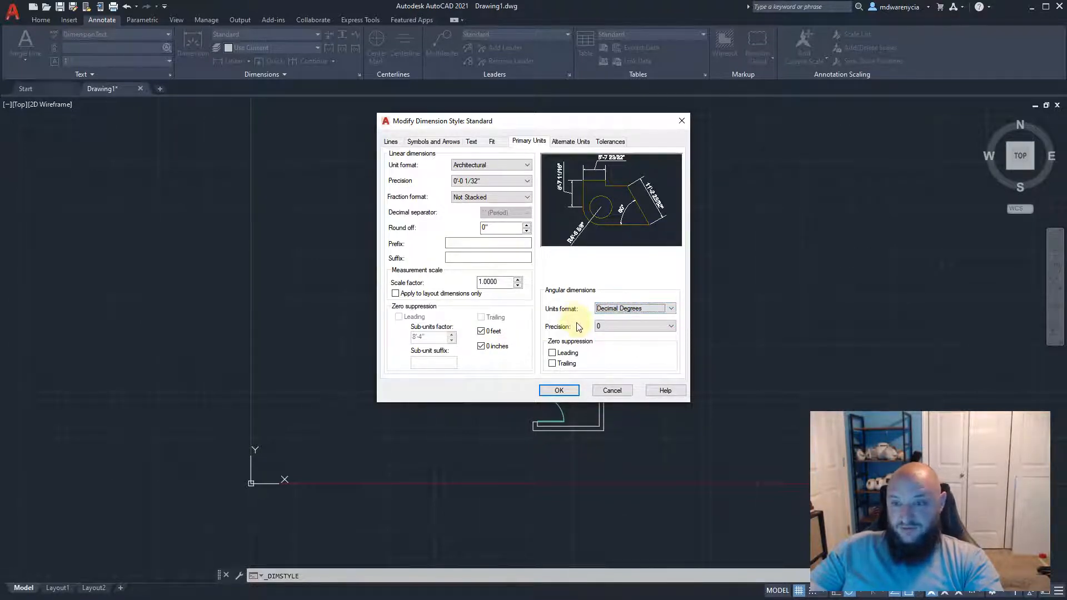
Try angular dimension precisions of 0.0000 and 0.00000
click(616, 326)
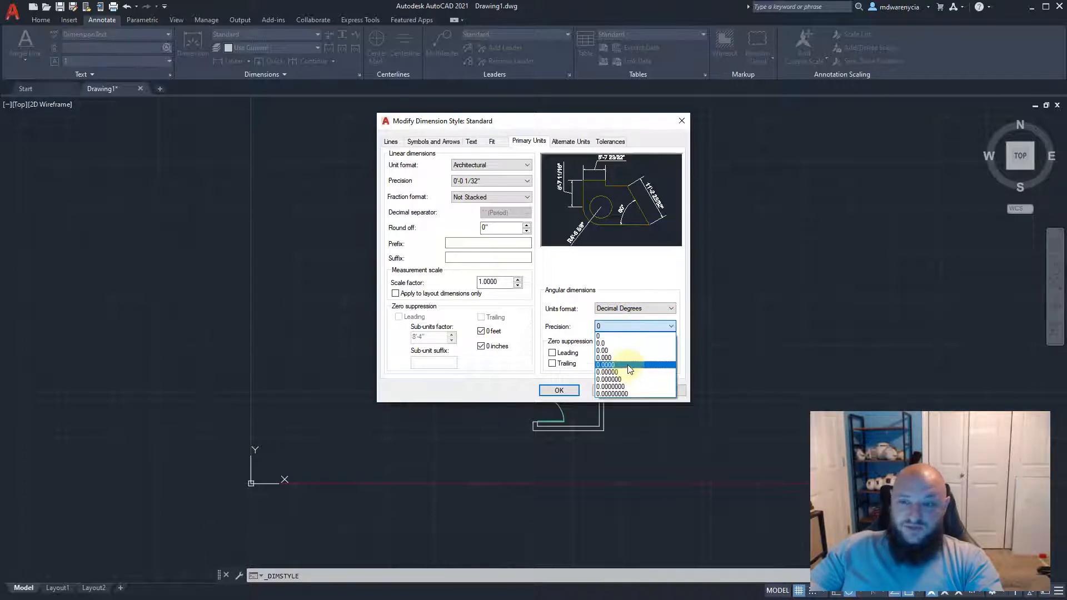
click(628, 365)
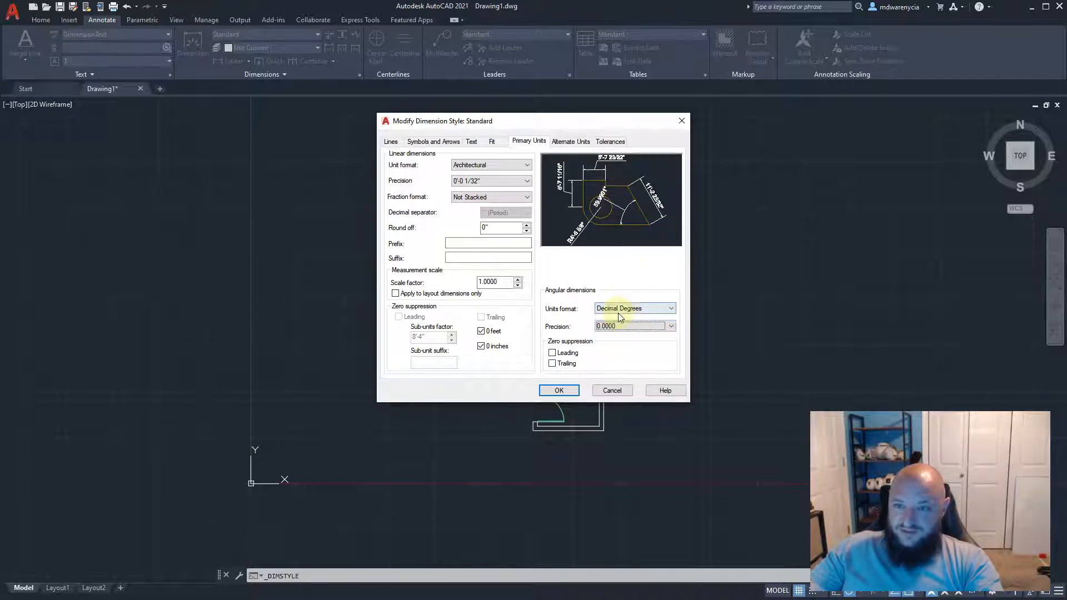
click(627, 326)
click(628, 372)
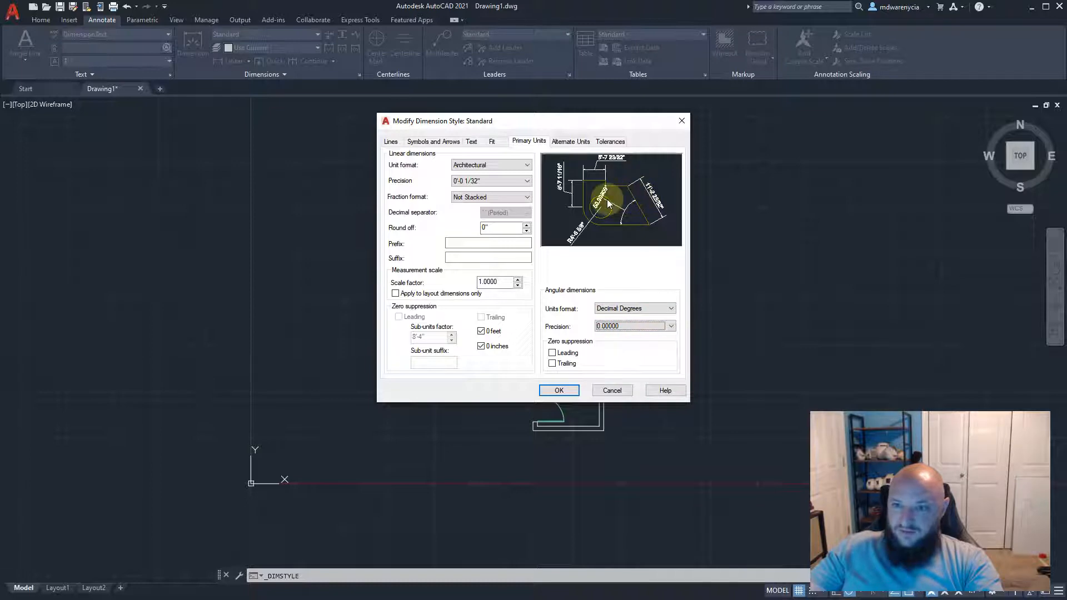
Enable trailing zero suppression for angular dimensions, leave leading suppression off, and set the angular precision to 0
click(566, 364)
click(565, 352)
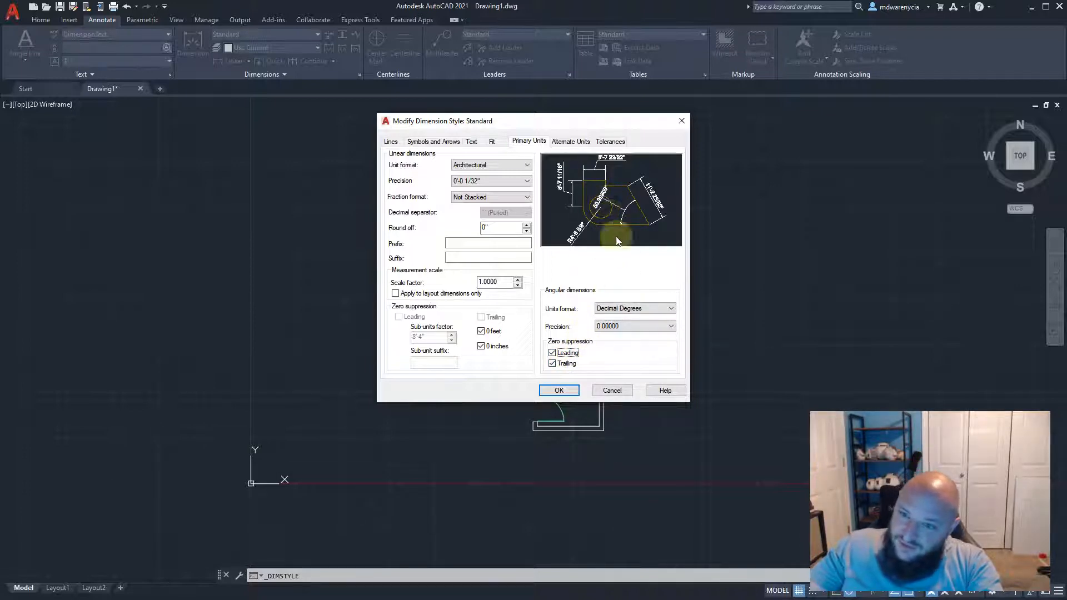
click(609, 326)
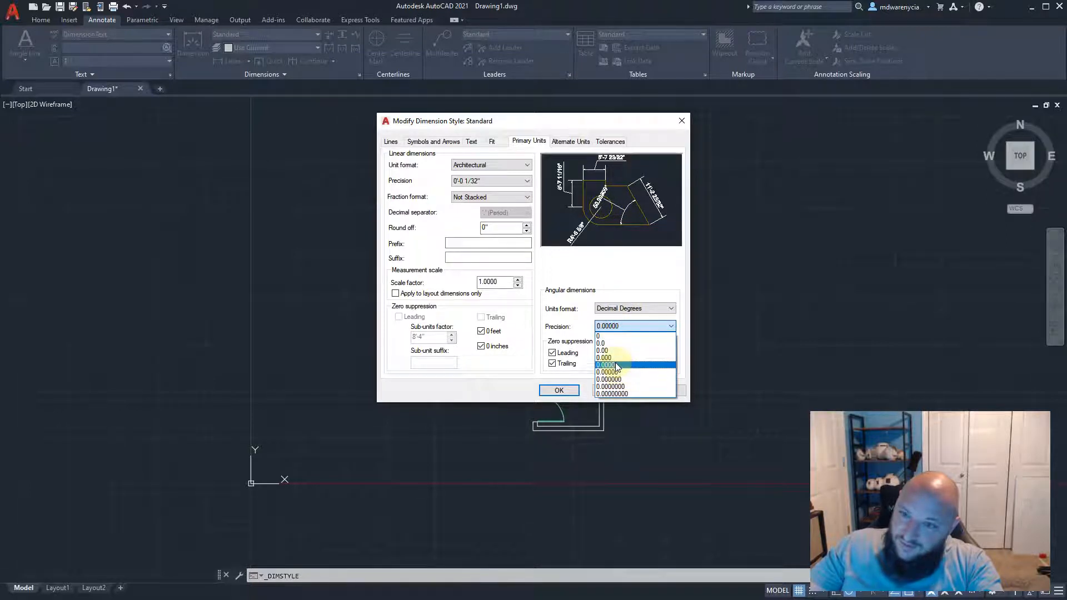
click(611, 359)
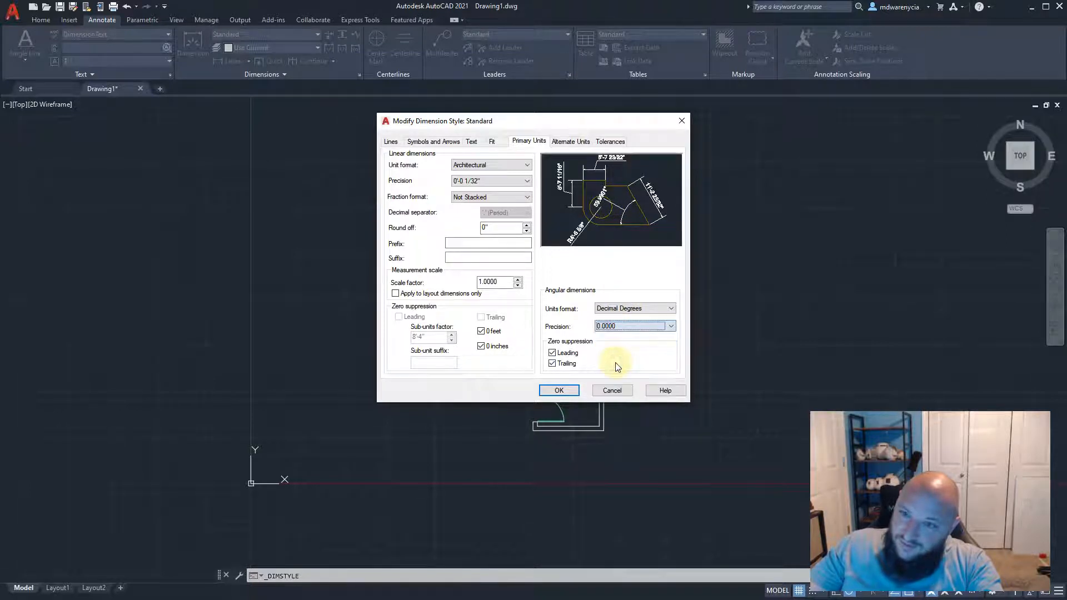
click(611, 325)
click(613, 335)
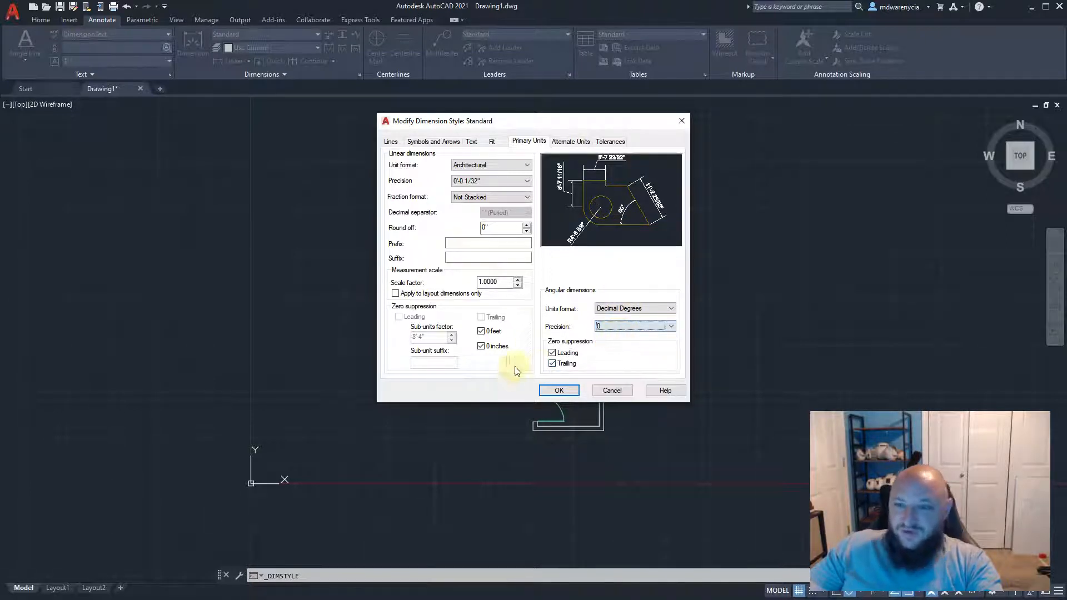
click(552, 353)
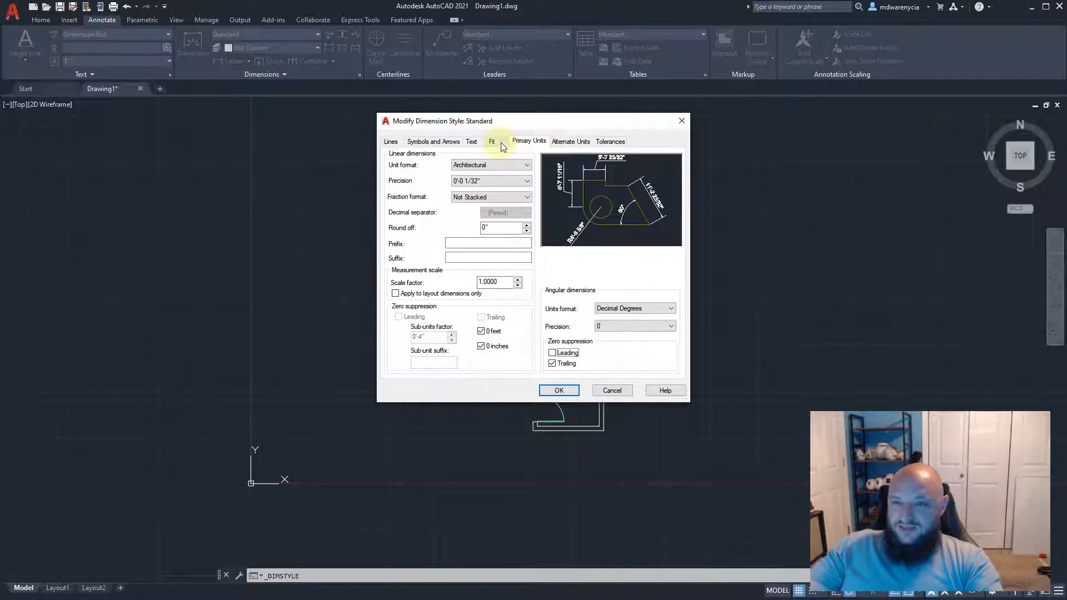
Review the style's line, arrow, text, fit, unit and tolerance settings, accept the modified Standard style and close the style manager
click(390, 141)
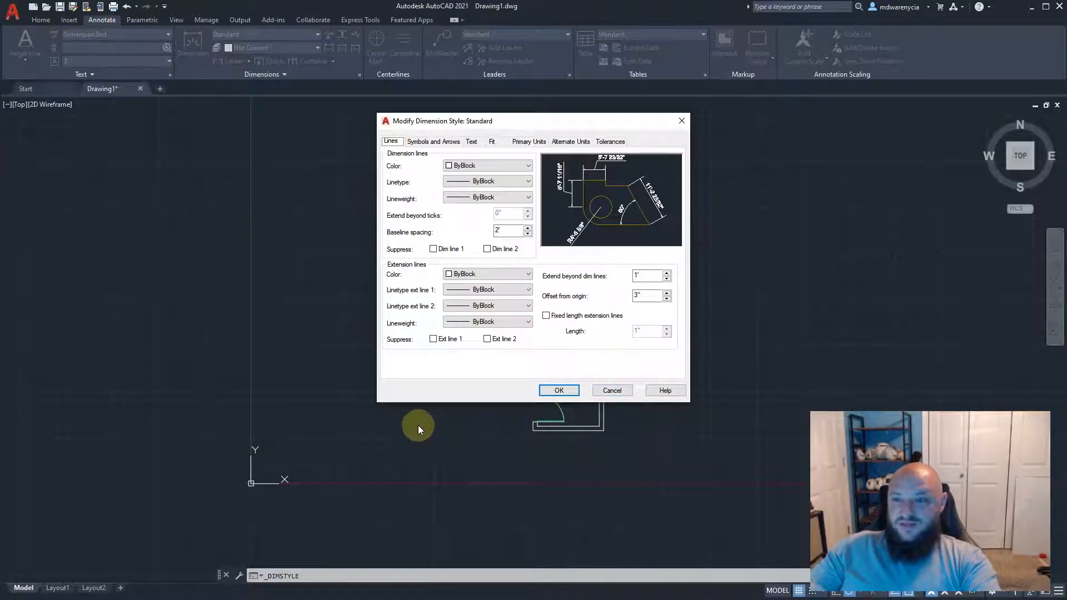
click(424, 143)
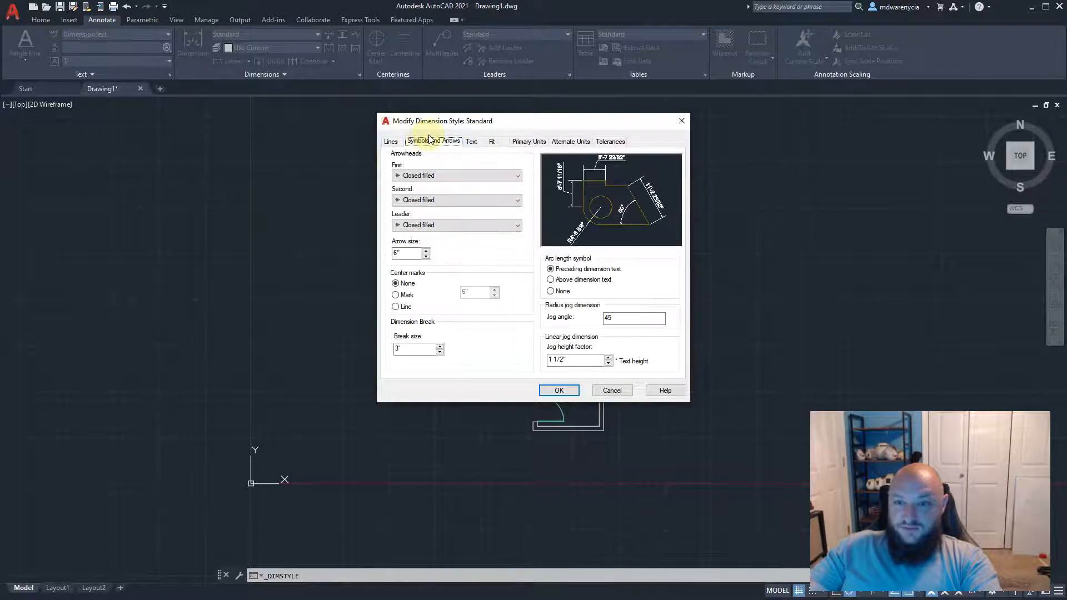
click(471, 141)
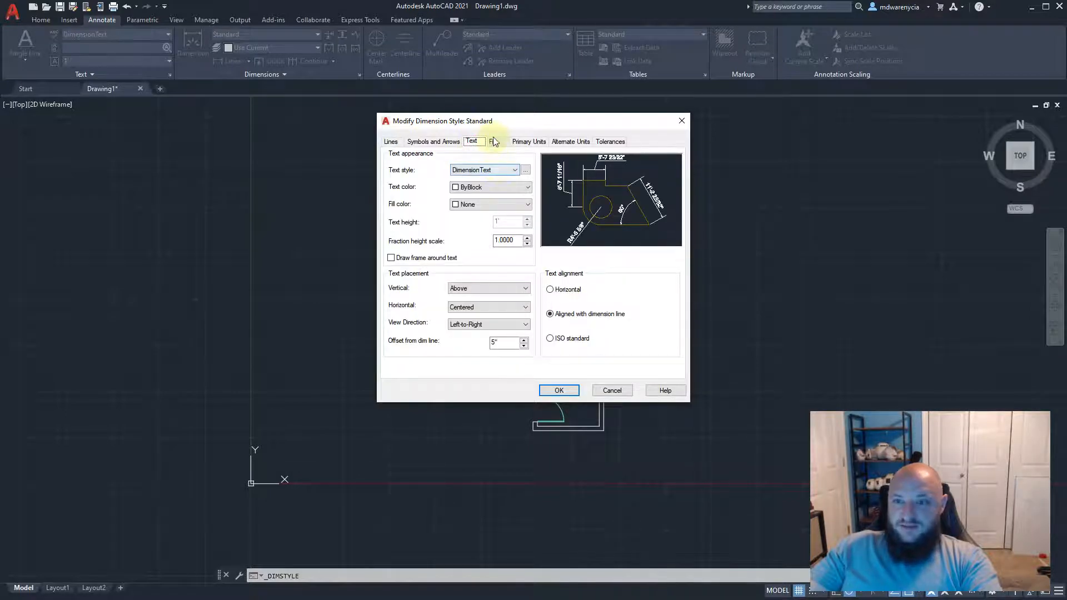
click(493, 142)
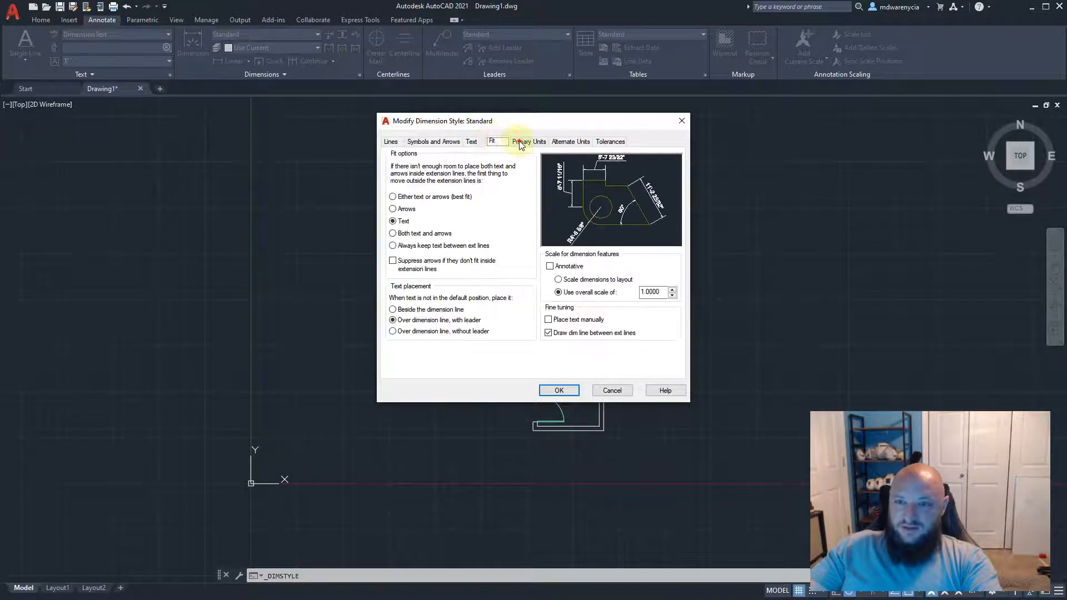
click(520, 144)
click(565, 142)
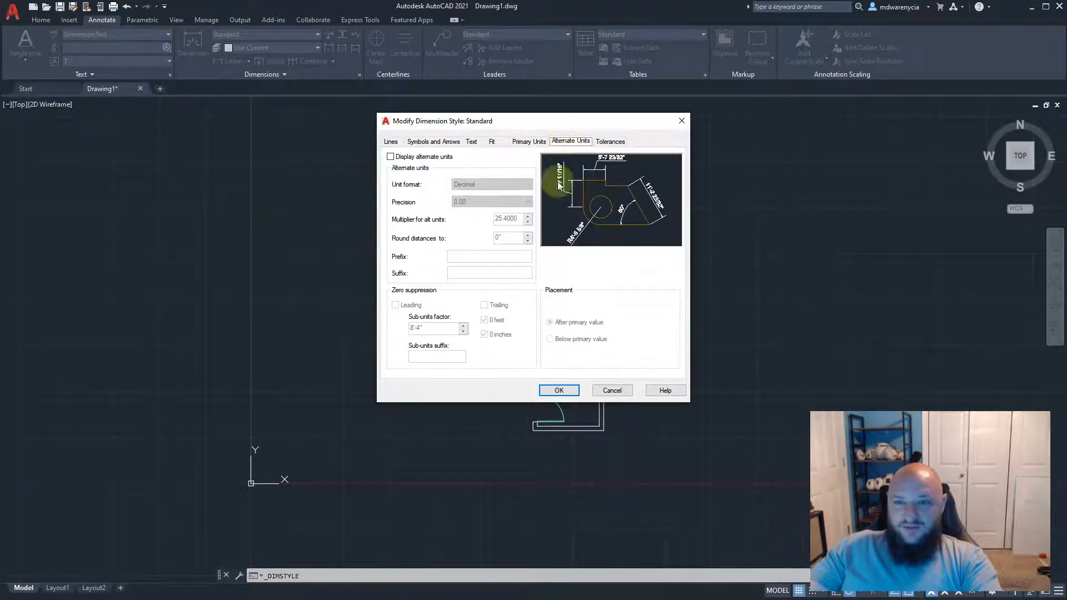
click(526, 142)
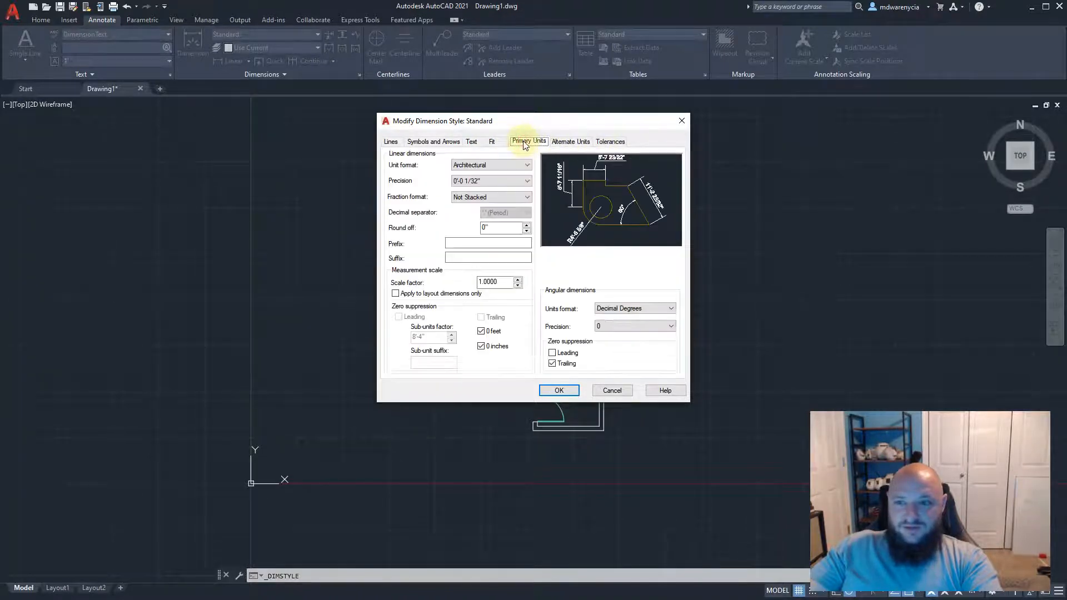
click(599, 143)
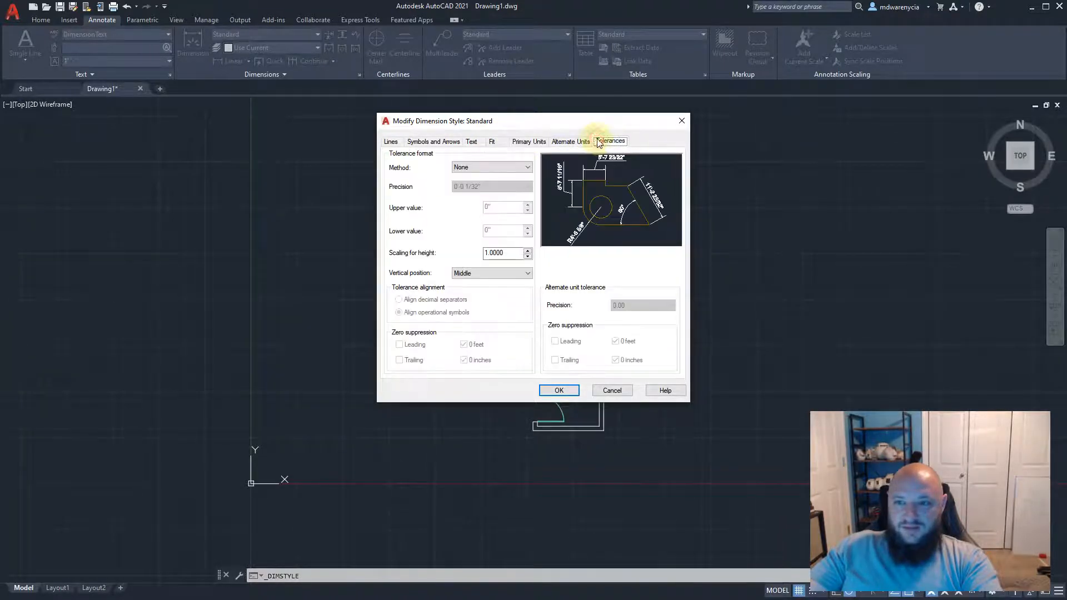
click(535, 143)
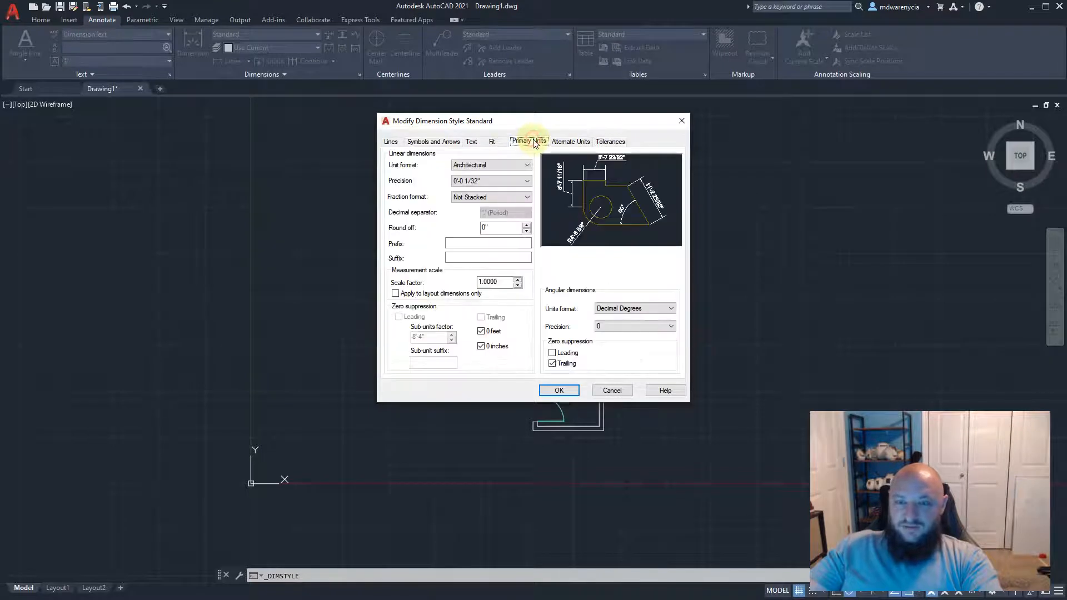
click(553, 391)
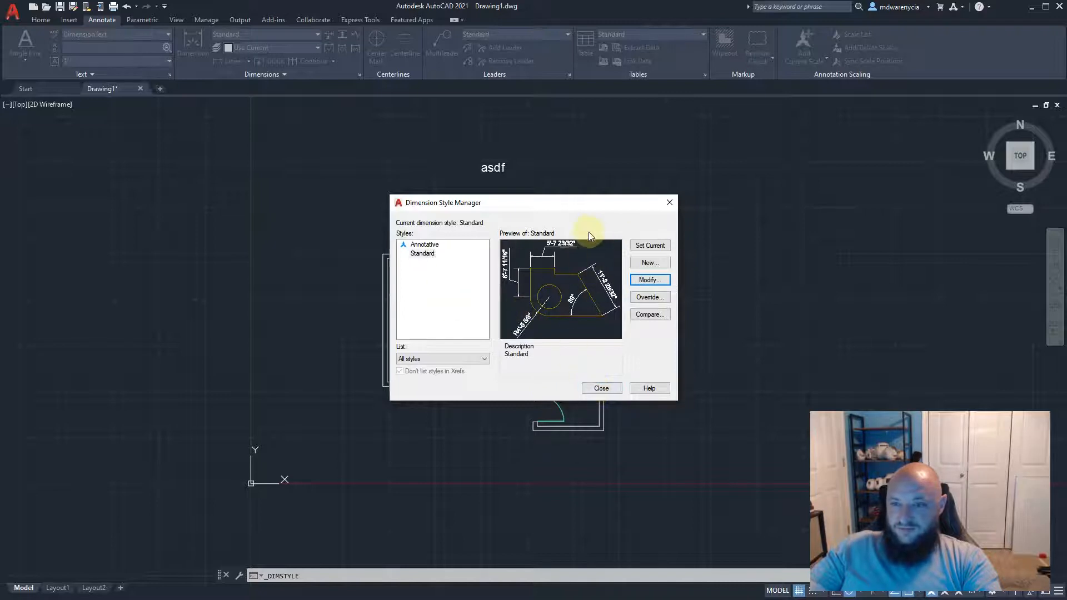
click(603, 389)
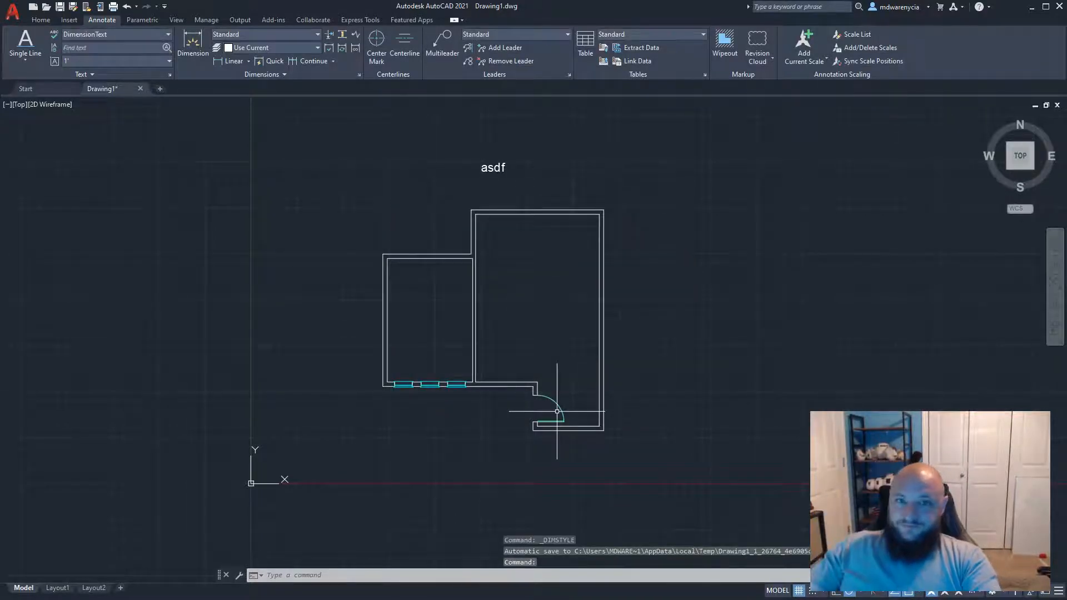
Delete the sample text "asdf" above the floor plan
click(624, 162)
click(430, 158)
key(Delete)
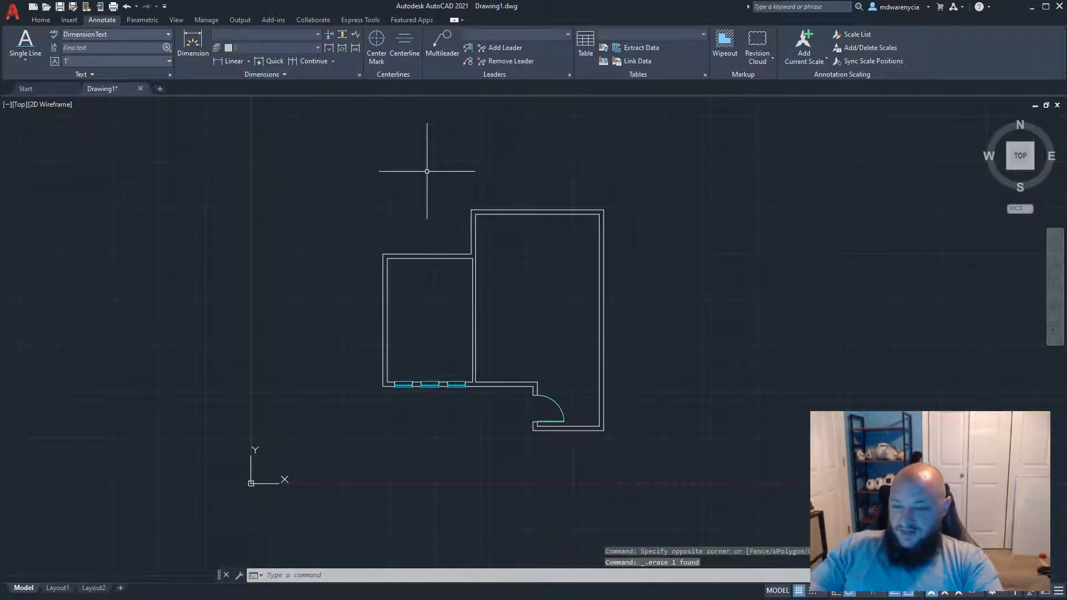
Add a vertical linear dimension to the outer face of the short wall end below the door, placed 3' out from the wall
click(218, 64)
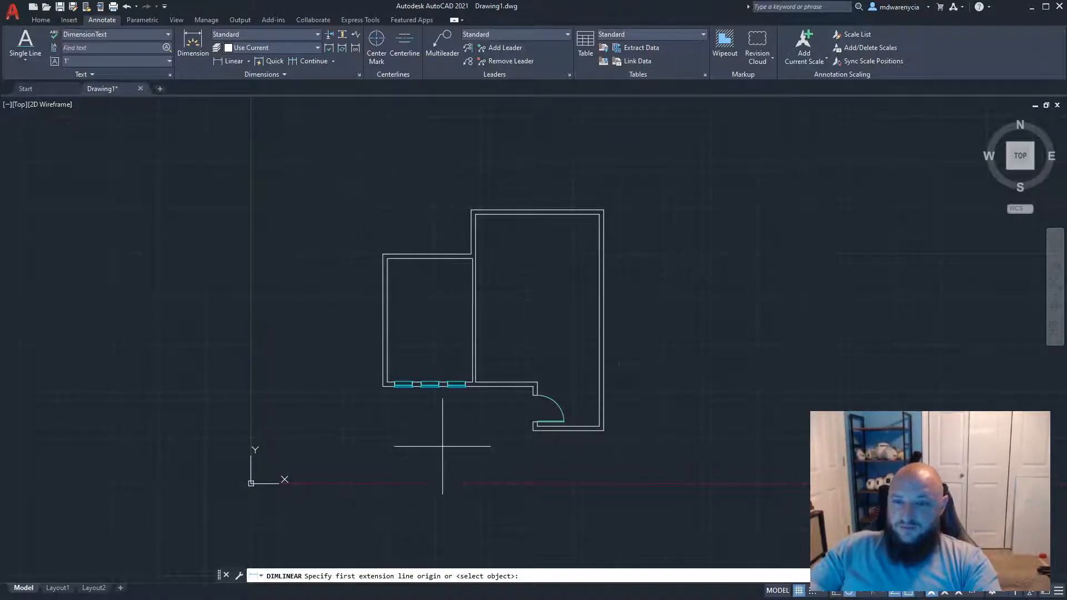
scroll(437, 450, up, 2)
scroll(389, 384, up, 4)
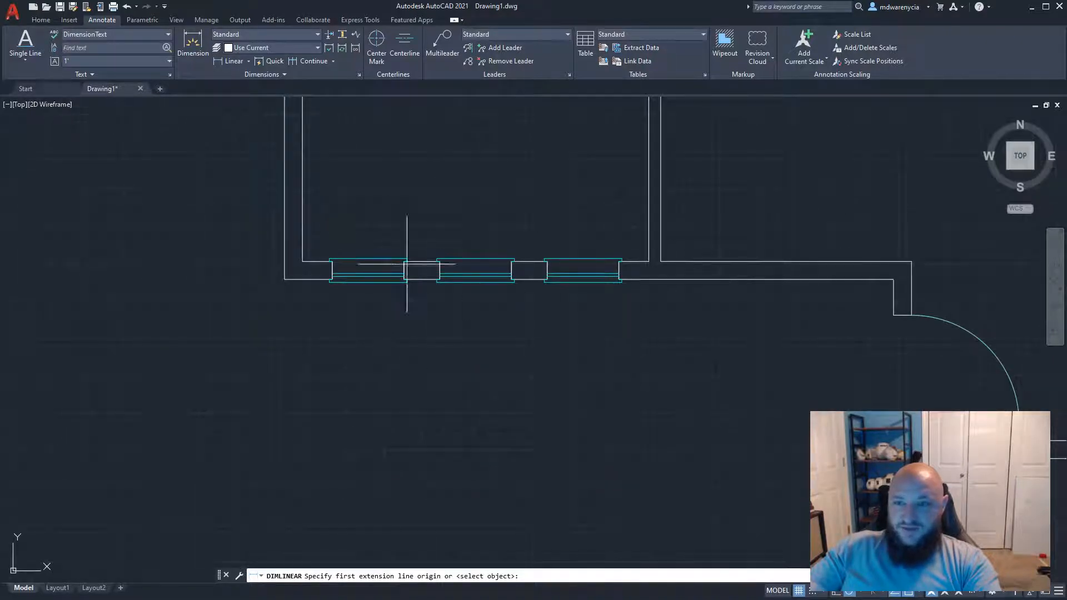
middle_drag(484, 304, 390, 255)
middle_drag(605, 336, 425, 302)
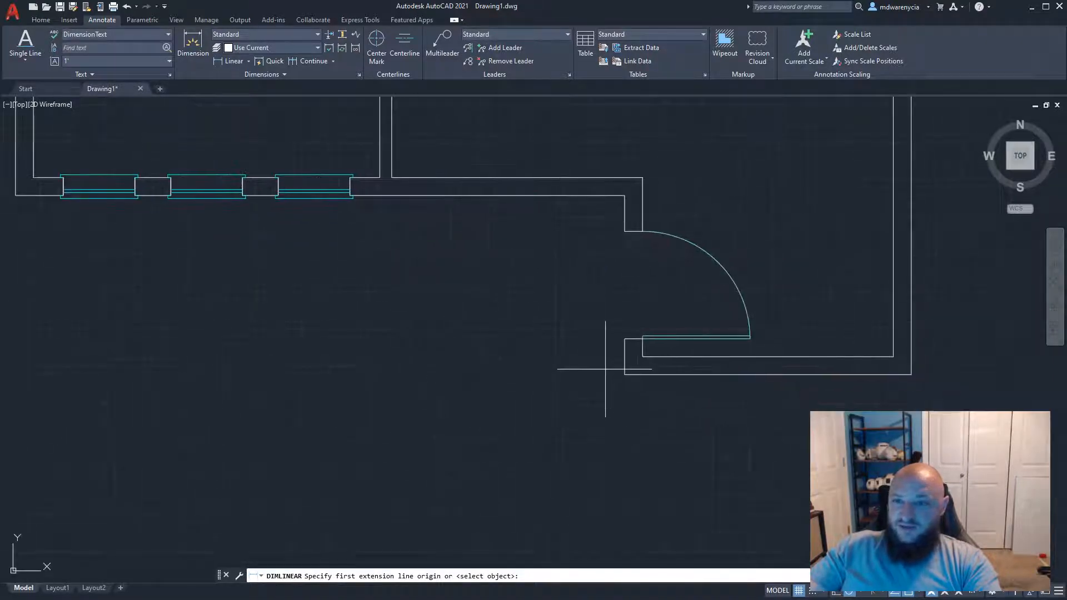
click(624, 373)
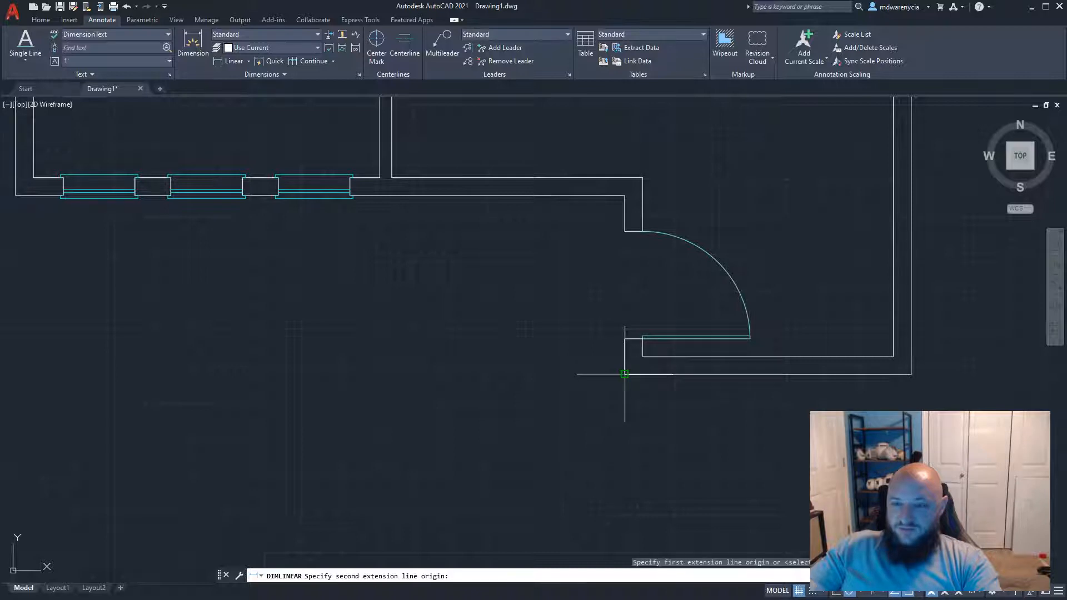
click(625, 338)
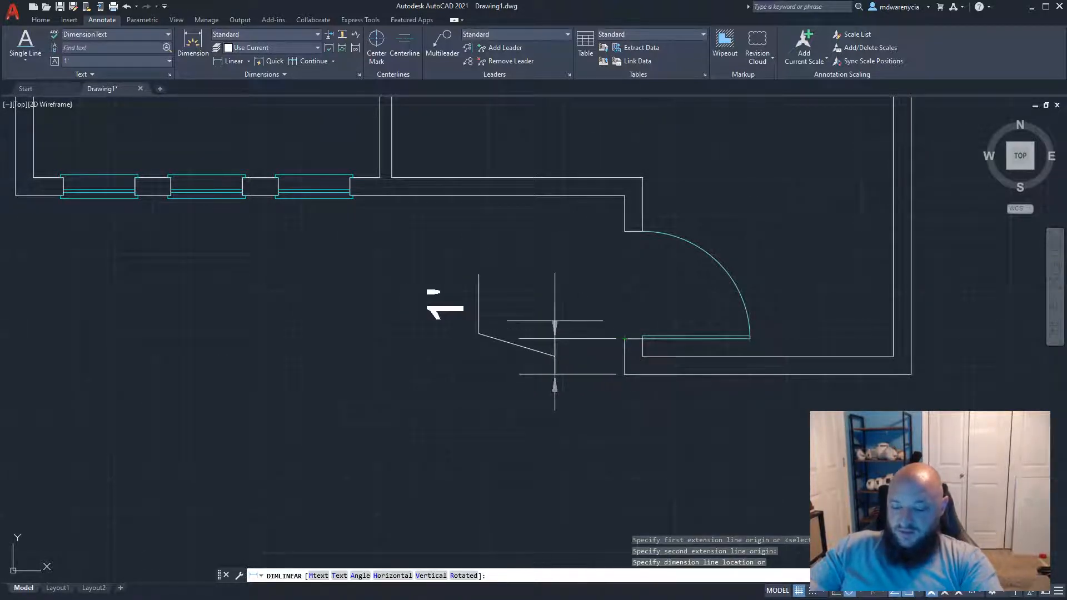
text(3)
key(Return)
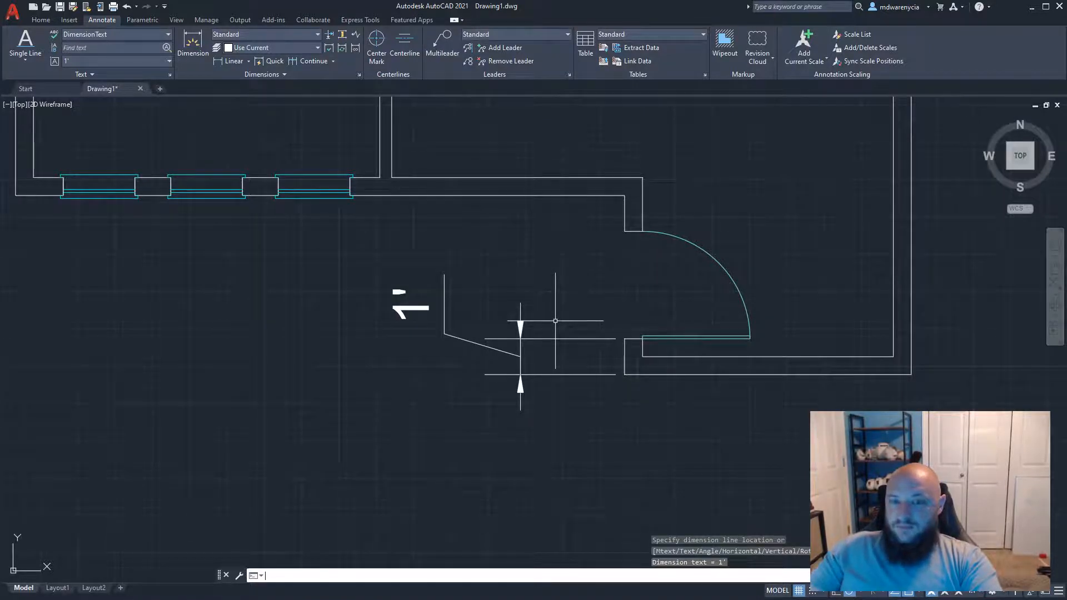
middle_drag(157, 273, 362, 340)
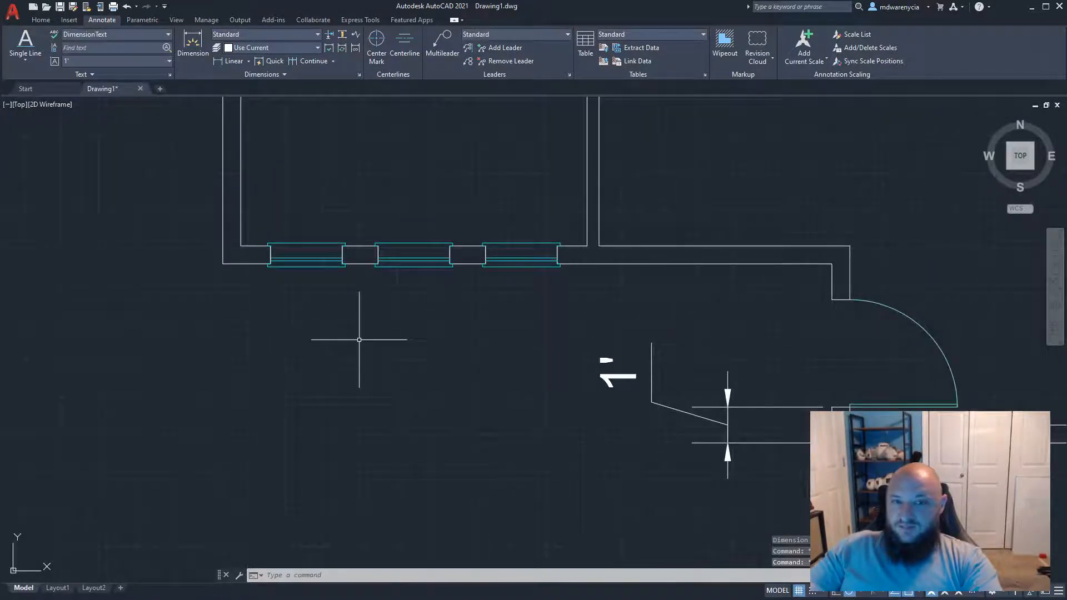
click(196, 54)
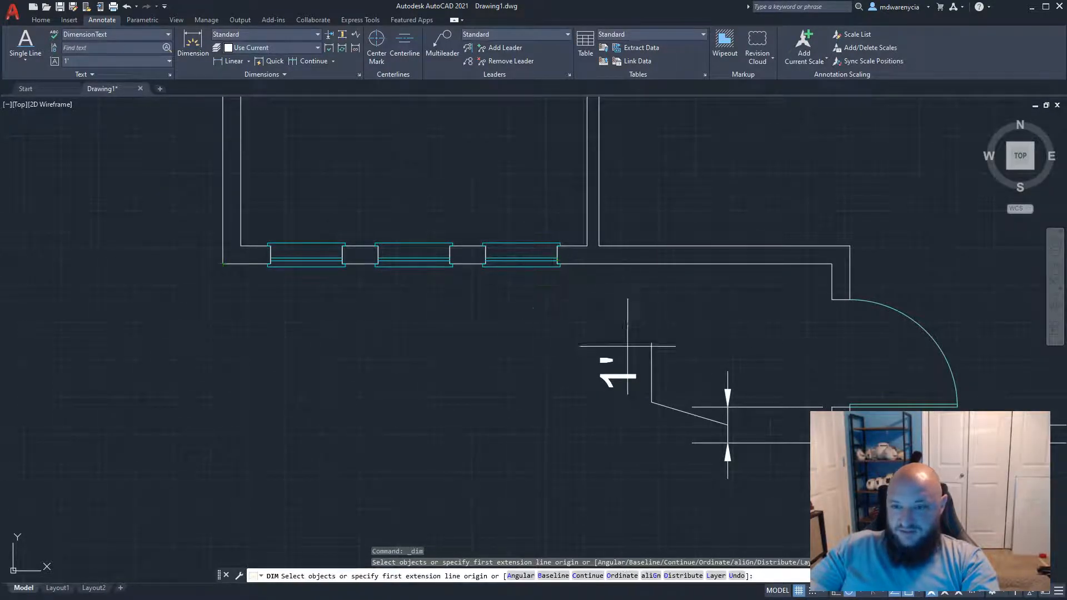
key(Escape)
Move the text of the vertical dimension below the door back beside its dimension line, without a leader
middle_drag(661, 379, 575, 326)
click(604, 337)
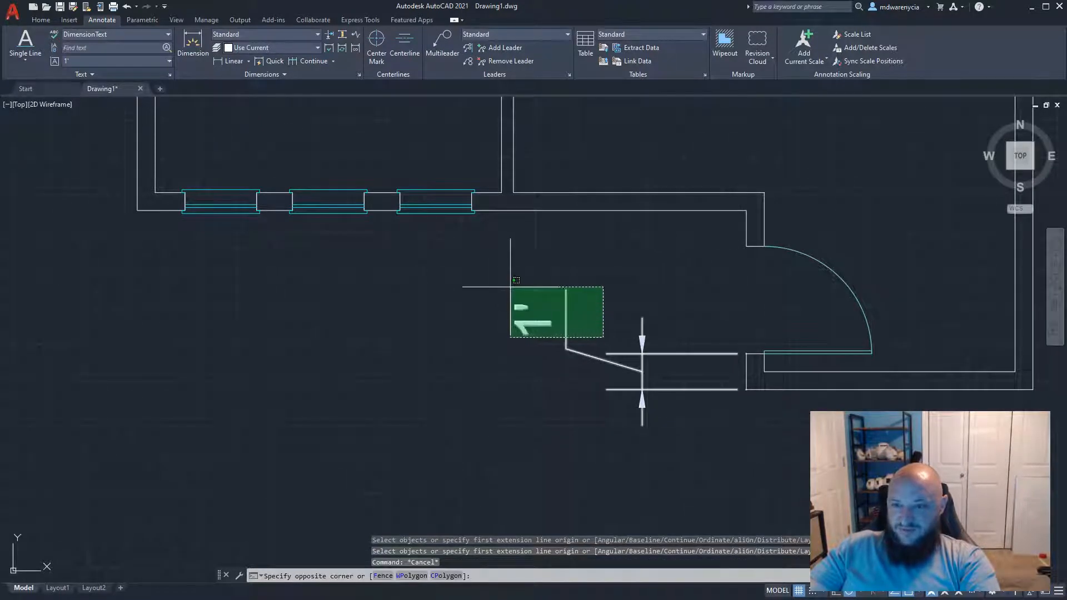
click(510, 286)
click(533, 333)
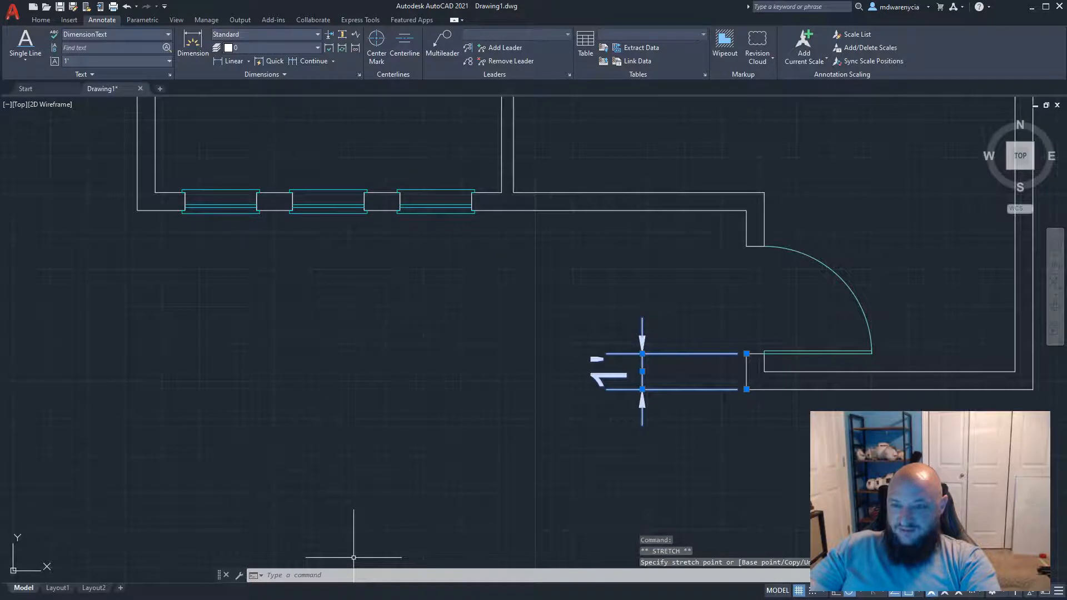
key(Escape)
middle_drag(316, 429, 431, 405)
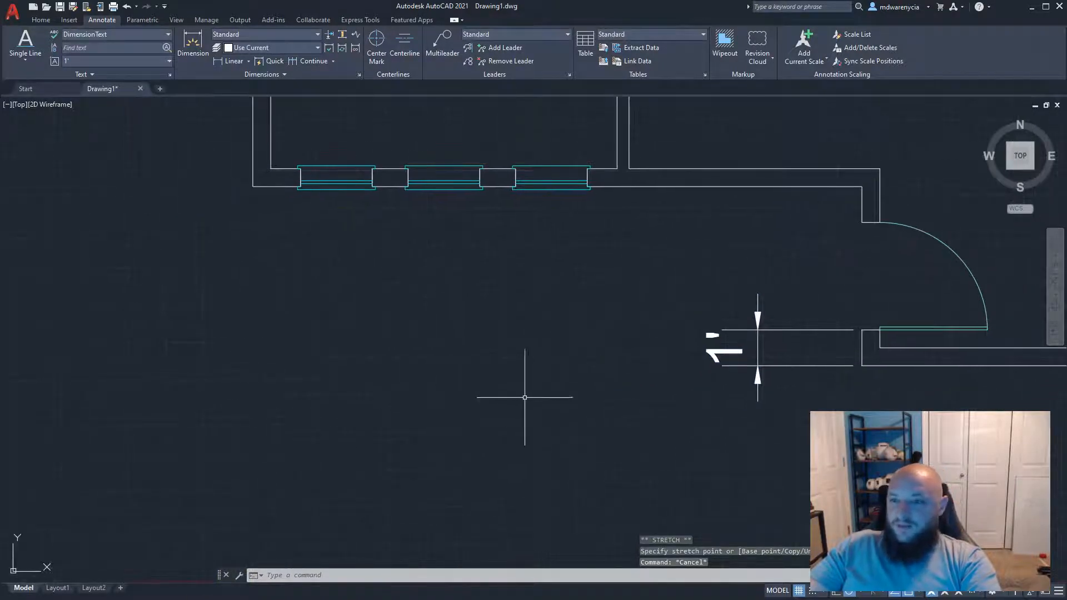
click(728, 365)
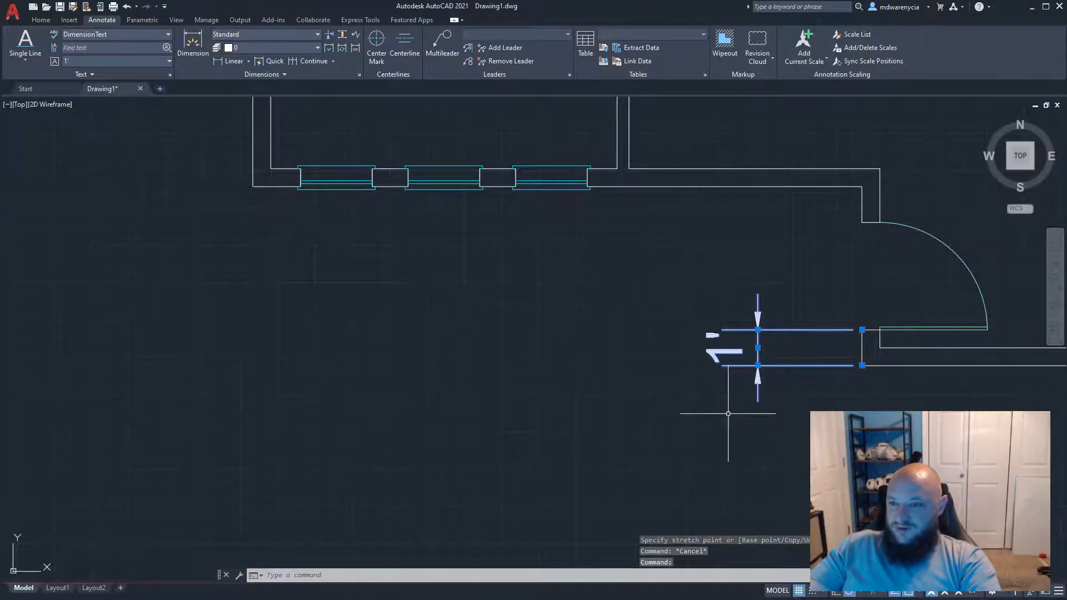
key(Escape)
middle_drag(466, 286, 460, 349)
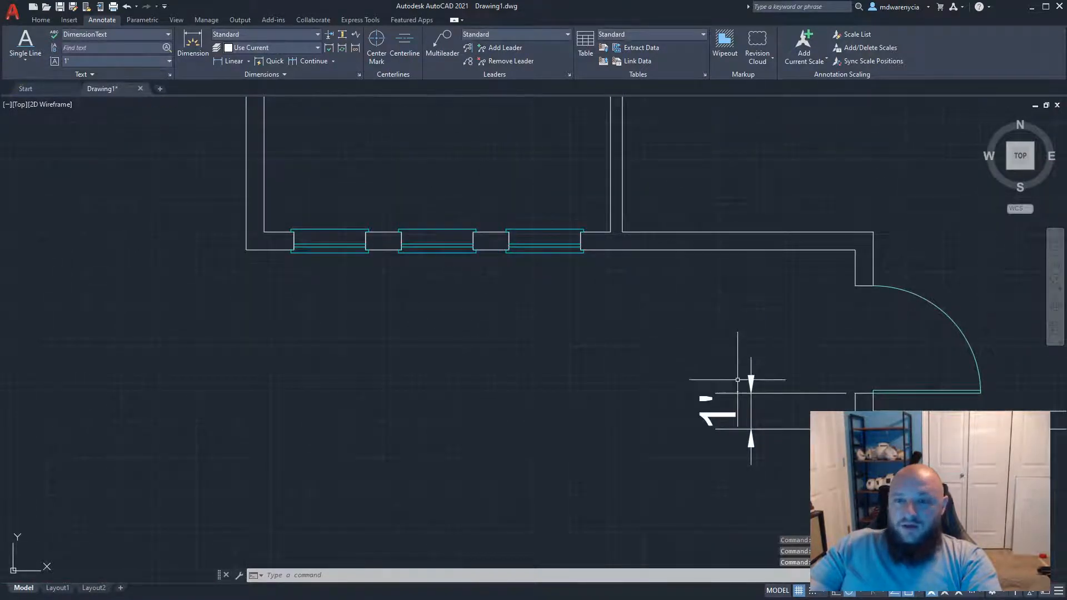
middle_drag(722, 388, 400, 288)
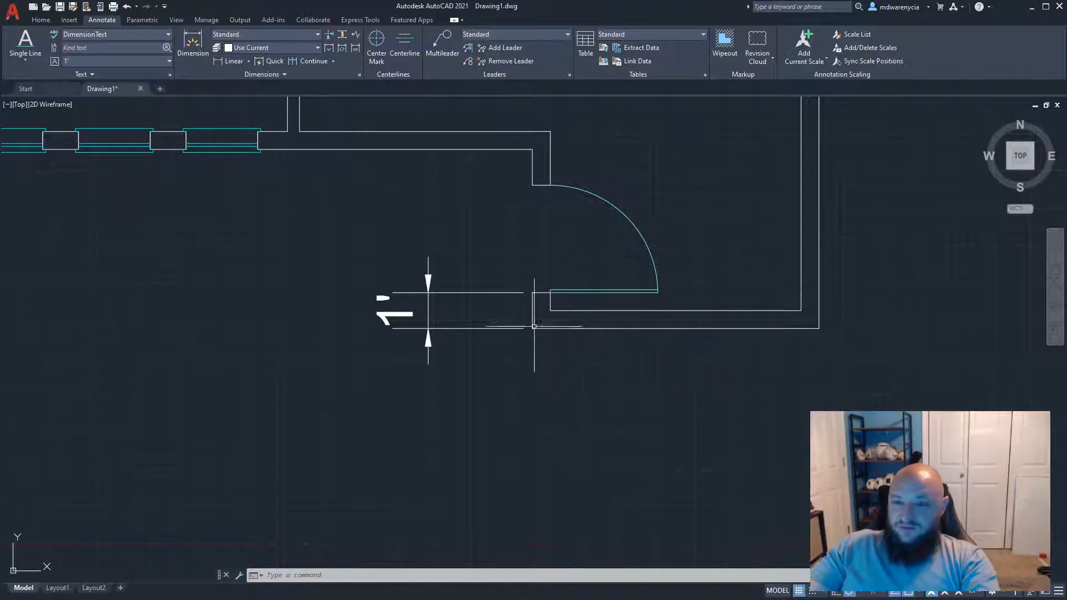
middle_drag(467, 236, 497, 276)
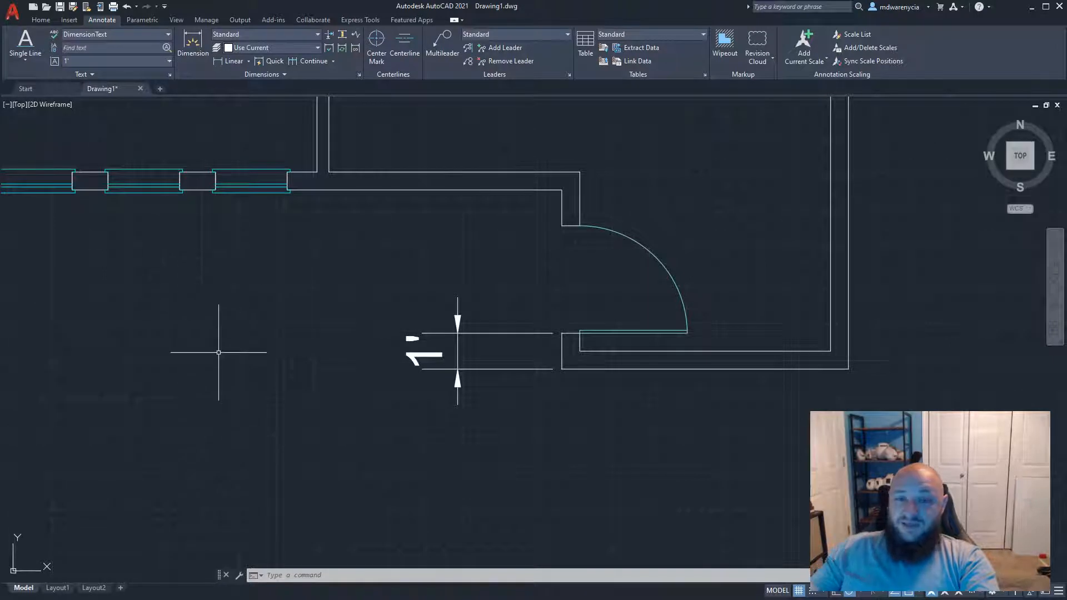
Add a horizontal linear dimension below the wall, from the rightmost window's right edge to the middle window's right edge
click(229, 61)
middle_drag(266, 265, 424, 291)
scroll(420, 212, up, 4)
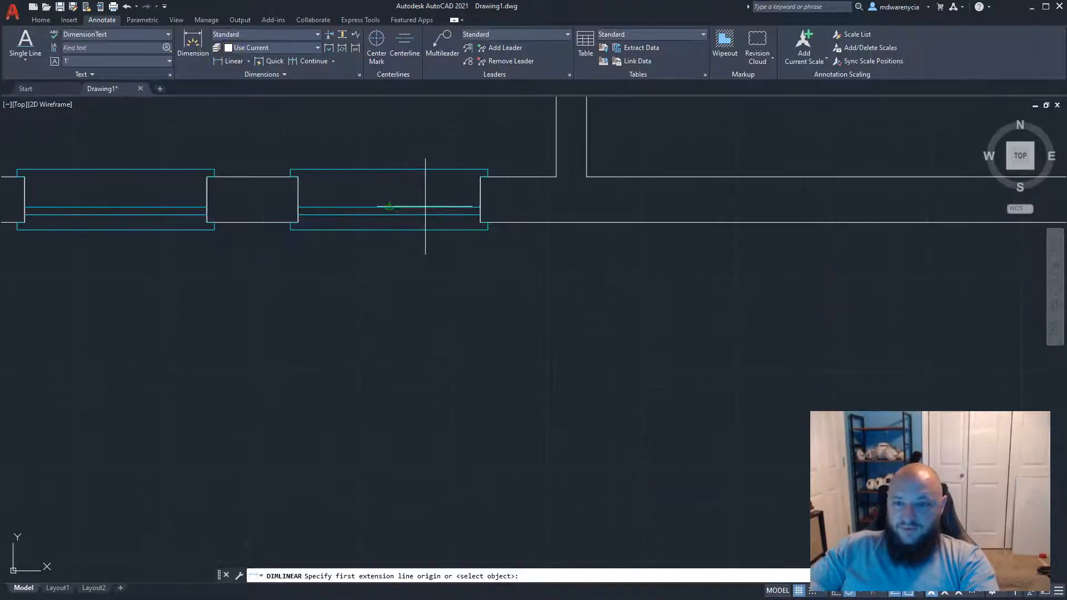
click(481, 222)
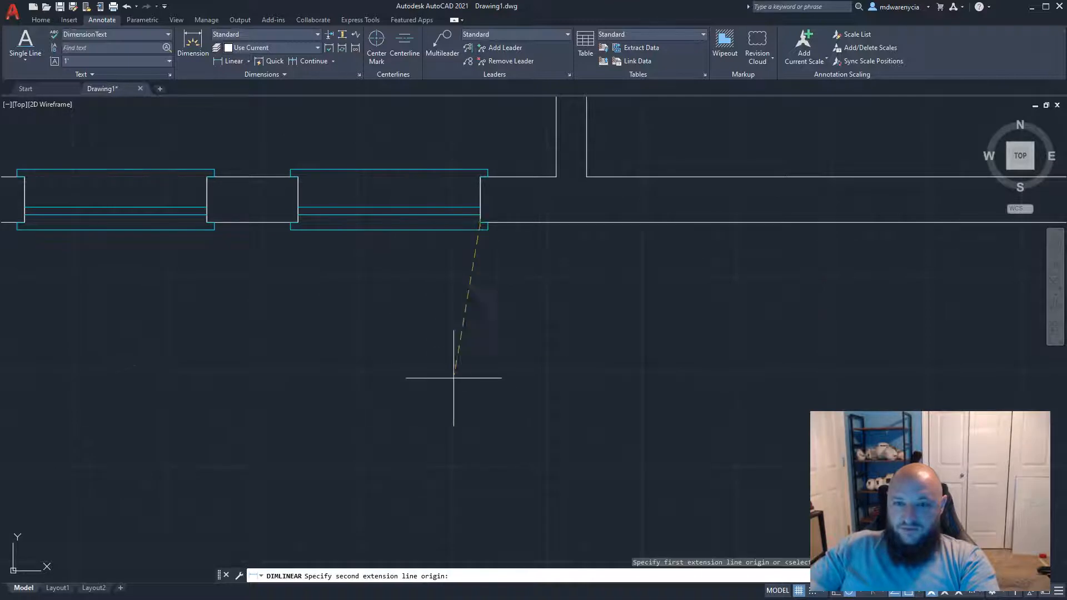
click(207, 222)
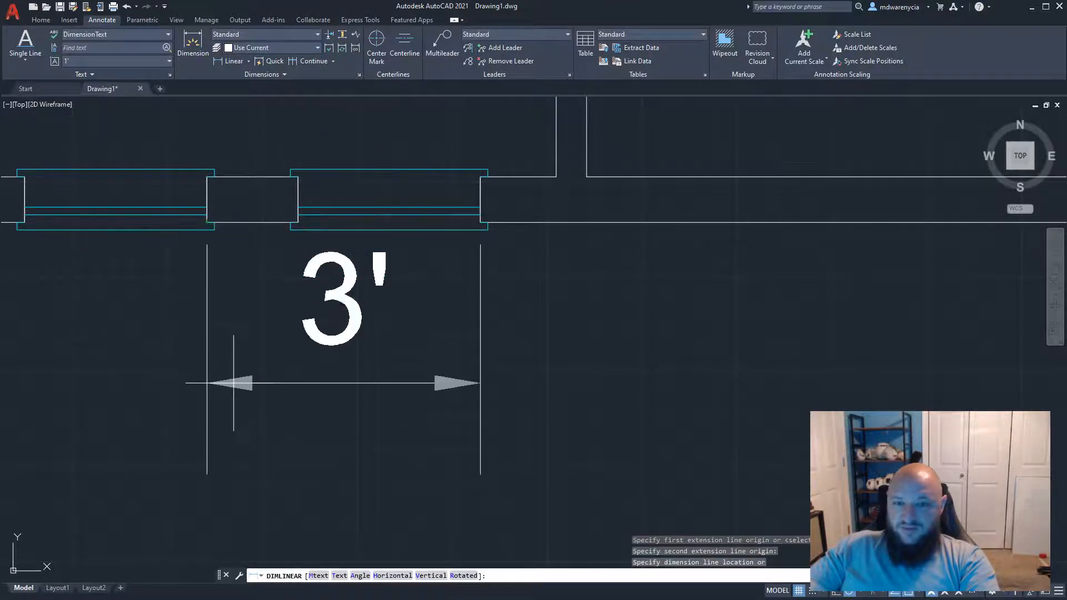
scroll(413, 302, down, 4)
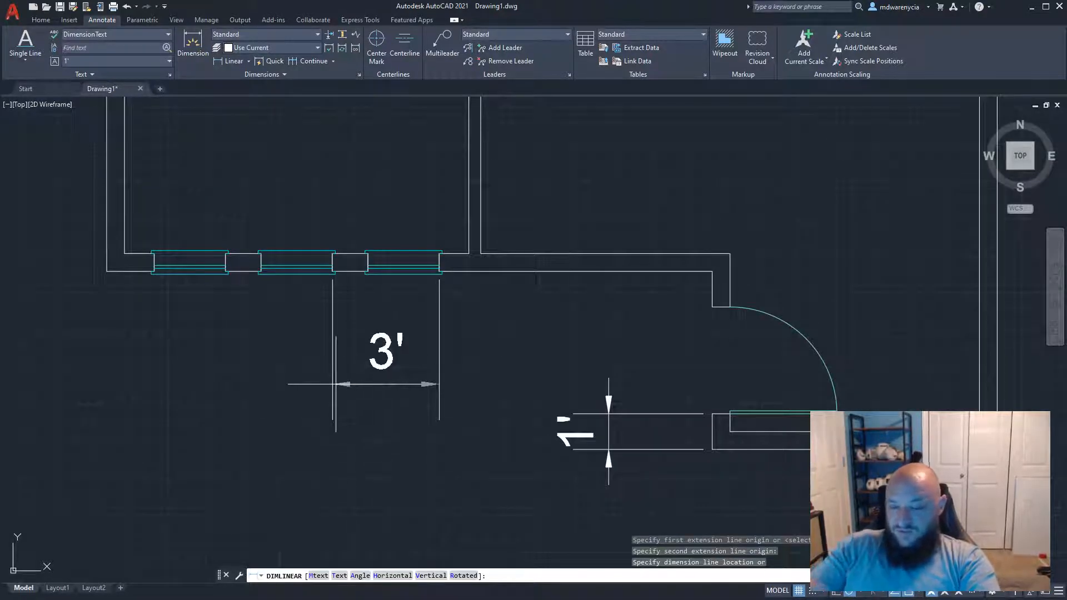
click(335, 379)
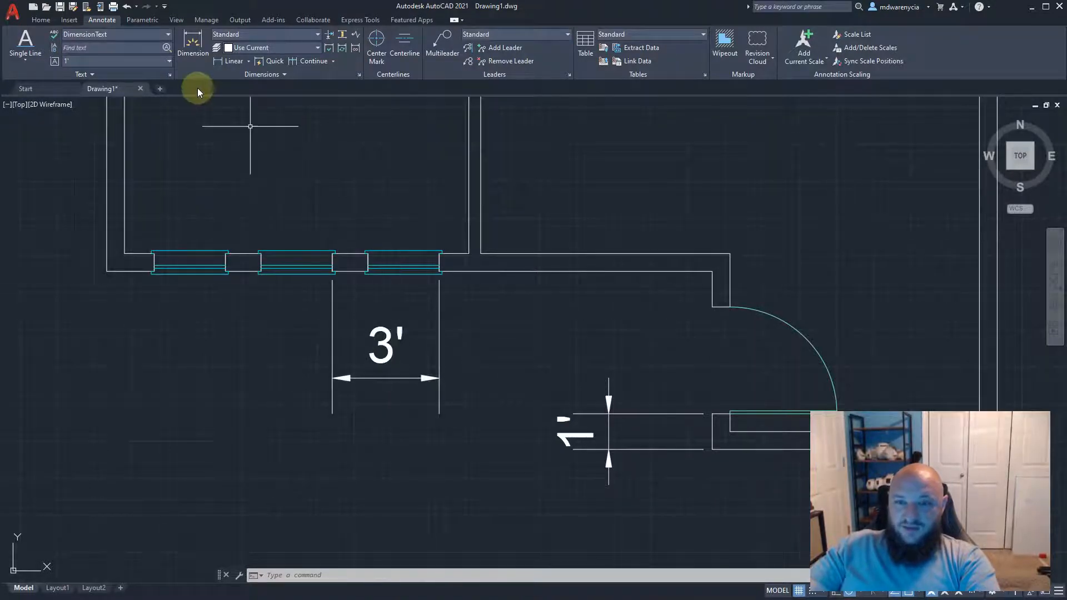
Delete the horizontal dimension below the windows
click(451, 432)
click(258, 345)
key(Delete)
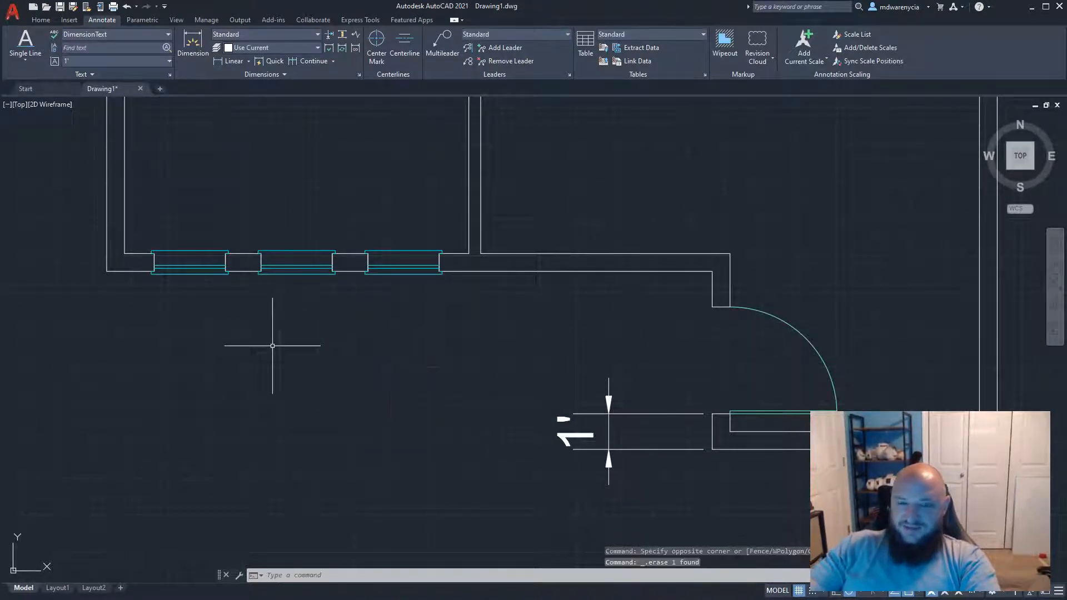
Redo the horizontal linear dimension between the right edges of the rightmost and middle windows, placing it about 3' below the wall
click(189, 37)
click(228, 60)
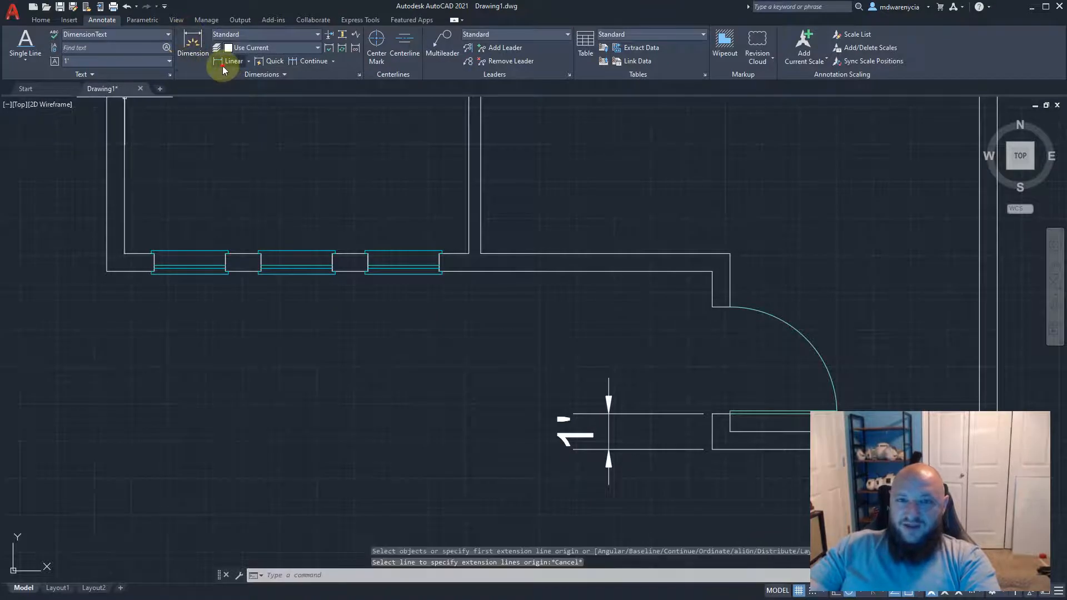
scroll(501, 338, up, 4)
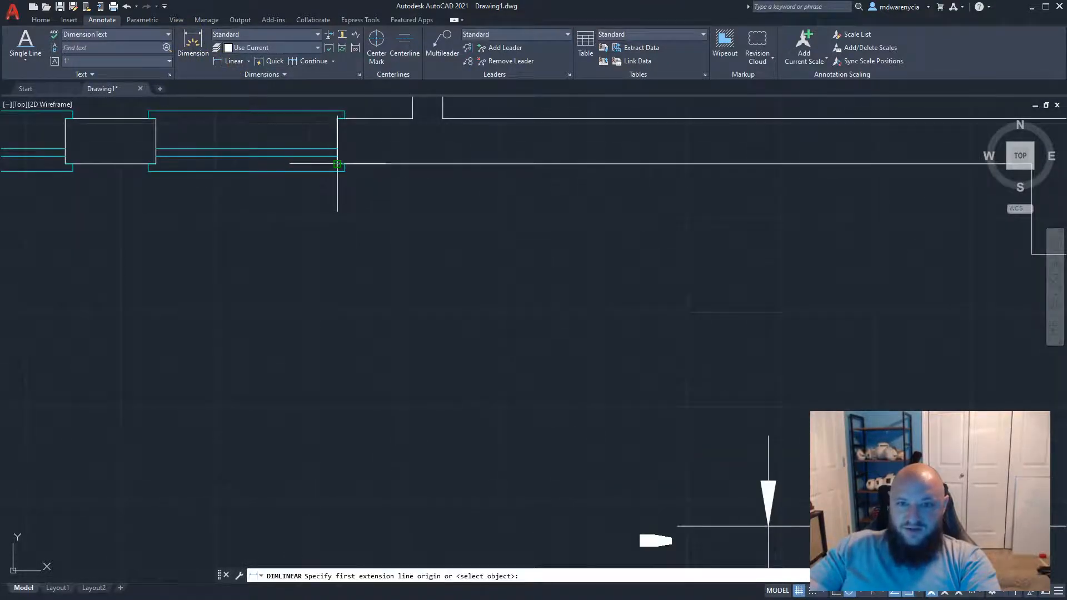
click(338, 163)
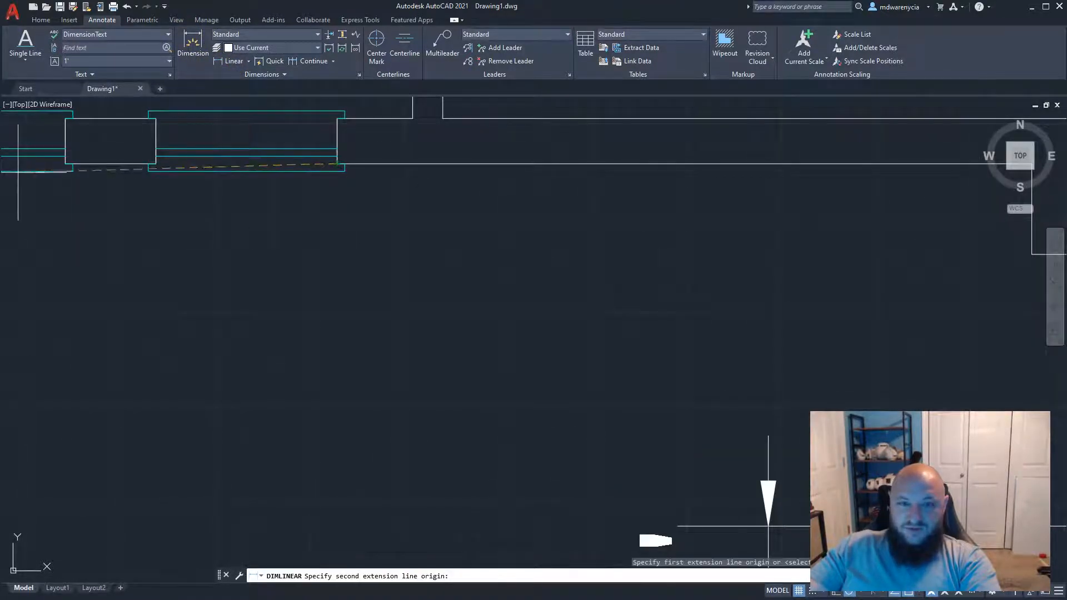
click(66, 164)
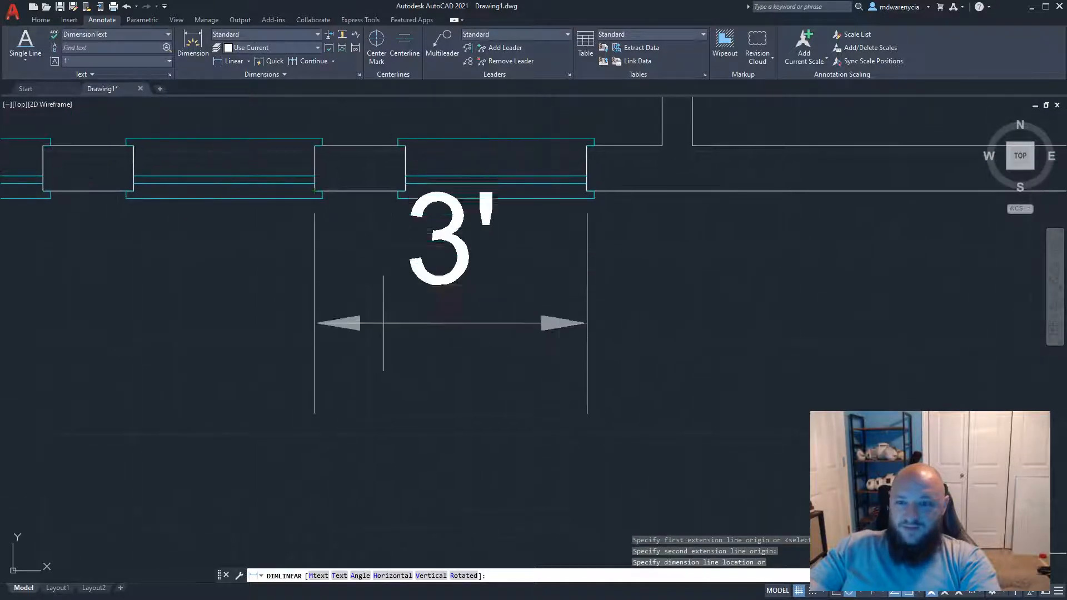
scroll(367, 383, down, 4)
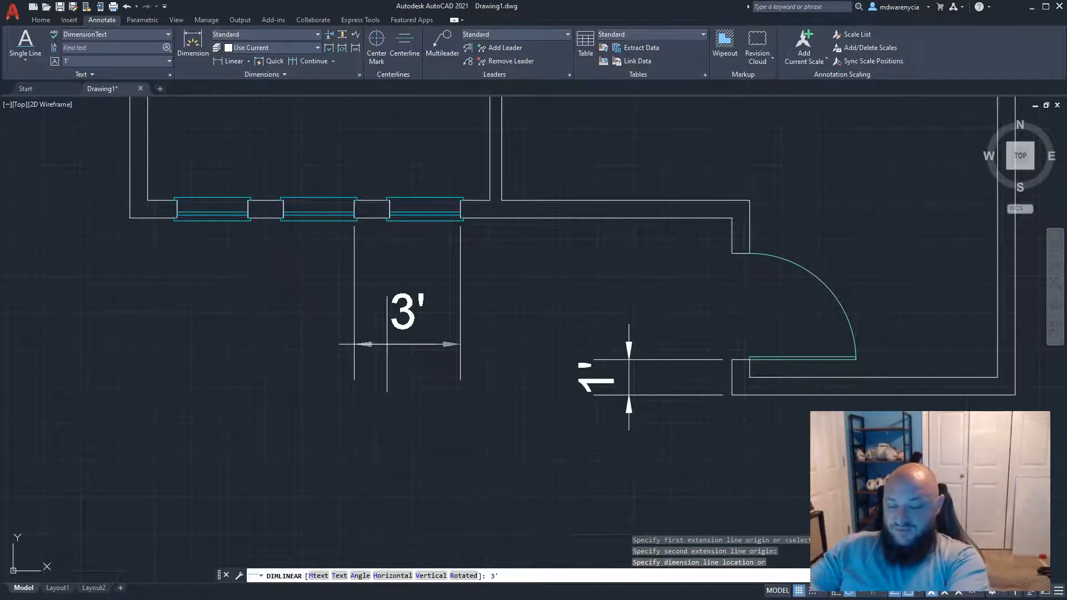
click(389, 321)
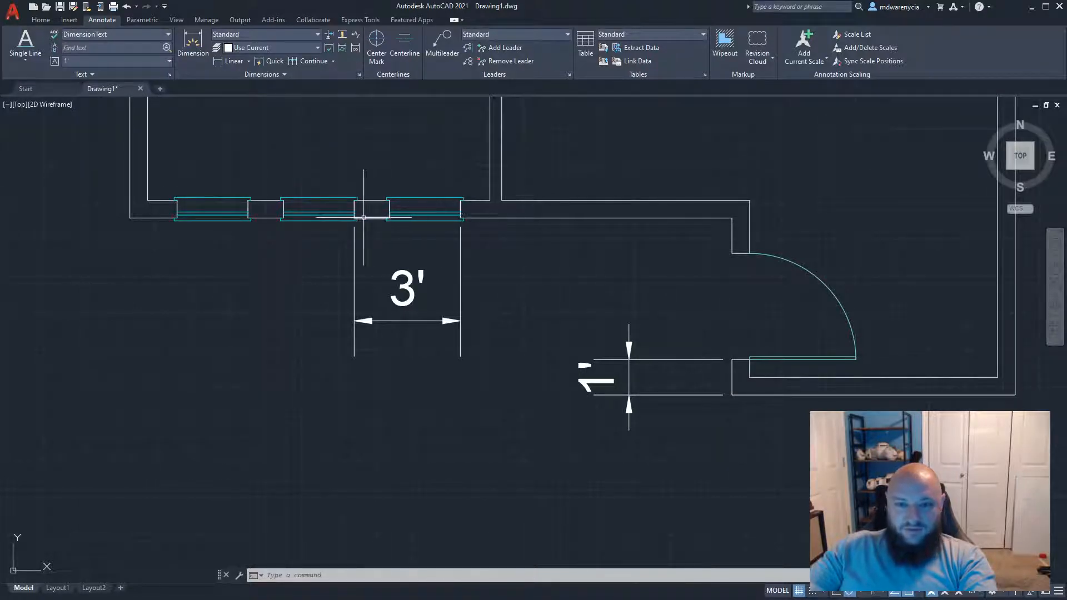
Add a second horizontal linear dimension from the middle window's right edge to the leftmost window's right edge, below the wall
click(232, 60)
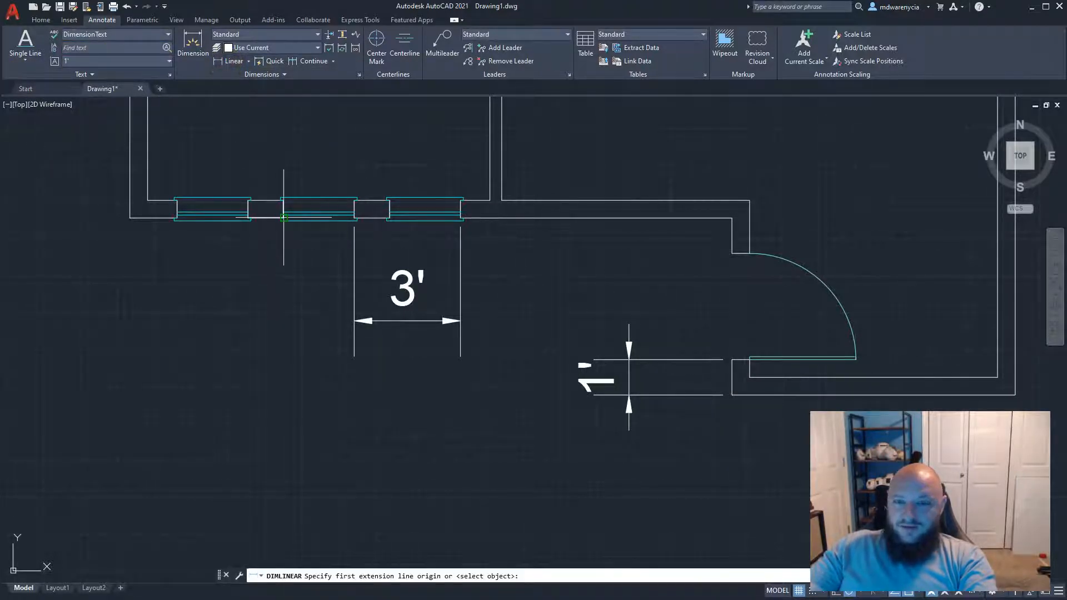
scroll(339, 222, up, 2)
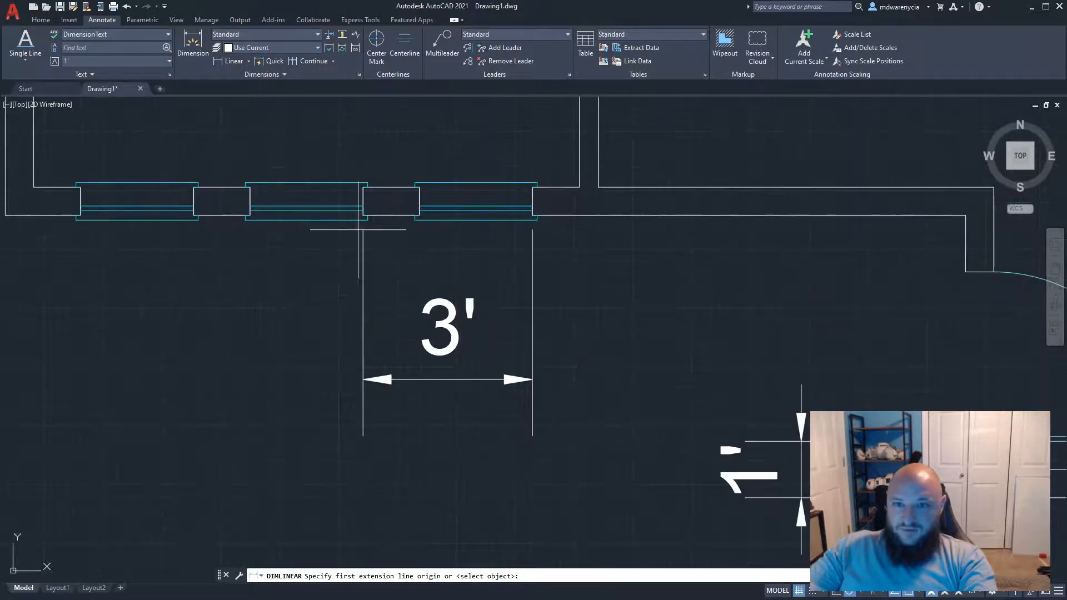
scroll(361, 216, up, 2)
click(363, 215)
scroll(247, 295, down, 4)
middle_drag(162, 368, 255, 318)
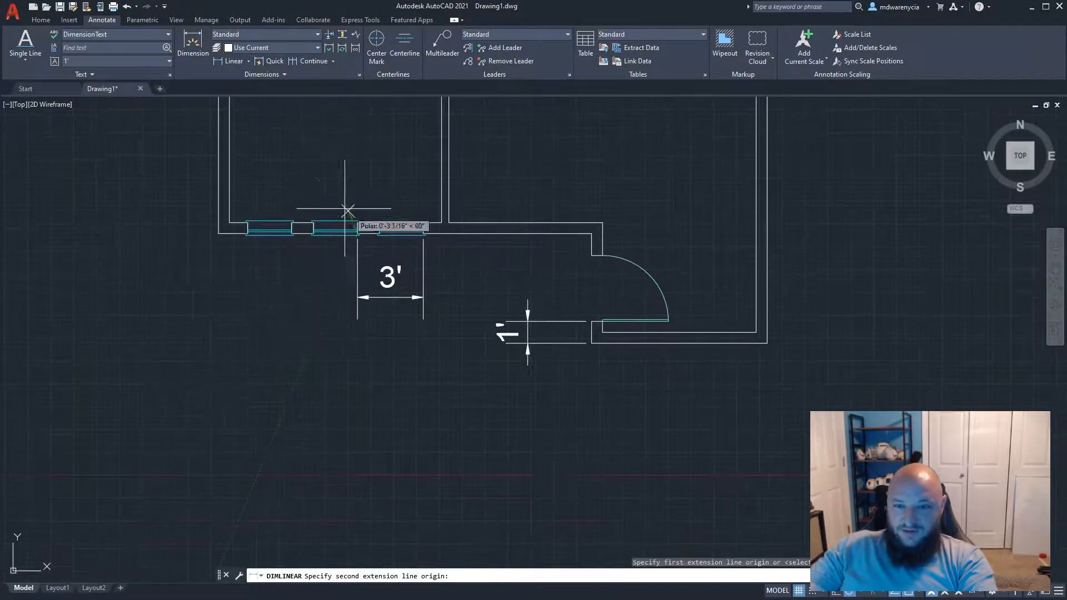
scroll(347, 211, up, 4)
click(212, 279)
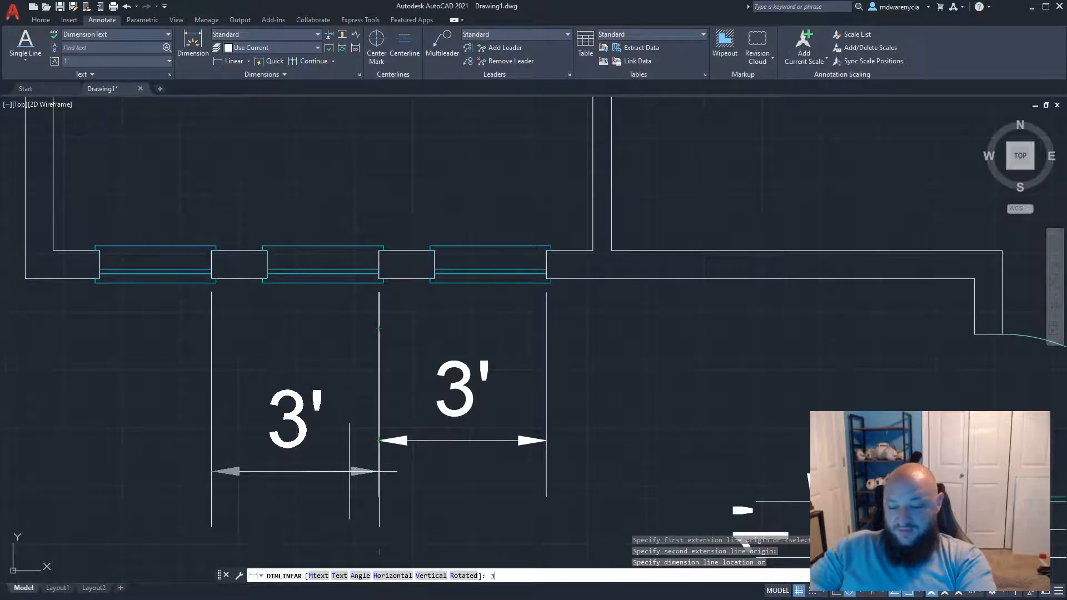
click(377, 414)
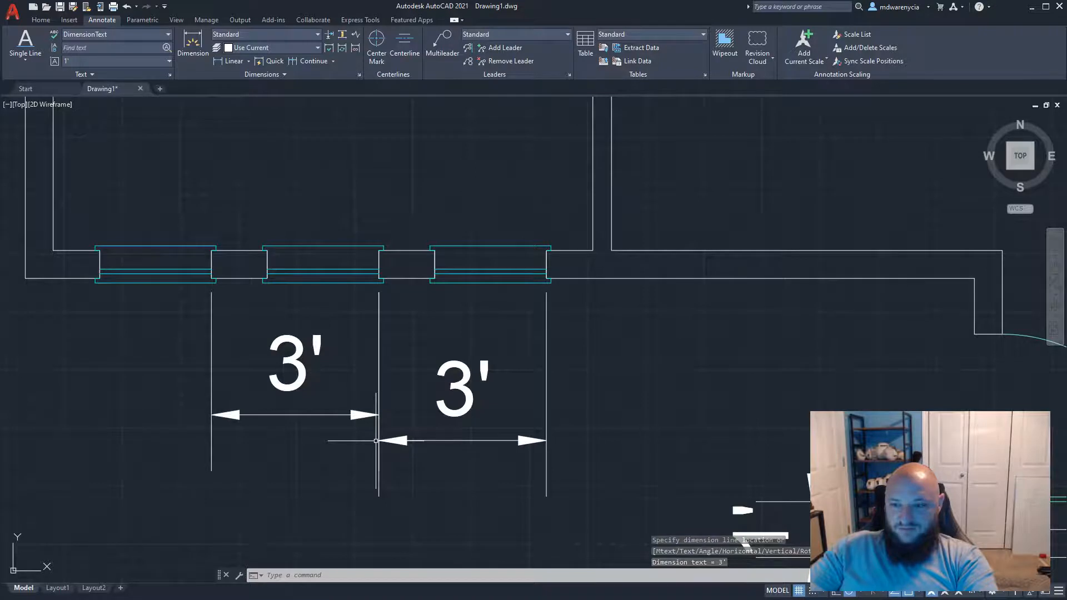
Delete the horizontal dimension between the right edges of the rightmost and middle windows
key(Escape)
click(476, 462)
click(455, 419)
key(Delete)
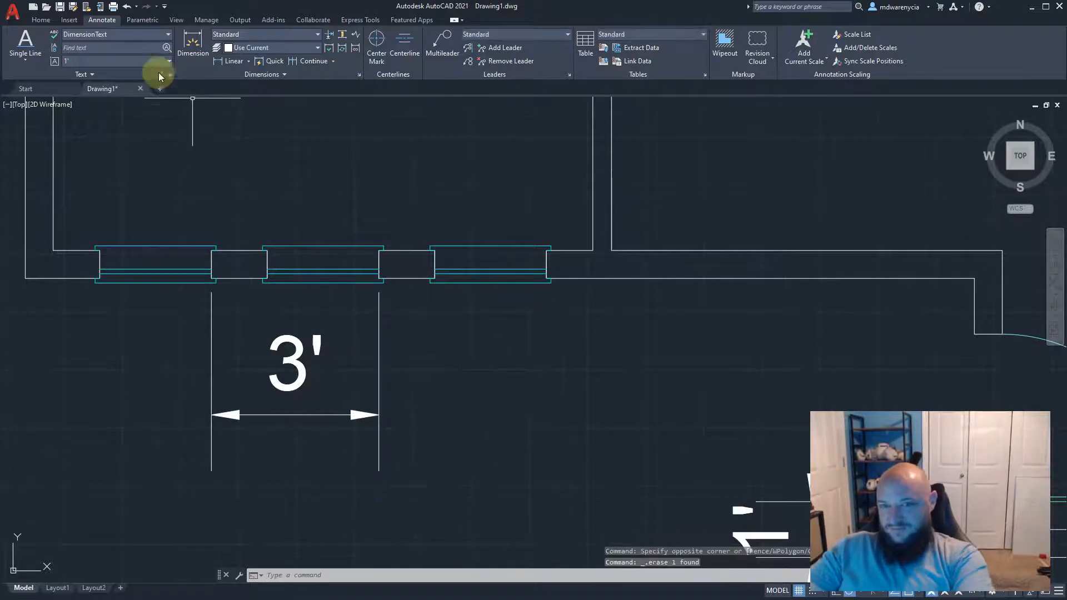
Place a new horizontal linear dimension below the wall, from the rightmost window's right edge to the middle window's right edge
click(230, 62)
click(546, 277)
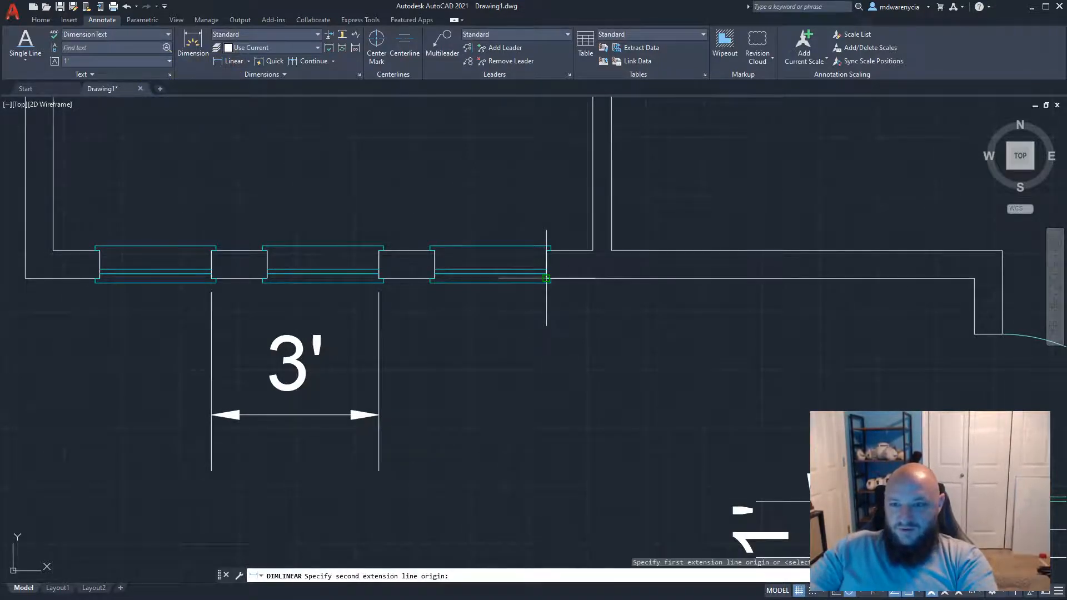
click(379, 278)
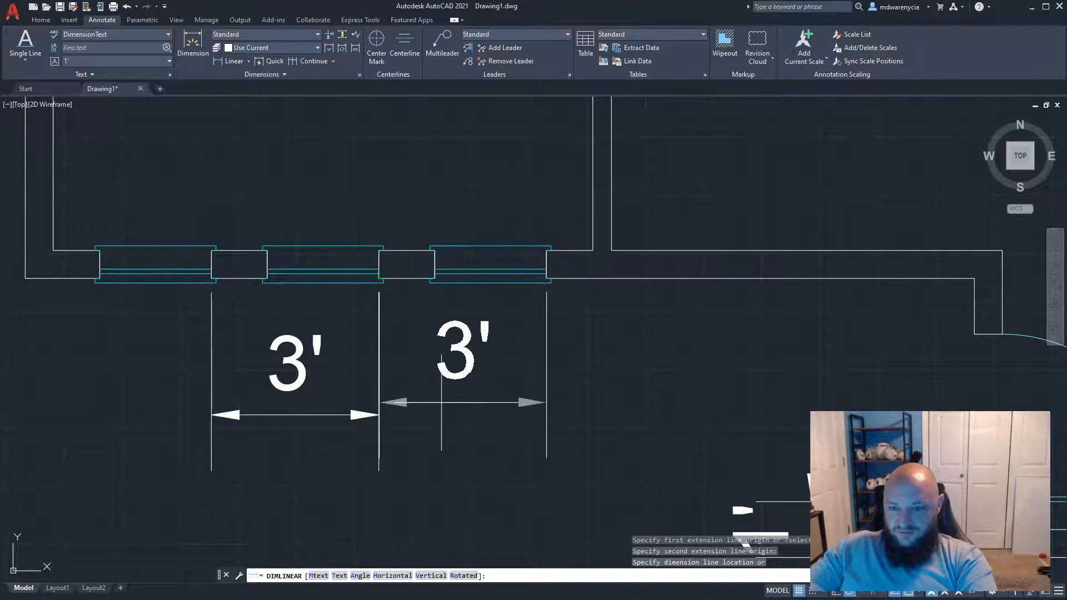
click(441, 426)
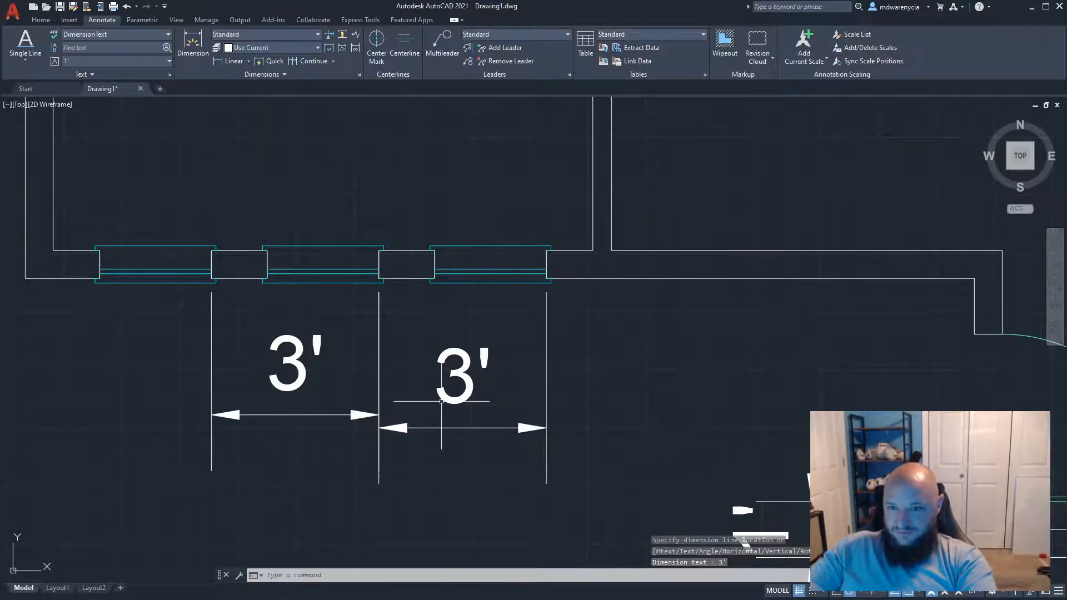
Delete the misaligned horizontal dimension between the right edges of the middle and leftmost windows
click(338, 447)
click(278, 381)
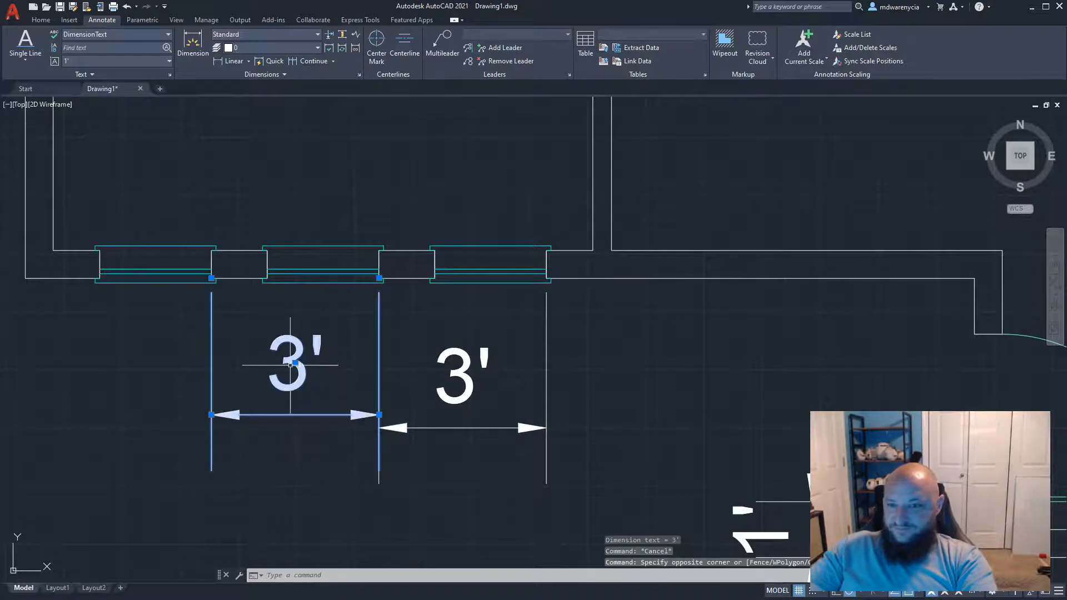
key(Escape)
click(322, 417)
click(298, 376)
key(Delete)
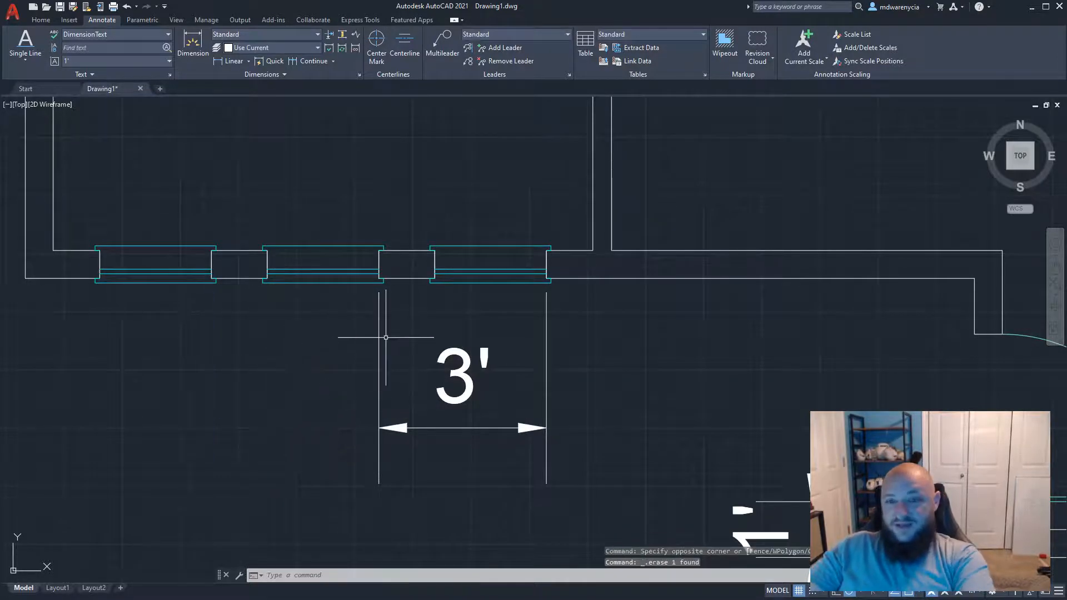
click(385, 336)
click(348, 332)
click(299, 64)
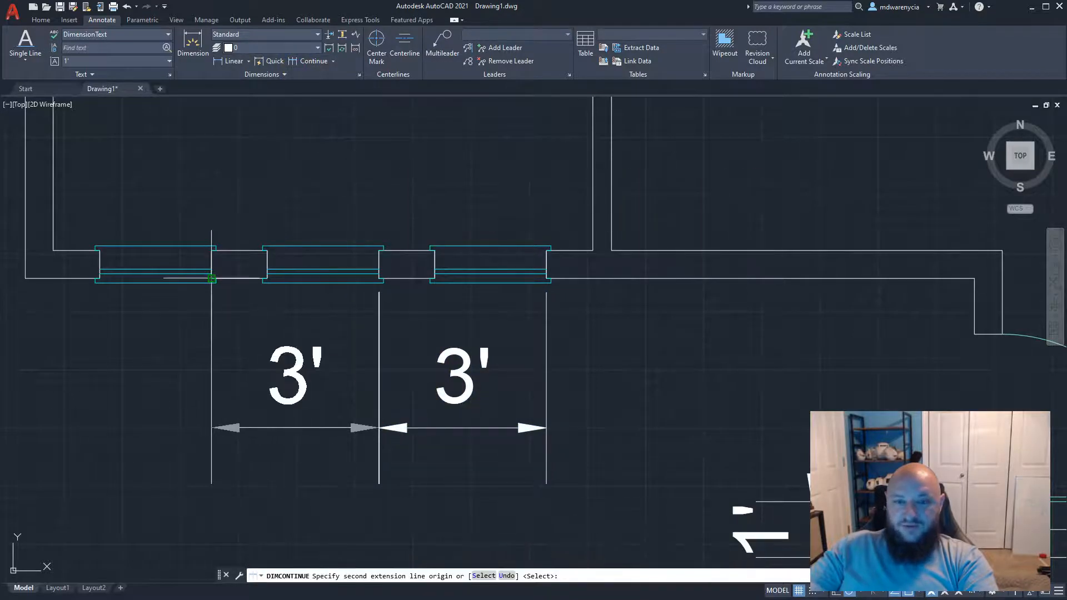
middle_drag(157, 105, 191, 69)
key(Escape)
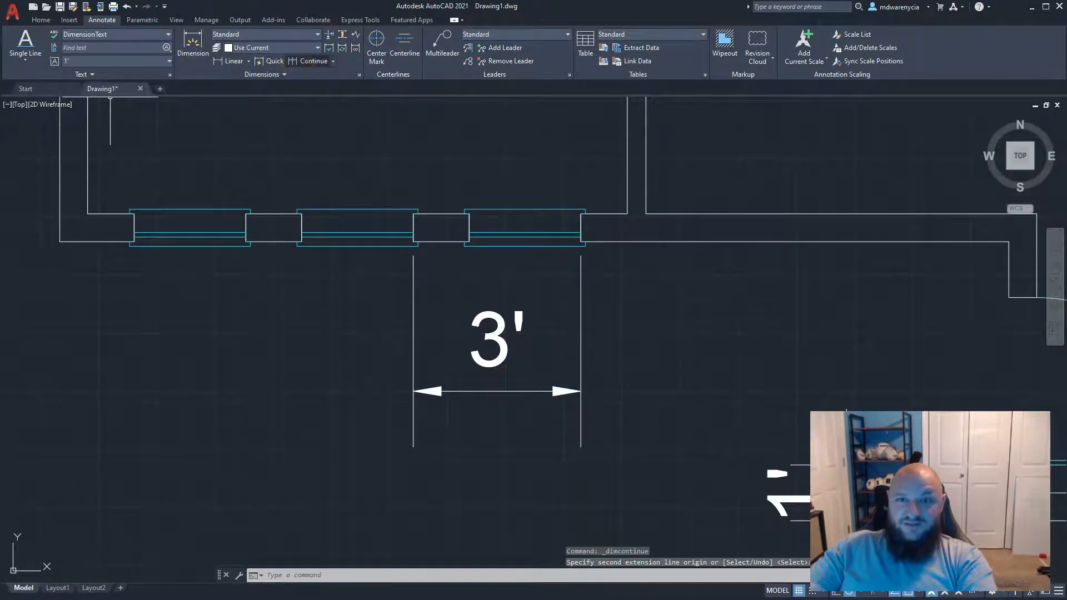
click(517, 461)
key(Escape)
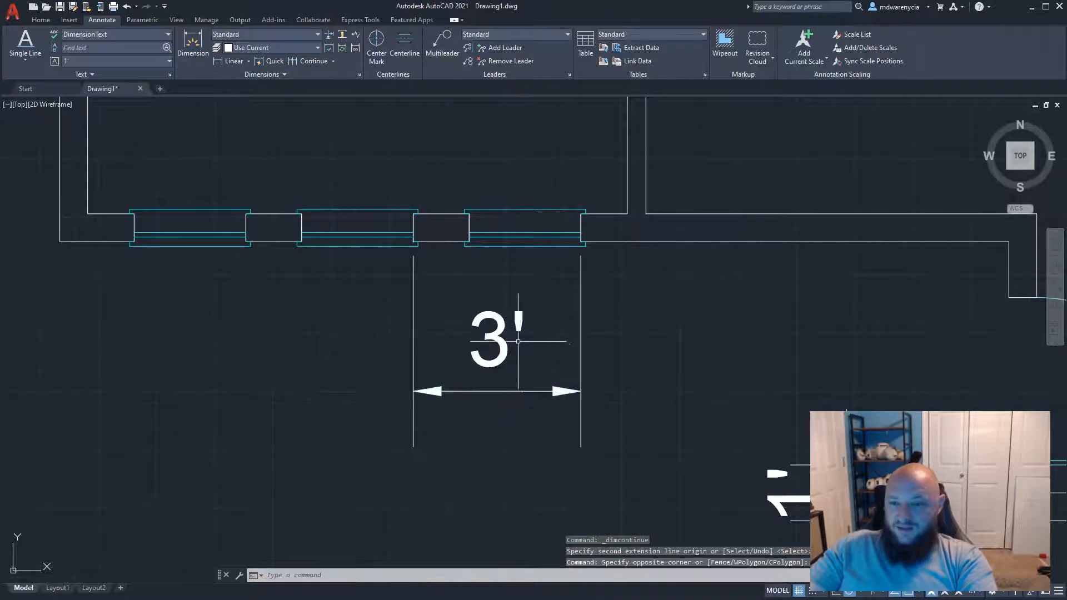
Continue the remaining horizontal window dimension in line with a second one ending at the leftmost window's right edge
click(518, 341)
click(321, 418)
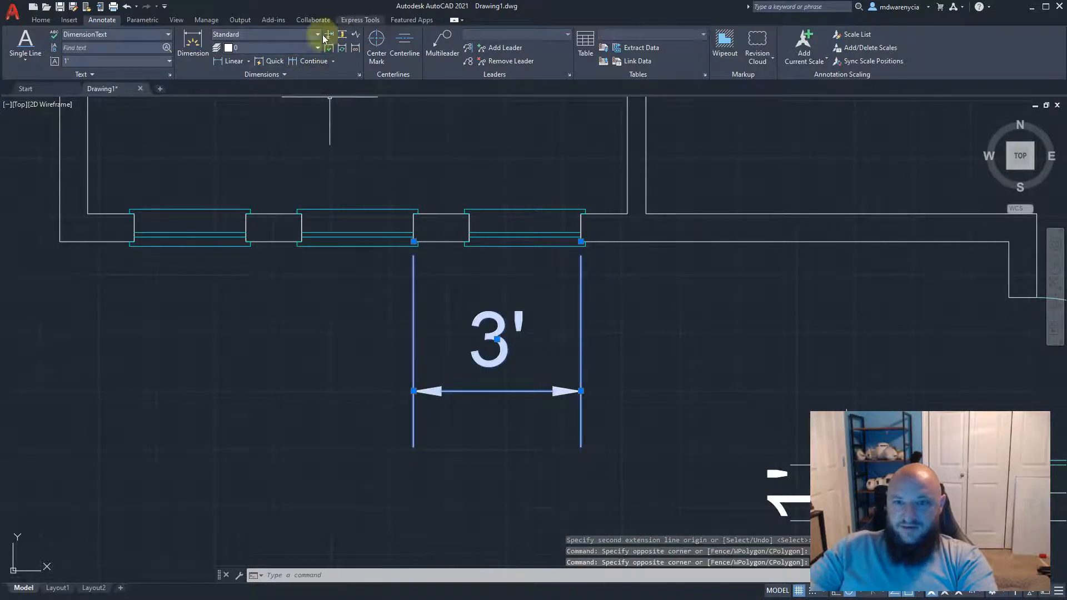
click(302, 62)
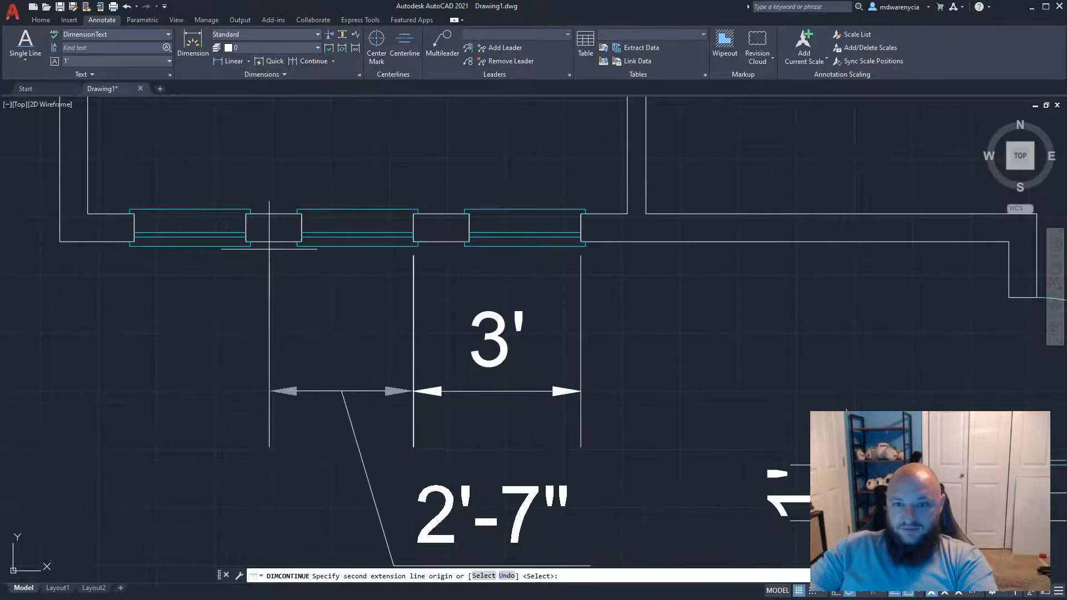
click(246, 242)
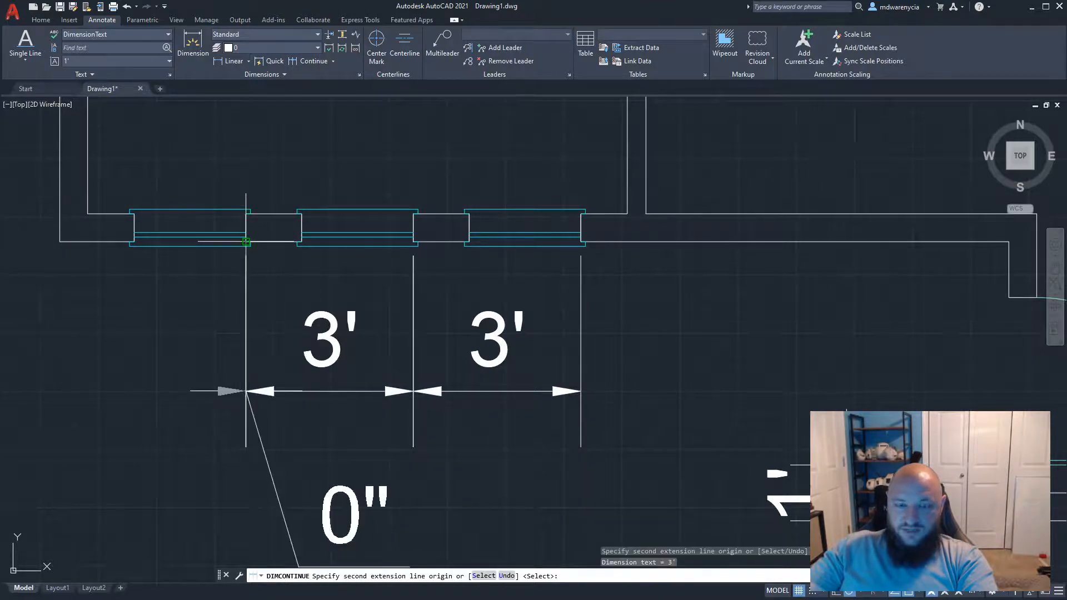
middle_drag(246, 267, 409, 267)
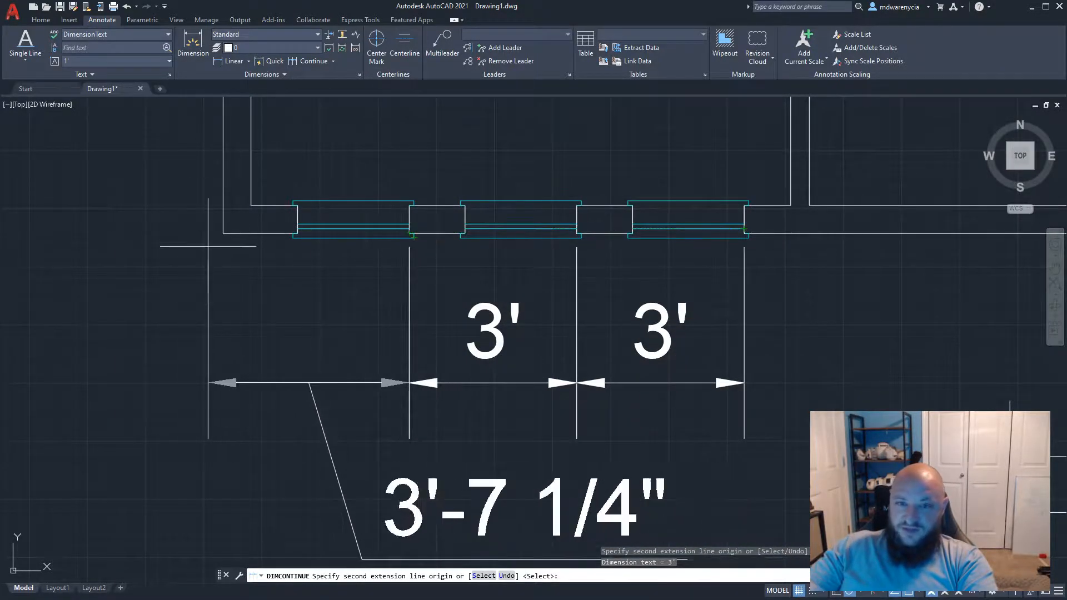
Continue the window dimension chain to the building's lower-left outer corner and move the new dimension's text above its line's midpoint
click(223, 234)
key(Escape)
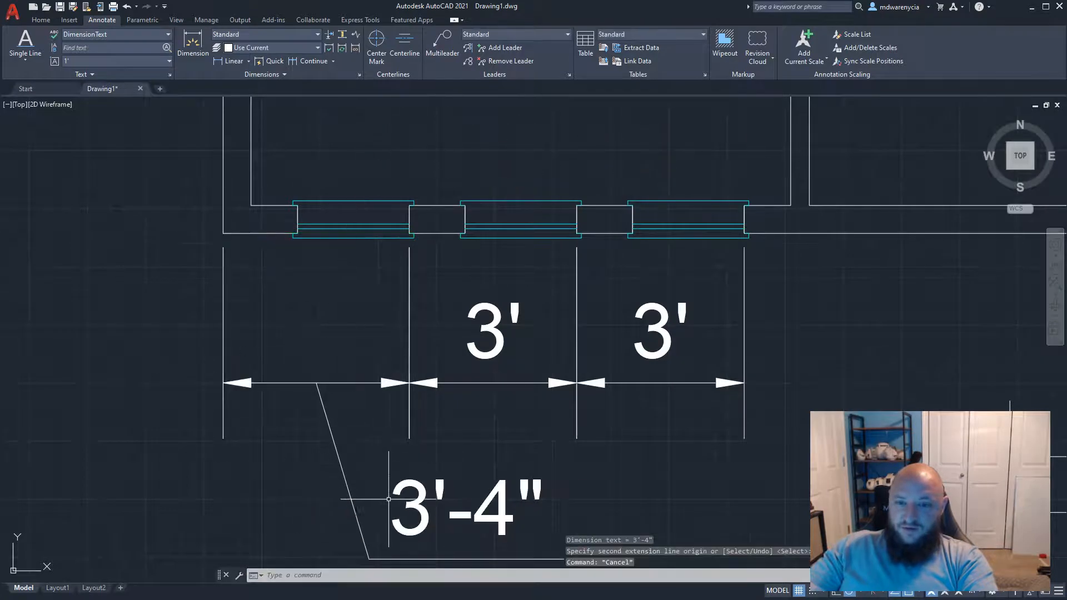
click(429, 509)
click(236, 476)
middle_drag(336, 460, 332, 377)
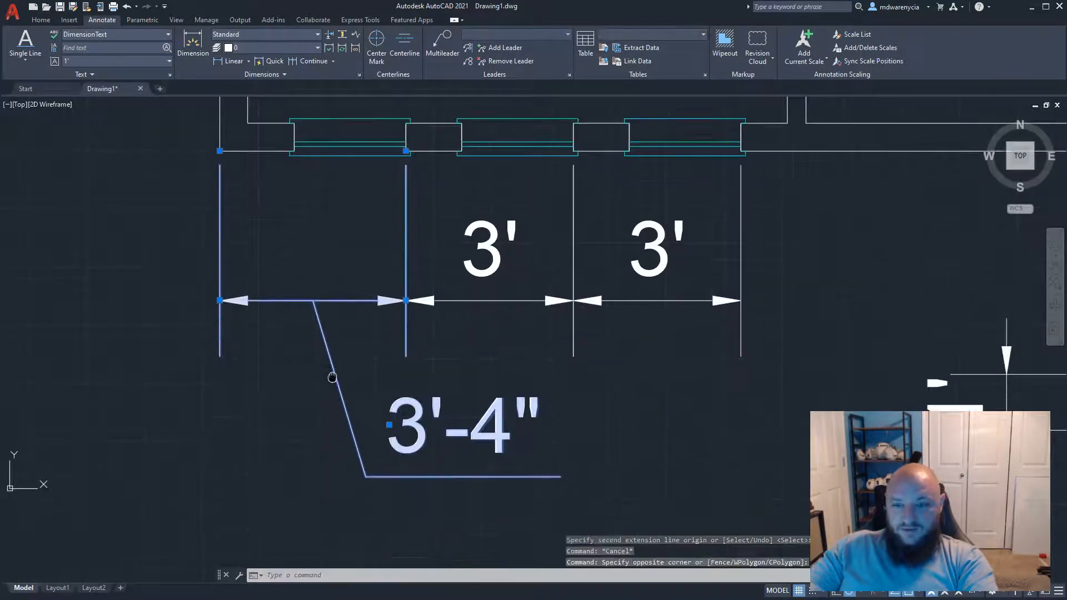
click(389, 424)
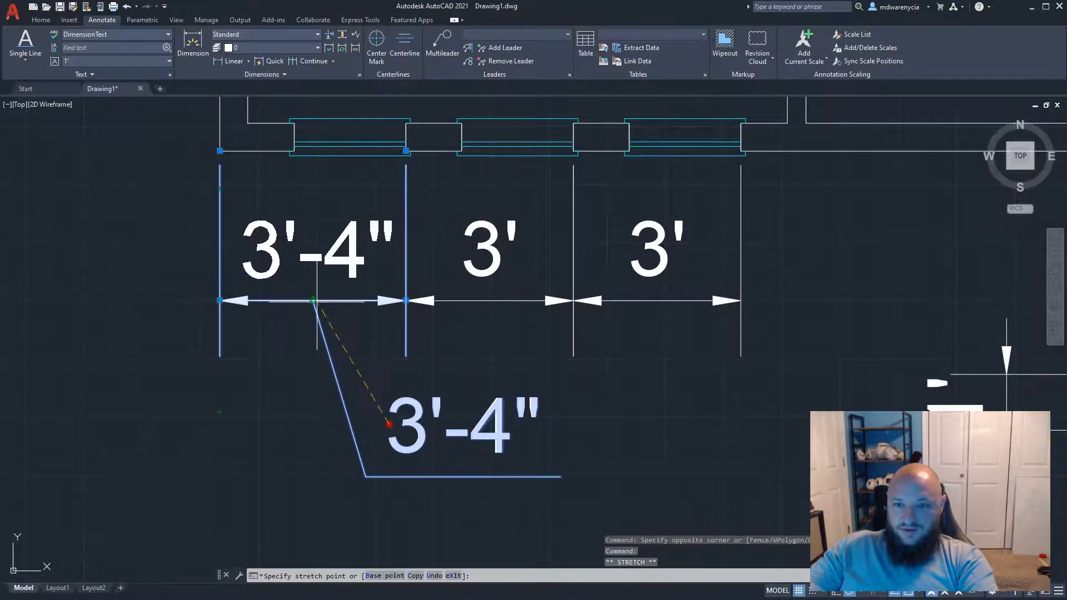
click(313, 301)
key(Escape)
key(Escape)
scroll(313, 423, down, 5)
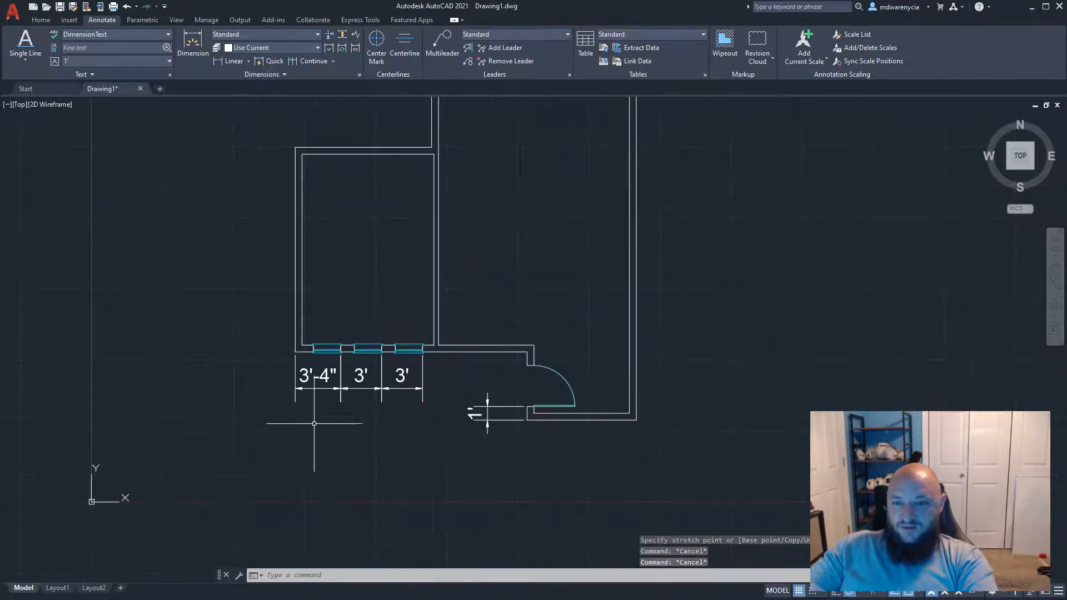
middle_drag(329, 257, 273, 390)
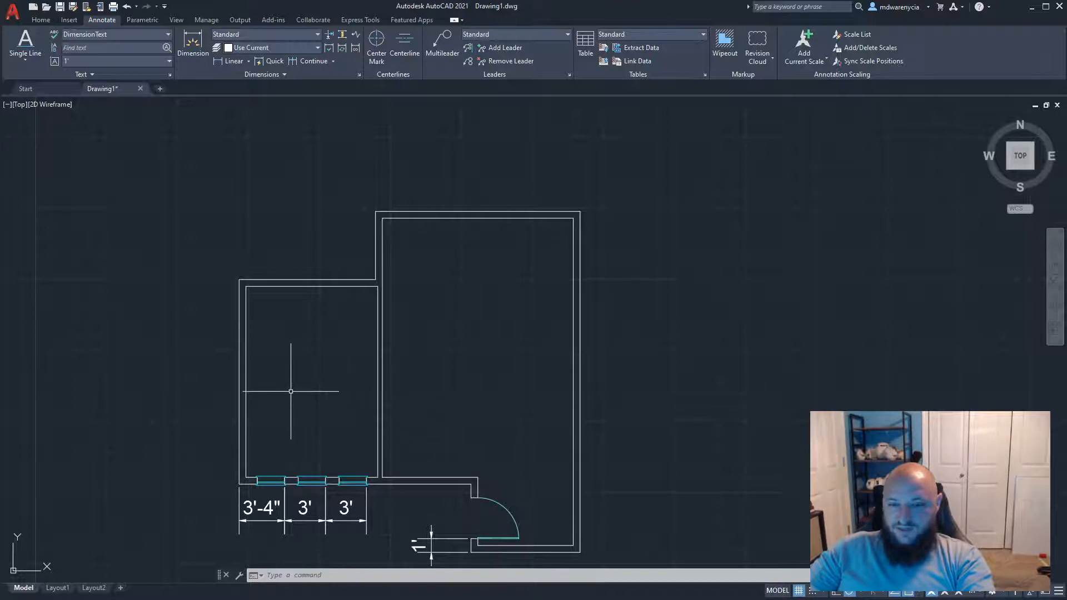
click(309, 392)
key(Escape)
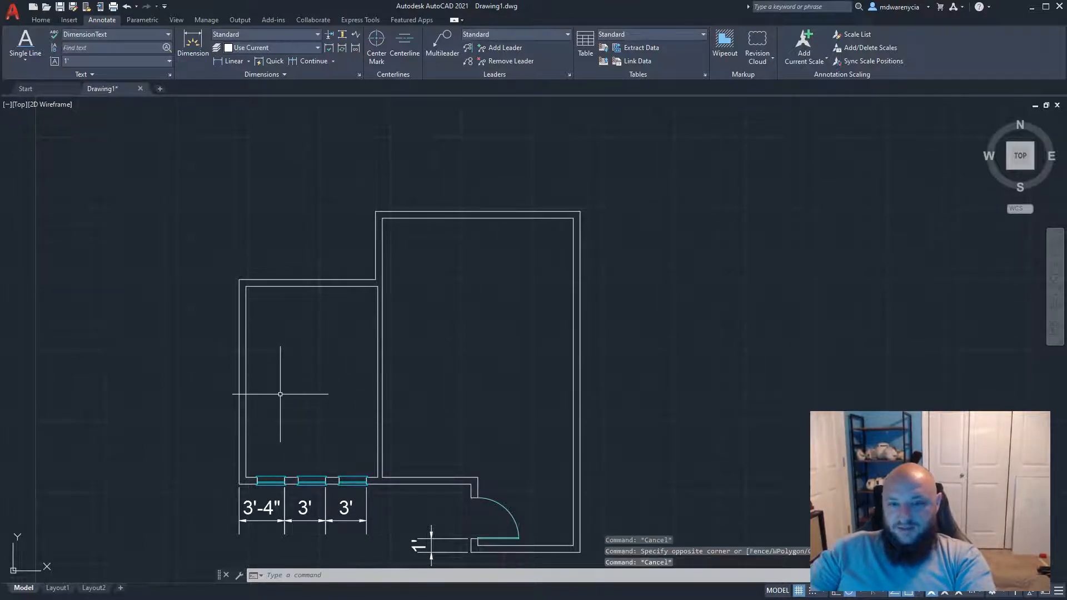
click(40, 19)
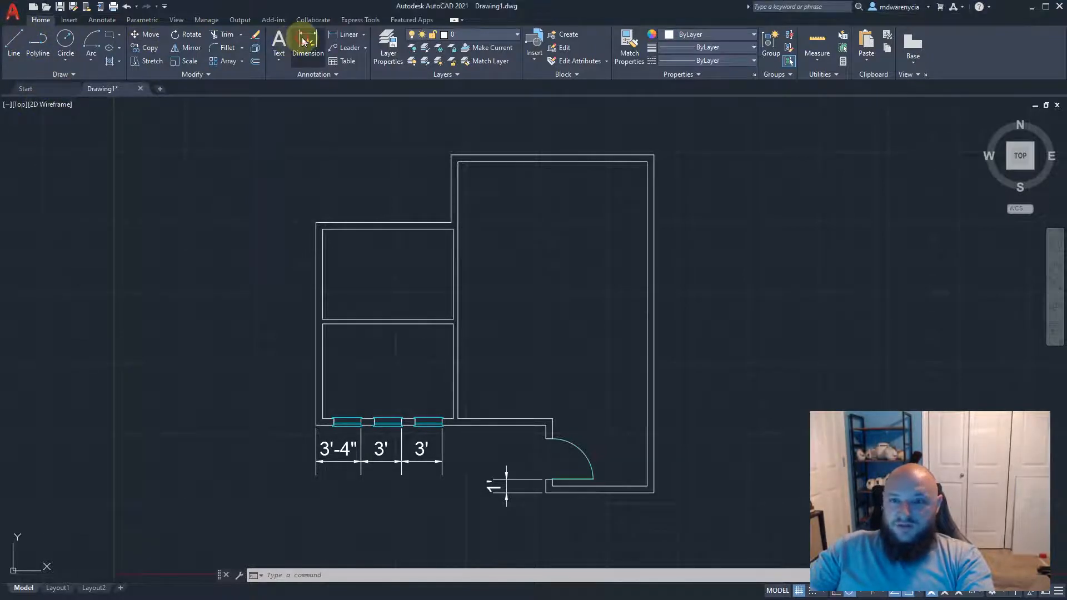
Place a horizontal linear dimension above the plan from the left section's upper-left corner to the large room's, and continue it to the upper-right outer corner
click(111, 20)
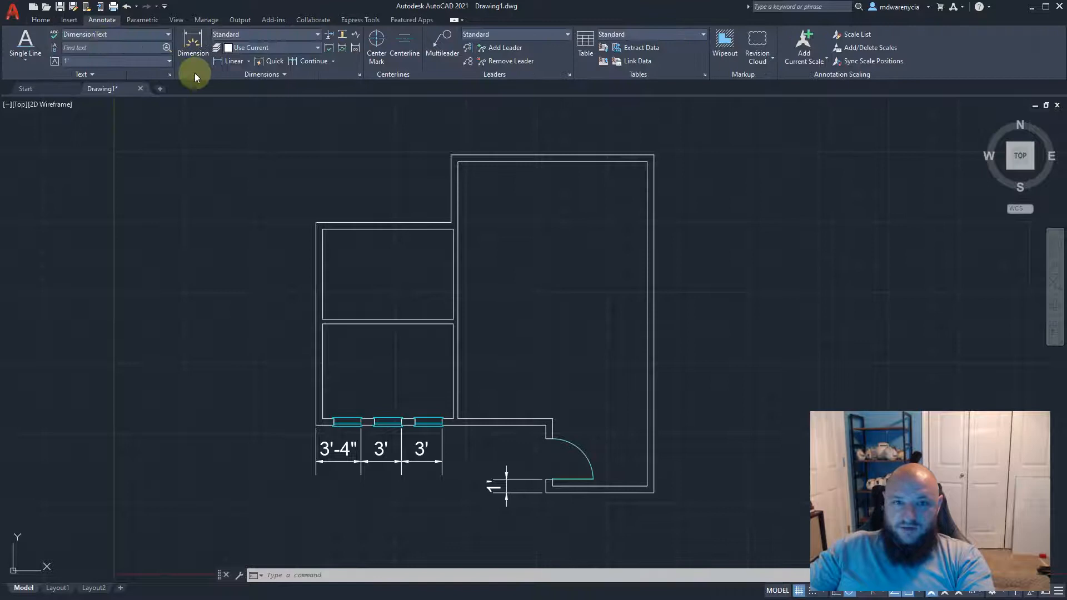
click(230, 60)
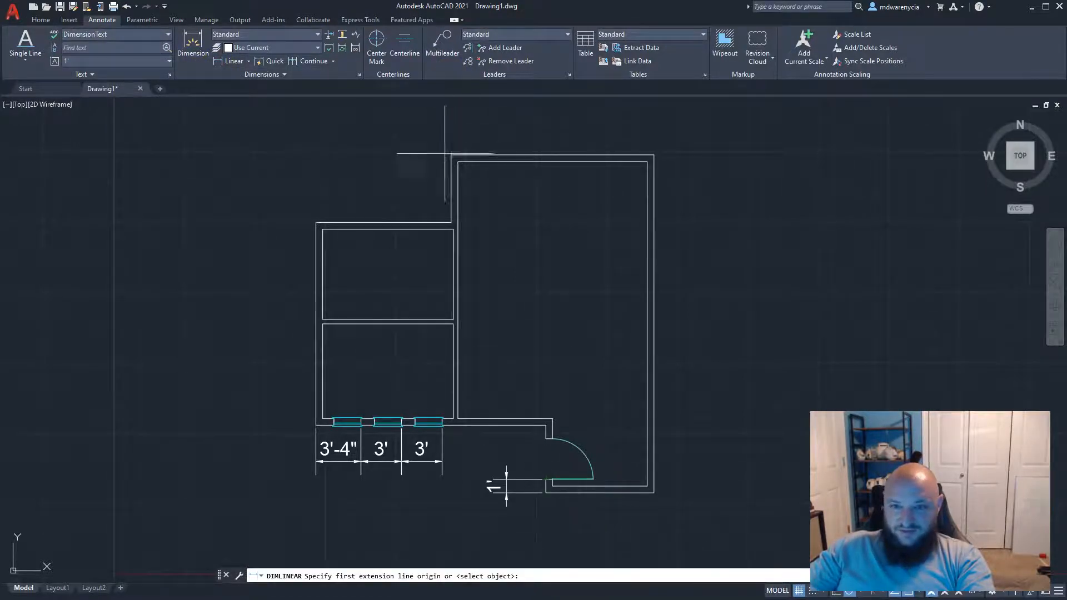
middle_drag(402, 213, 396, 291)
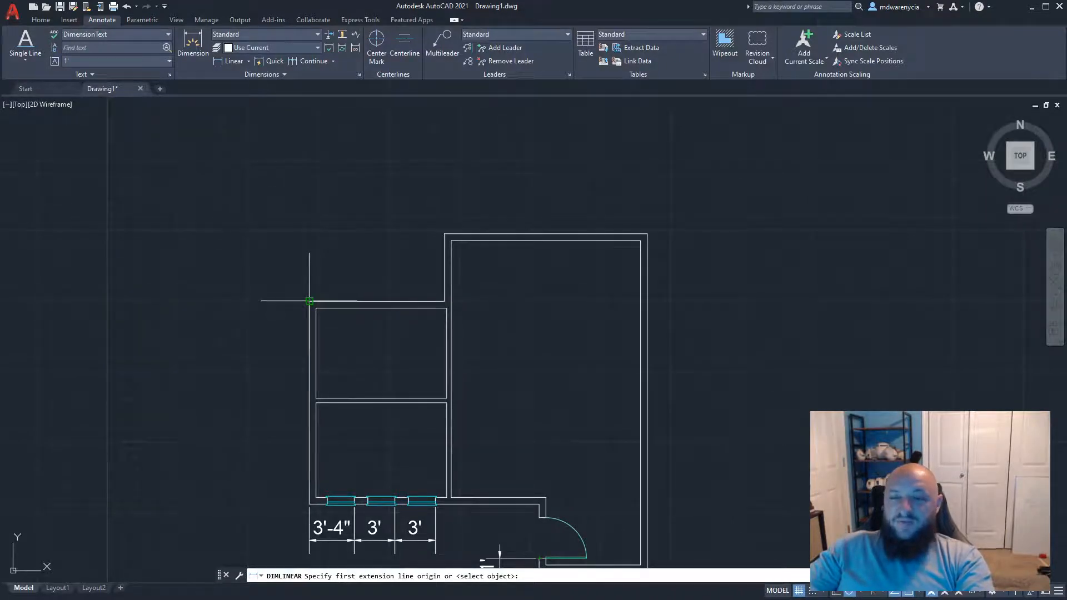
click(309, 301)
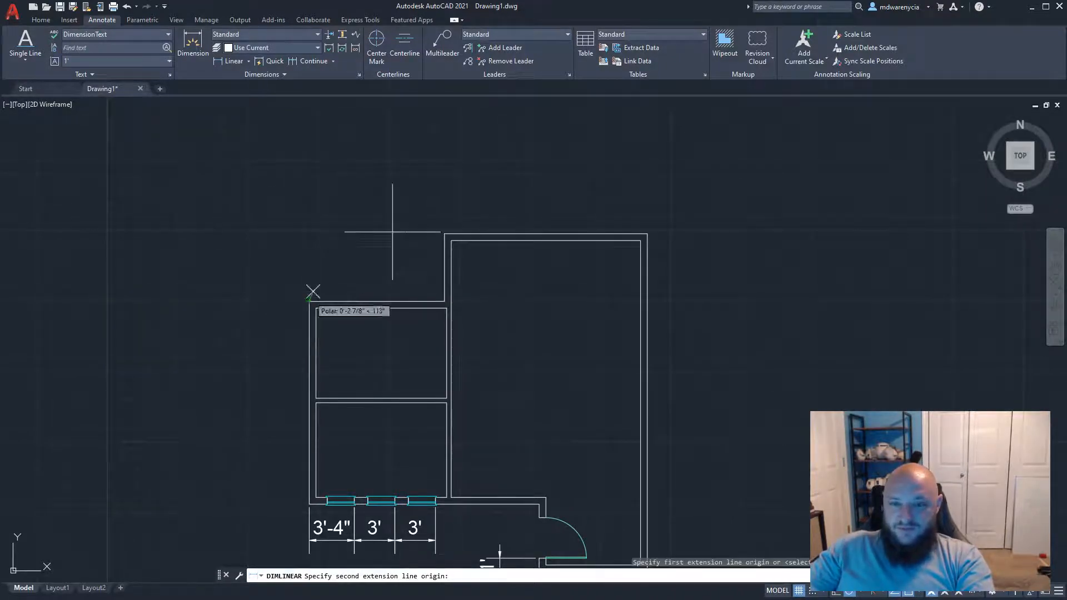
click(444, 234)
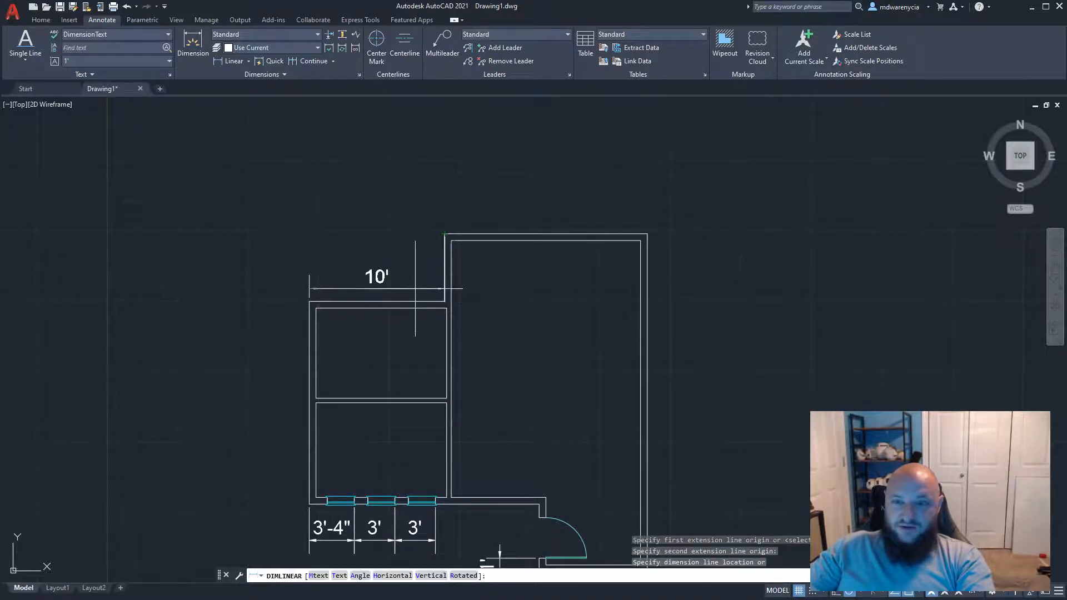
middle_drag(474, 123, 475, 160)
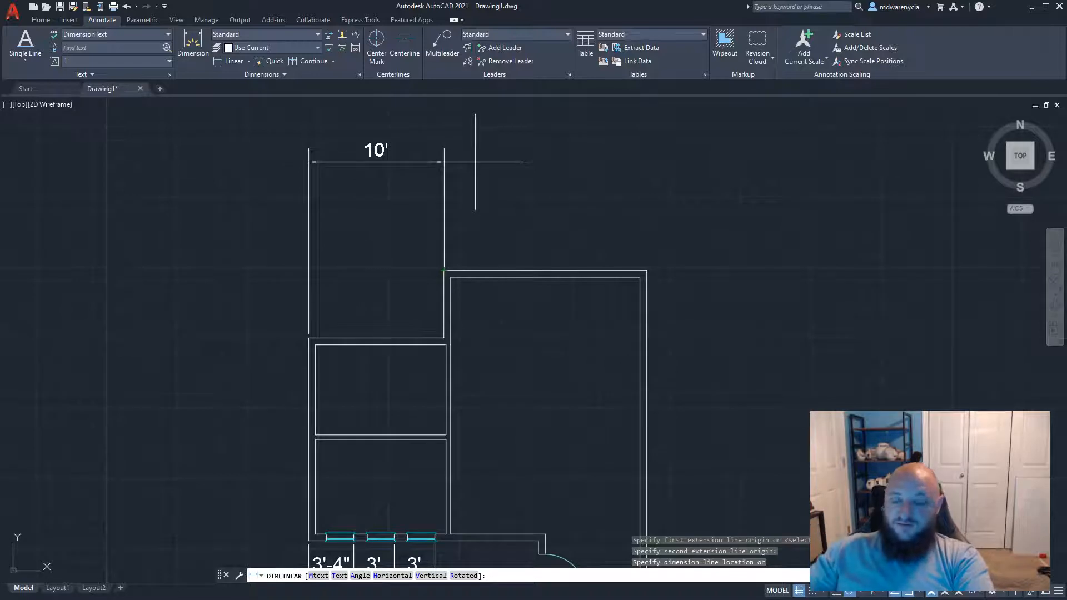
key(Return)
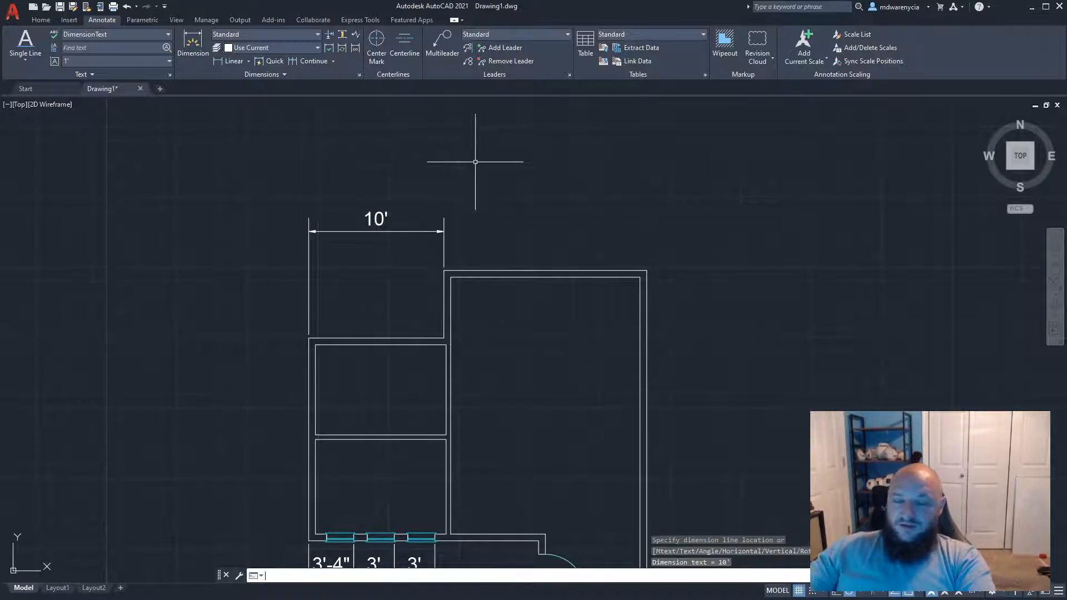
click(302, 65)
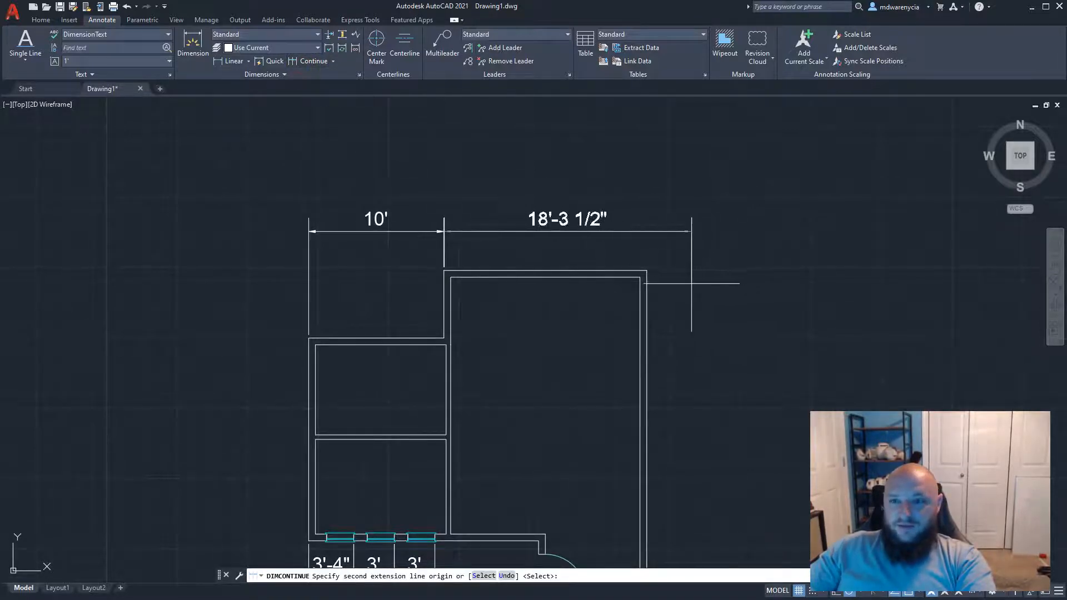
click(646, 271)
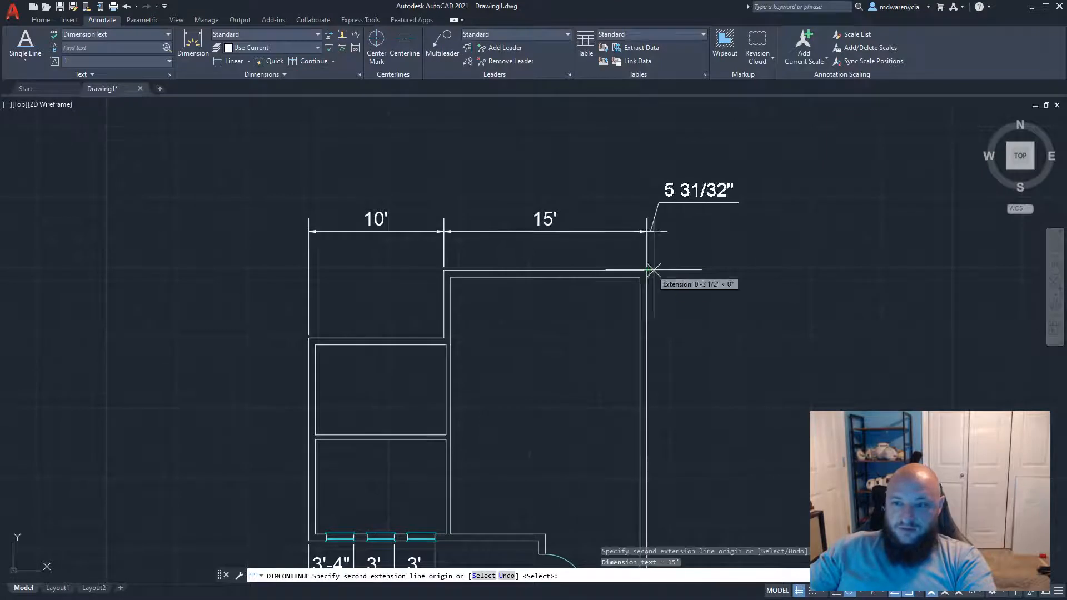
Try to continue the top dimension chain to the building's lower-right outer corner
middle_drag(647, 271, 538, 267)
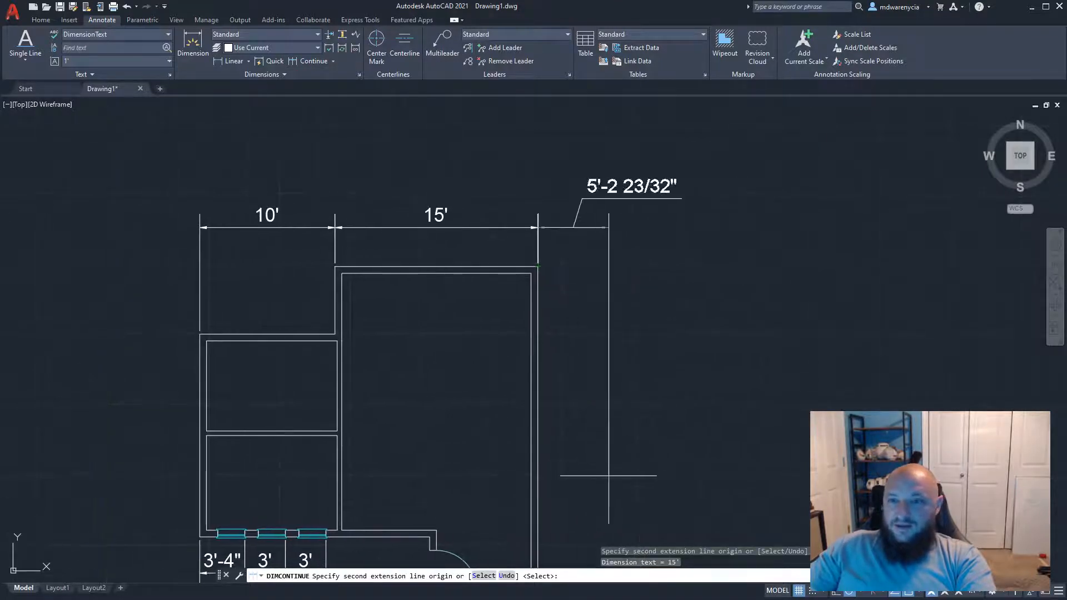
middle_drag(610, 477, 477, 160)
middle_drag(431, 288, 485, 405)
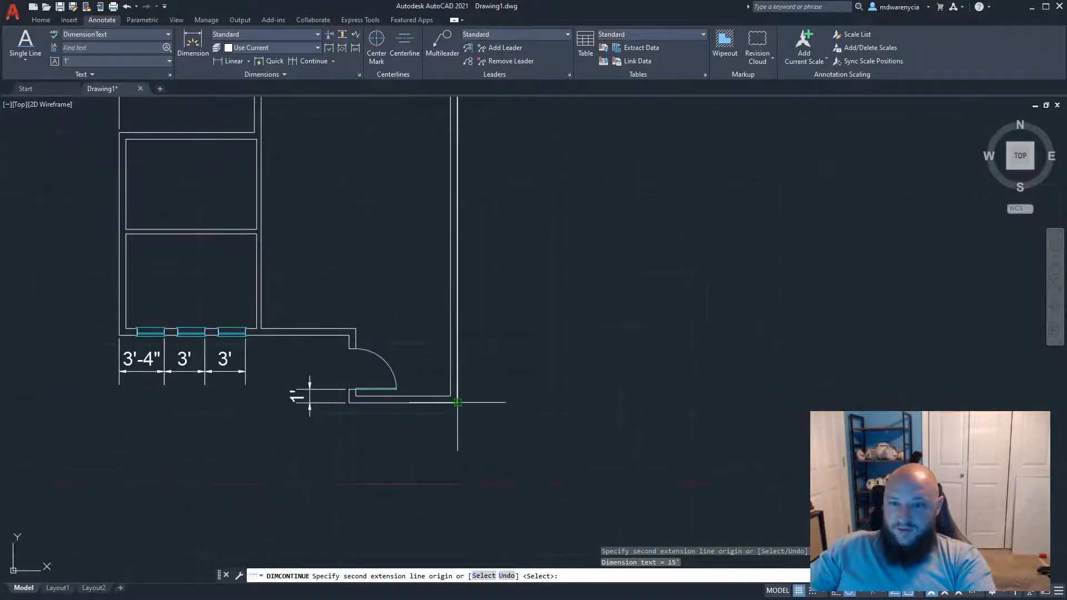
click(457, 401)
scroll(571, 441, down, 2)
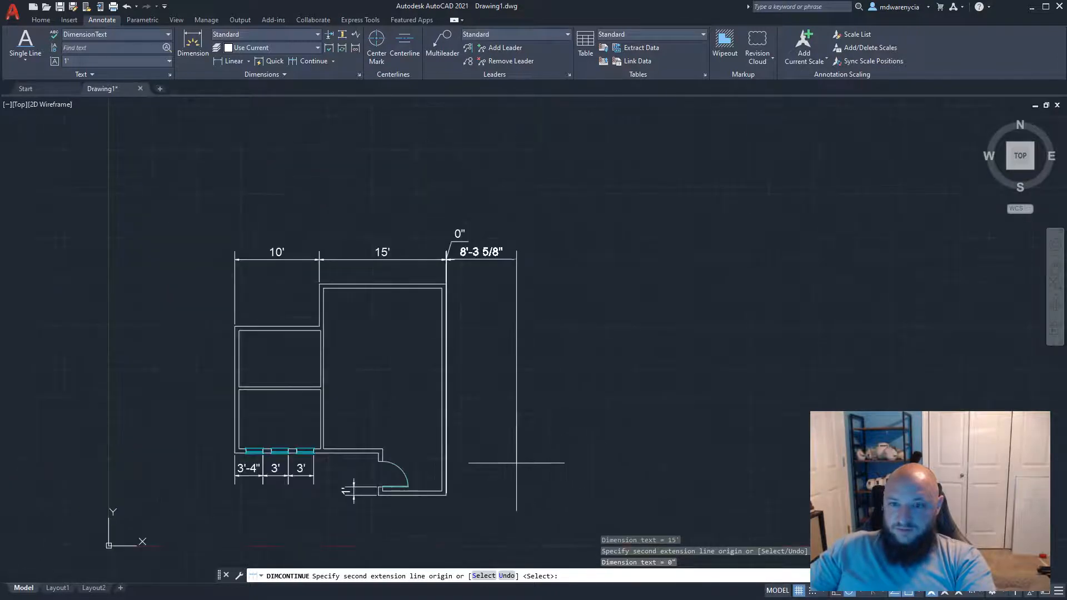
key(Escape)
Delete the extra continued dimension at the building's right outer wall
click(467, 242)
key(Escape)
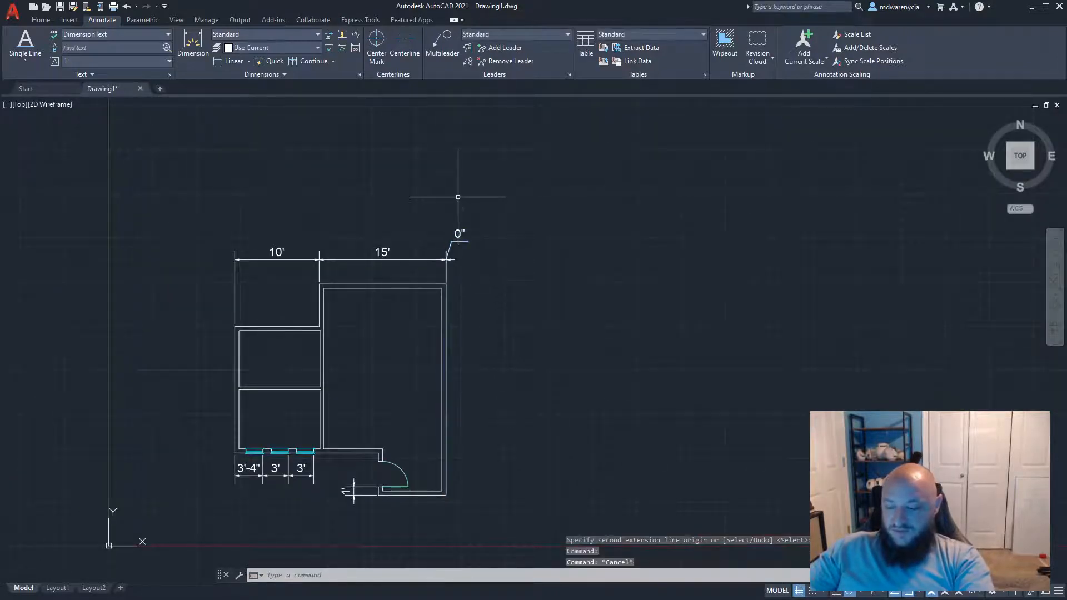
key(Escape)
click(474, 231)
click(452, 239)
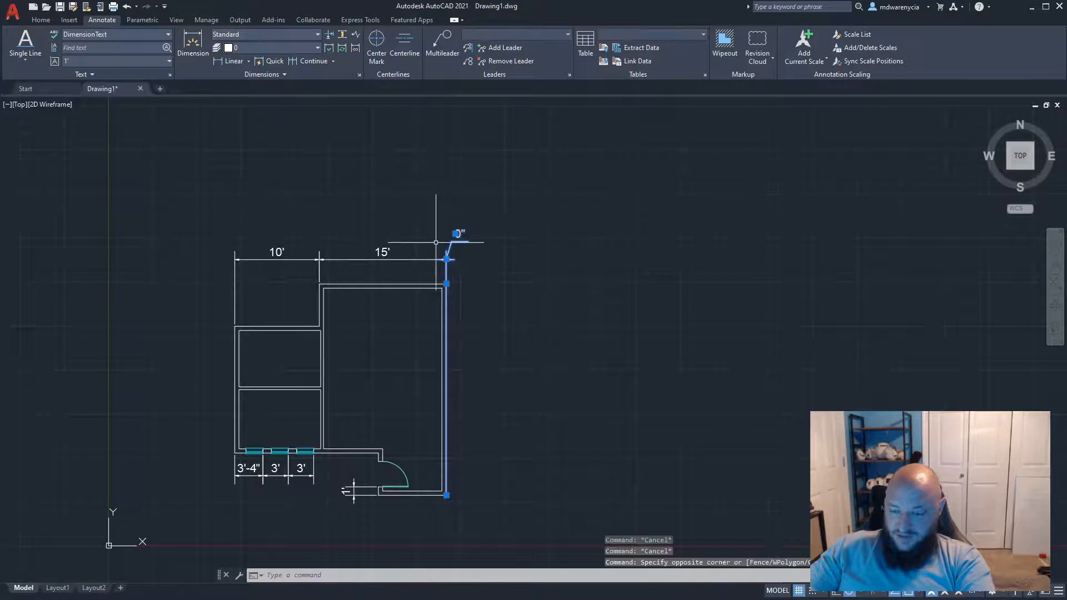
key(Delete)
Place a vertical linear dimension outside the right wall, from its upper outer corner to its lower outer corner
click(232, 61)
scroll(447, 167, up, 2)
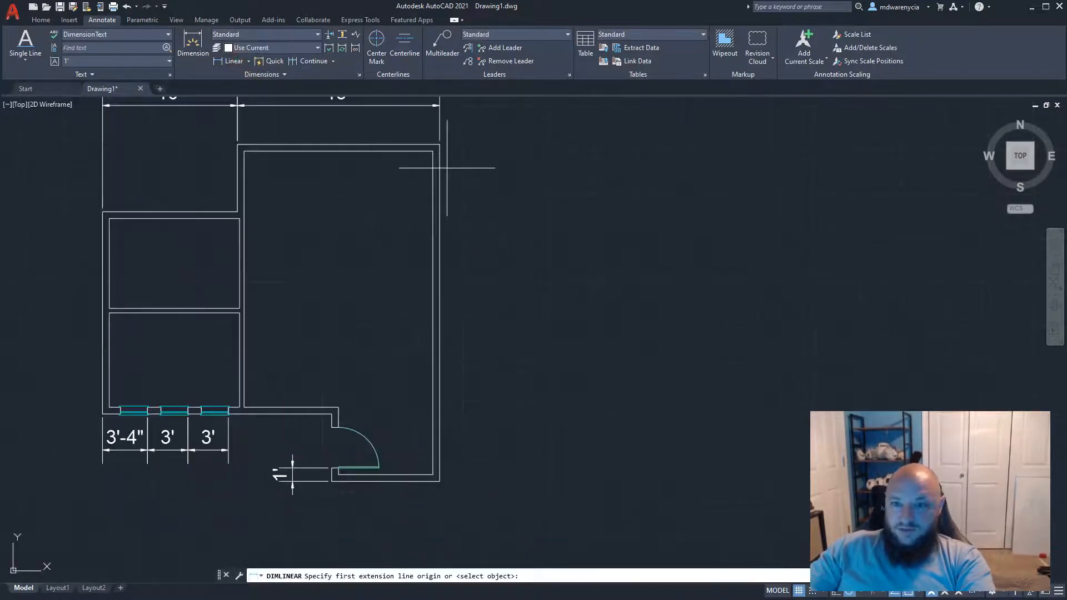
click(439, 144)
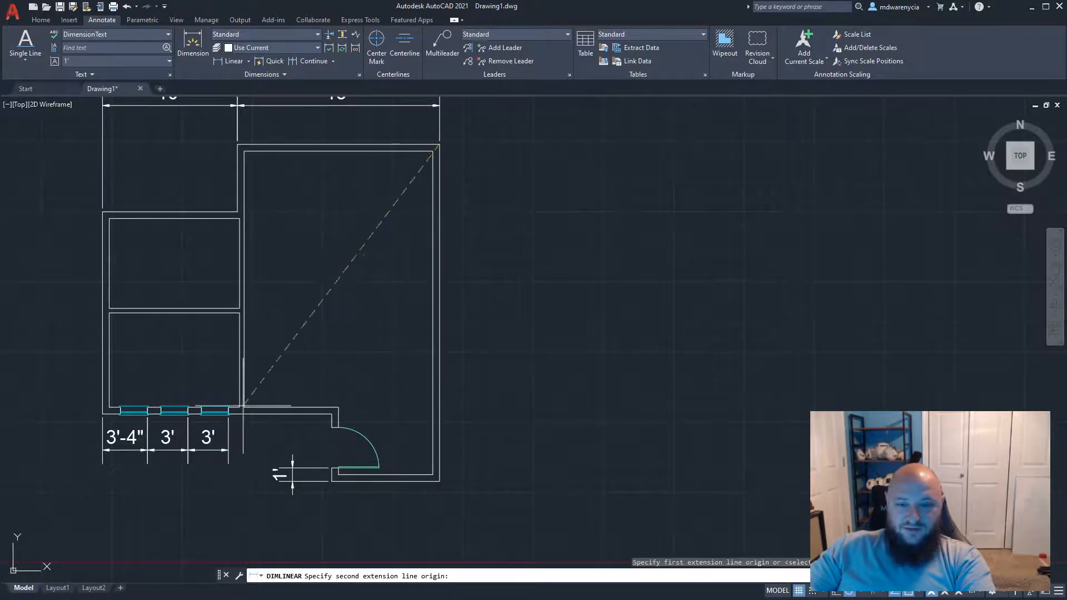
click(440, 481)
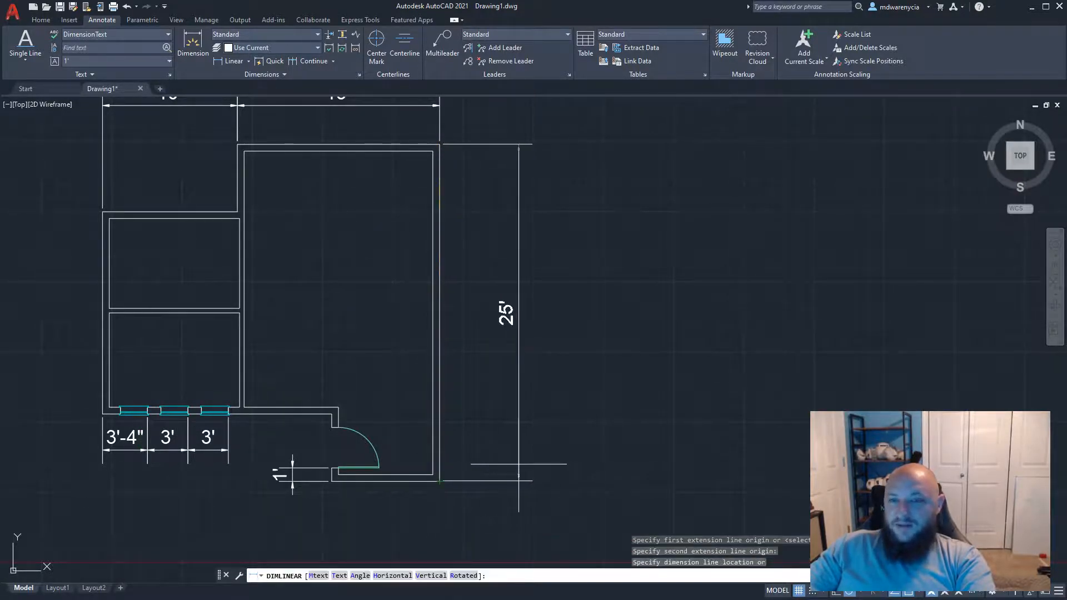
key(Return)
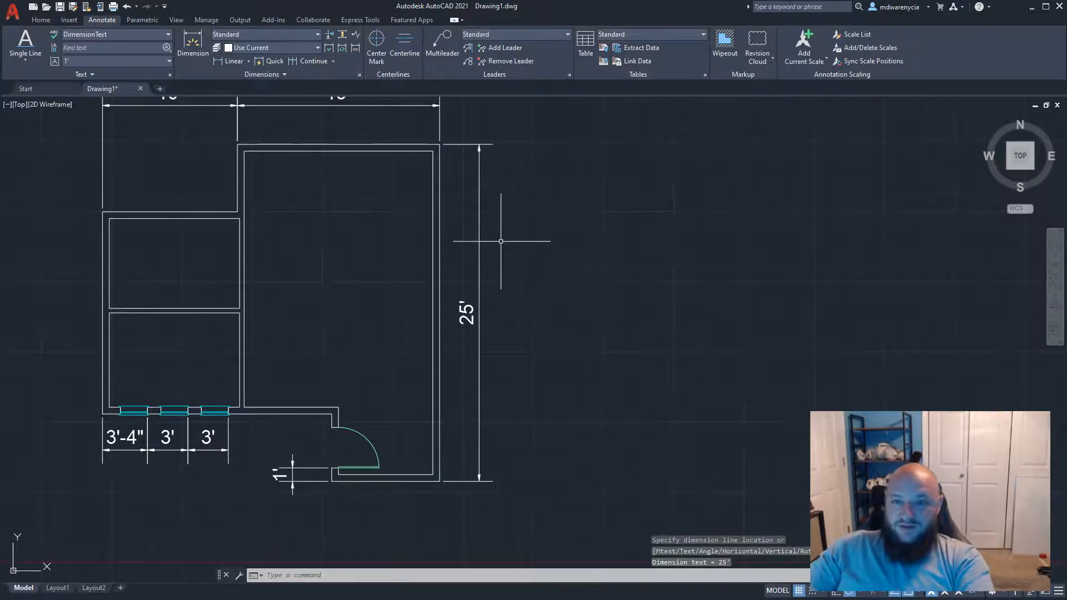
Place a horizontal linear dimension 3' below the entry's bottom wall, from its right outer corner to its left outer corner
click(234, 62)
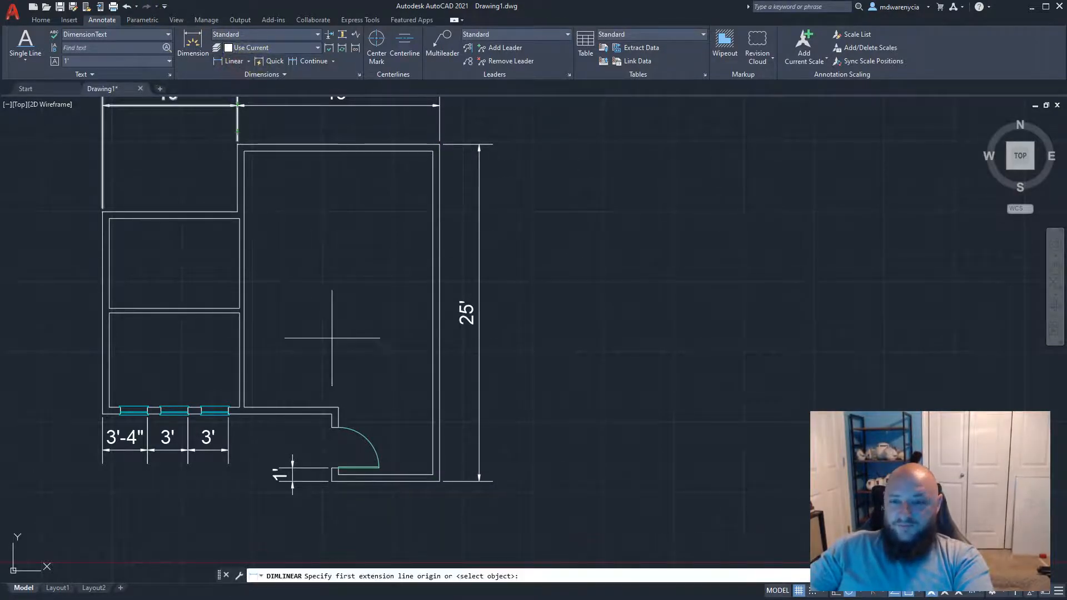
click(440, 481)
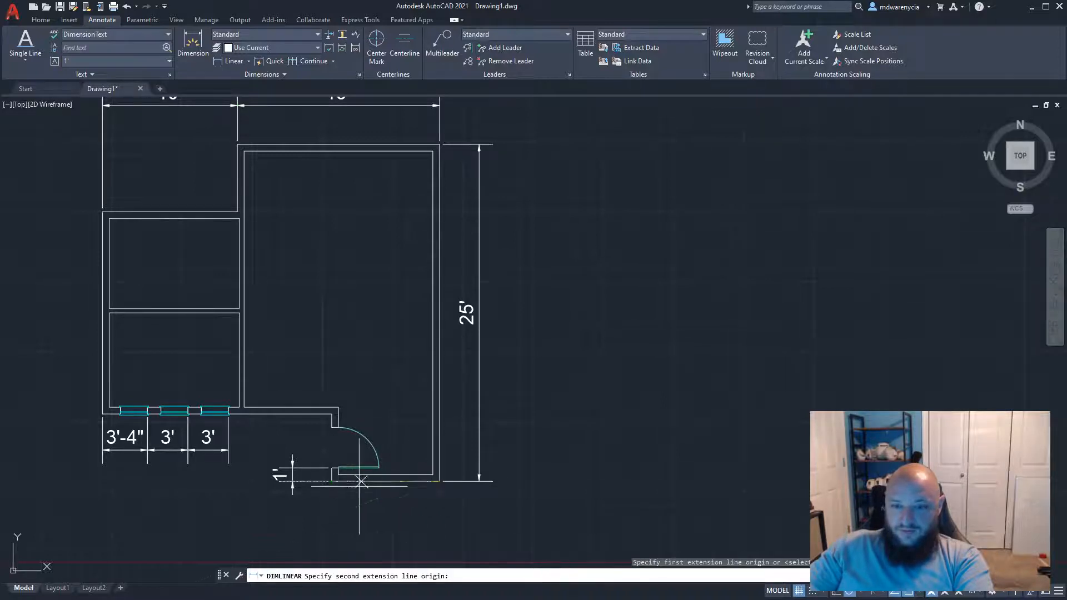
click(331, 481)
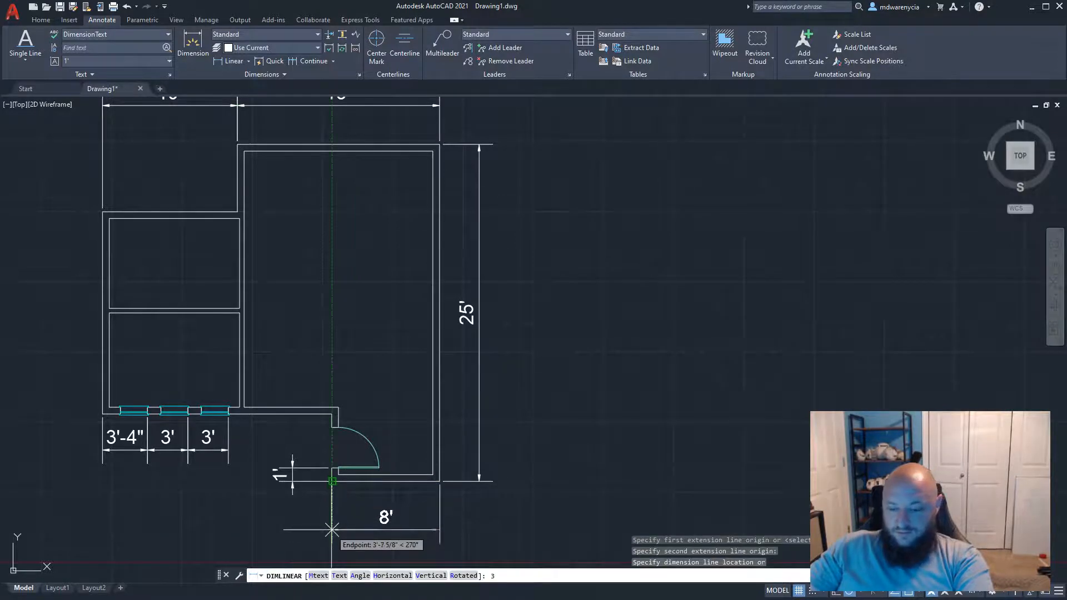
click(389, 522)
Continue the bottom wall dimension to the large room's inner lower-left corner and on to the building's left outer corner
middle_drag(187, 509, 513, 334)
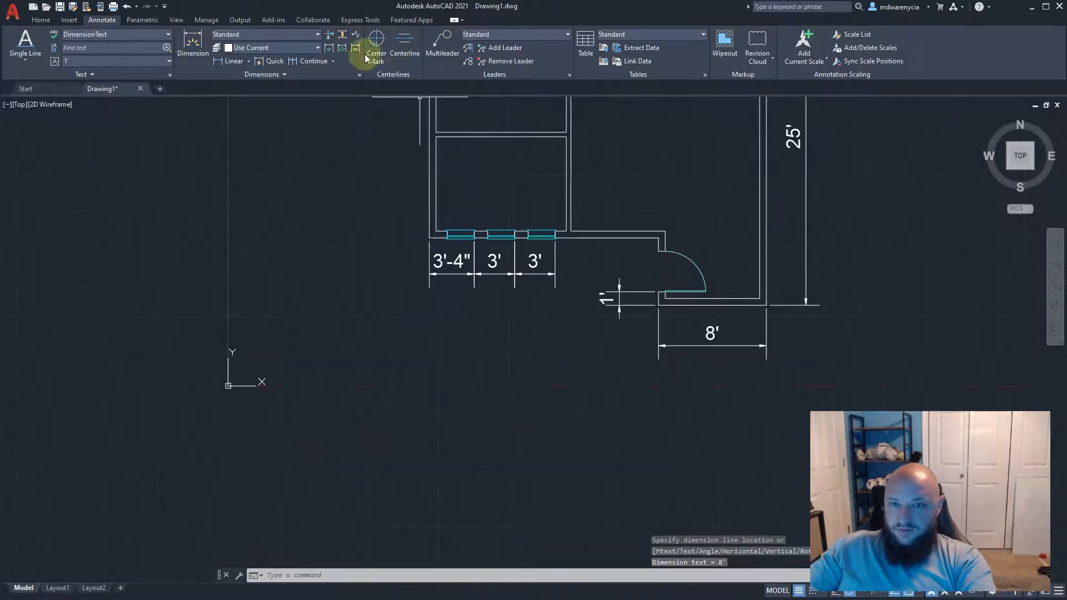
click(309, 61)
scroll(517, 271, up, 4)
middle_drag(699, 217, 466, 214)
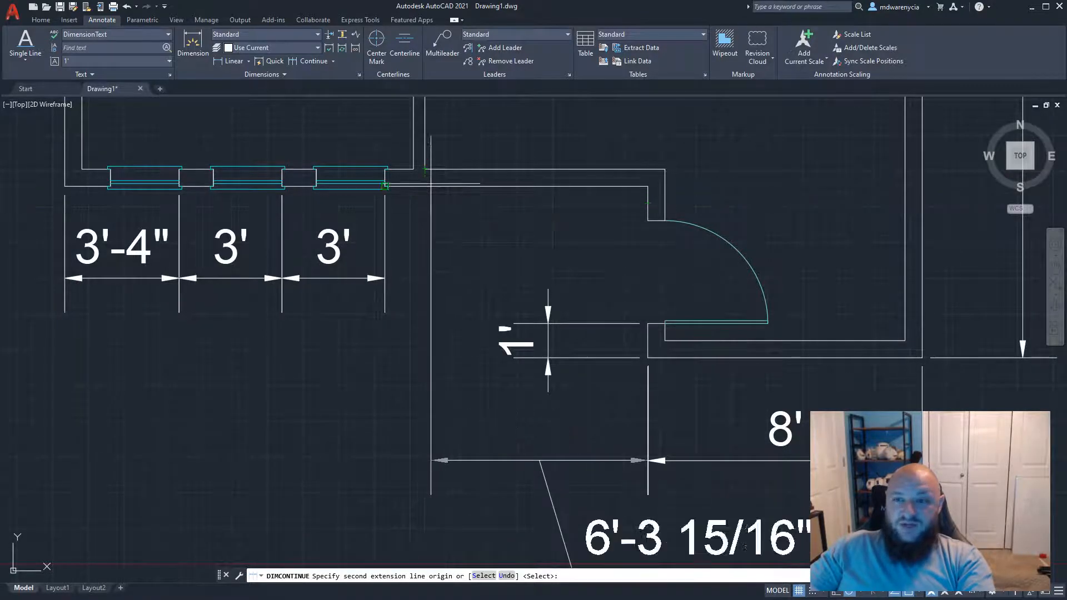
click(424, 169)
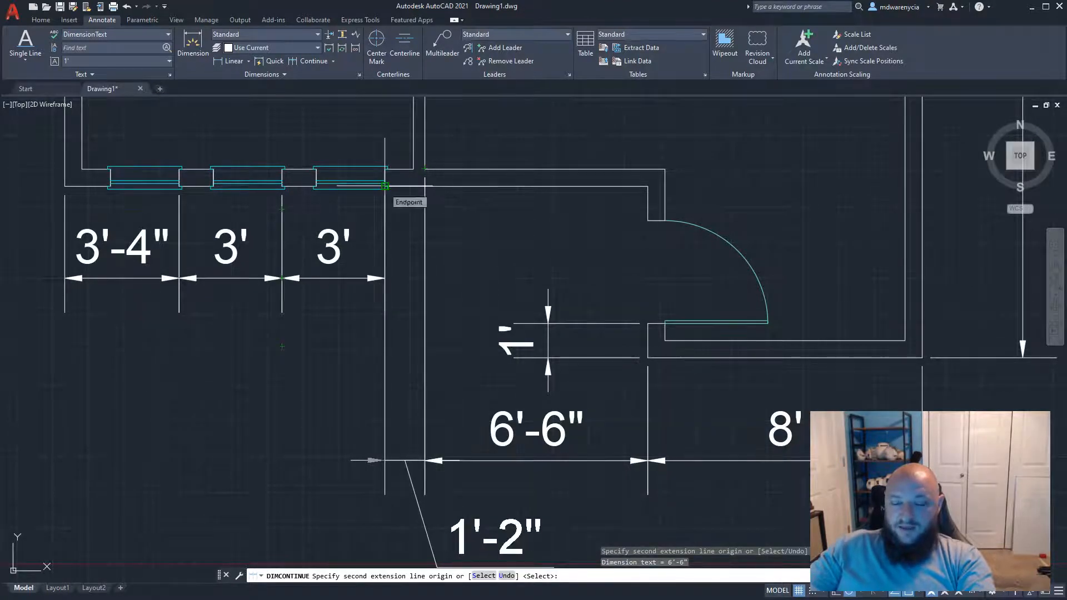
click(65, 186)
middle_drag(155, 313, 455, 366)
scroll(455, 365, down, 2)
key(Escape)
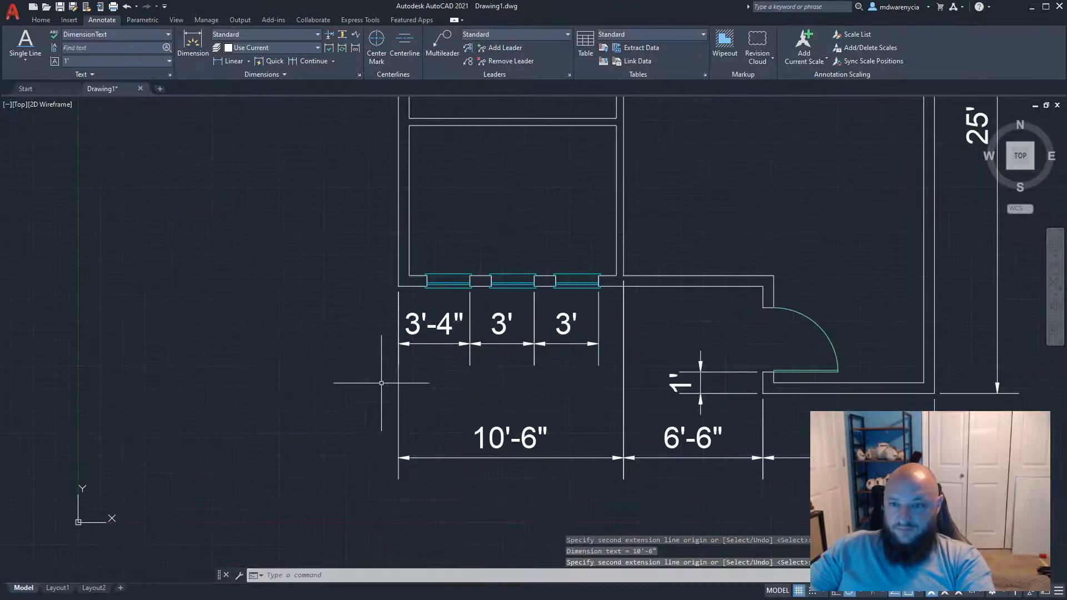
Place a vertical linear dimension 3' outside the left wall, from the entry's lower outer corner to the building's lower-left outer corner
scroll(381, 383, down, 5)
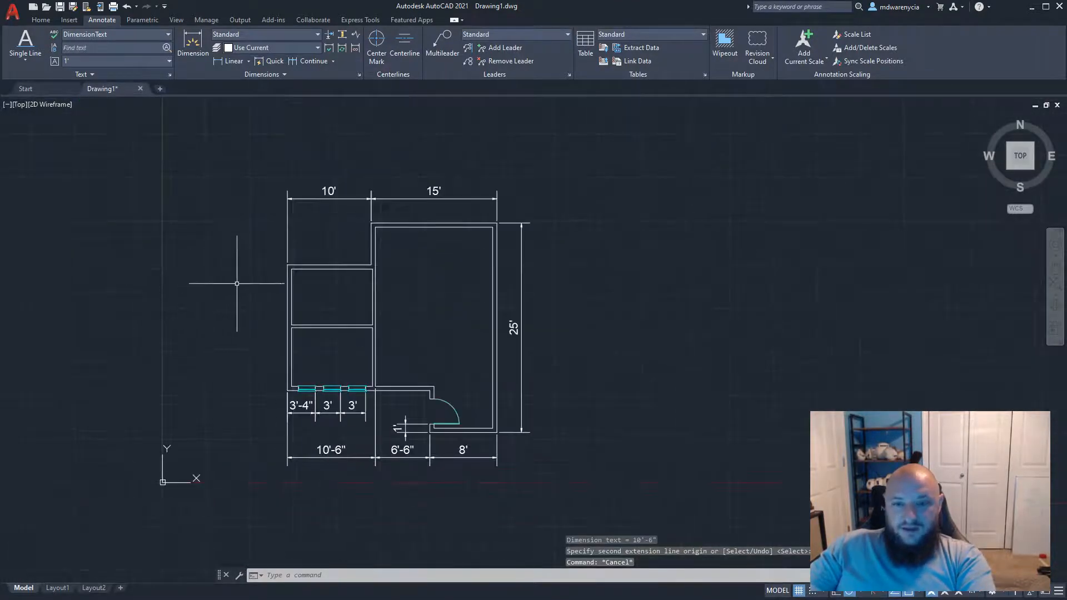
click(222, 62)
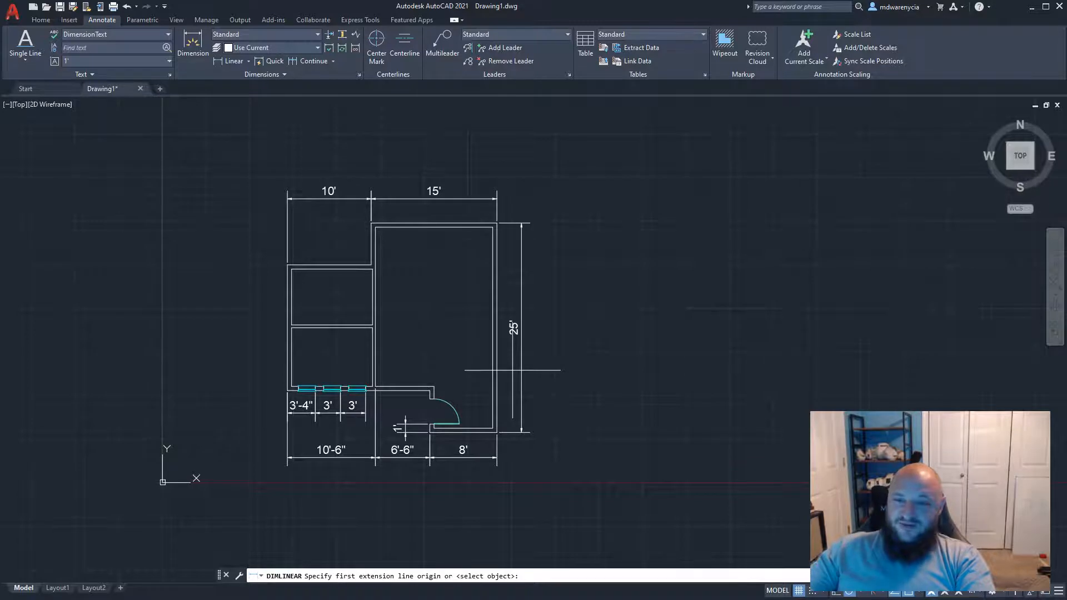
scroll(512, 369, up, 4)
scroll(591, 297, down, 3)
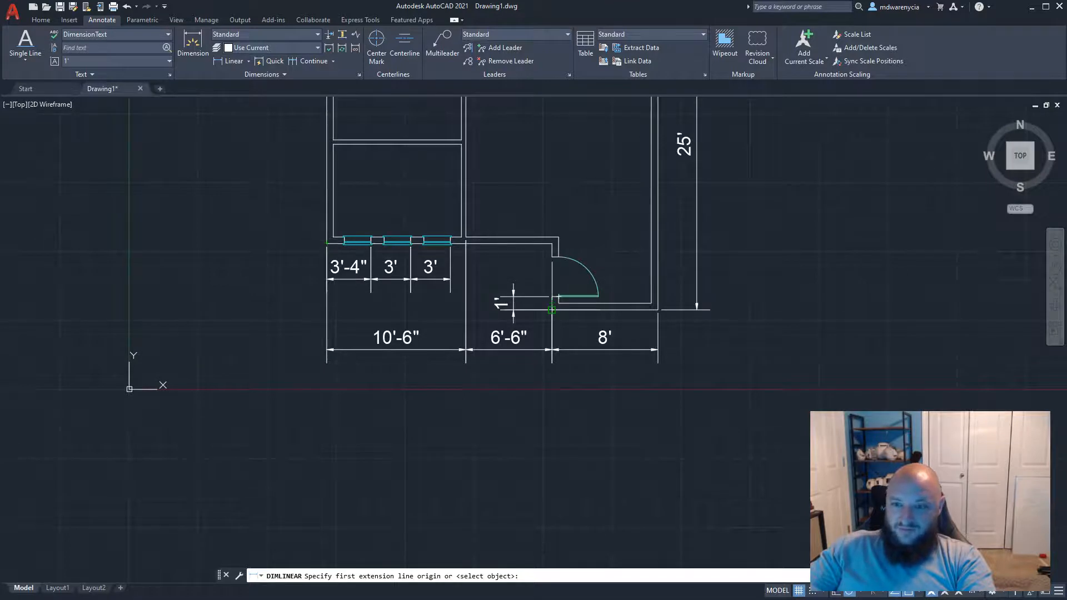
click(551, 310)
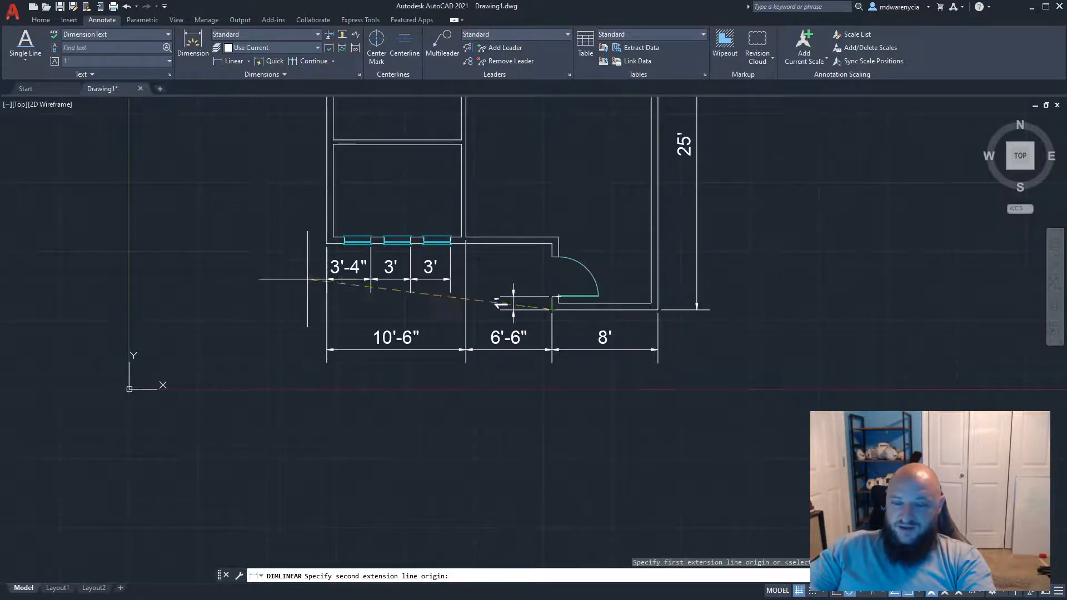
middle_drag(344, 286, 376, 312)
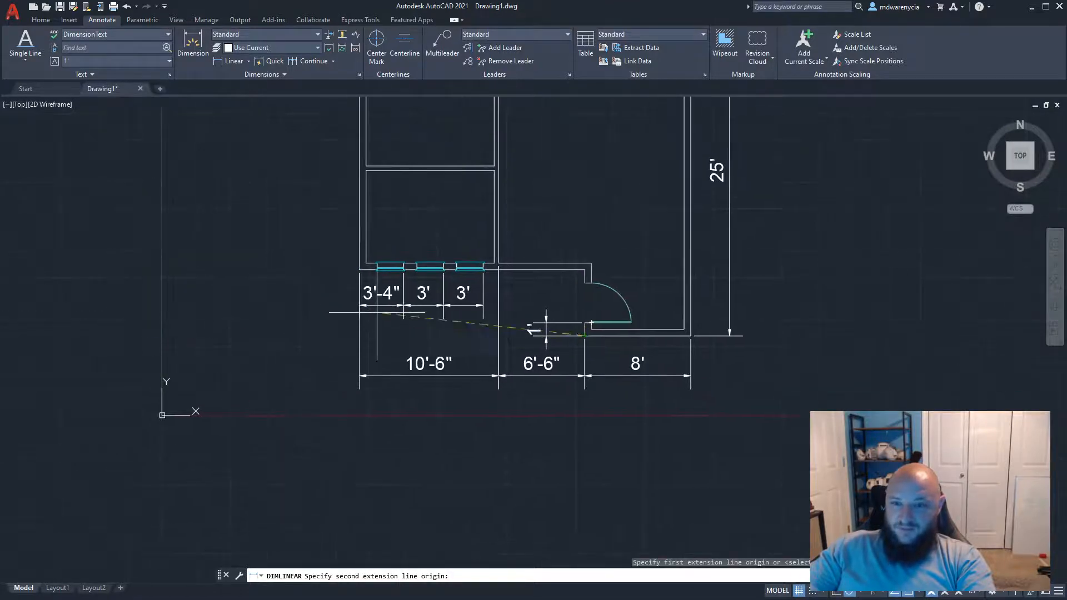
click(360, 269)
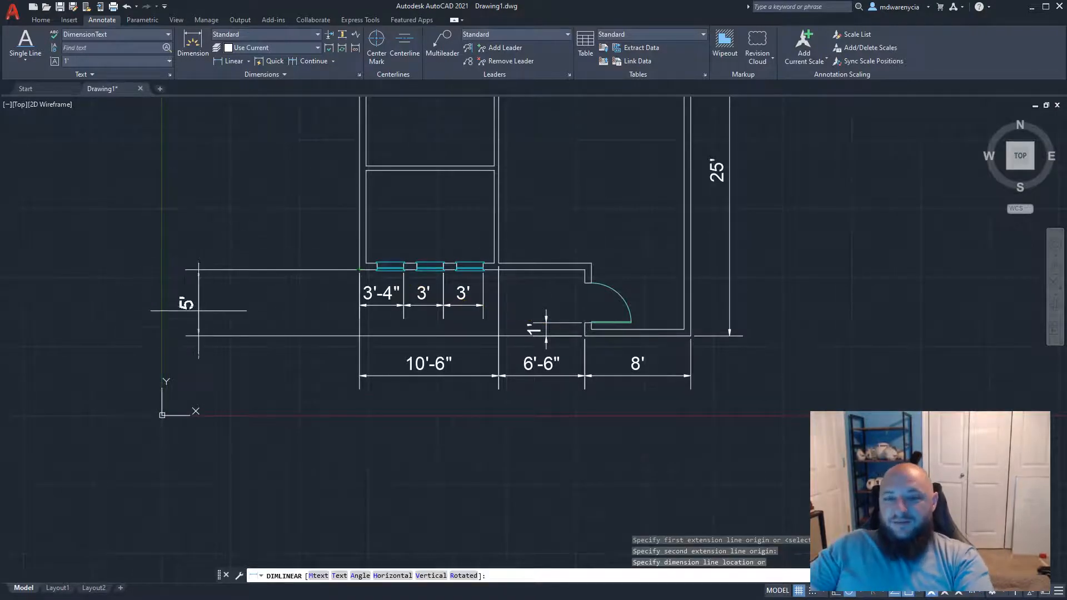
text(3')
key(Return)
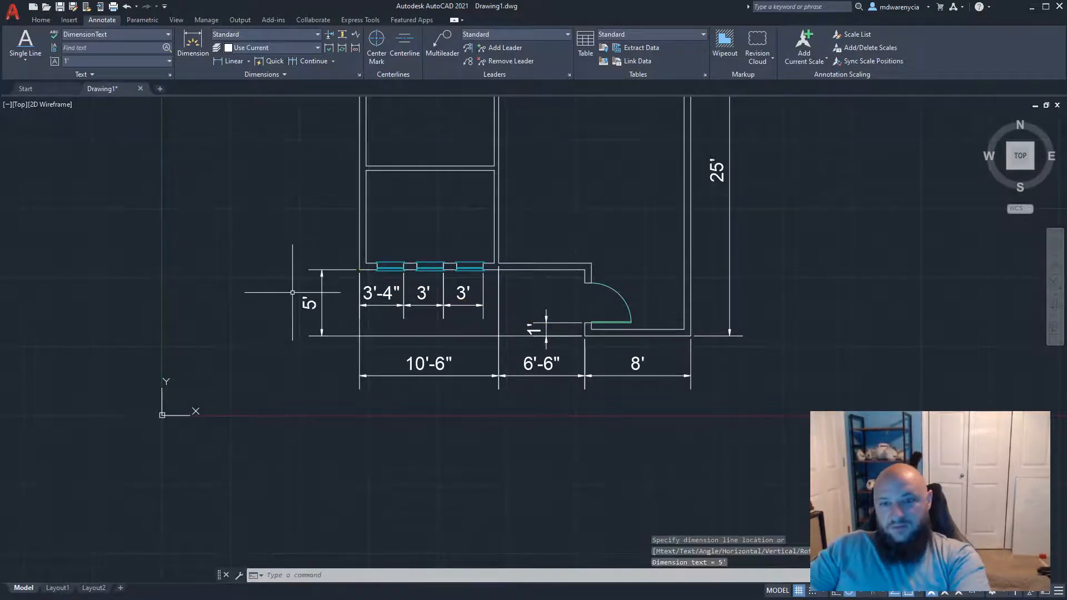
Continue the left wall dimension up to the underside of the partition, the small rooms' upper-left outer corner and the large room's upper-left outer corner
click(311, 61)
middle_drag(265, 274, 255, 434)
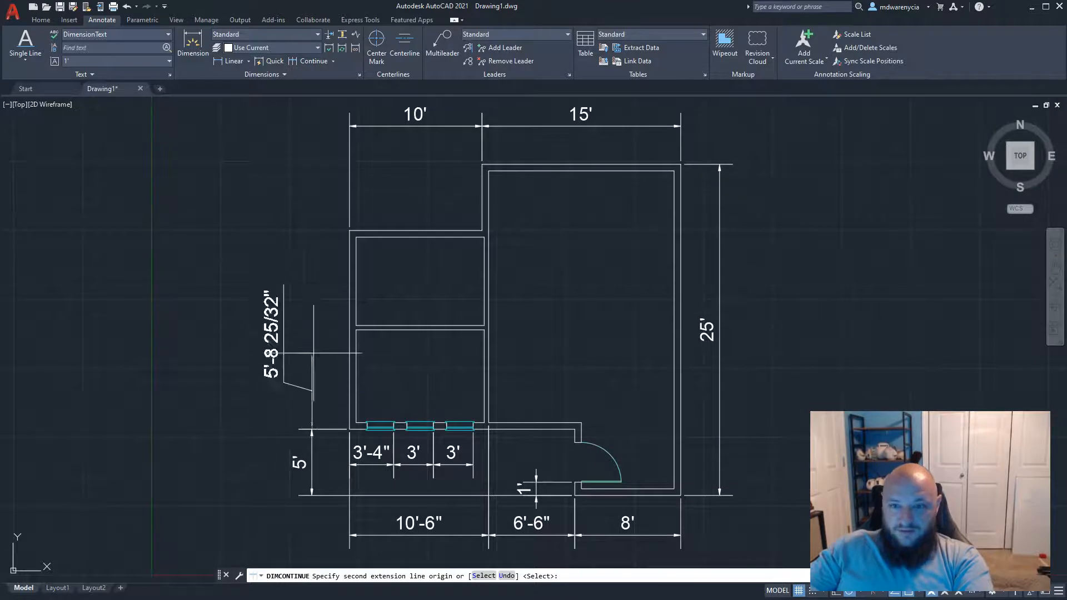
scroll(323, 341, up, 3)
click(407, 314)
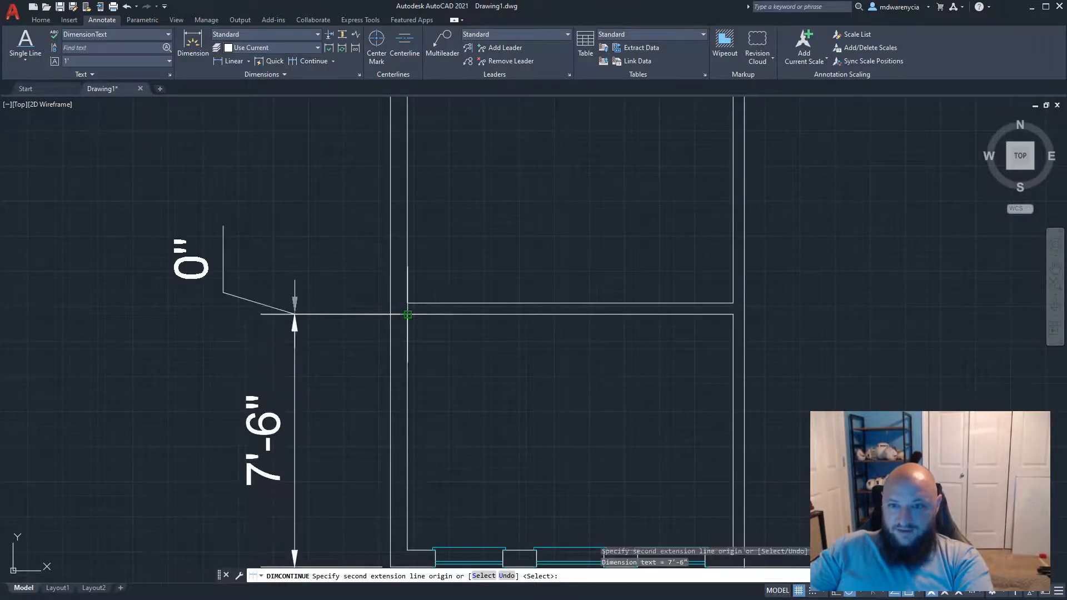
middle_drag(408, 315, 415, 280)
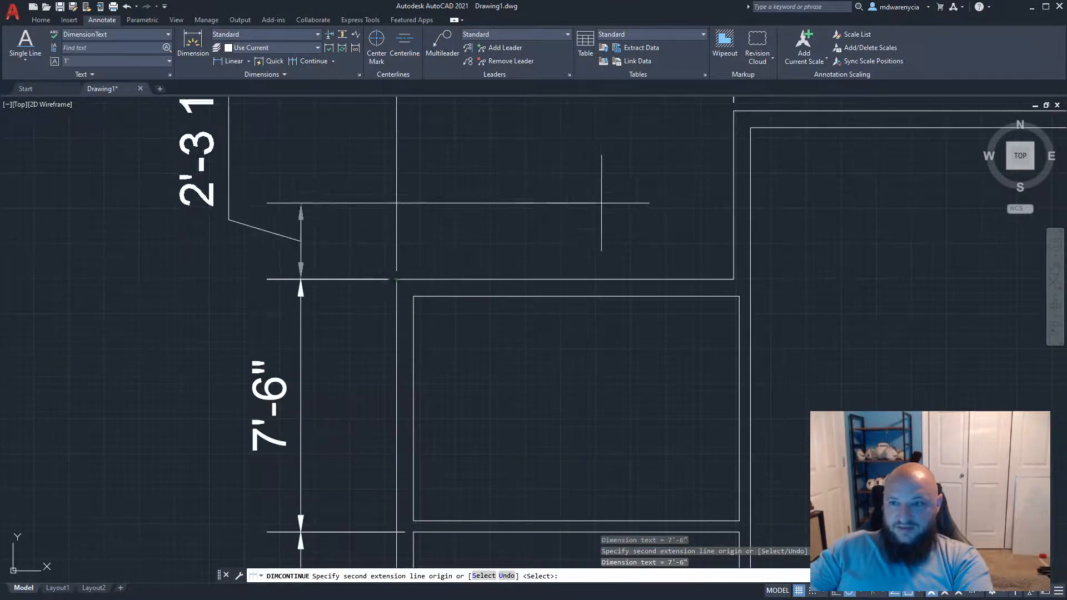
middle_drag(595, 202, 571, 410)
scroll(452, 262, down, 2)
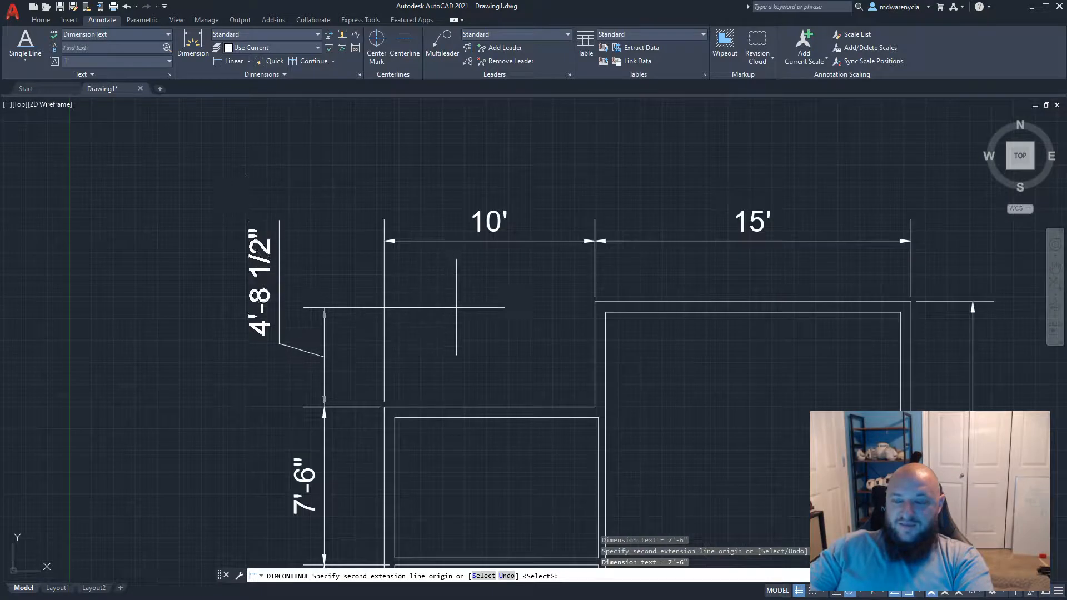
click(595, 302)
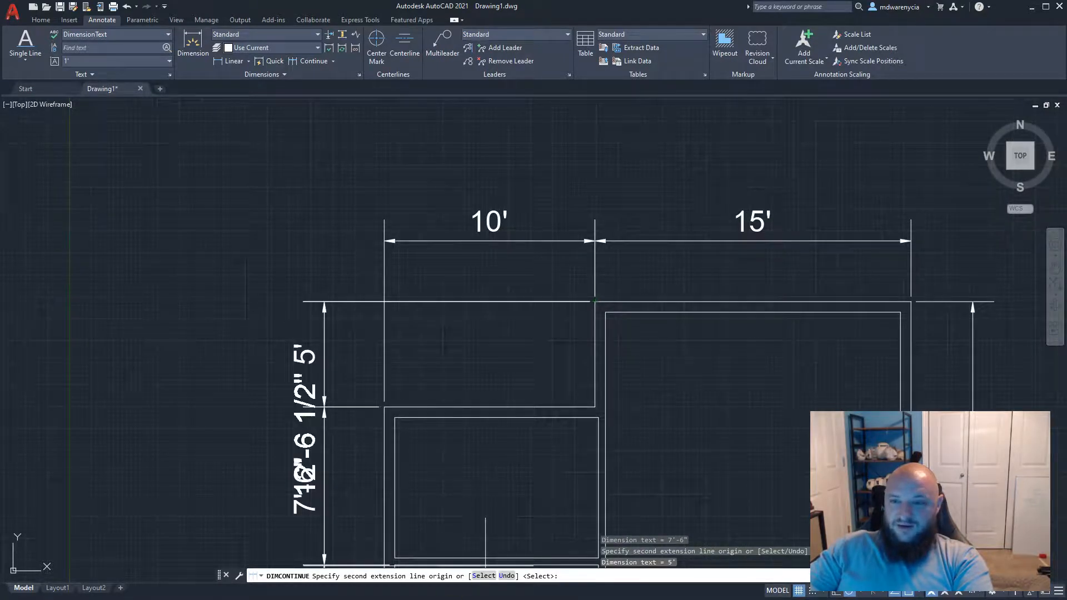
key(Escape)
scroll(339, 282, down, 4)
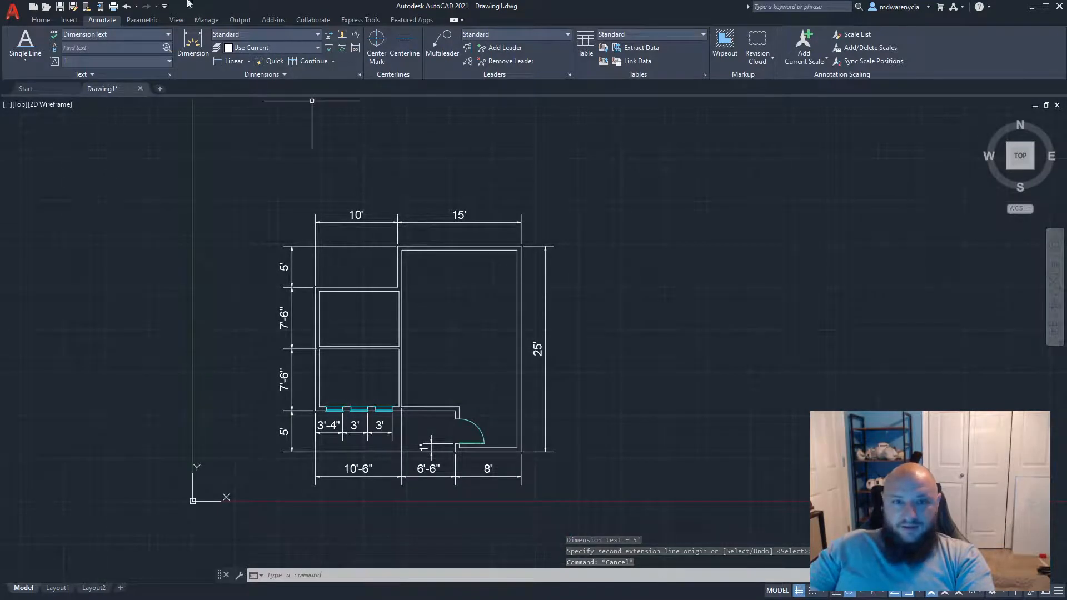
click(214, 61)
scroll(266, 246, up, 4)
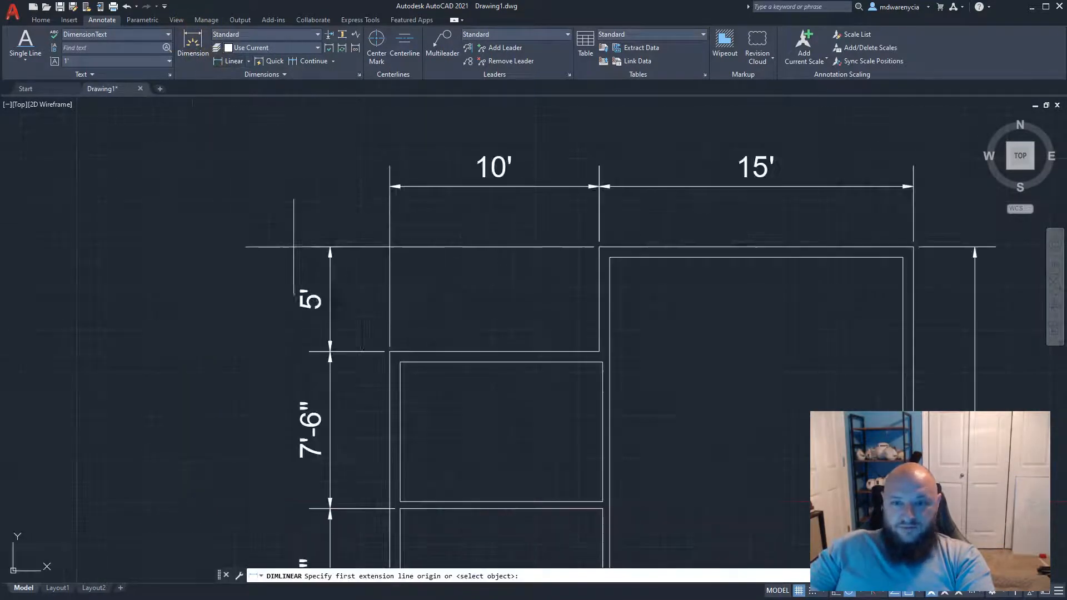
click(390, 351)
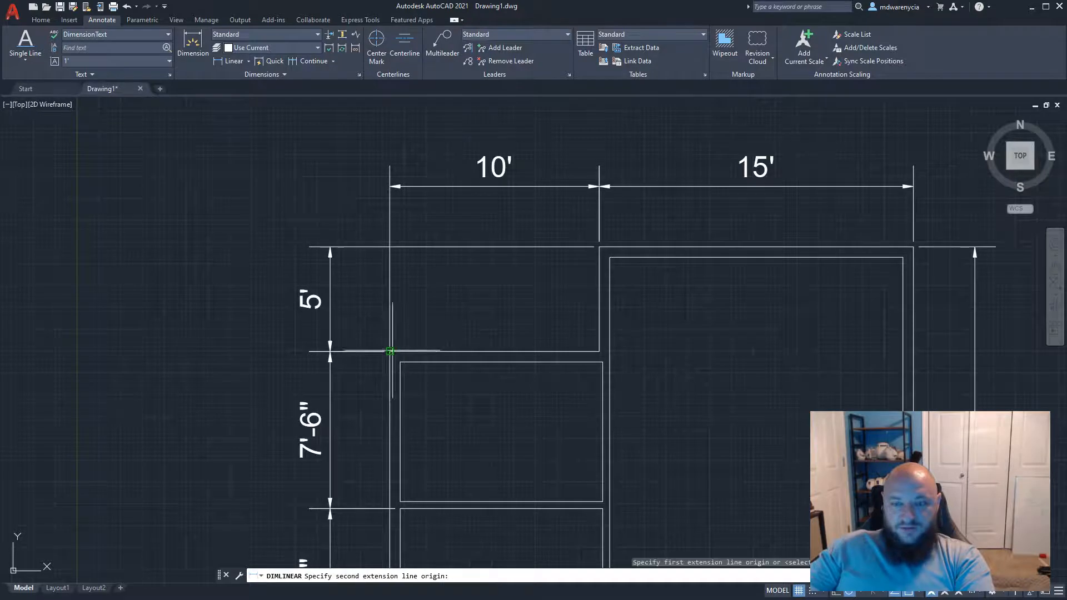
scroll(322, 307, down, 4)
scroll(322, 308, up, 4)
scroll(477, 294, down, 4)
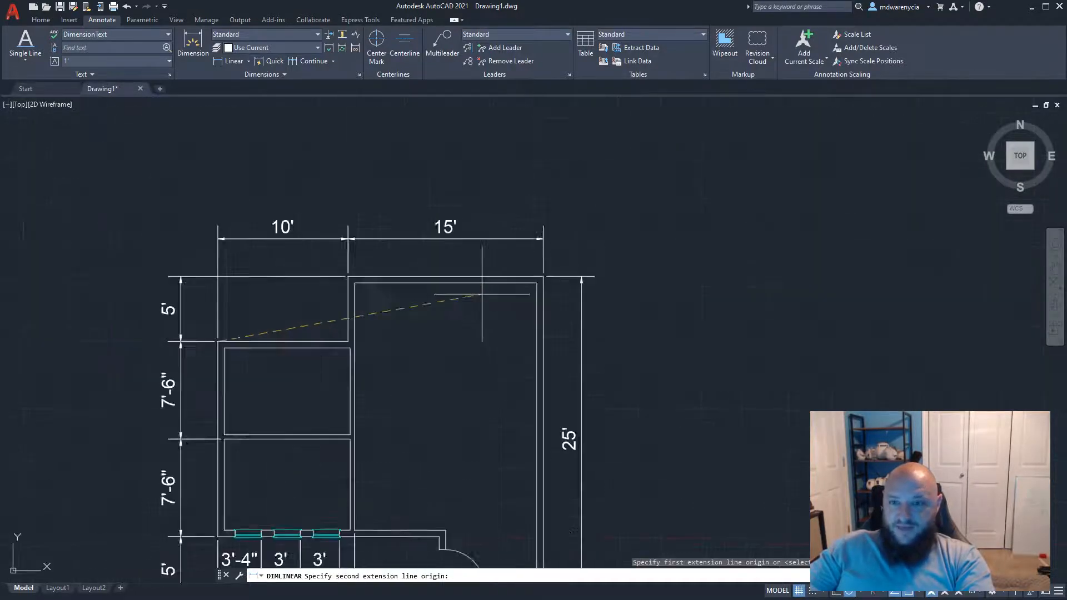
scroll(519, 285, up, 4)
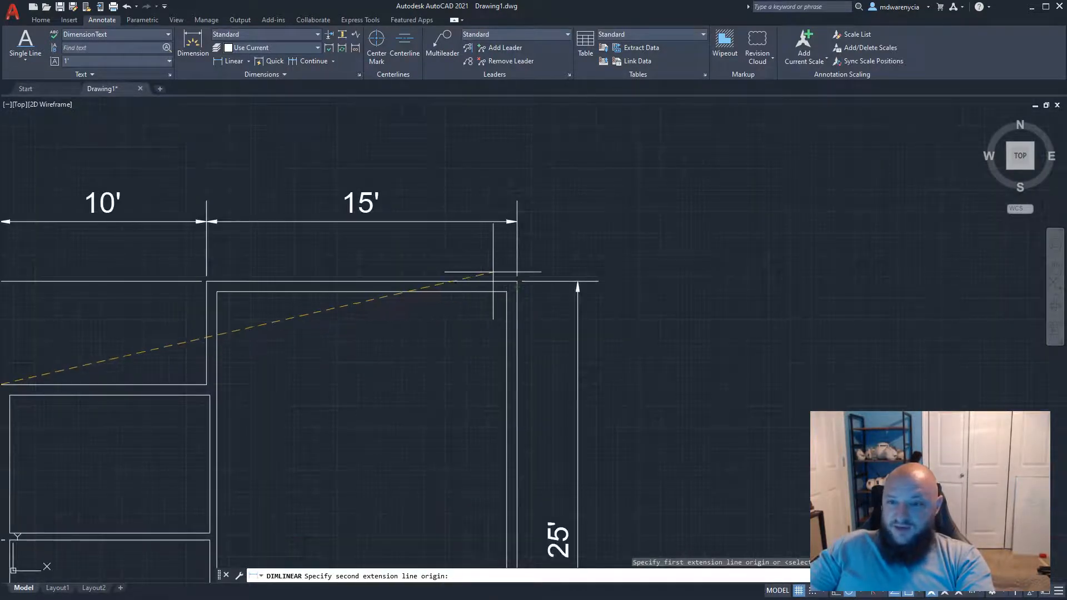
click(517, 281)
middle_drag(535, 328, 570, 347)
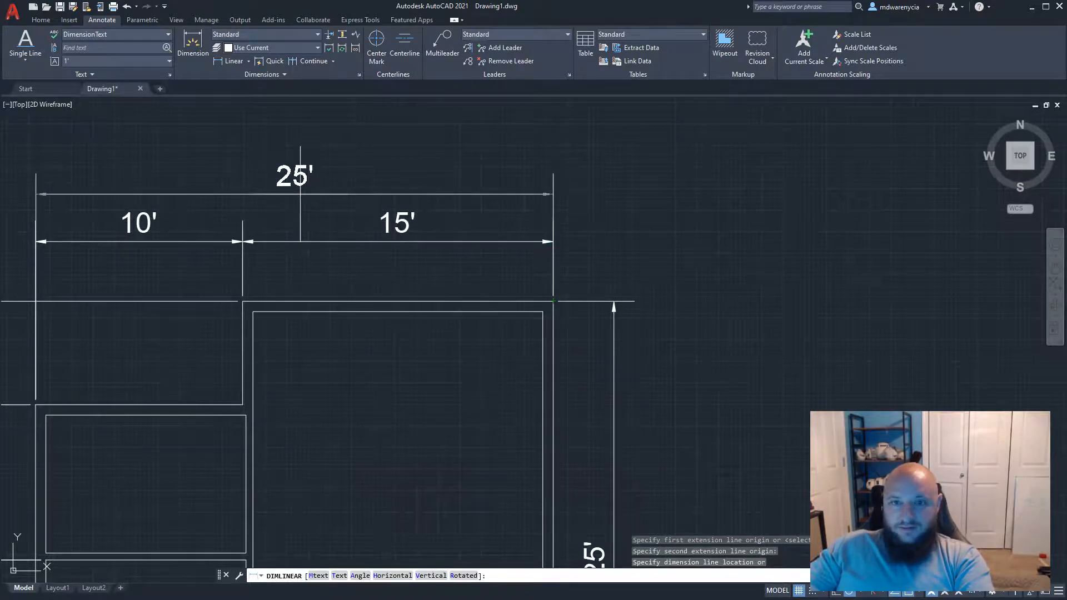
key(Escape)
click(167, 281)
click(122, 231)
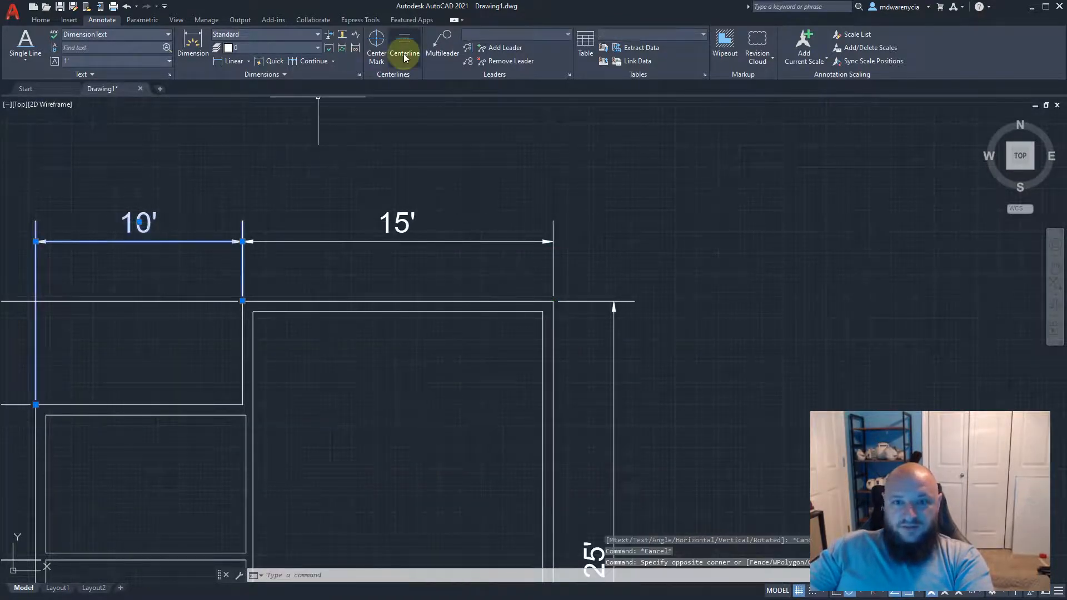
click(308, 61)
middle_drag(220, 225, 488, 196)
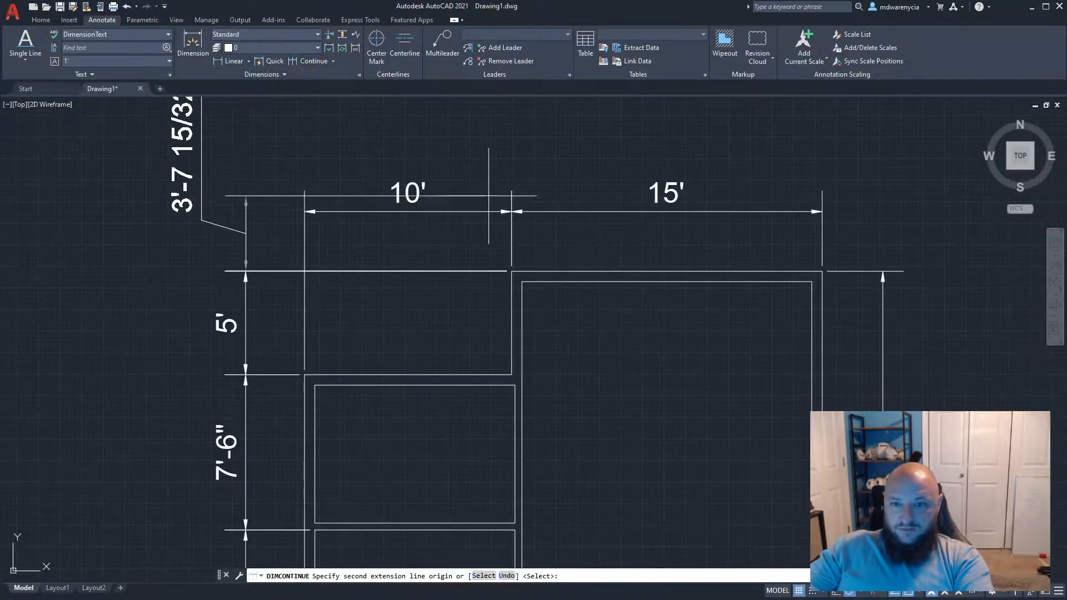
key(Escape)
Switch to baseline dimensioning and select the 10' dimension above the small rooms as the base dimension, measured from its left end
click(362, 239)
click(303, 190)
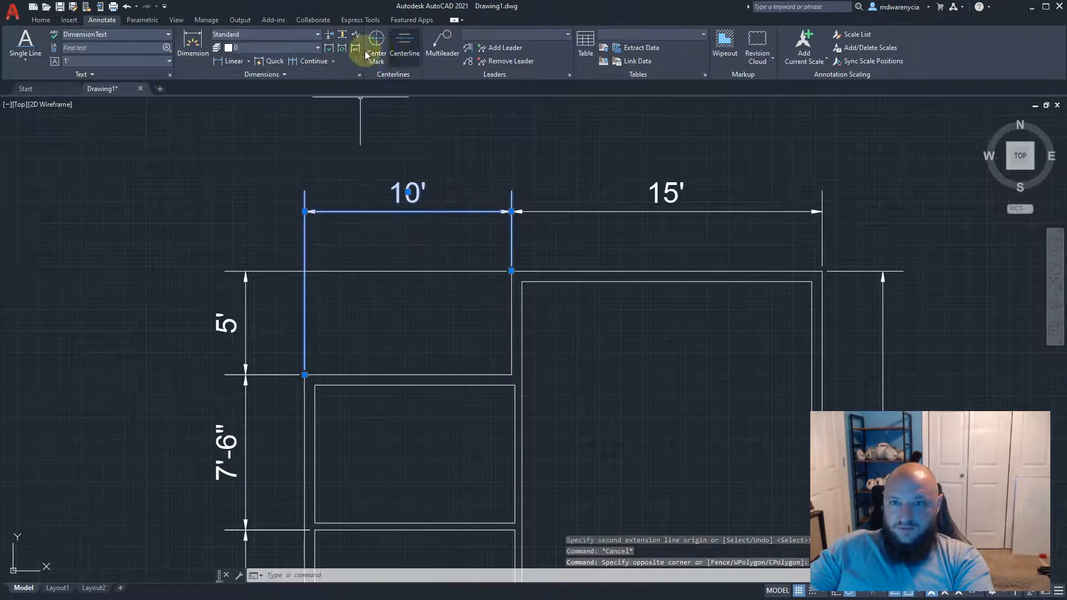
click(333, 62)
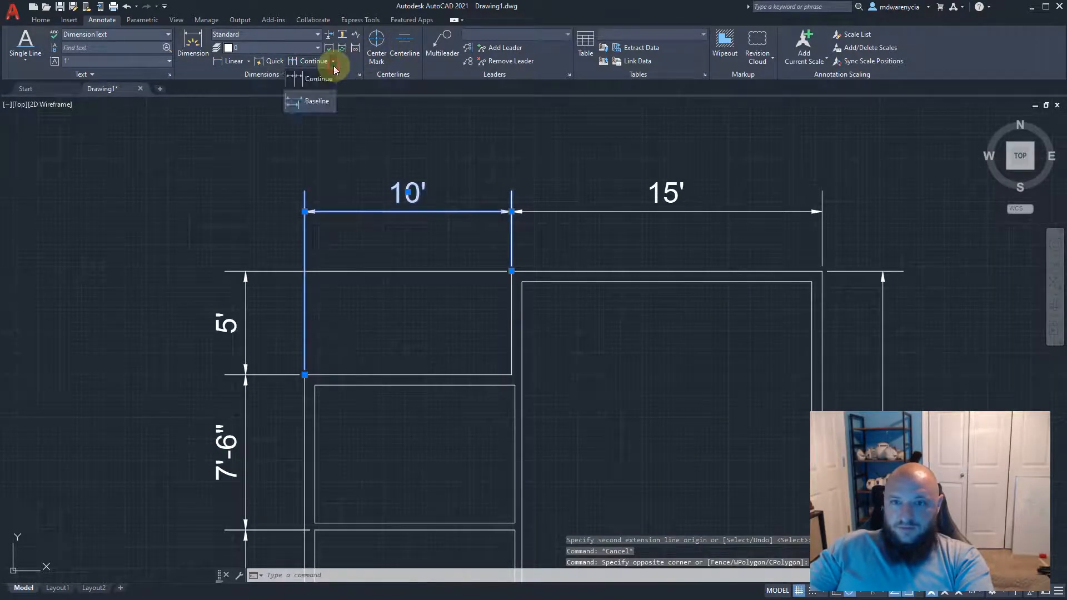
click(314, 101)
key(Escape)
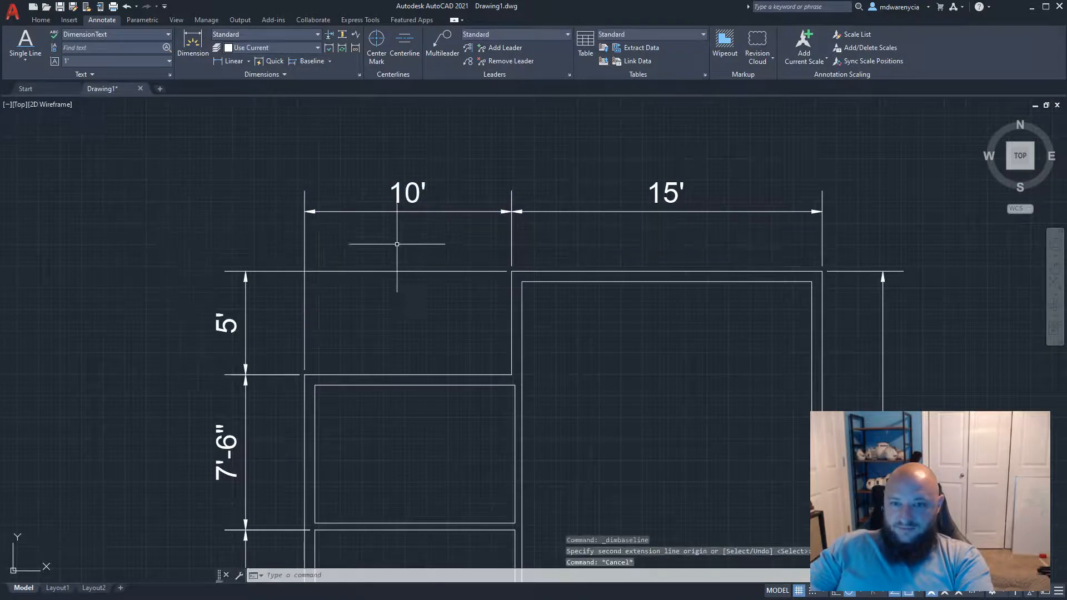
click(397, 244)
click(291, 205)
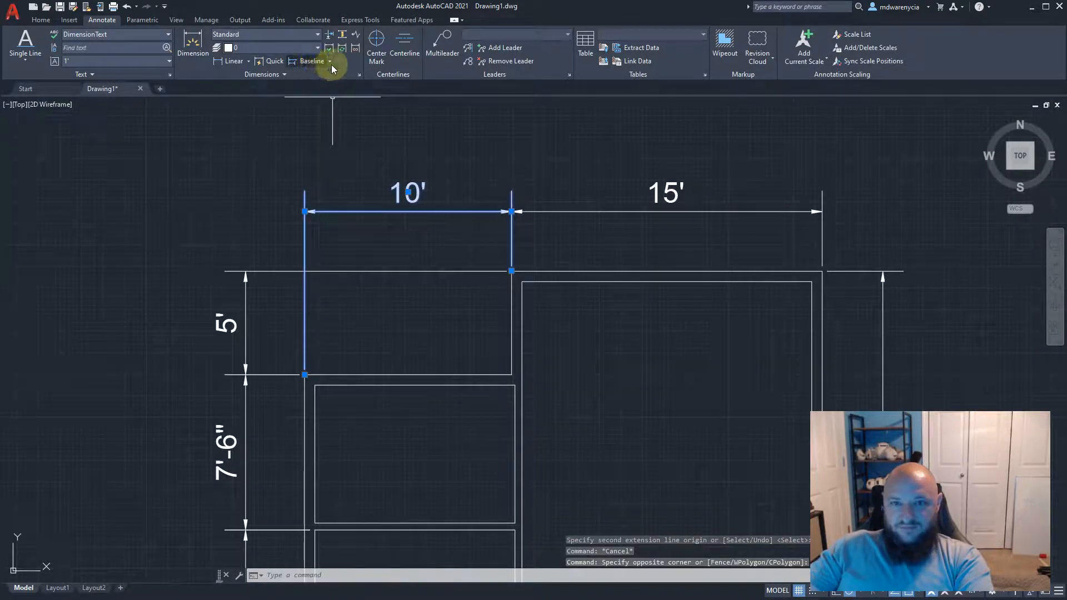
click(310, 62)
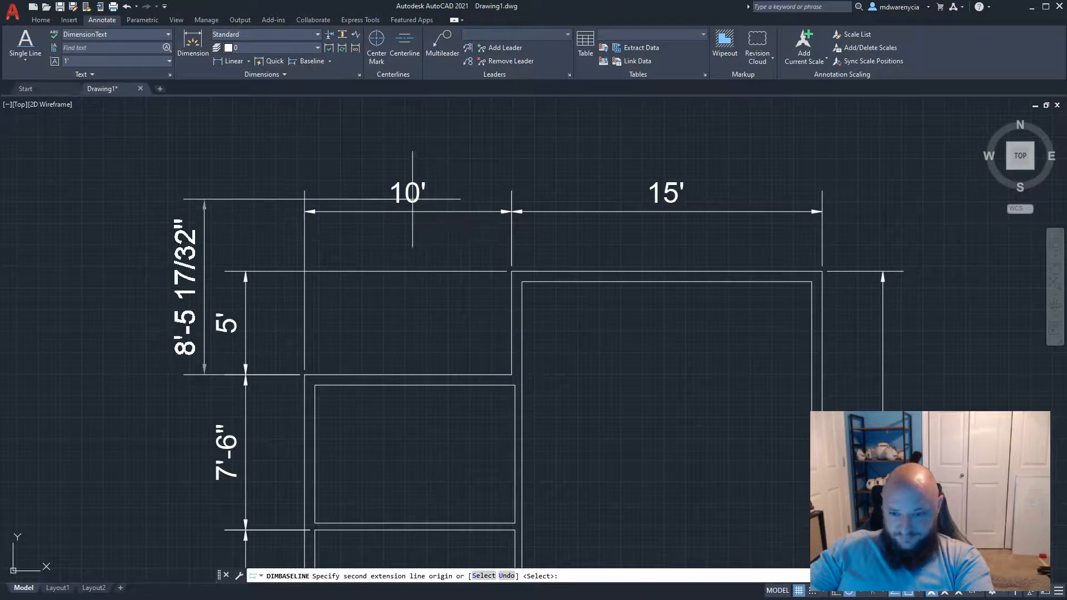
text(s)
key(Return)
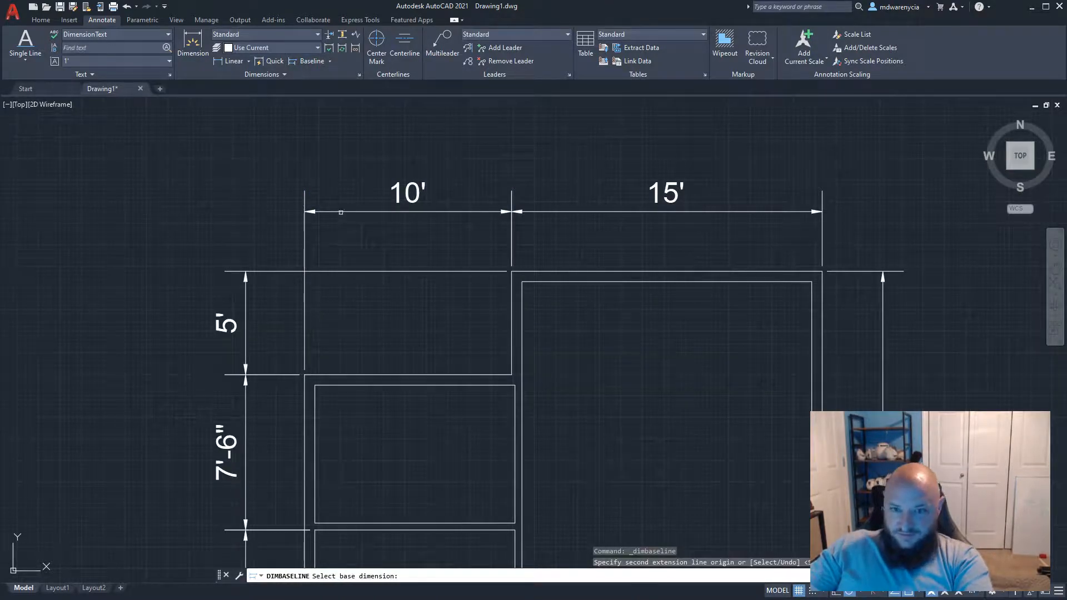
click(341, 213)
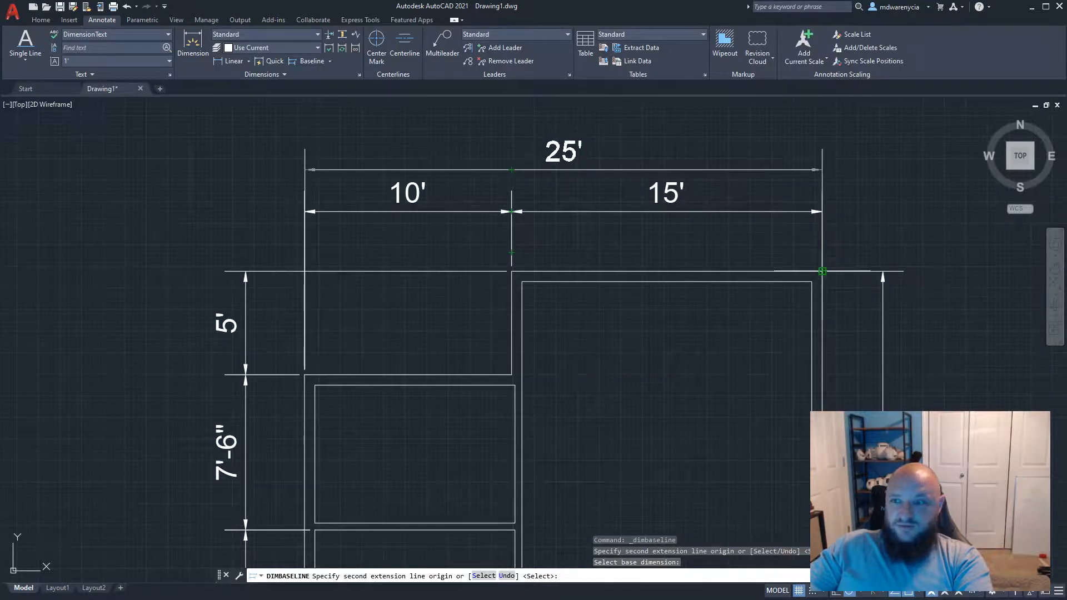
key(Escape)
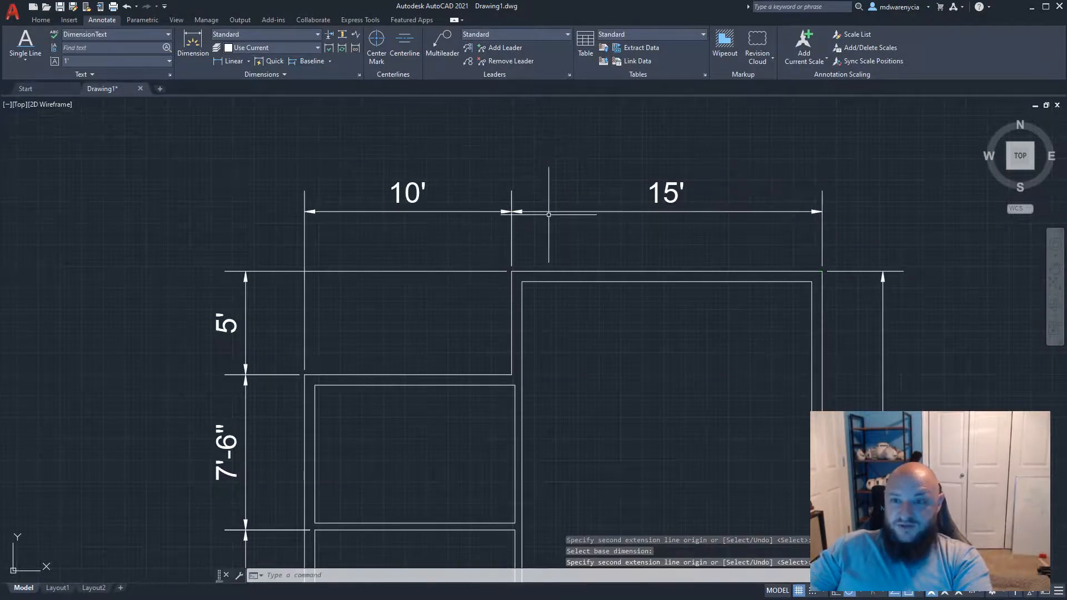
Add a baseline dimension above the top chain, extending to the large room's upper-right outer corner
click(340, 250)
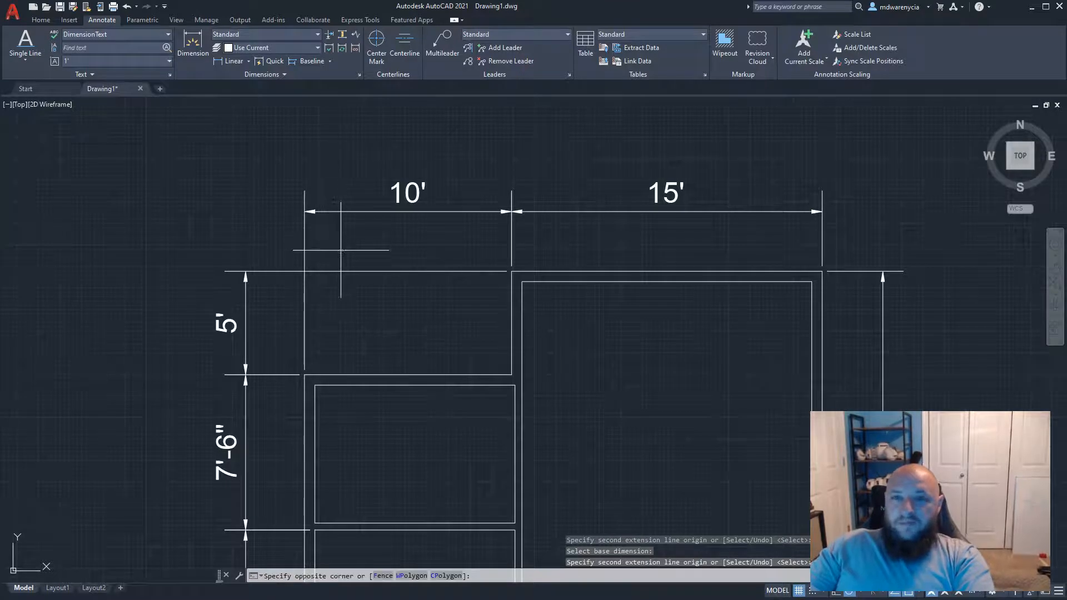
click(273, 129)
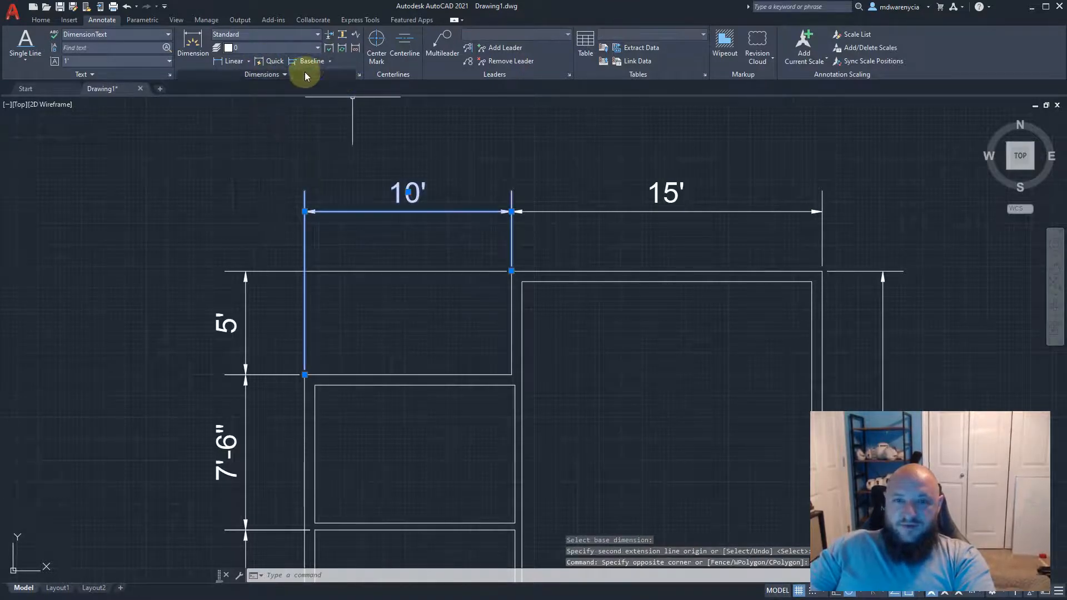
click(325, 65)
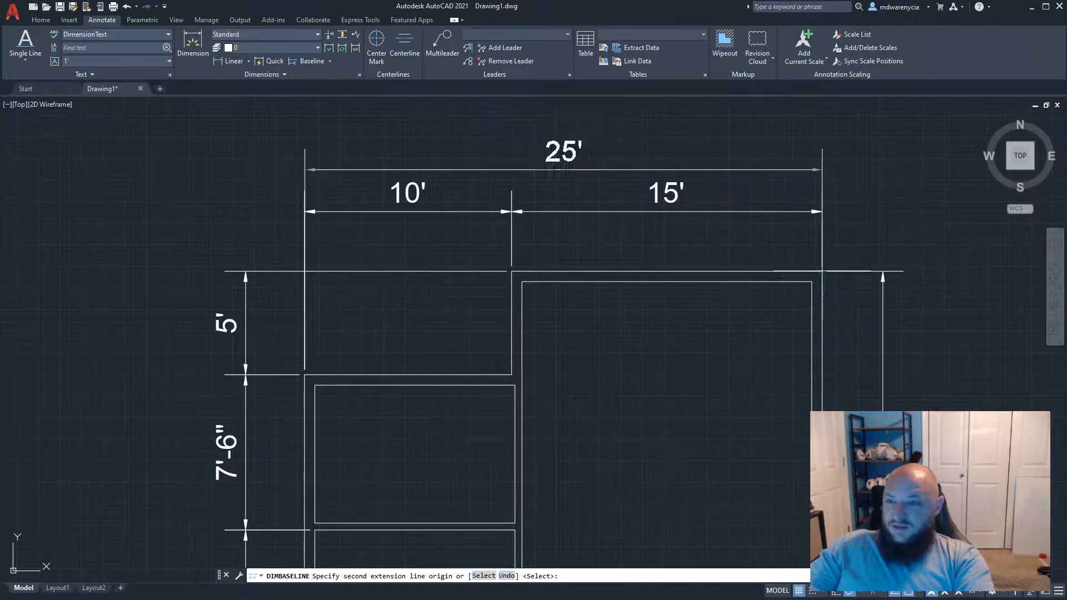
click(822, 271)
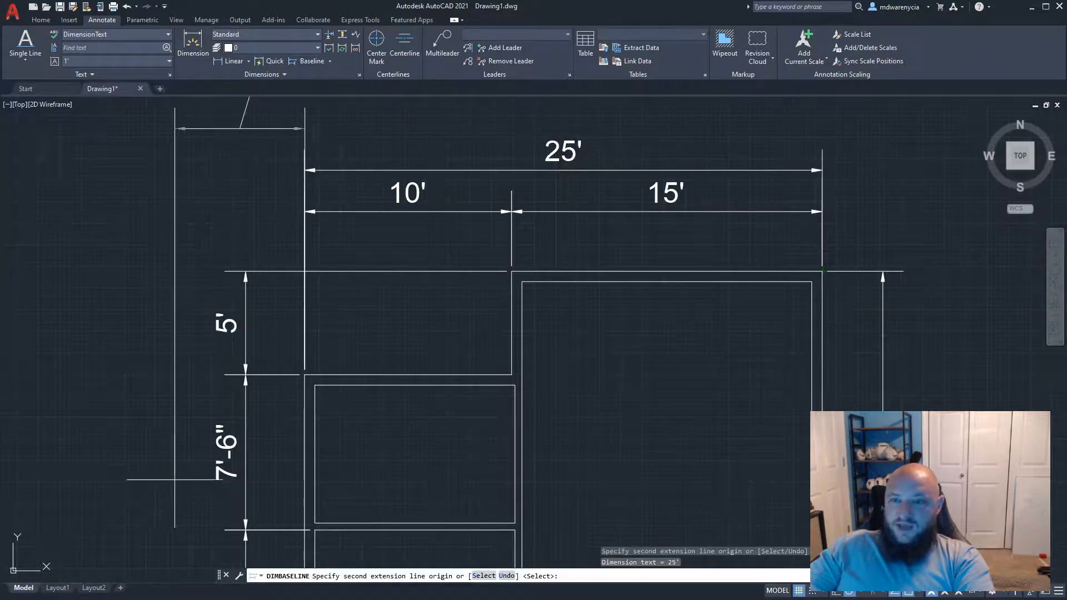
key(Escape)
Add a baseline dimension below the bottom chain, using the 8' dimension as base and extending to the building's lower-left outer corner
middle_drag(493, 405, 455, 292)
scroll(455, 293, down, 3)
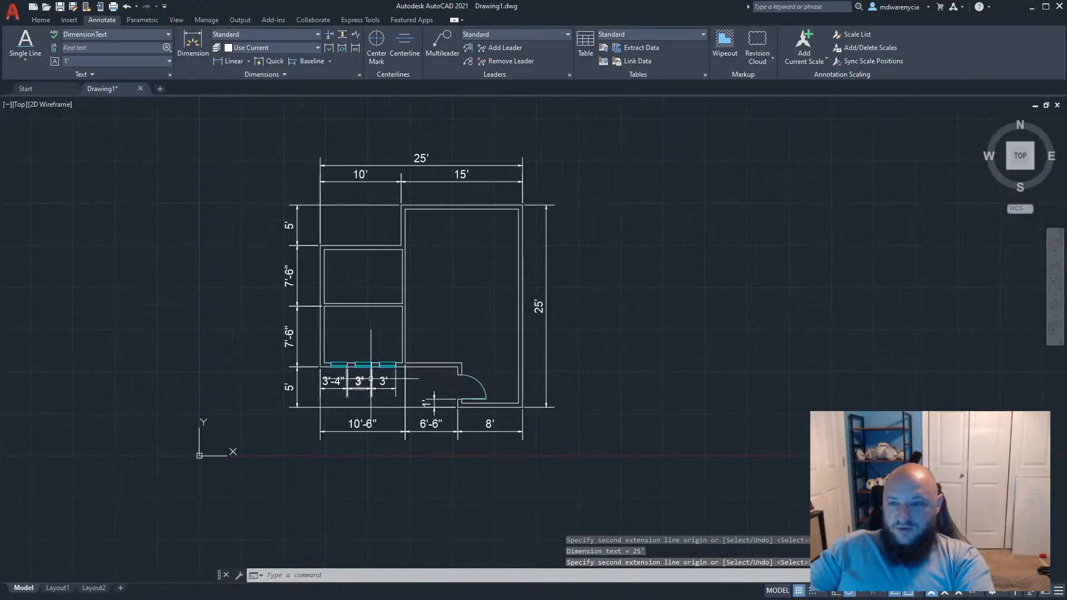
scroll(581, 291, up, 1)
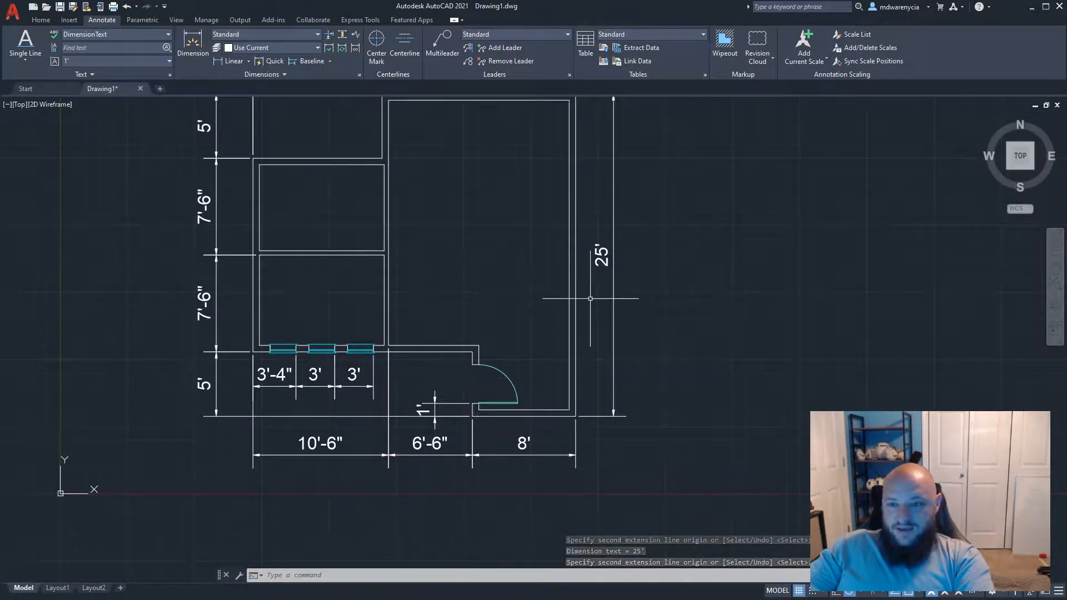
click(310, 62)
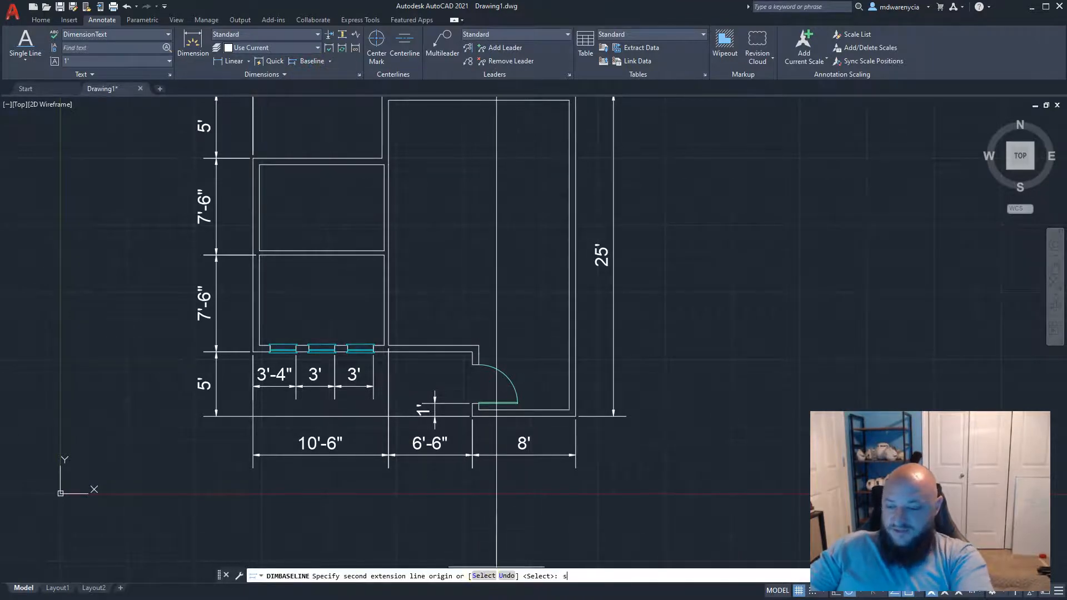
click(482, 576)
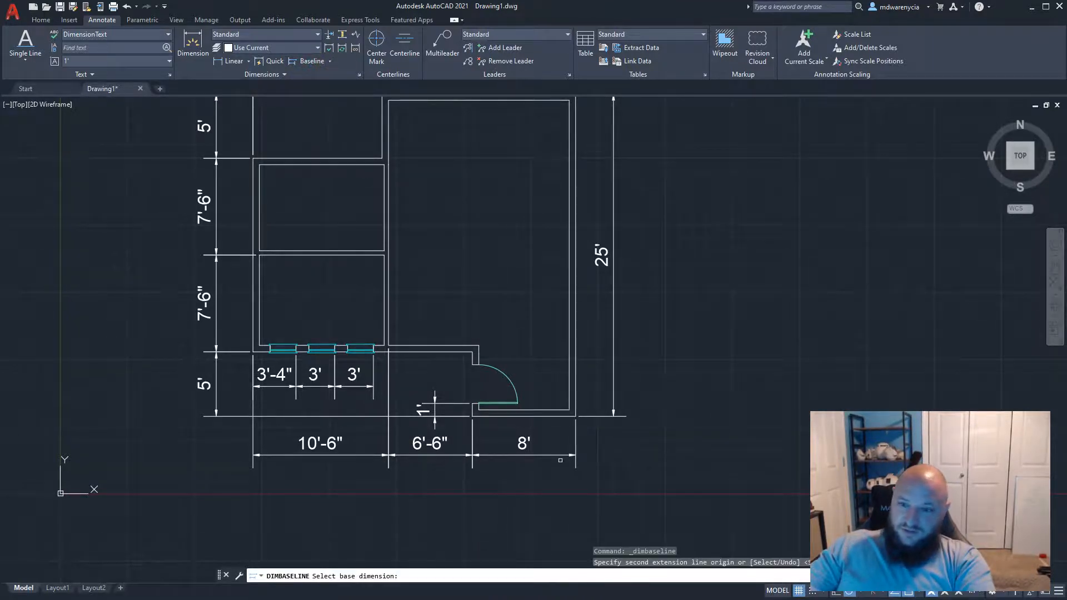
click(553, 454)
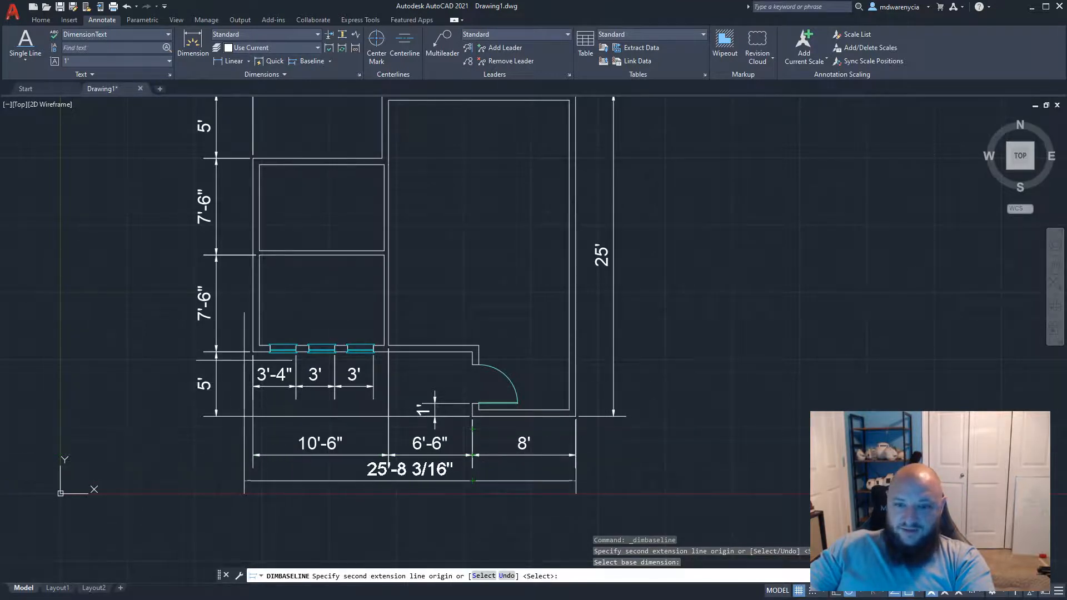
scroll(254, 367, up, 4)
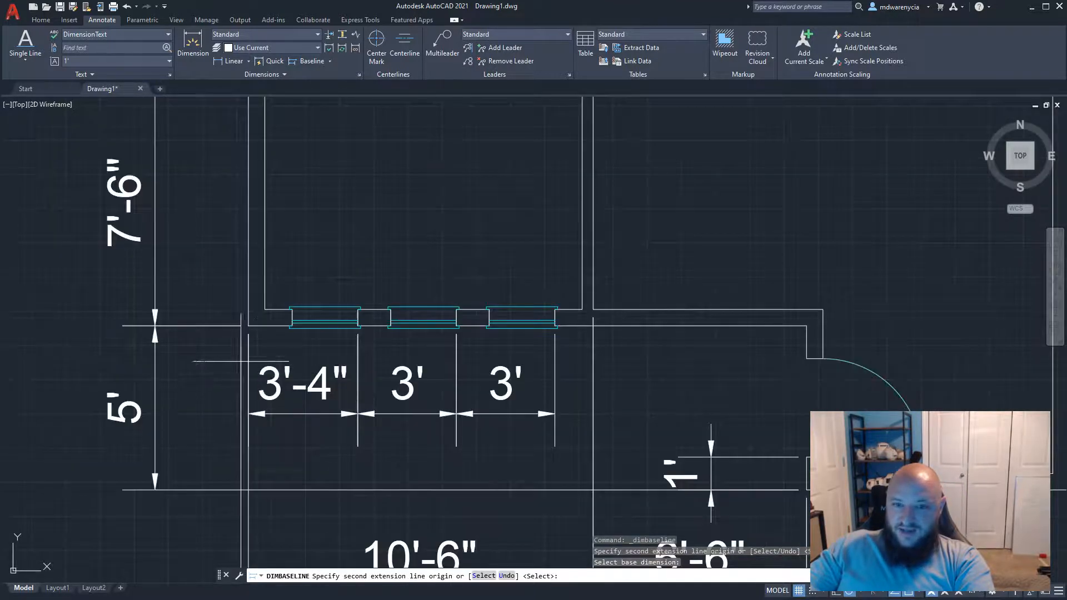
click(249, 326)
scroll(135, 462, down, 4)
key(Escape)
middle_drag(174, 474, 291, 462)
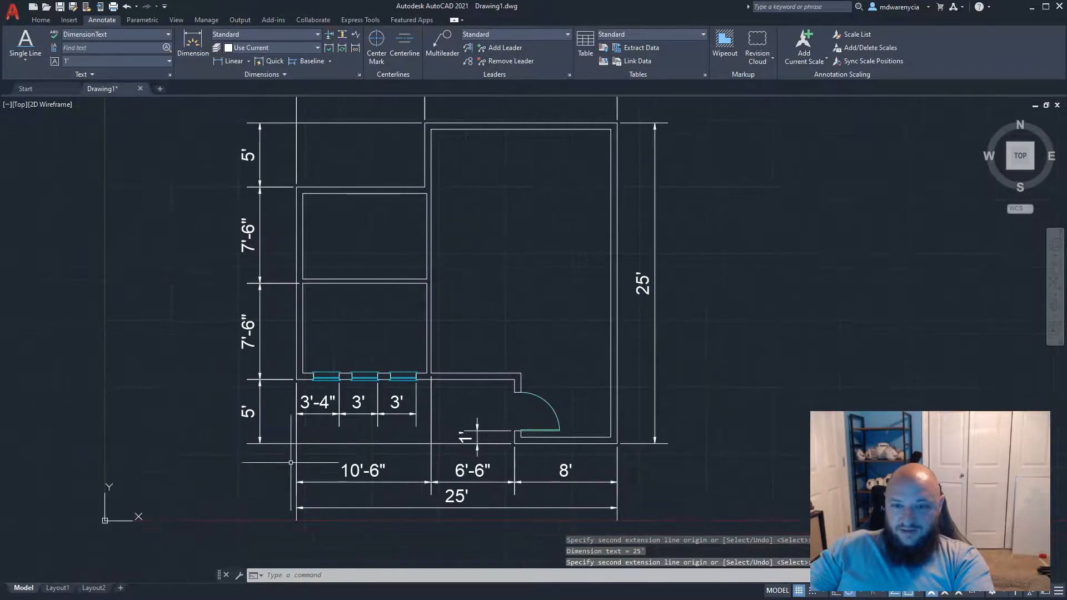
Add a vertical baseline dimension outside the left chain, from the lowest 5' dimension up to the large room's upper-left outer corner
click(304, 62)
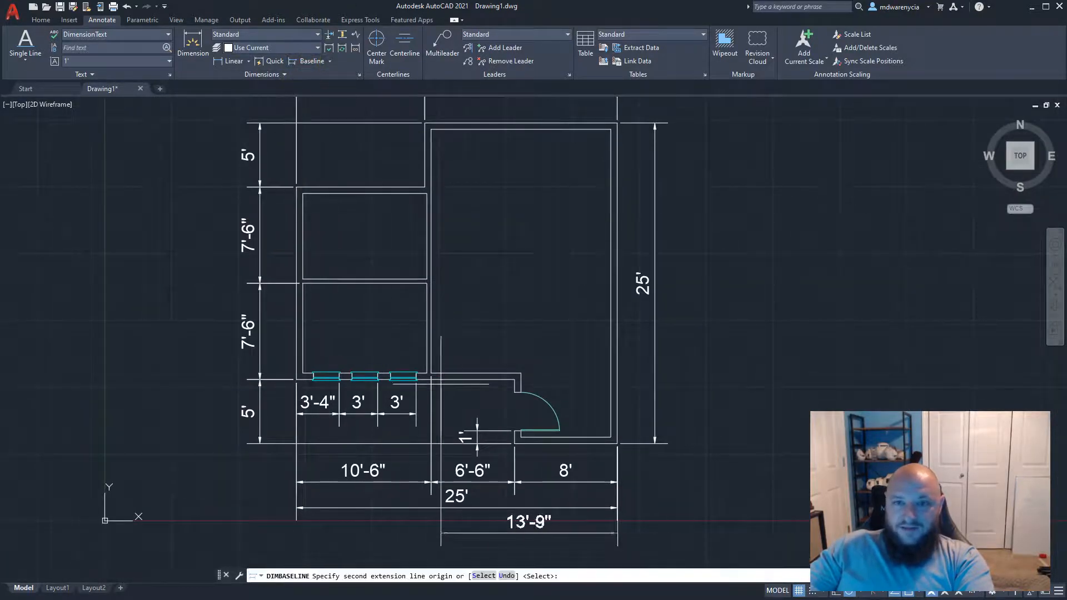
key(Return)
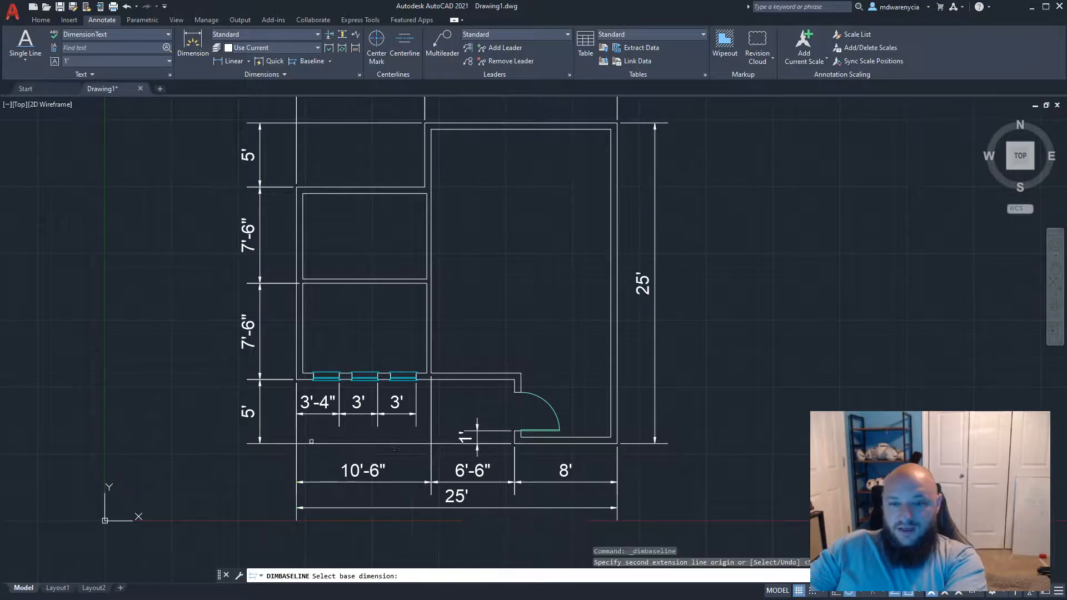
click(258, 440)
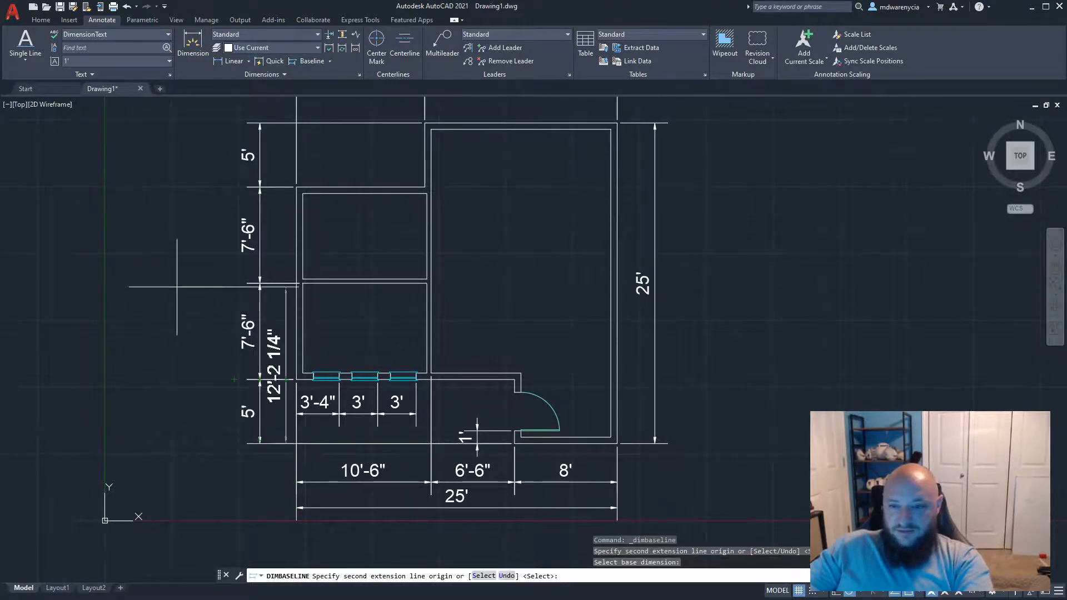
middle_drag(384, 136, 386, 259)
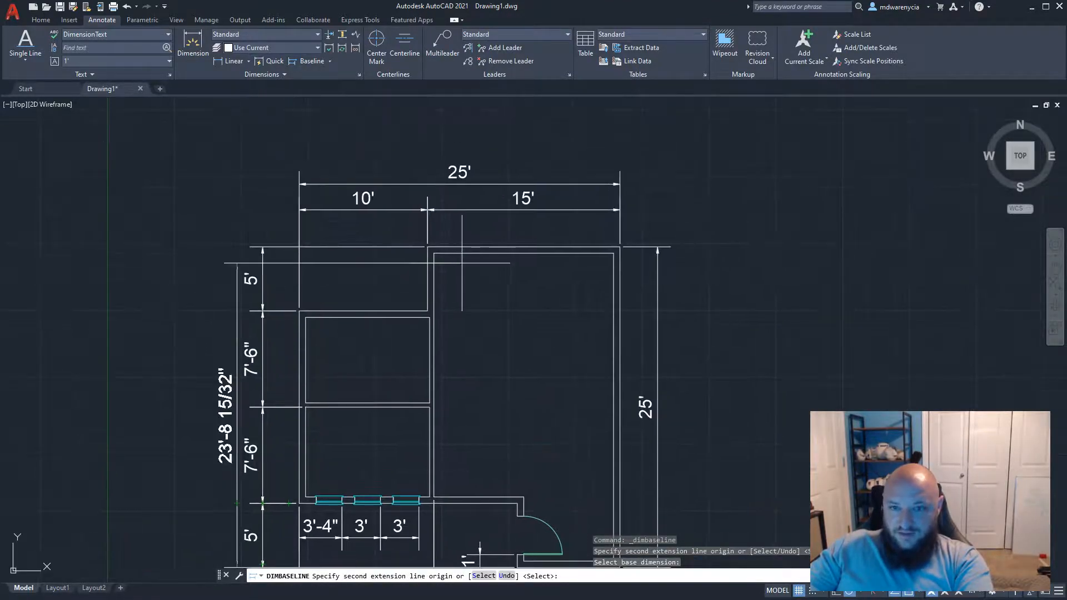
click(428, 246)
key(Escape)
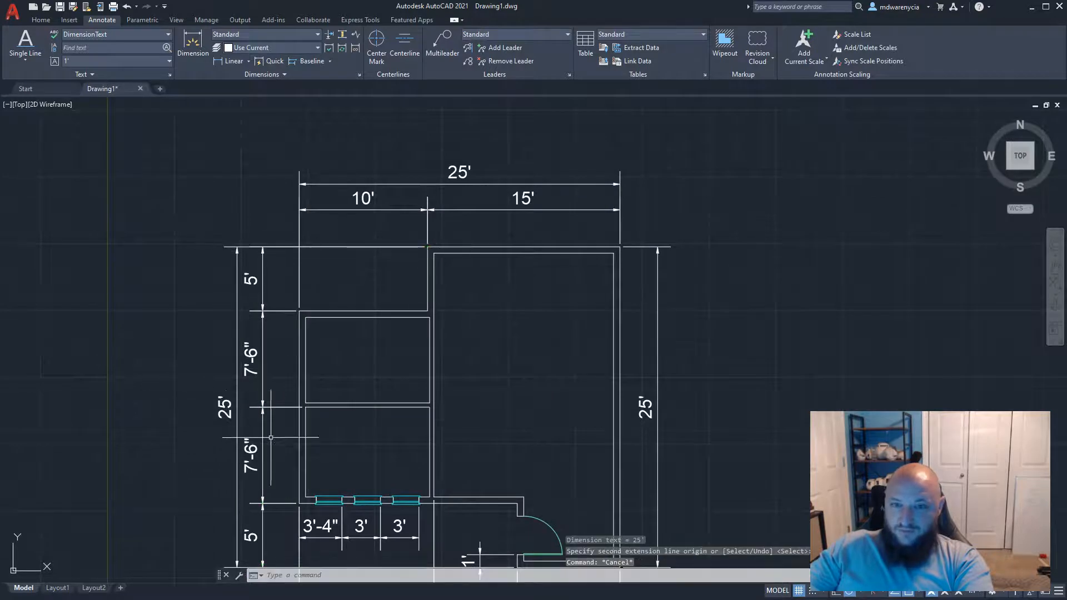
Stretch the left extension origin of the overall bottom dimension to the inside corner of the left wall
middle_drag(328, 466, 350, 356)
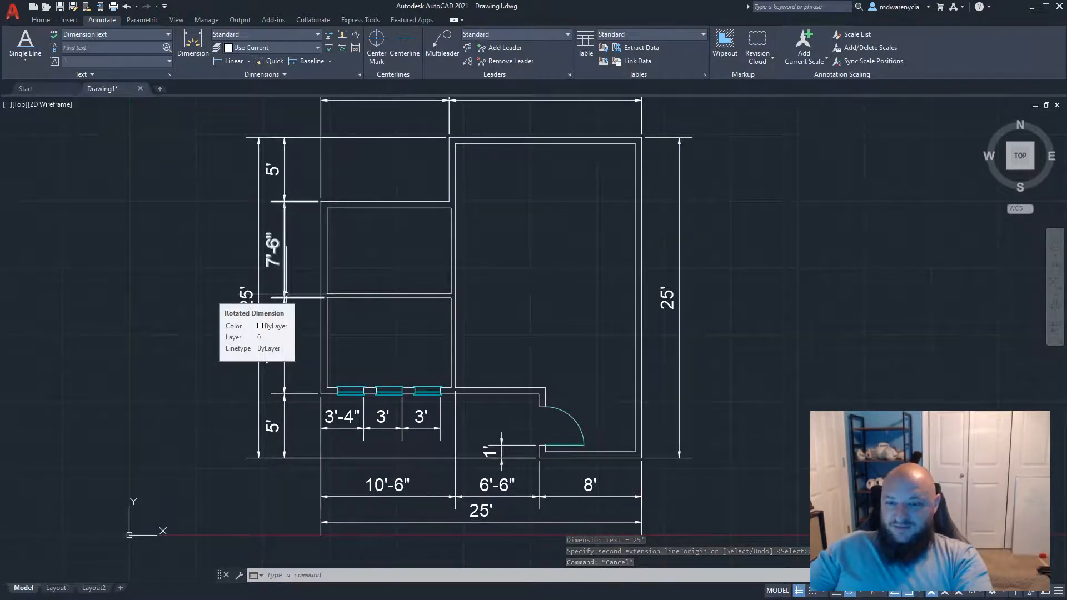
scroll(300, 225, up, 2)
scroll(317, 230, down, 2)
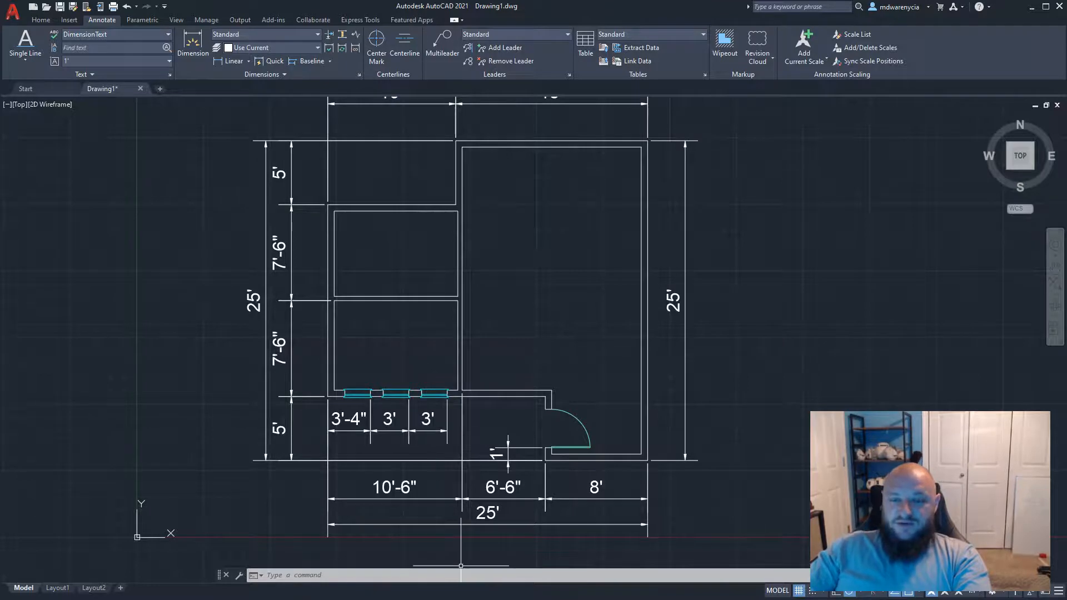
scroll(294, 499, up, 5)
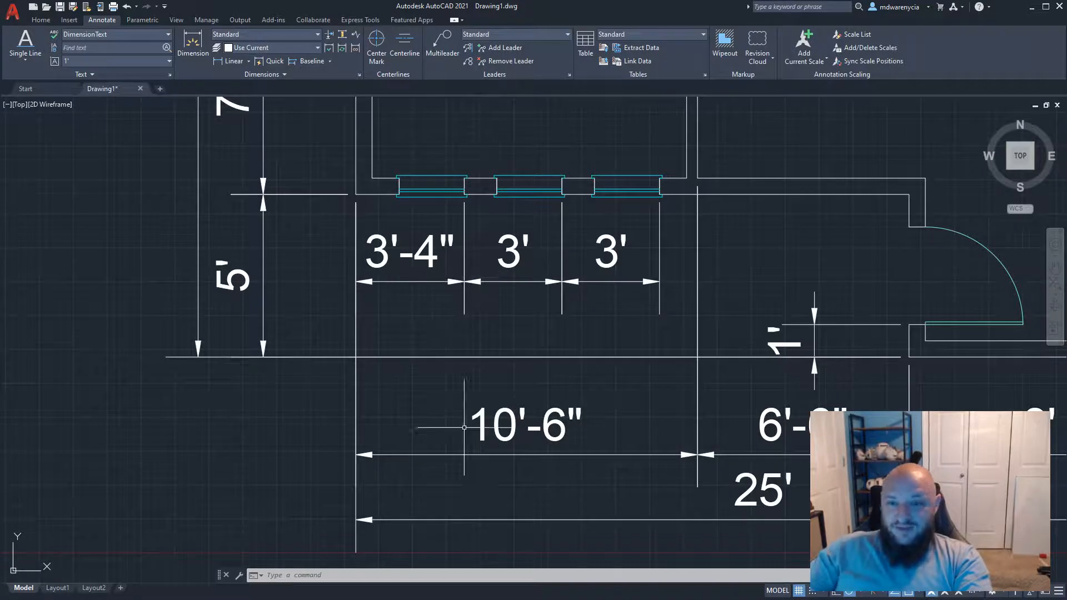
middle_drag(627, 370, 416, 348)
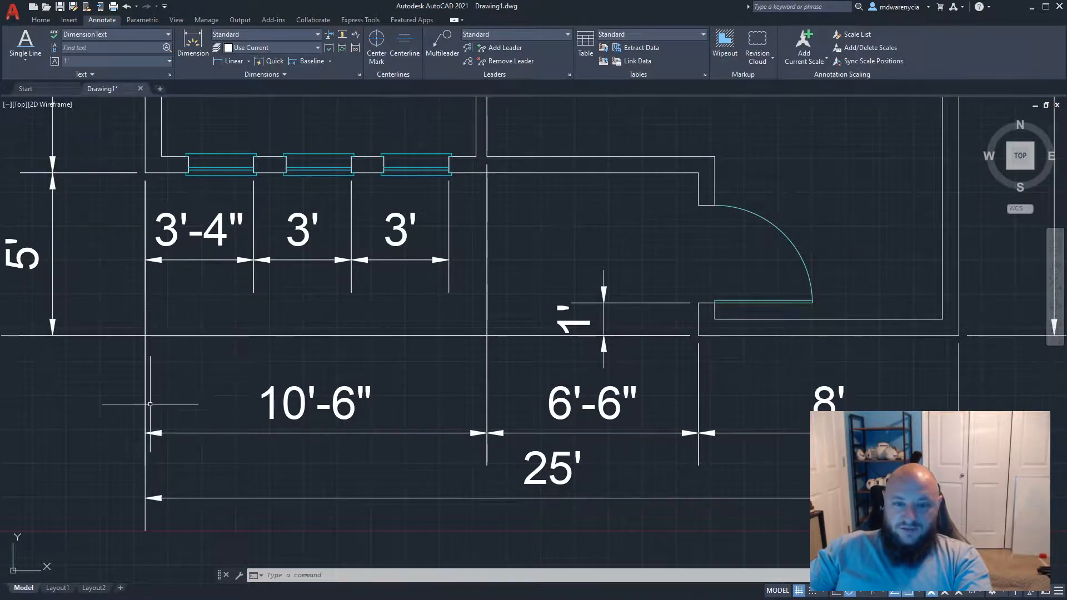
middle_drag(144, 388, 171, 405)
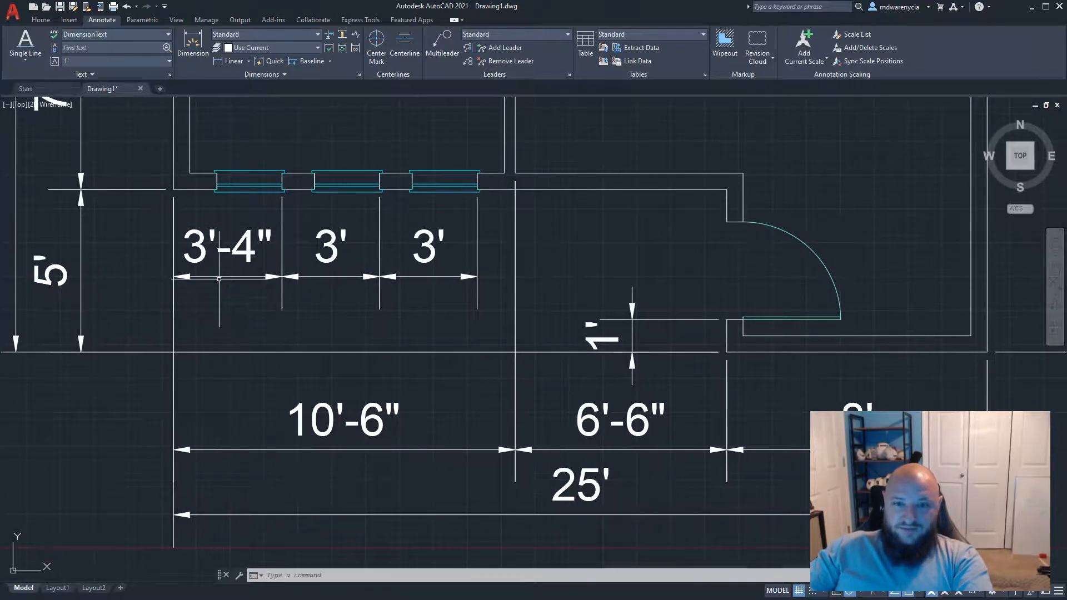
click(186, 286)
click(167, 294)
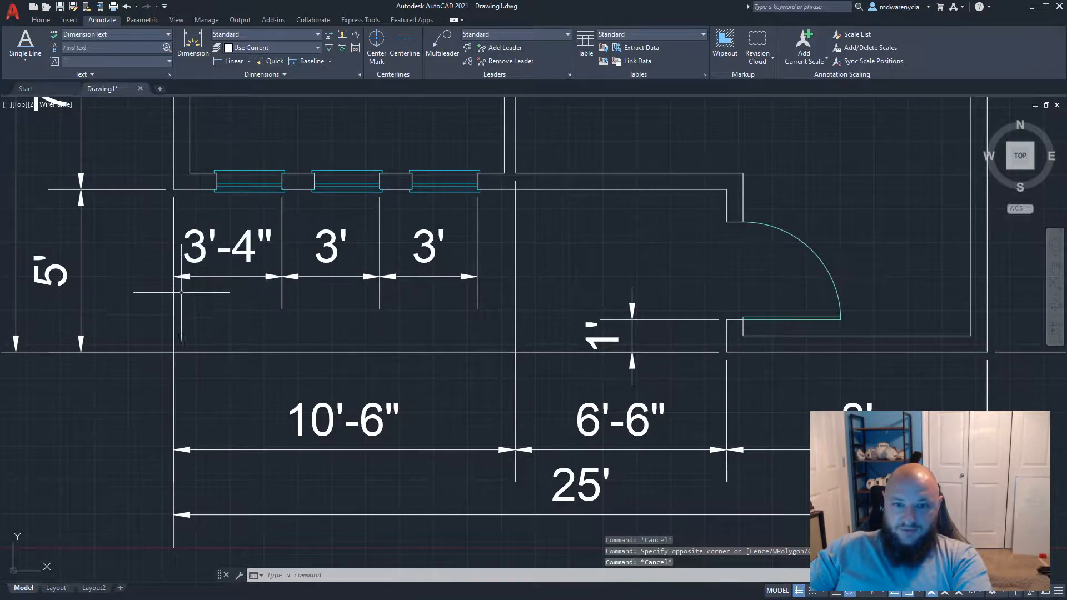
click(174, 323)
click(174, 189)
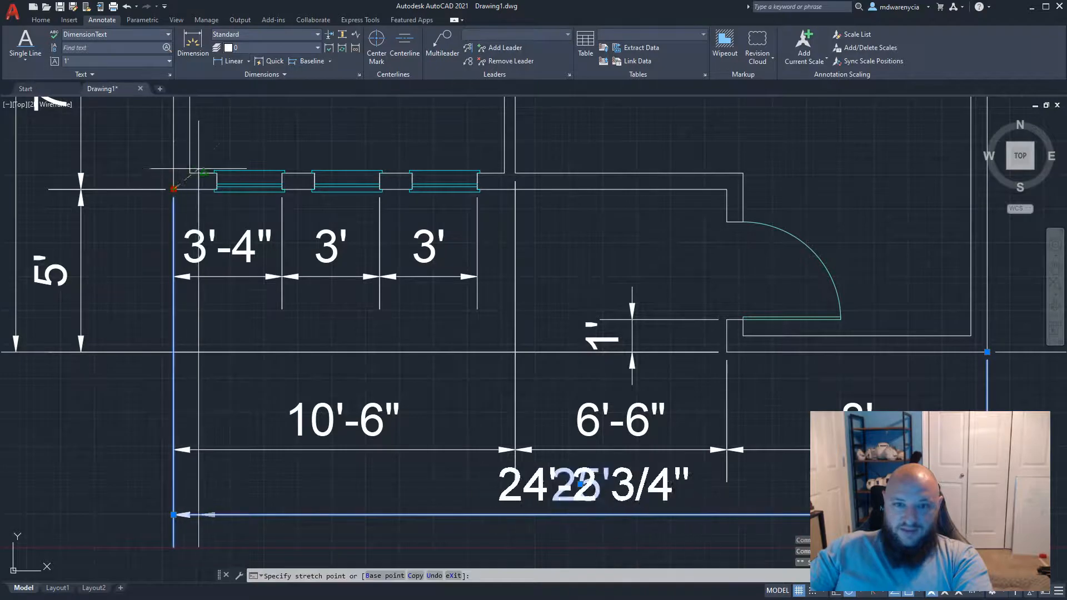
click(189, 173)
key(Escape)
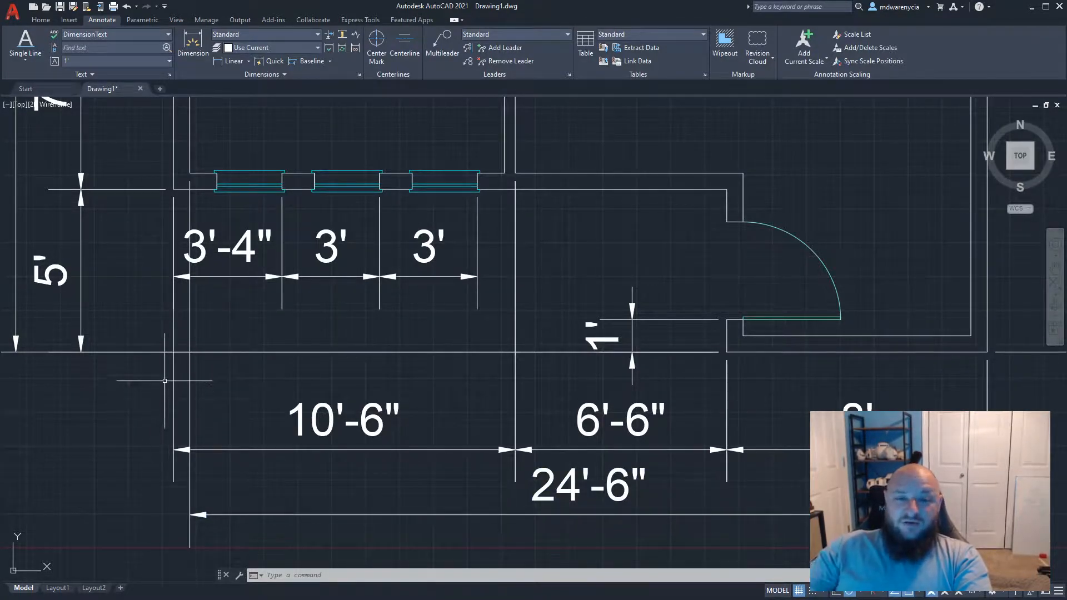
Move the overall bottom dimension's left extension origin back to the building's lower-left outer corner
click(190, 383)
click(190, 180)
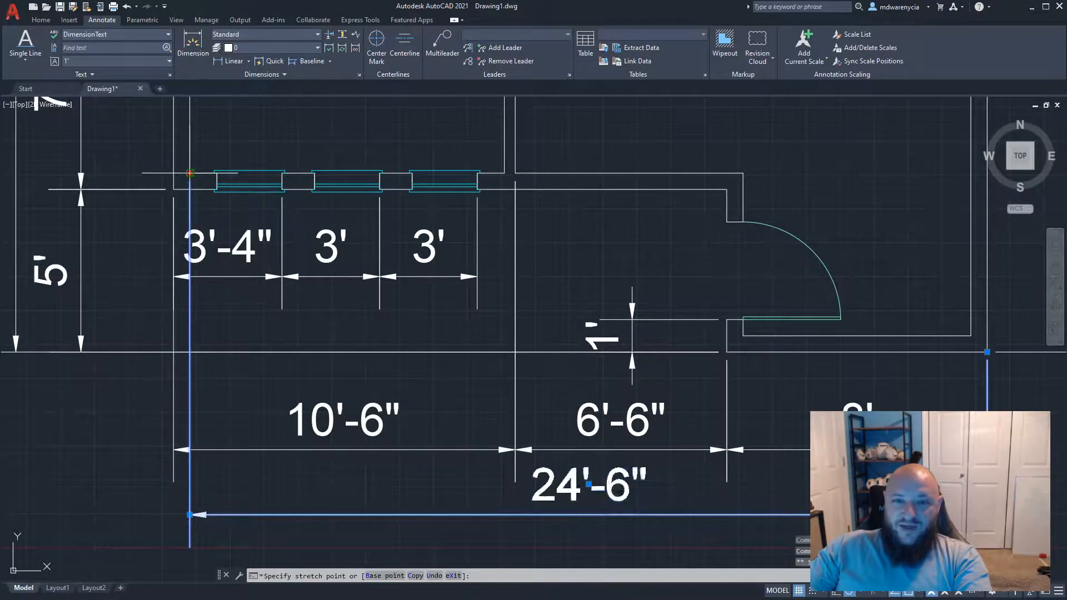
click(173, 188)
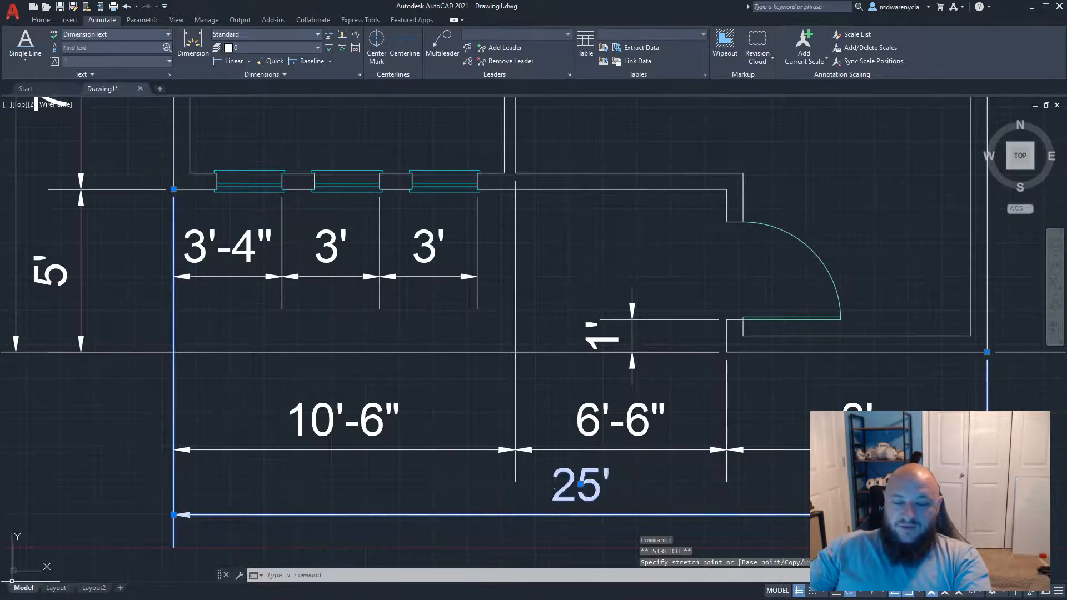
key(Escape)
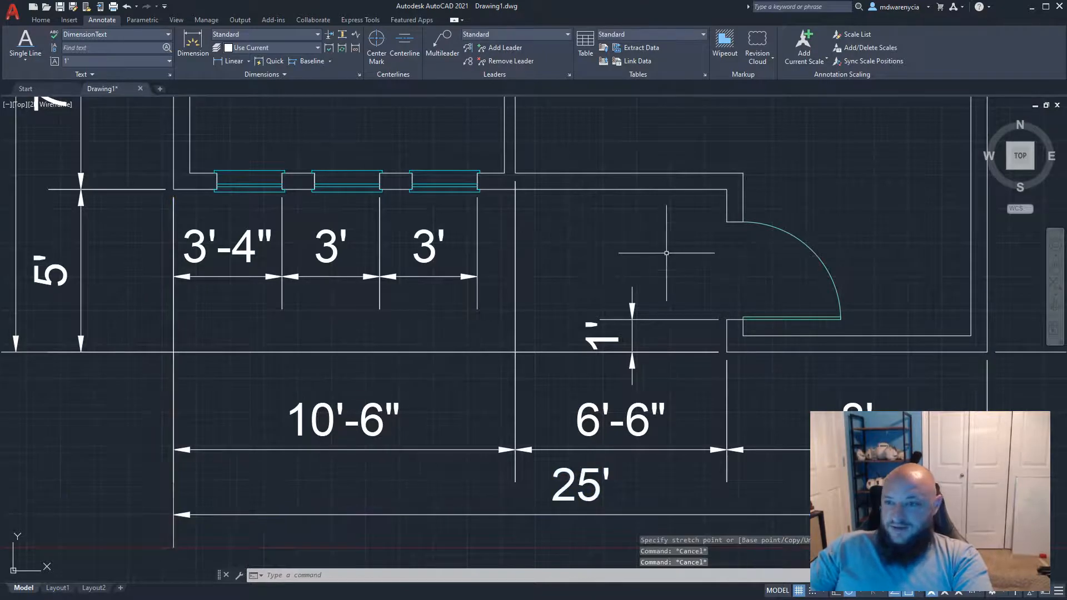
key(Escape)
middle_drag(705, 236, 581, 280)
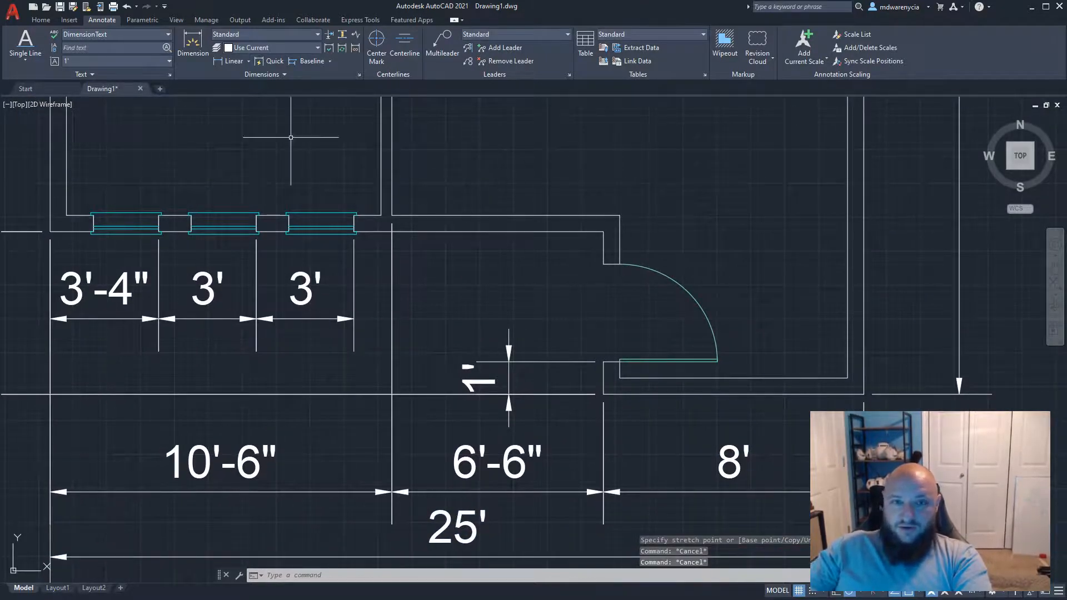
click(231, 61)
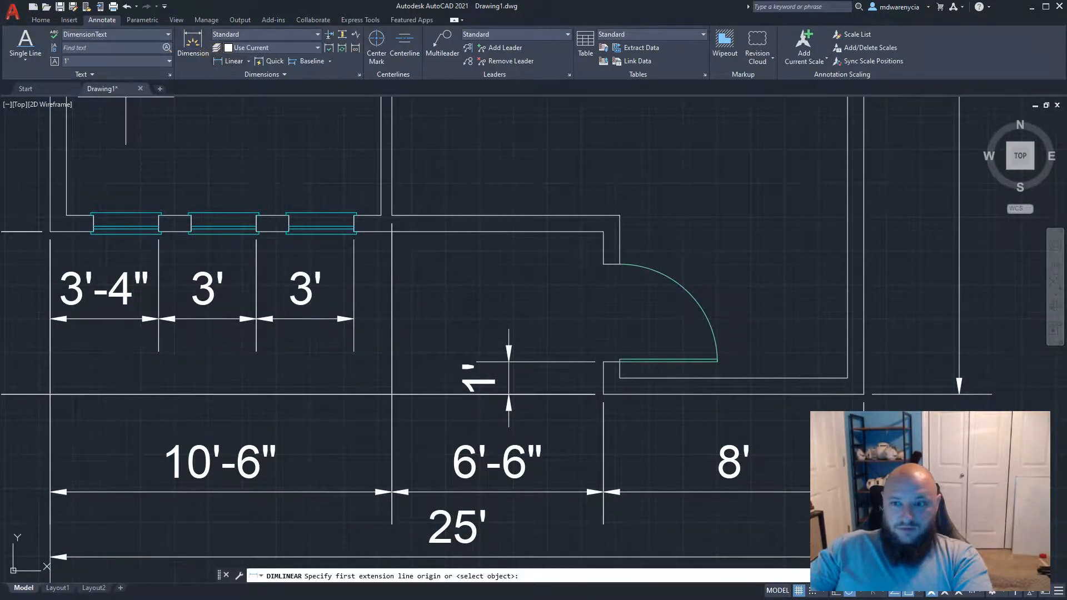
middle_drag(598, 362, 445, 392)
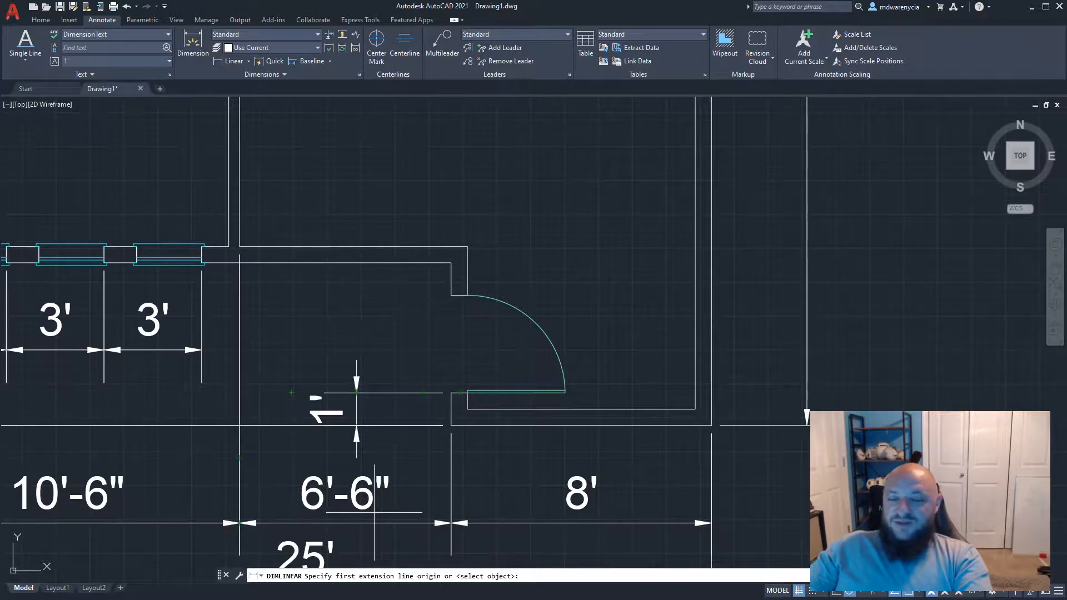
click(452, 392)
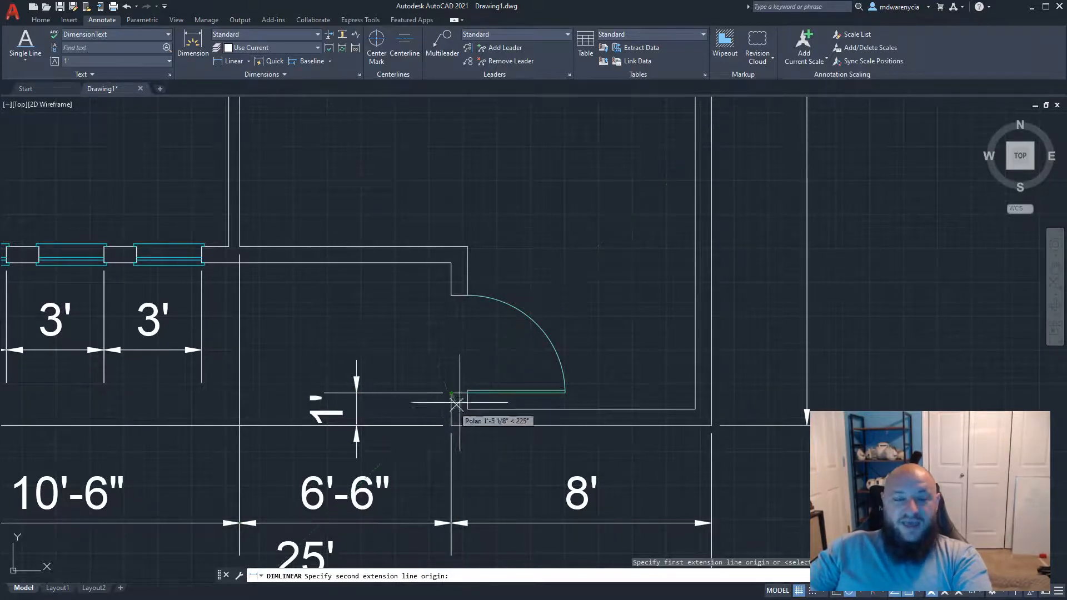
key(Escape)
Place a horizontal linear dimension inside the entry, from the lower door jamb's outer corner to the large room's lower-right inside corner
middle_drag(666, 444, 556, 295)
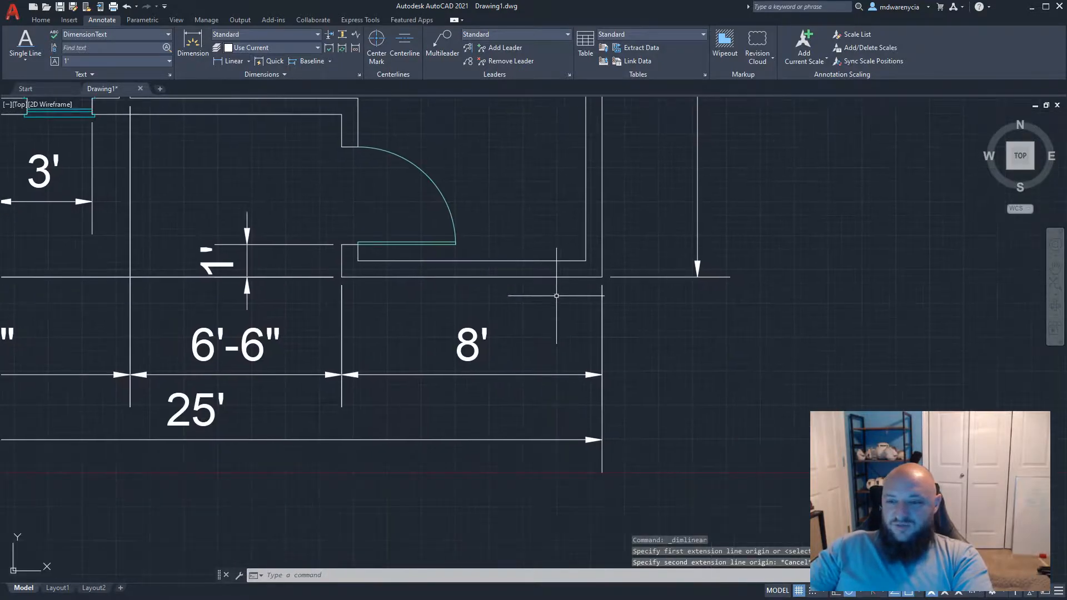
middle_drag(545, 201, 508, 293)
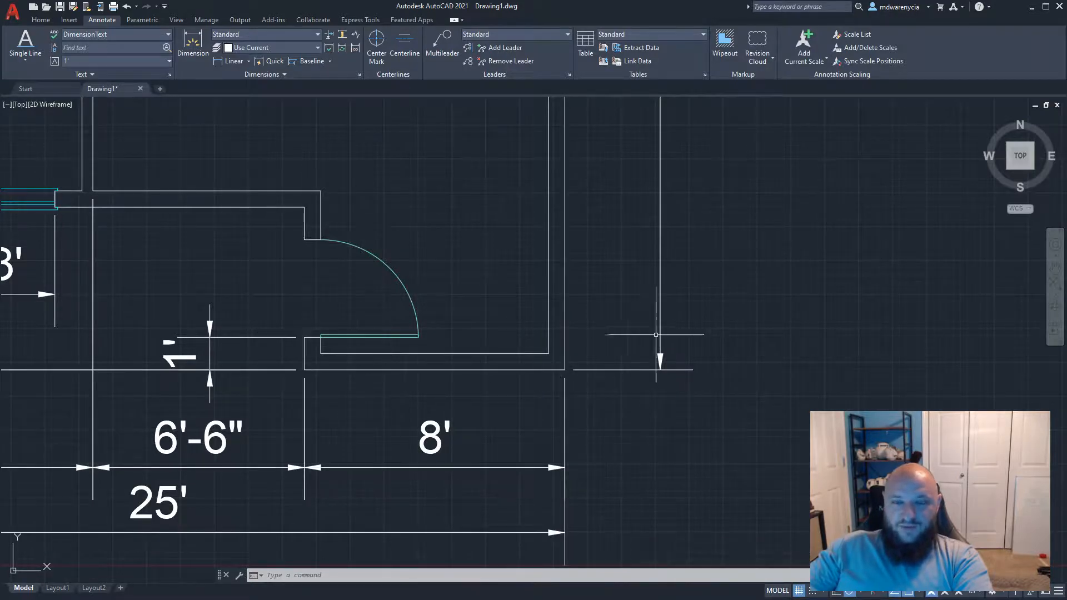
click(227, 61)
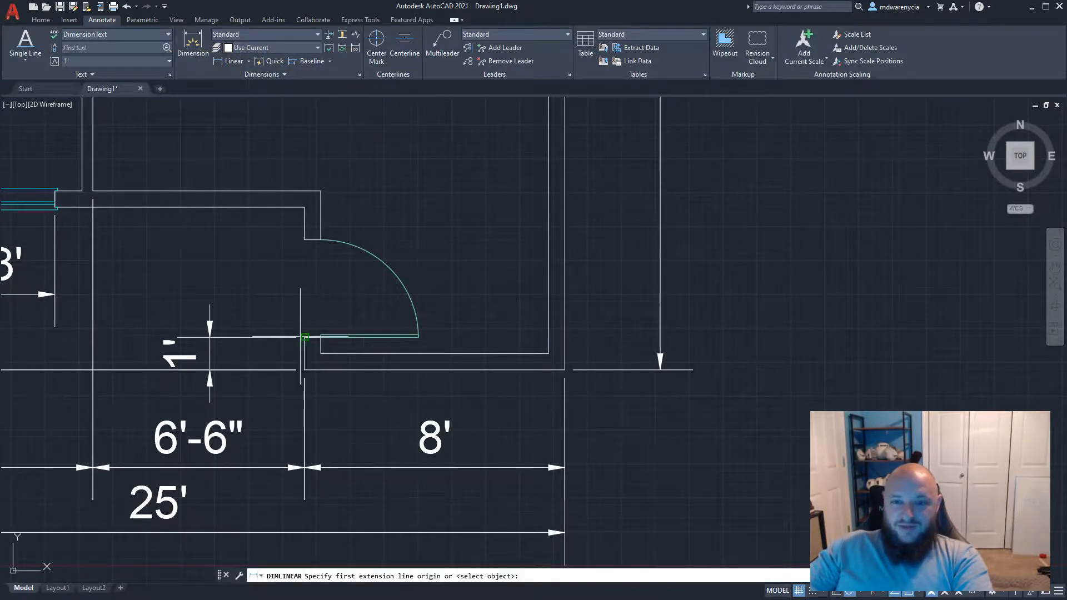
click(304, 337)
click(548, 353)
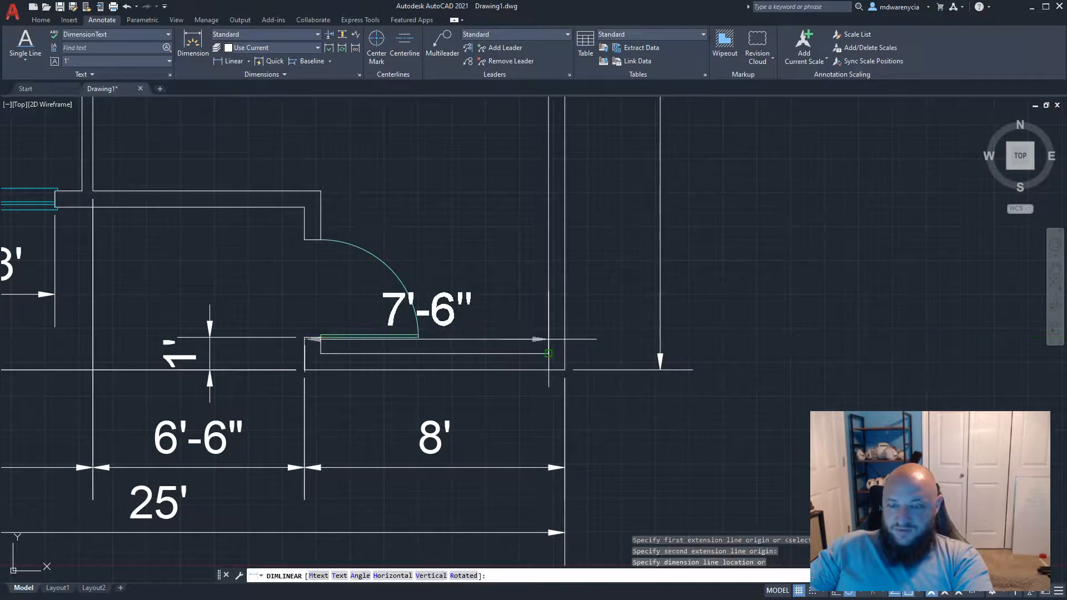
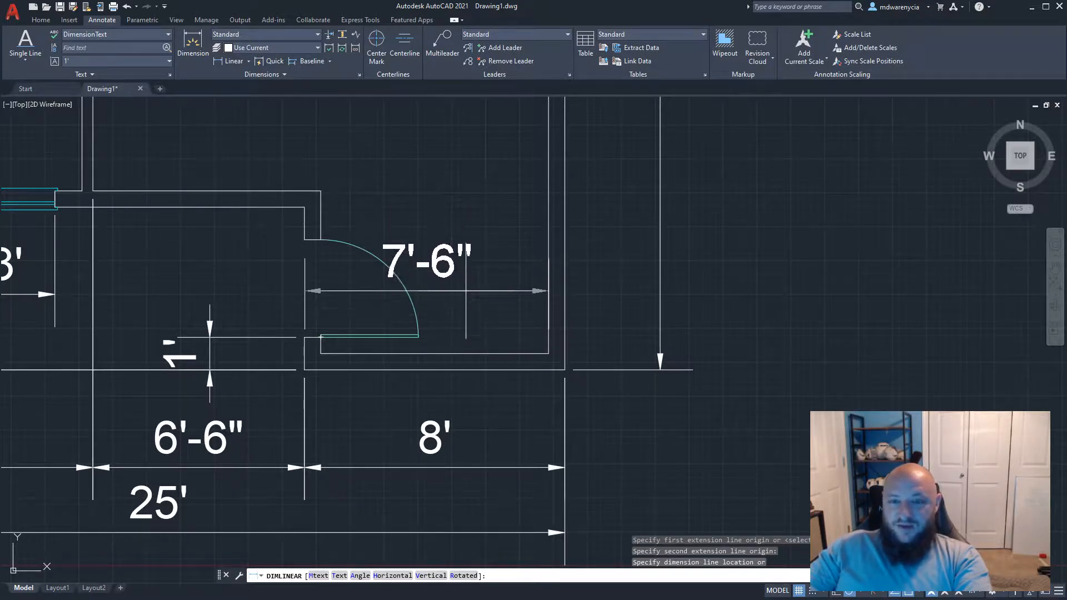
click(465, 307)
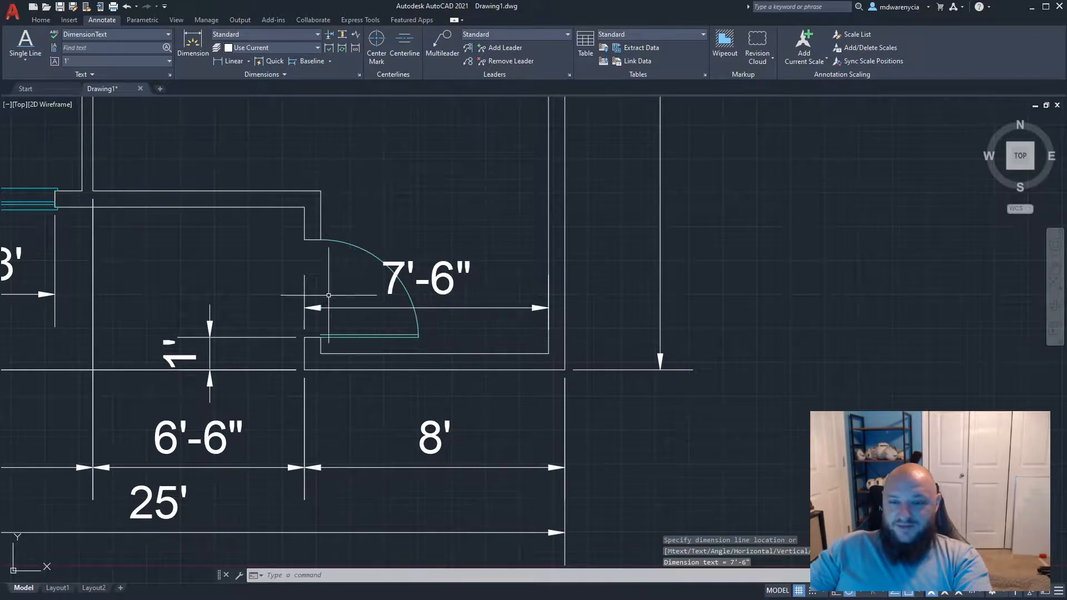
middle_drag(354, 346, 378, 430)
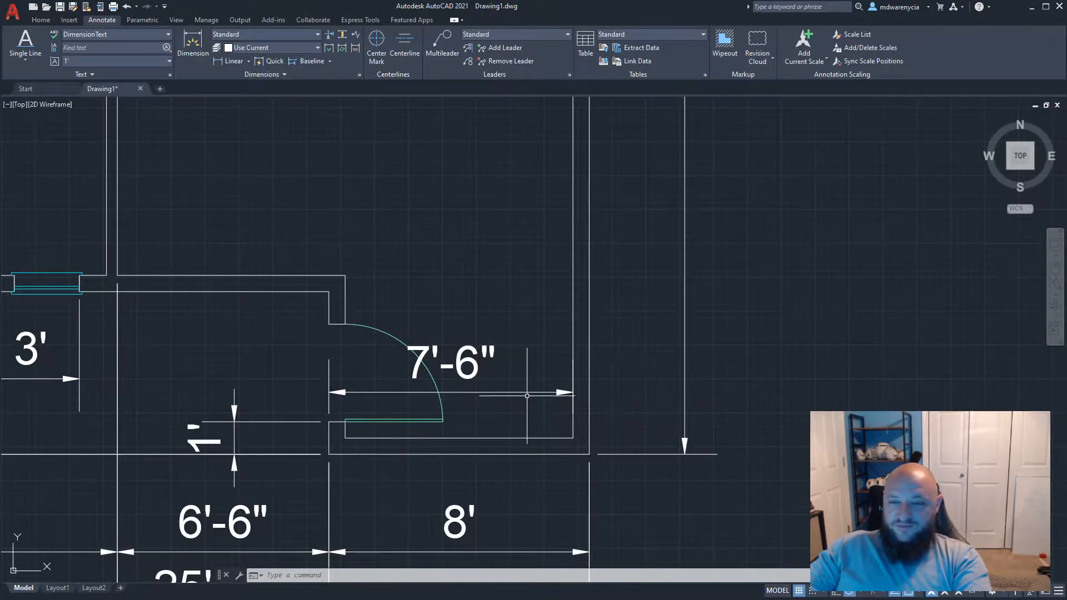
scroll(527, 395, down, 6)
scroll(443, 505, up, 4)
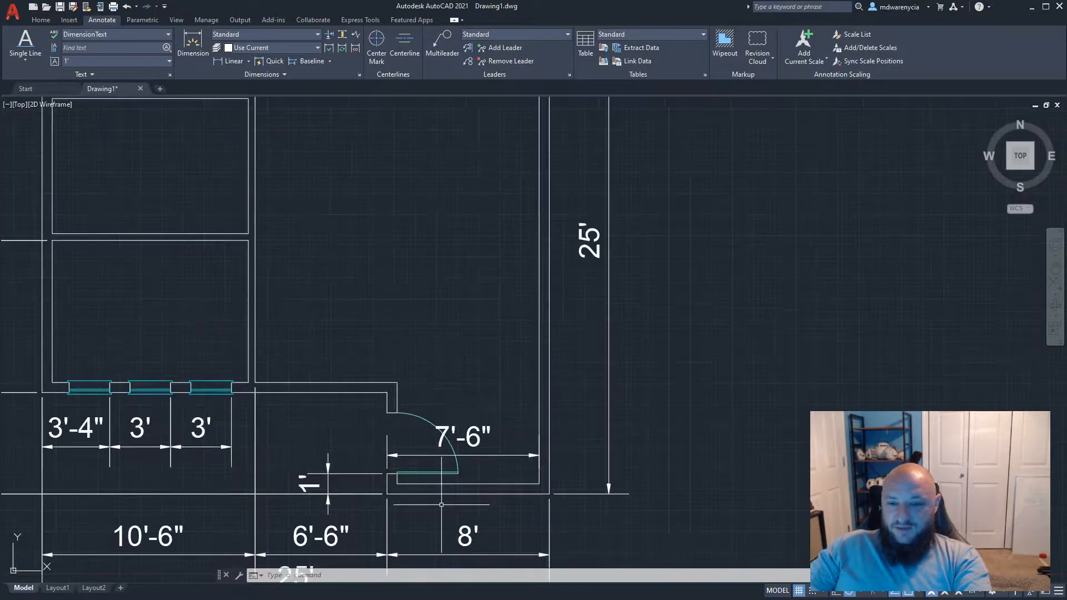
Place a vertical linear dimension inside the large room, from its lower-right to its upper-right inside corner, alongside the right wall
middle_drag(441, 504, 429, 451)
scroll(428, 463, up, 4)
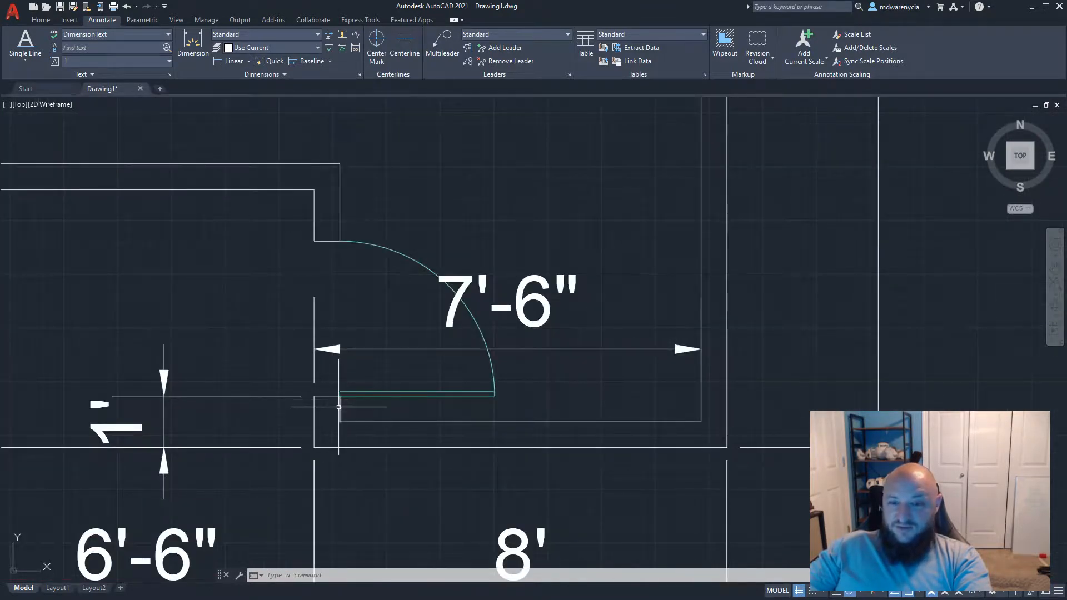
click(230, 61)
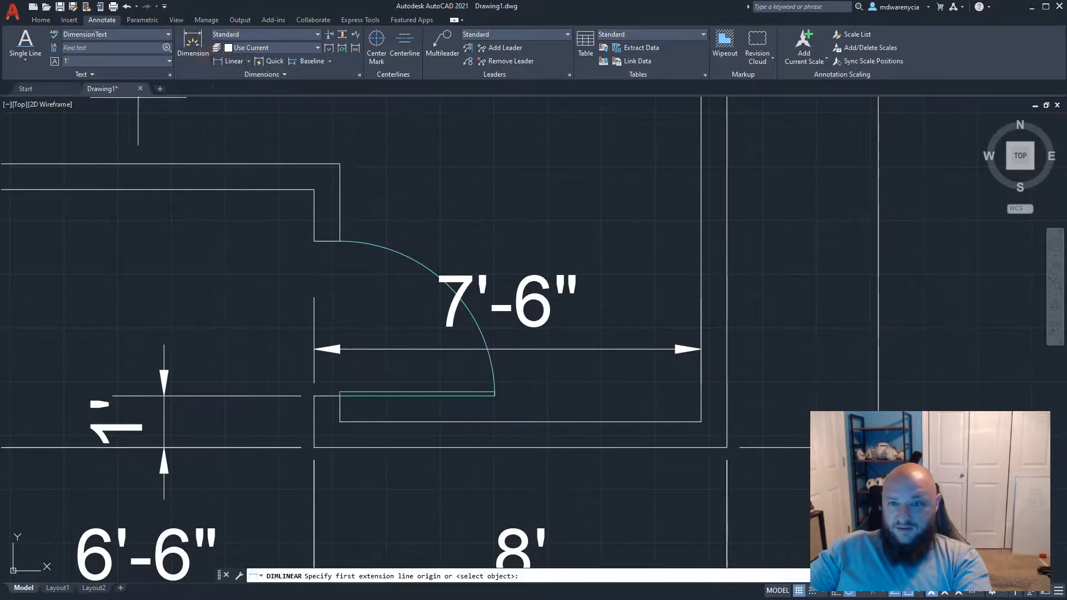
click(701, 421)
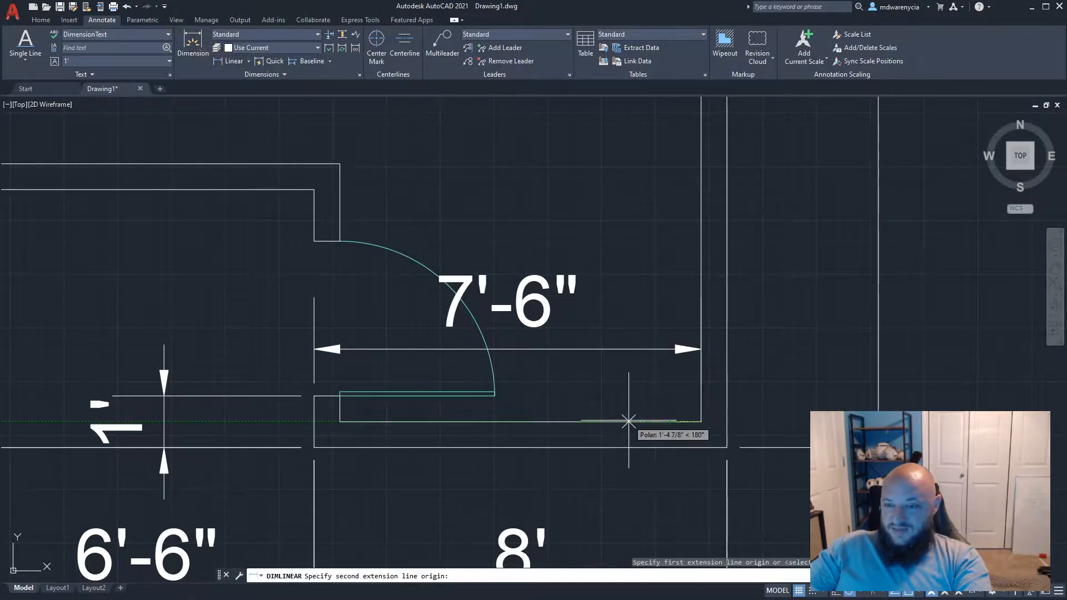
scroll(648, 424, down, 8)
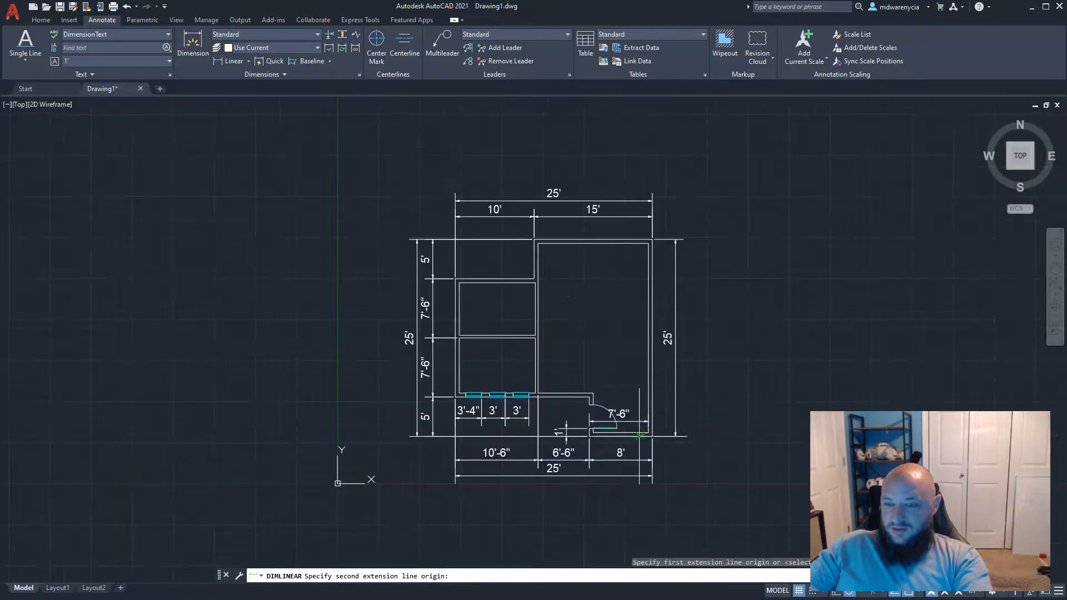
scroll(648, 229, up, 6)
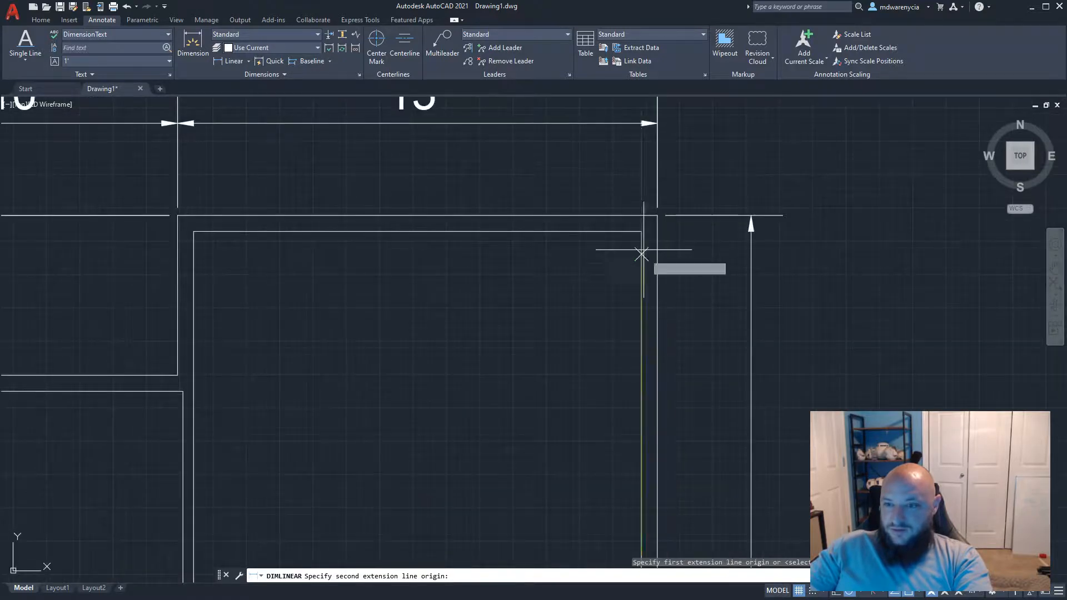
click(657, 216)
scroll(599, 242, down, 6)
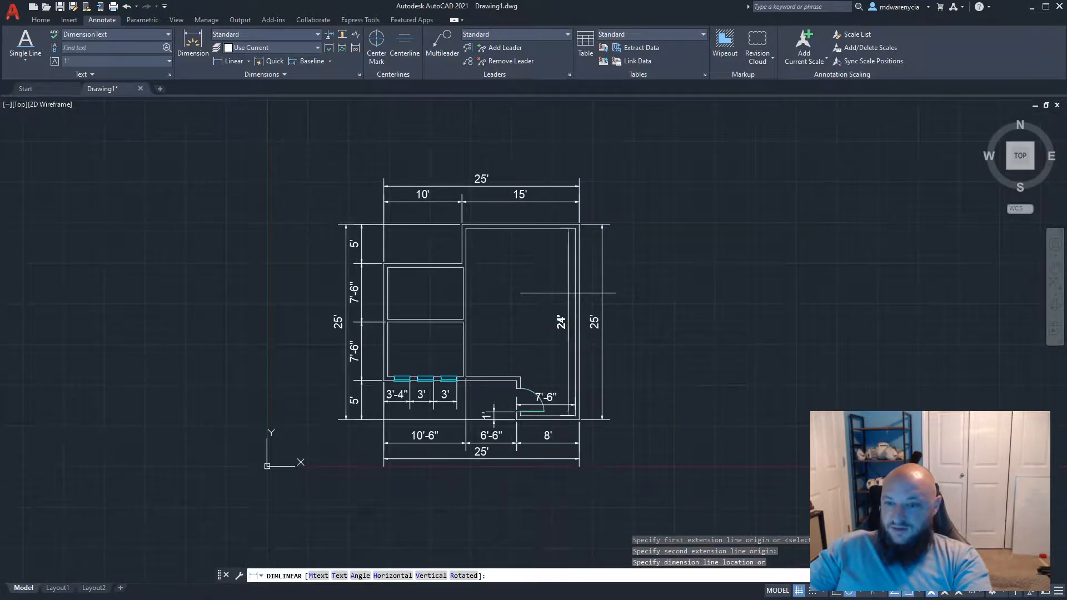
click(565, 296)
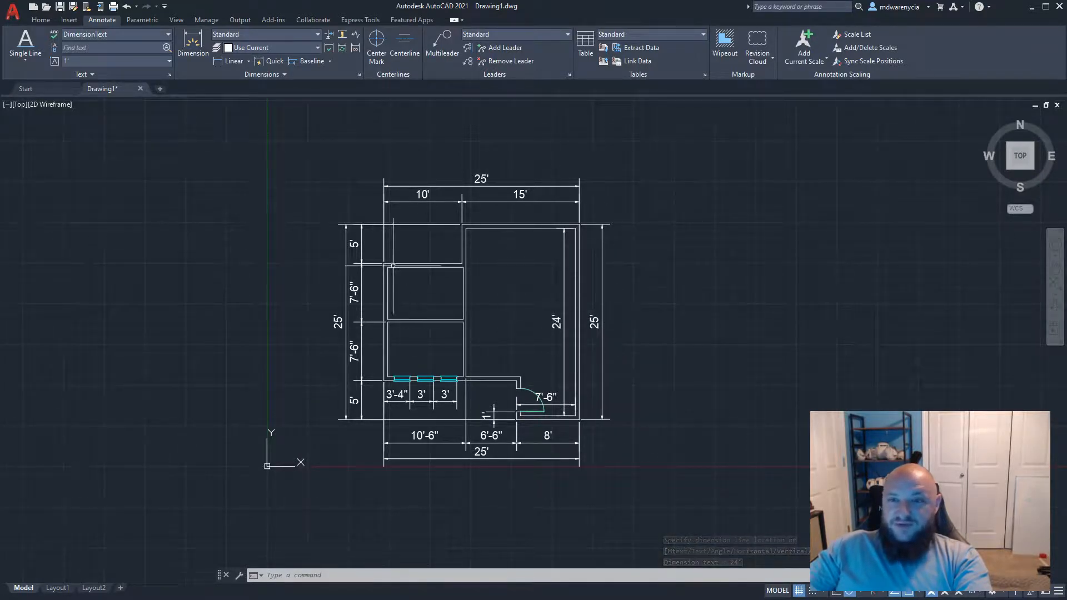
Dimension the large room's inside width between its two upper inside corners, with the dimension line just below the upper wall
click(192, 43)
scroll(473, 241, up, 4)
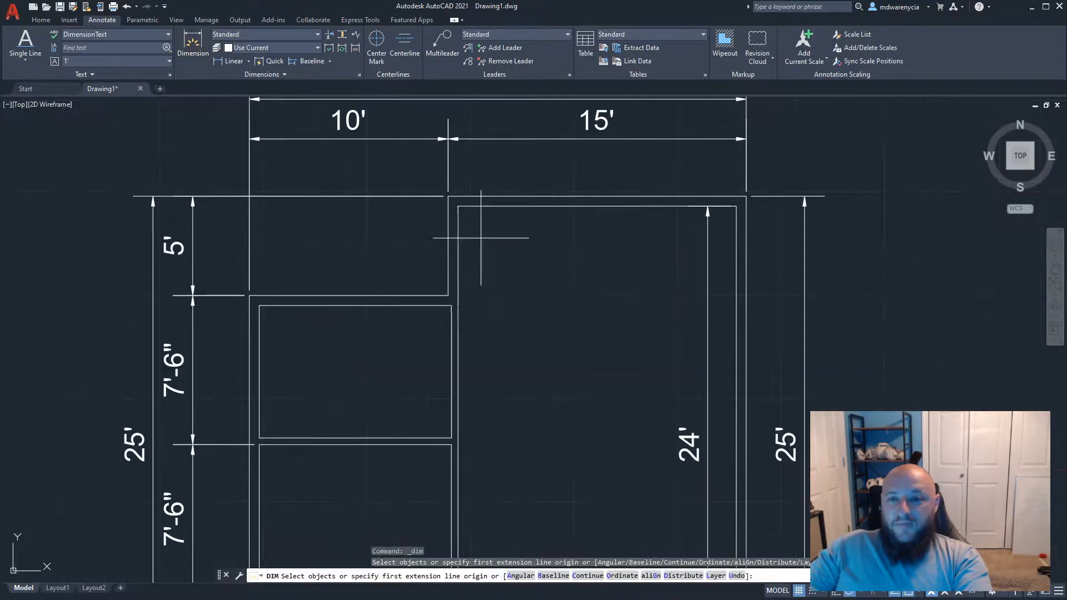
click(458, 205)
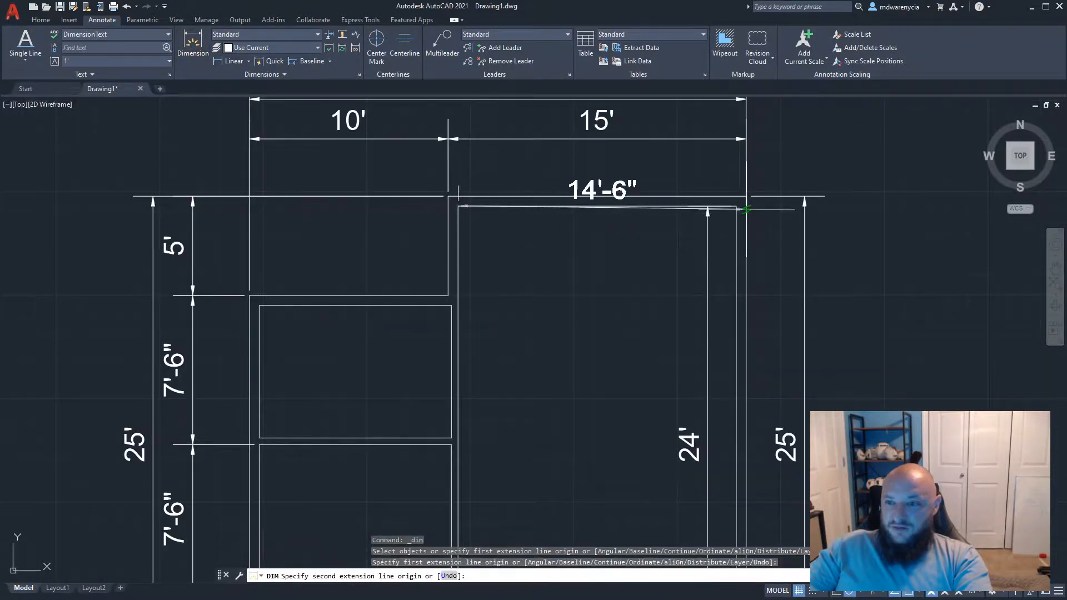
click(736, 206)
click(562, 254)
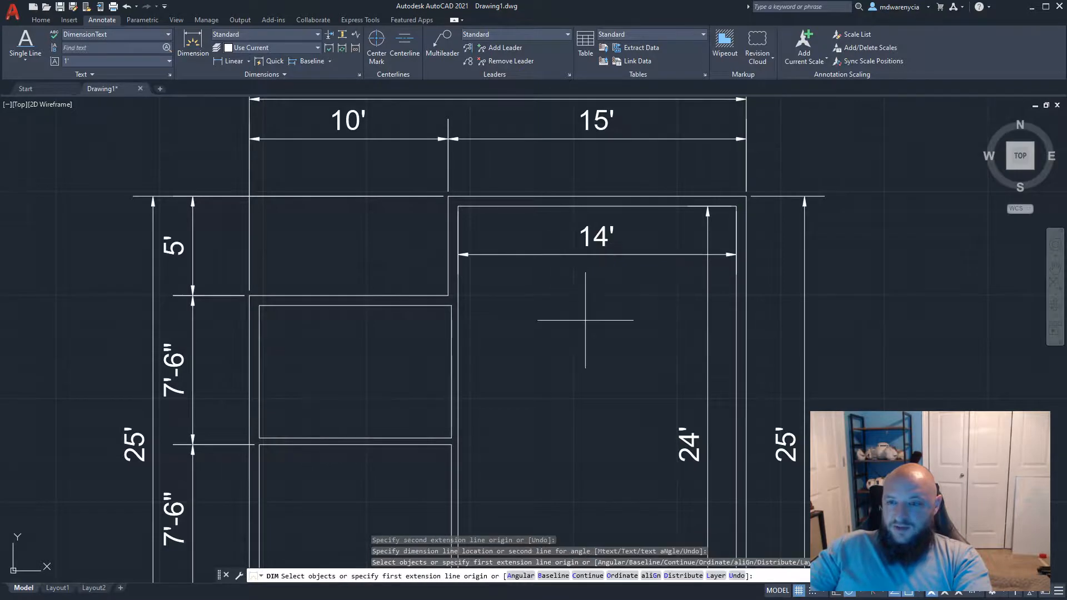
scroll(558, 217, down, 5)
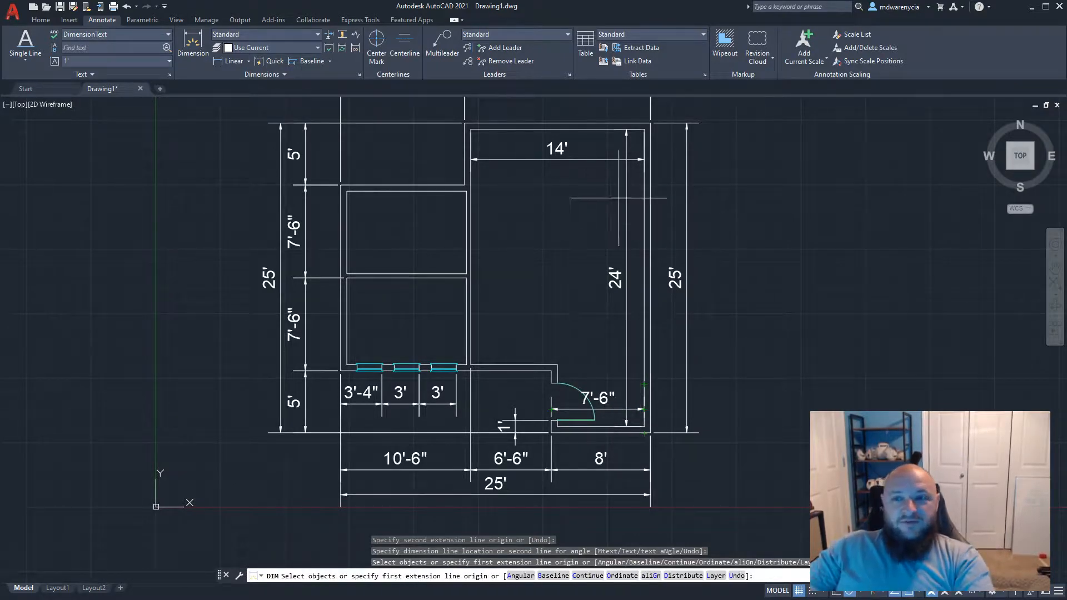
click(192, 40)
scroll(481, 270, up, 2)
scroll(476, 262, down, 3)
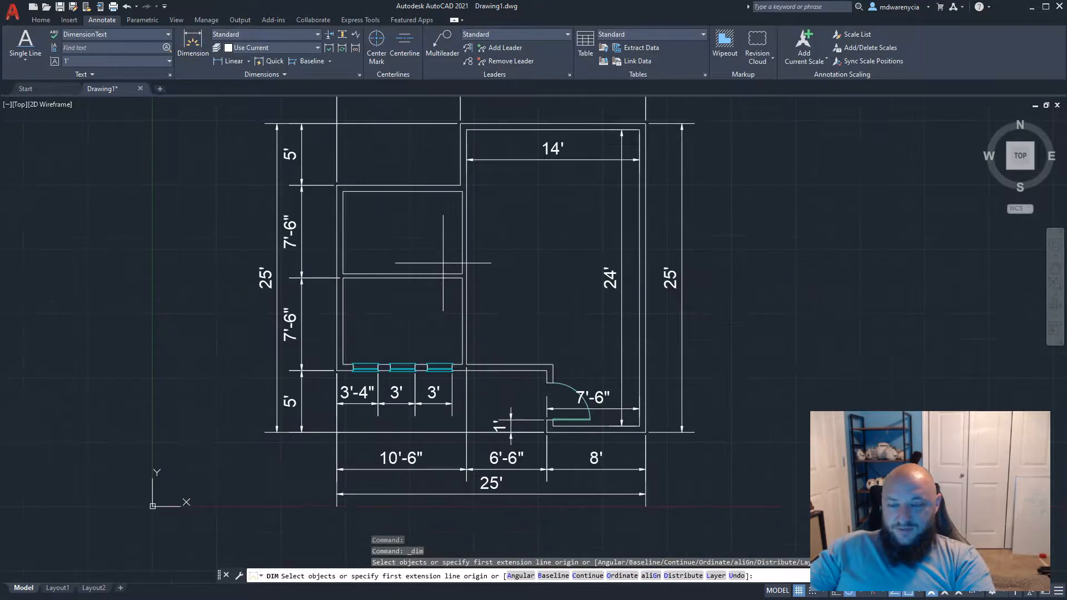
scroll(461, 222, up, 2)
scroll(456, 217, down, 3)
scroll(455, 223, up, 4)
key(Escape)
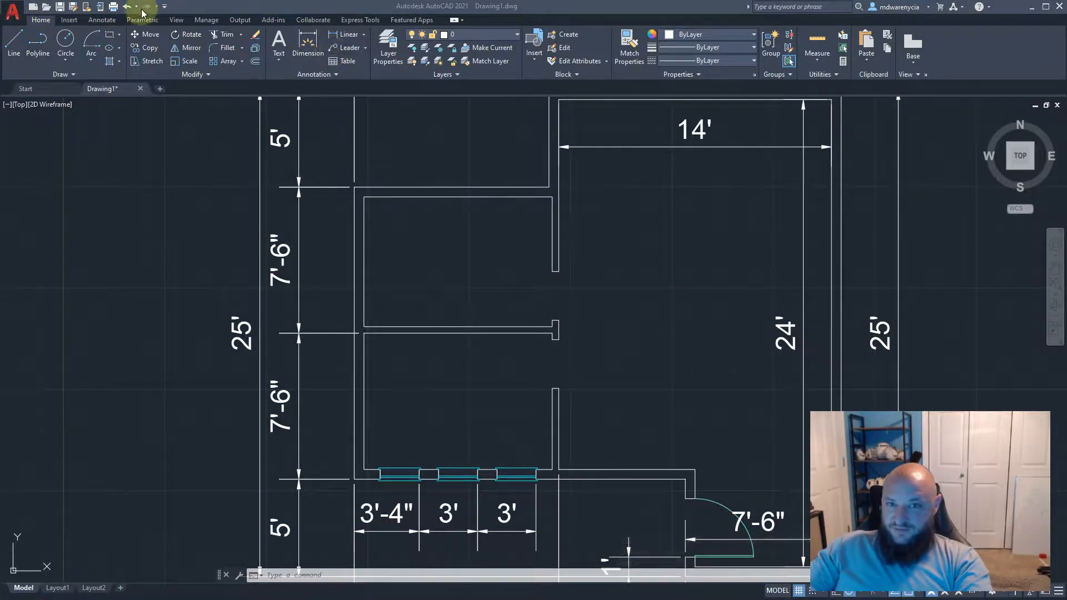
mouse_move(608, 235)
middle_down()
mouse_move(488, 222)
mouse_move(469, 268)
middle_up()
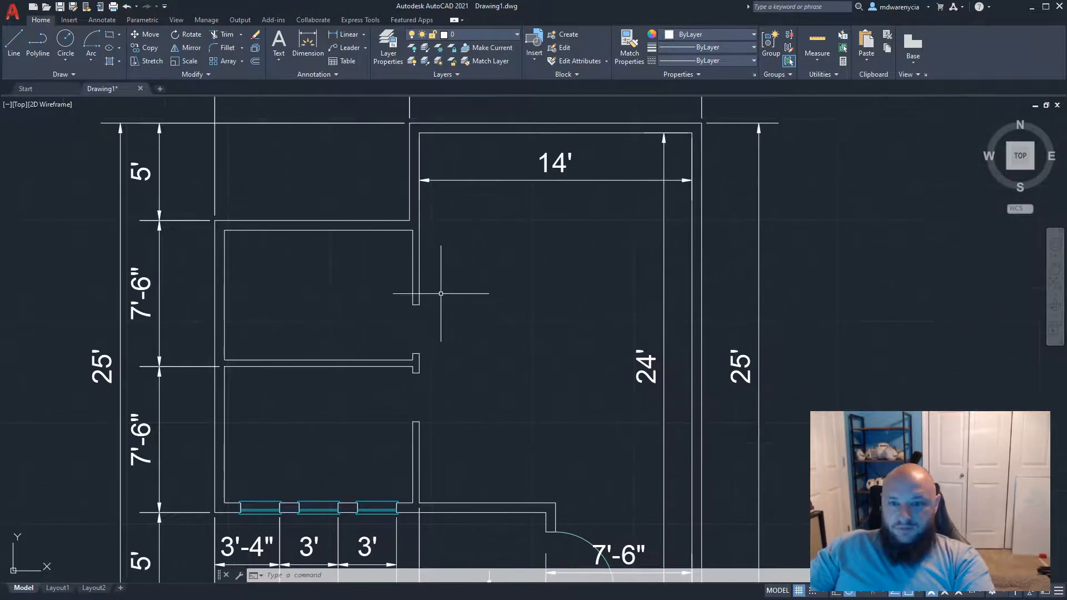
click(307, 43)
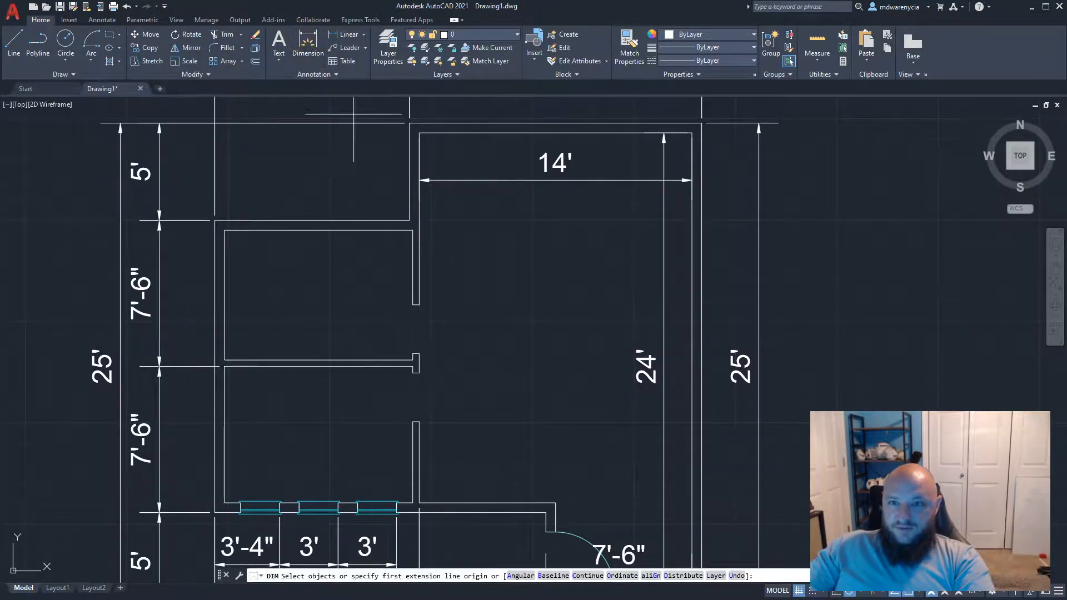
click(419, 133)
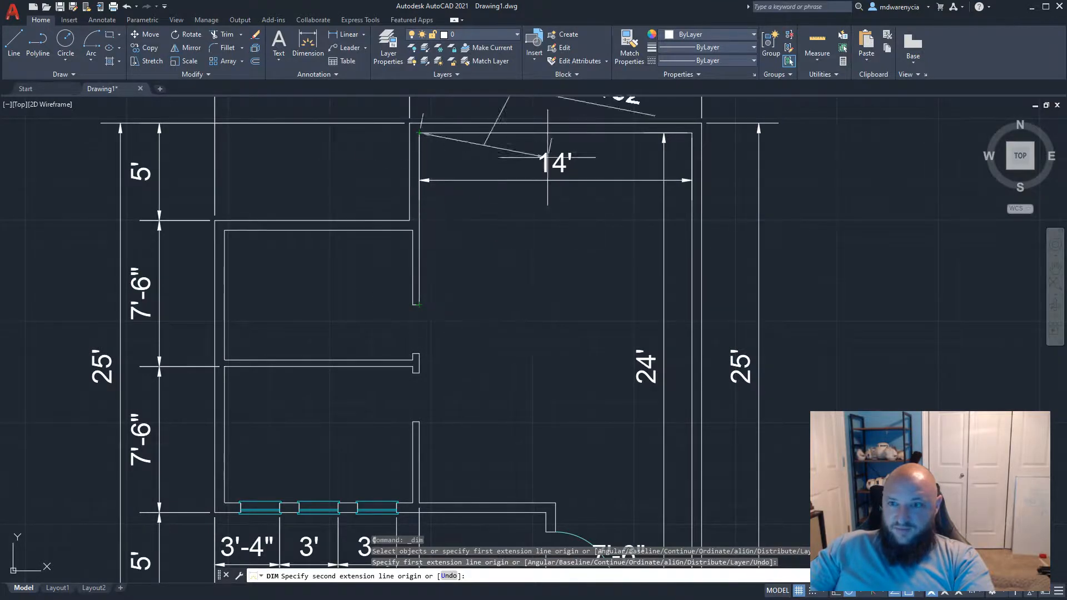
key(Escape)
Erase the full-height vertical dimension inside the large room beside the right wall
middle_drag(508, 419, 442, 267)
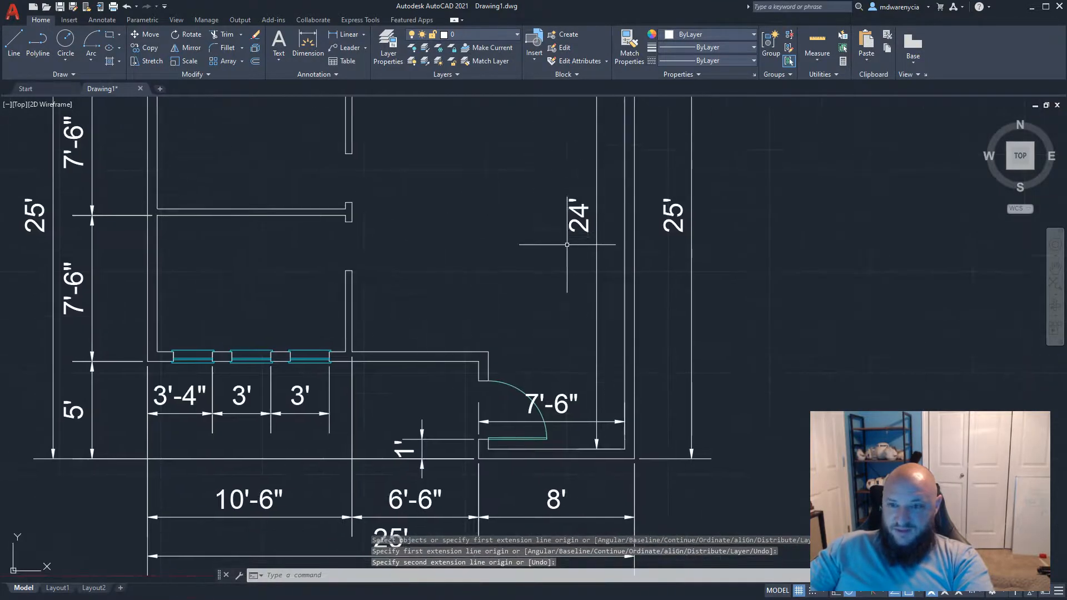
middle_drag(544, 309, 543, 412)
middle_drag(457, 447, 419, 333)
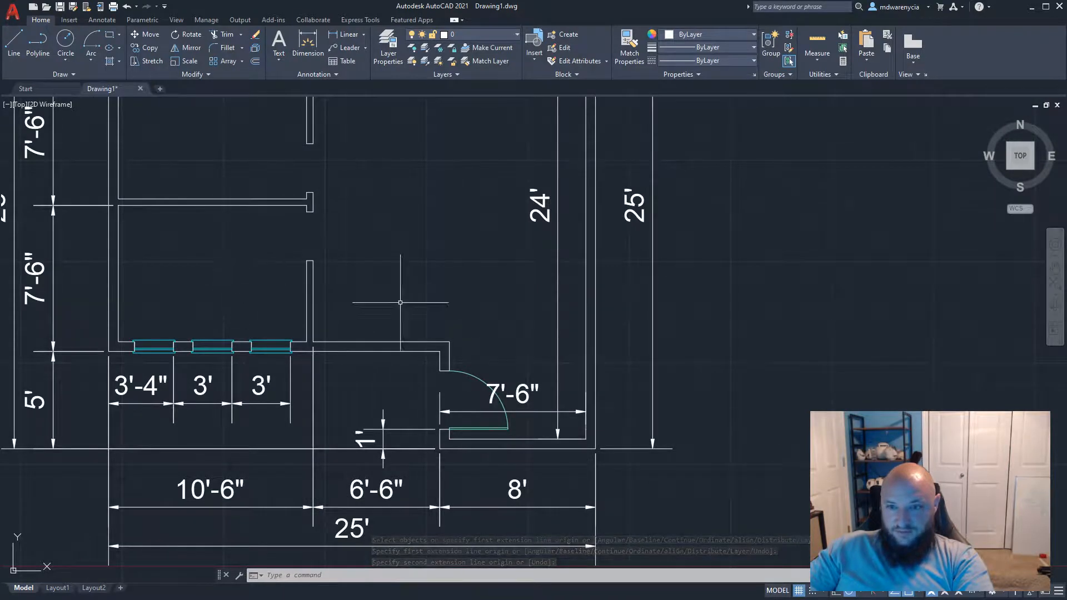
click(552, 309)
click(515, 280)
key(Delete)
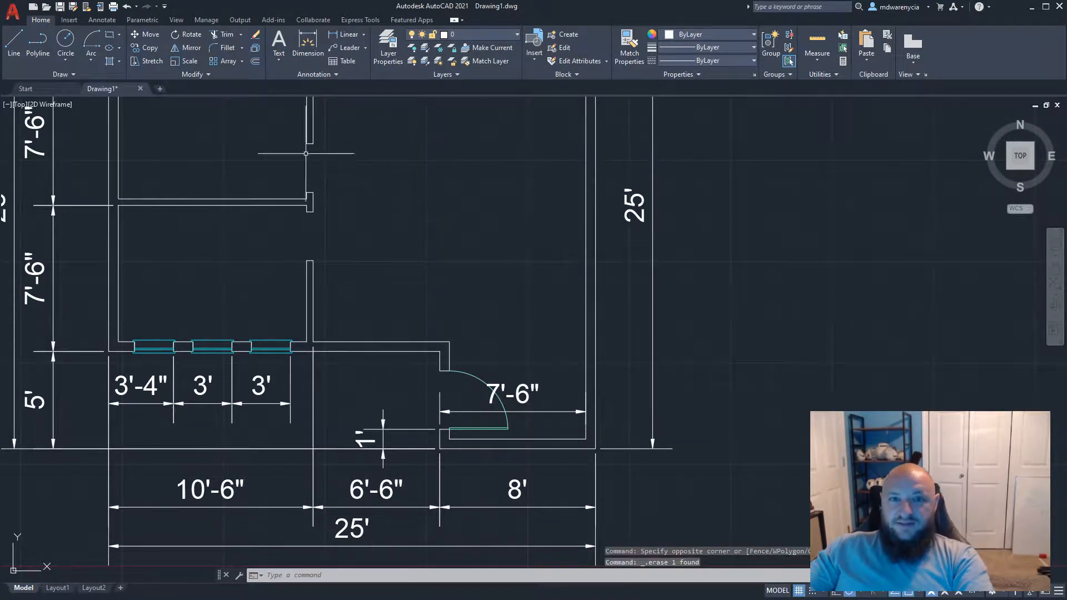
click(102, 20)
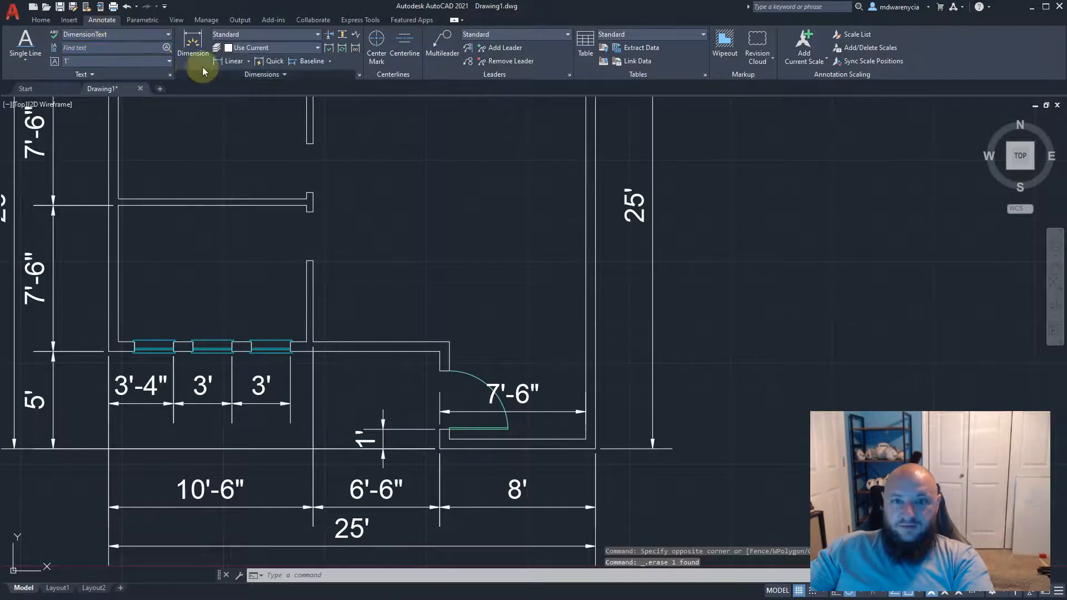
click(233, 61)
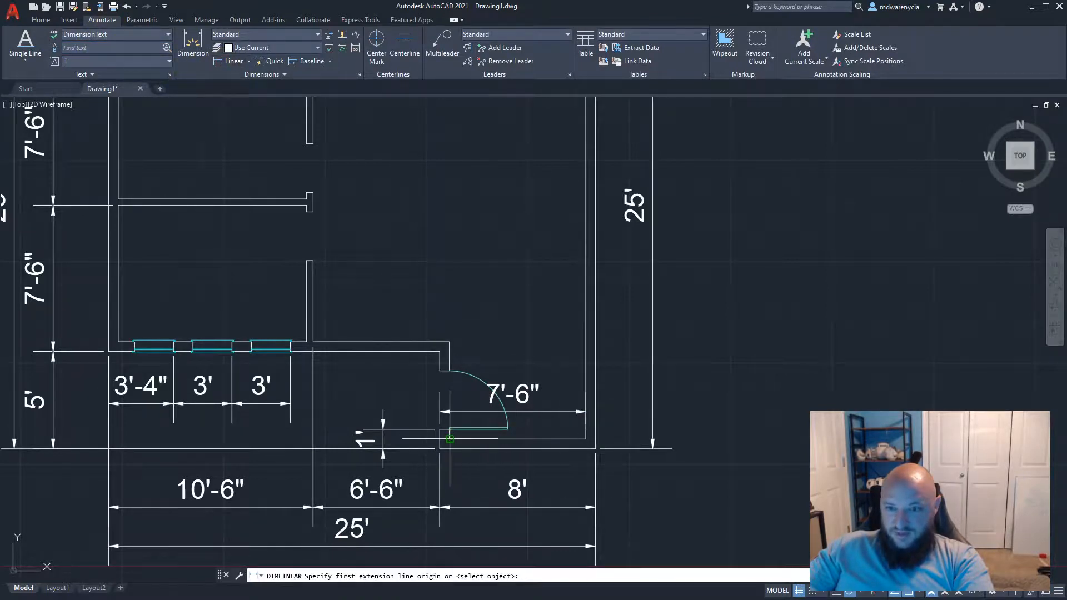
click(450, 439)
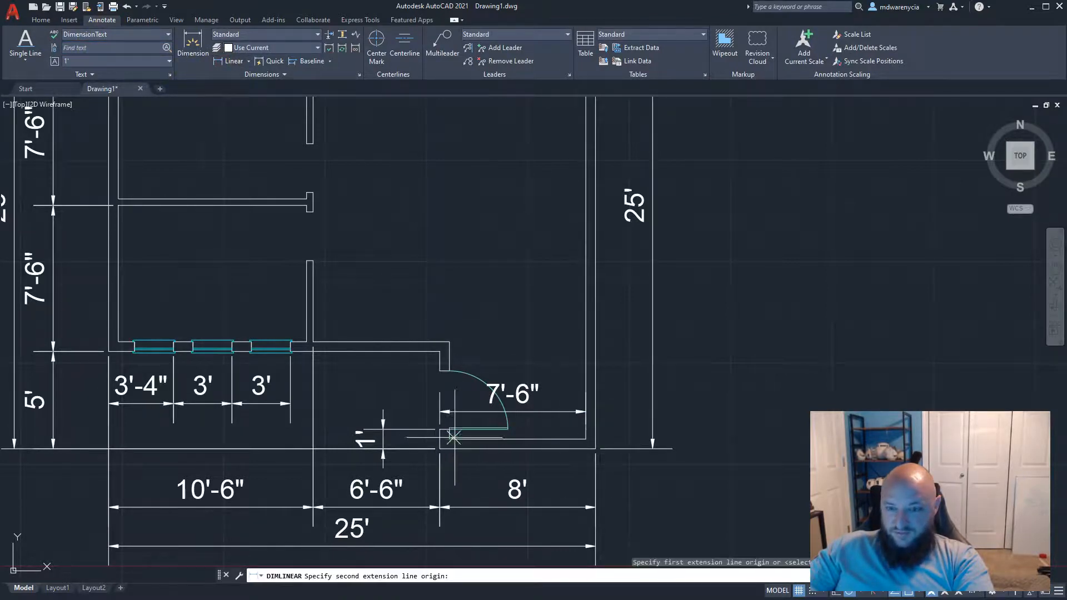
click(450, 341)
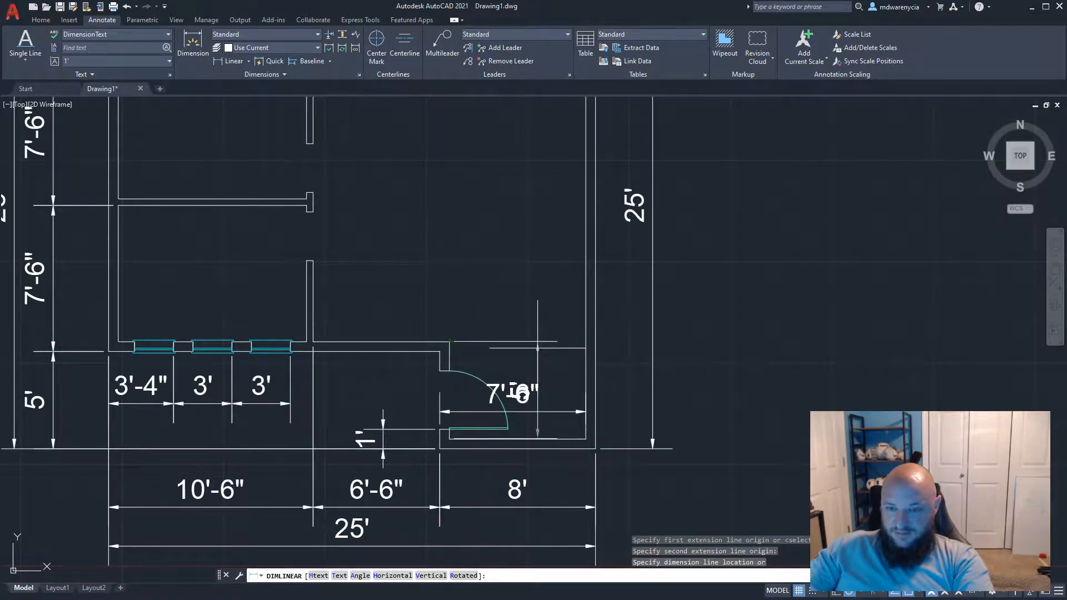
key(Escape)
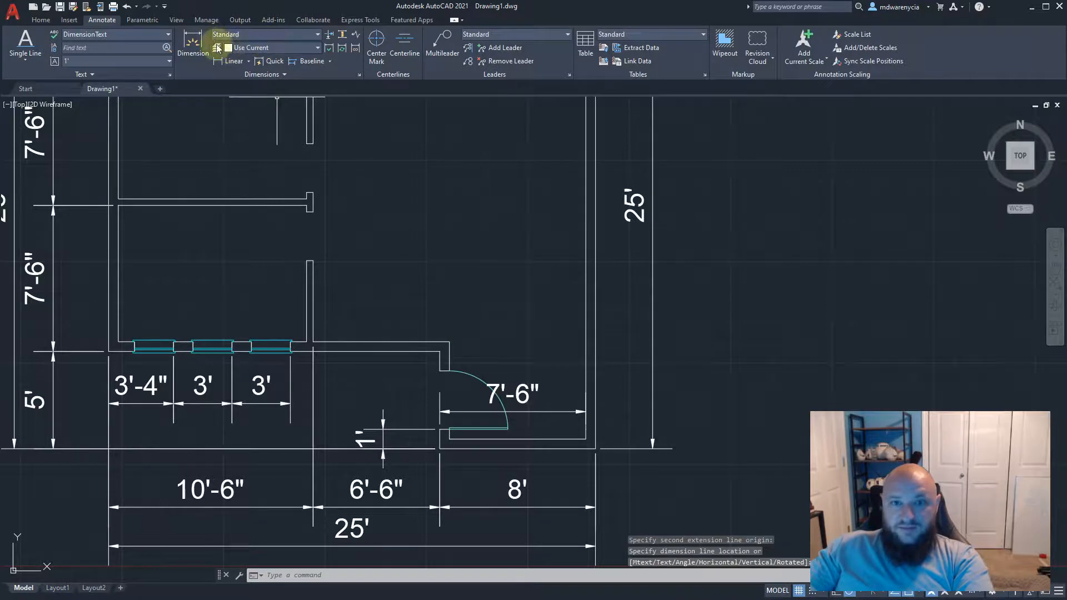
Place a vertical linear dimension at the entry, from the large room's lower-right inside corner to the inside corner above the door
click(222, 63)
click(585, 439)
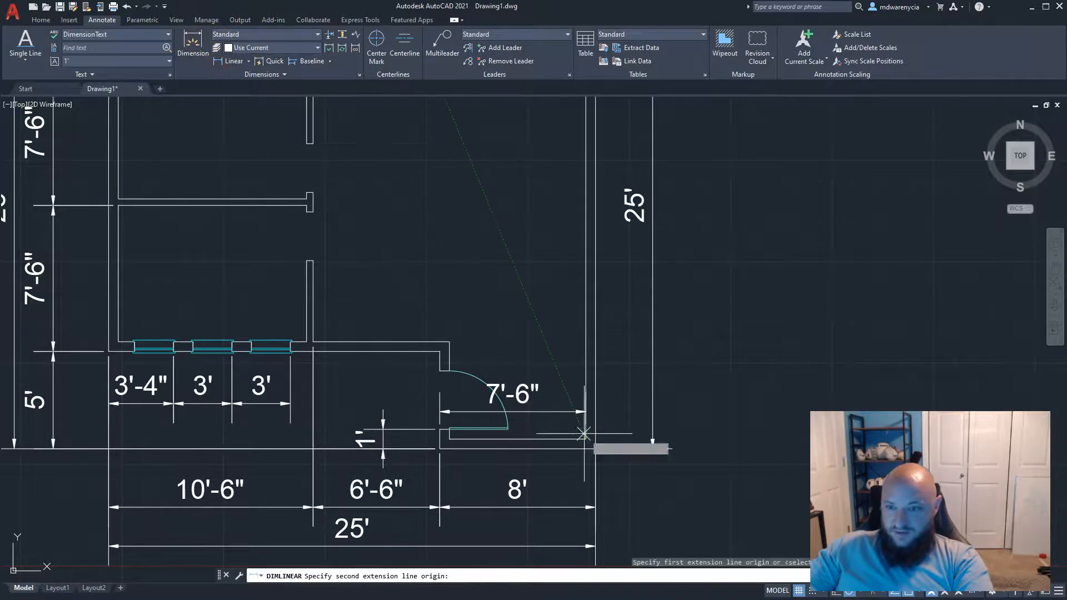
click(449, 341)
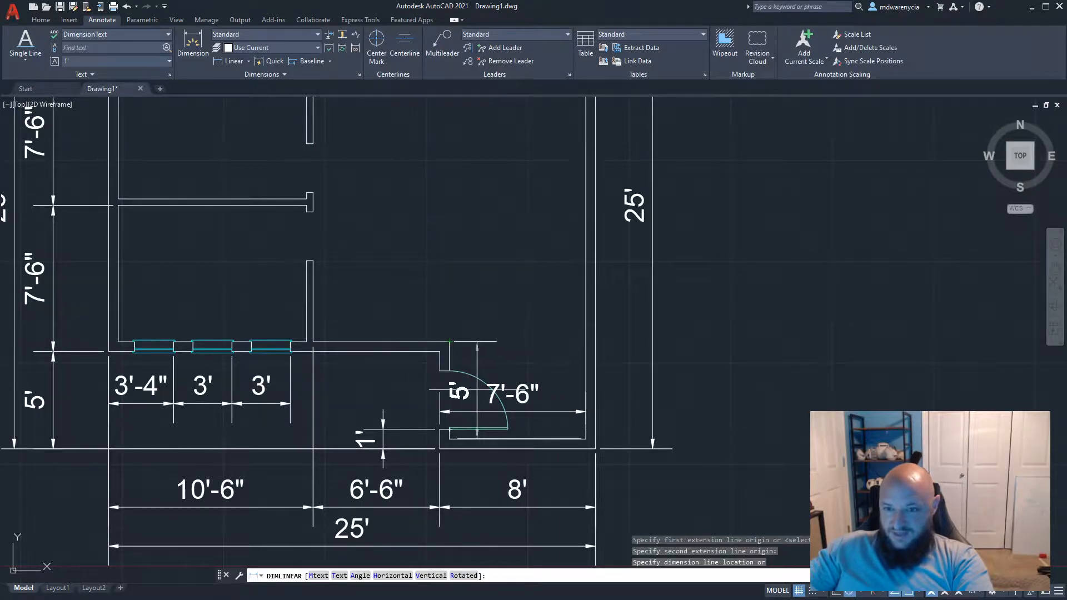
click(480, 344)
Add a vertical linear dimension from the inside corner above the door to the large room's upper inside wall, aligned with the entry dimension
middle_drag(476, 184, 444, 287)
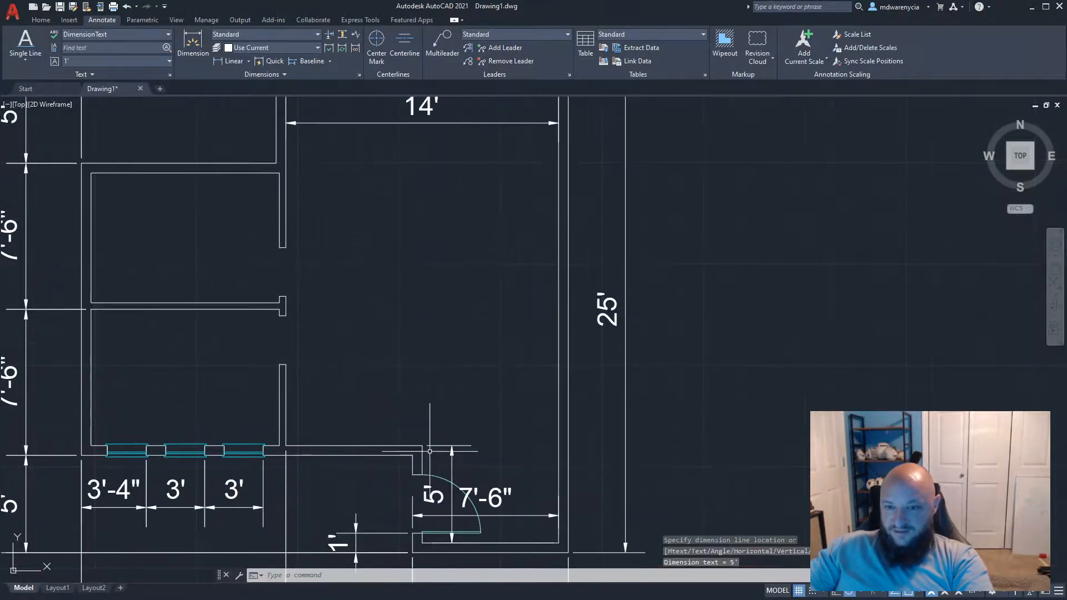
key(Return)
click(417, 444)
middle_drag(419, 441, 405, 520)
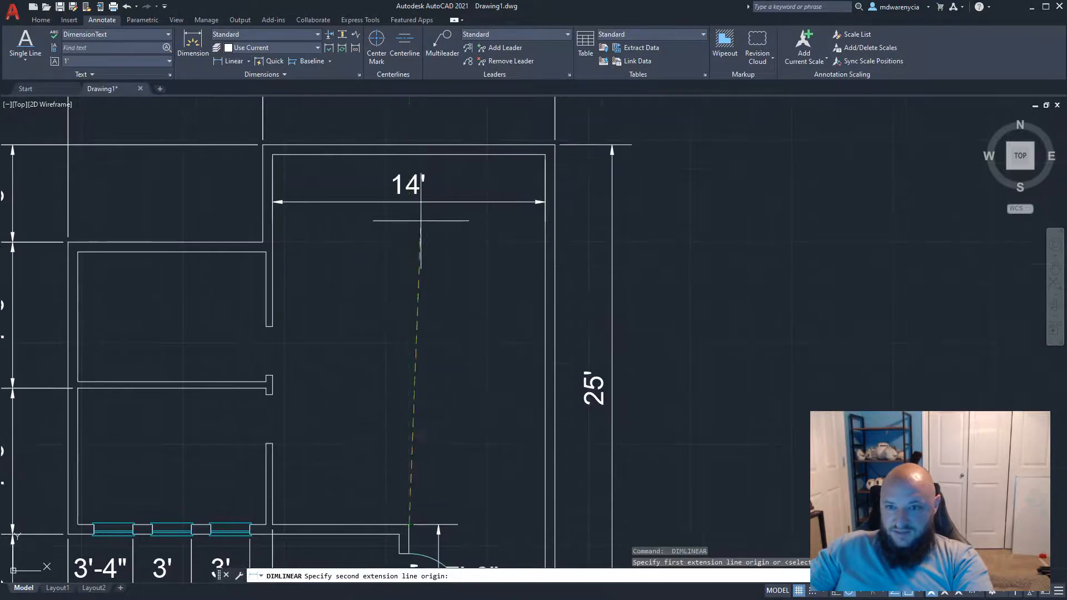
click(409, 158)
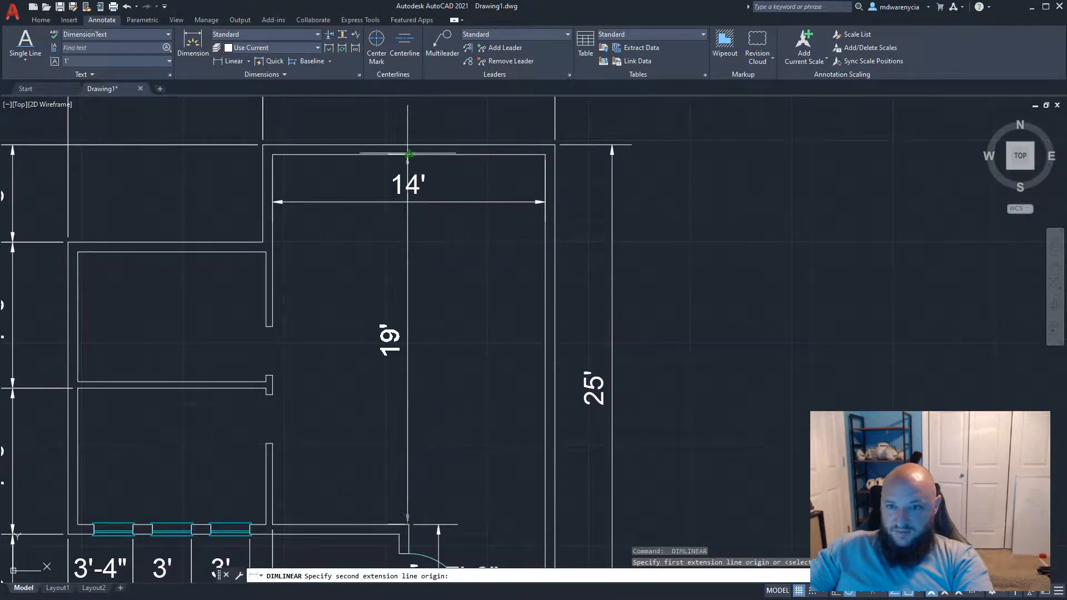
click(438, 523)
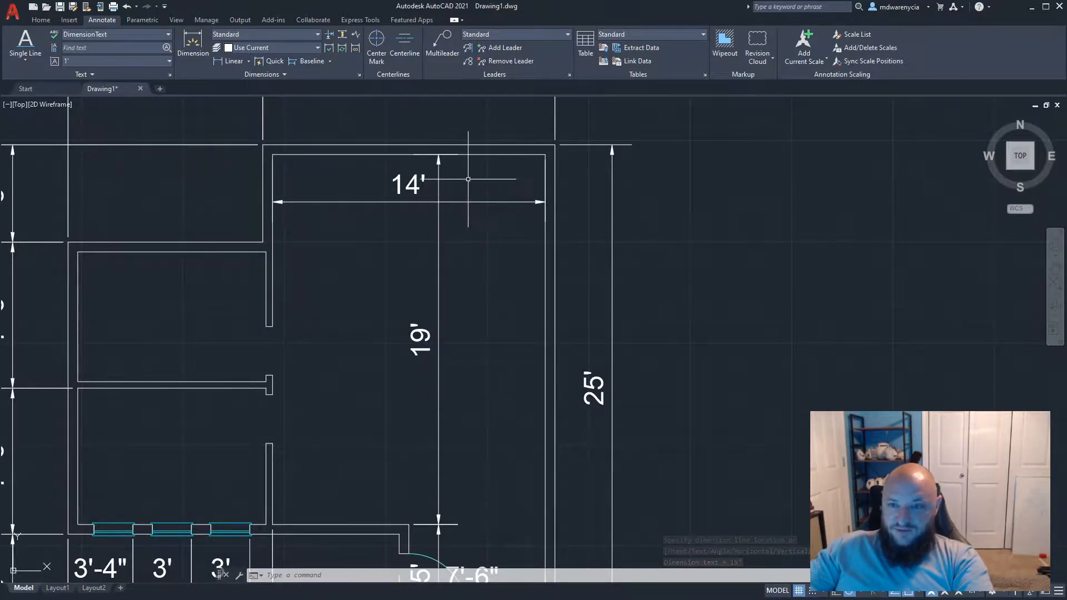
Dimension the lower partition segment vertically from its base to the door opening's lower edge, placing the dimension on the large-room side
middle_drag(541, 407, 512, 279)
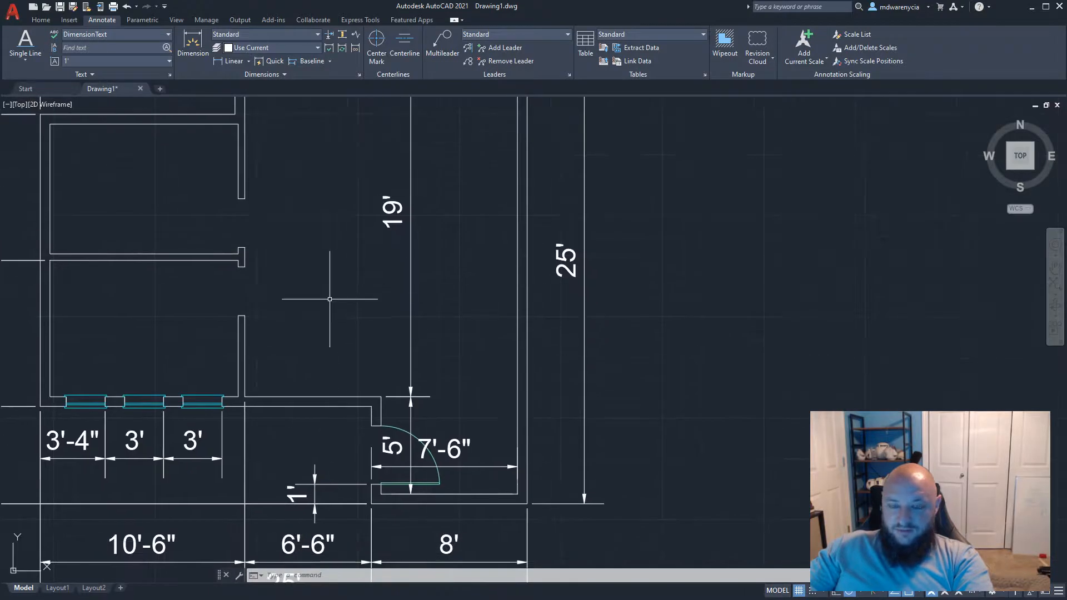
middle_drag(330, 299, 358, 340)
click(193, 43)
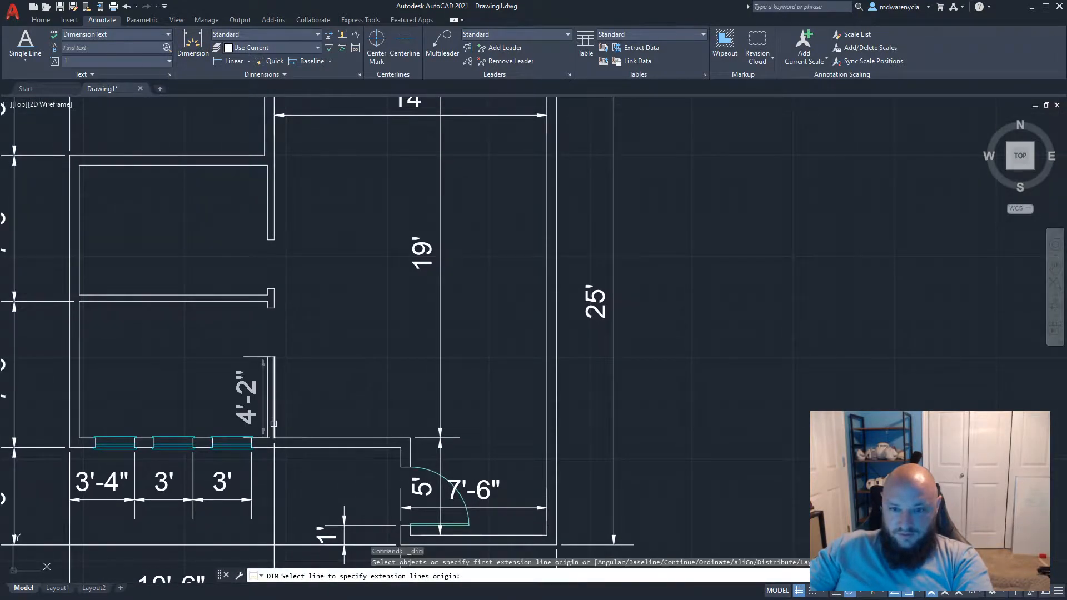
click(273, 437)
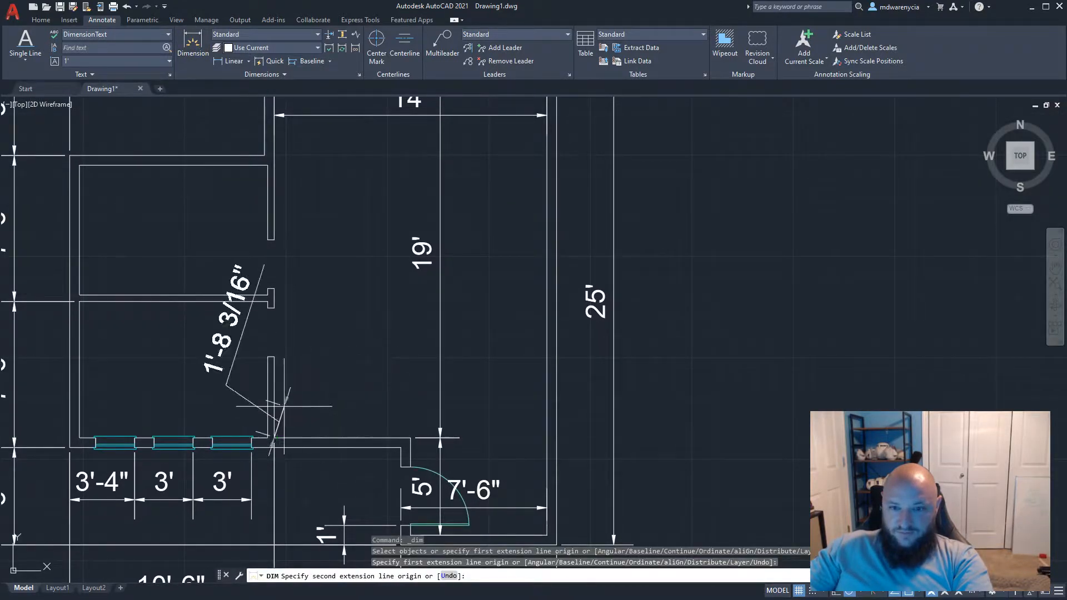
click(274, 356)
click(316, 365)
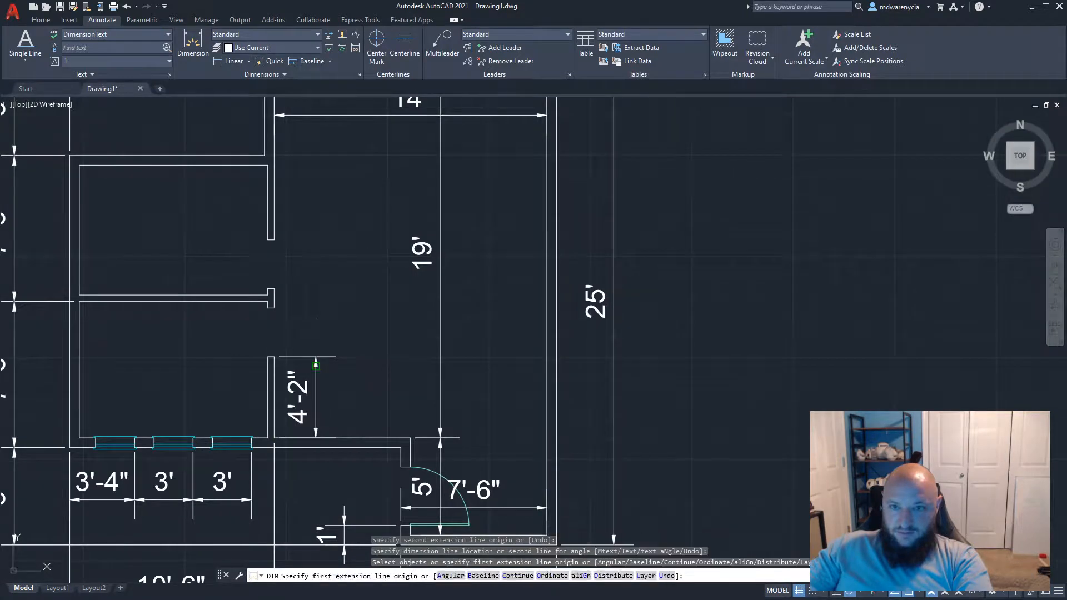
Continue the partition dimension upward to the top of the wall stub between the door openings and on to the large room's upper inside wall
click(328, 62)
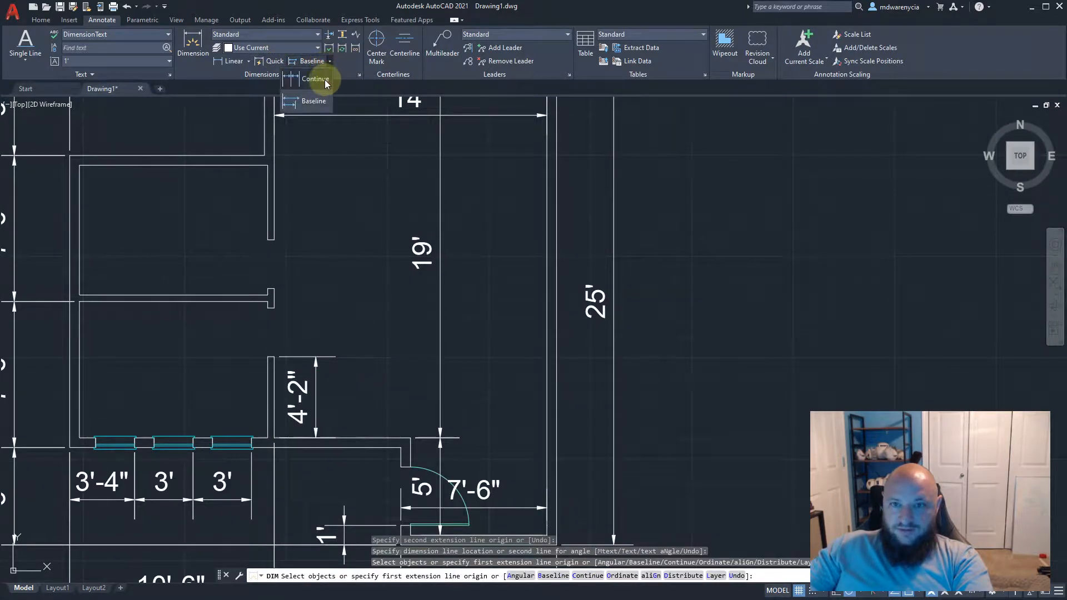
click(322, 83)
scroll(272, 300, up, 2)
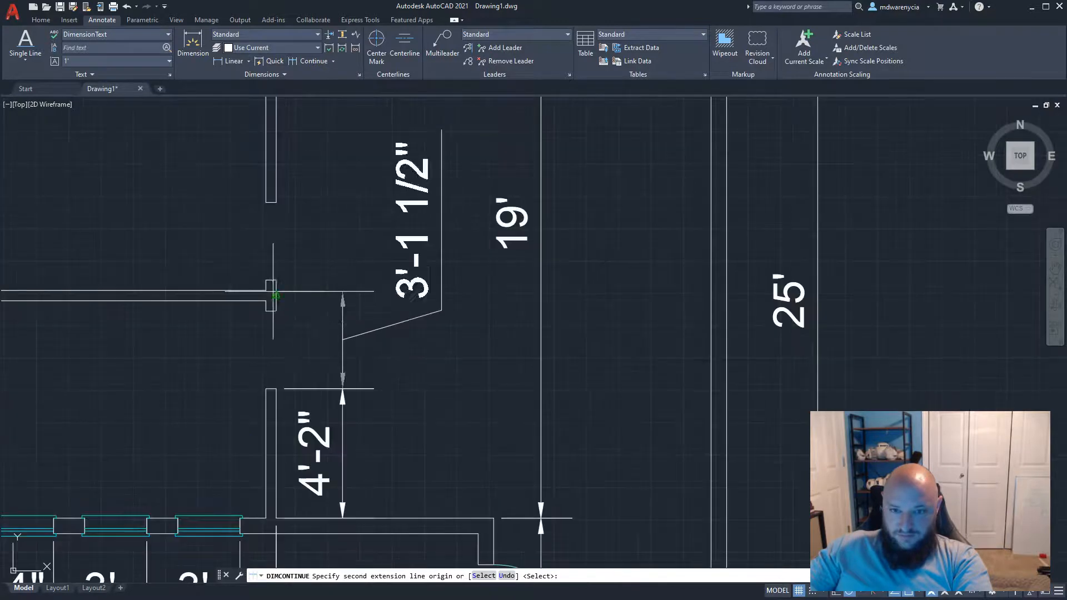
click(276, 280)
middle_drag(276, 245, 253, 449)
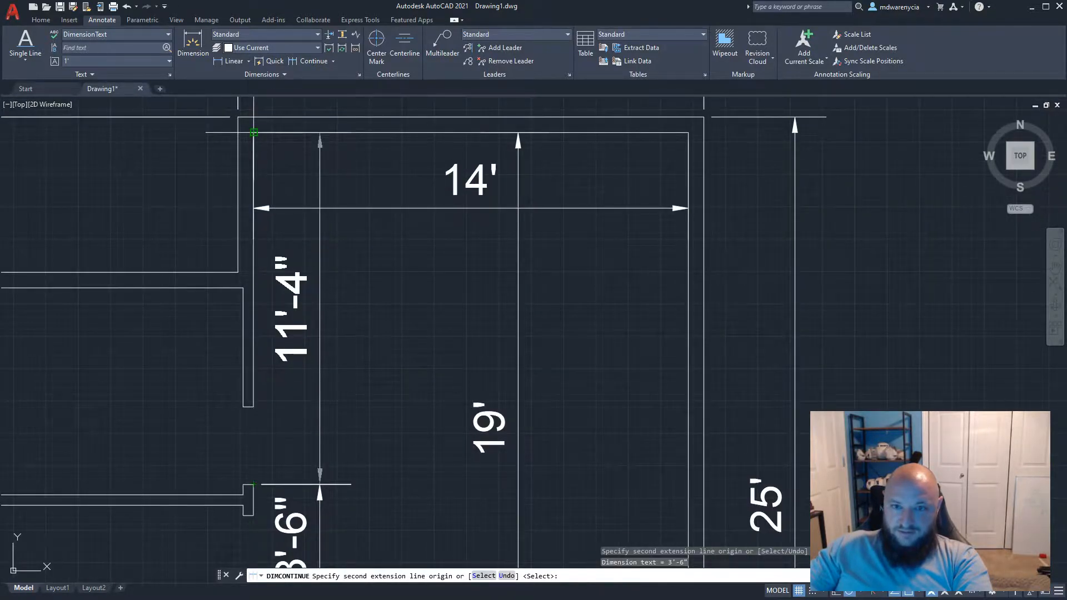
click(253, 133)
middle_drag(229, 418, 298, 382)
key(Escape)
key(Escape)
Add a horizontal linear dimension across the upper small room's inside width, placed just above its lower wall
middle_drag(386, 477, 395, 429)
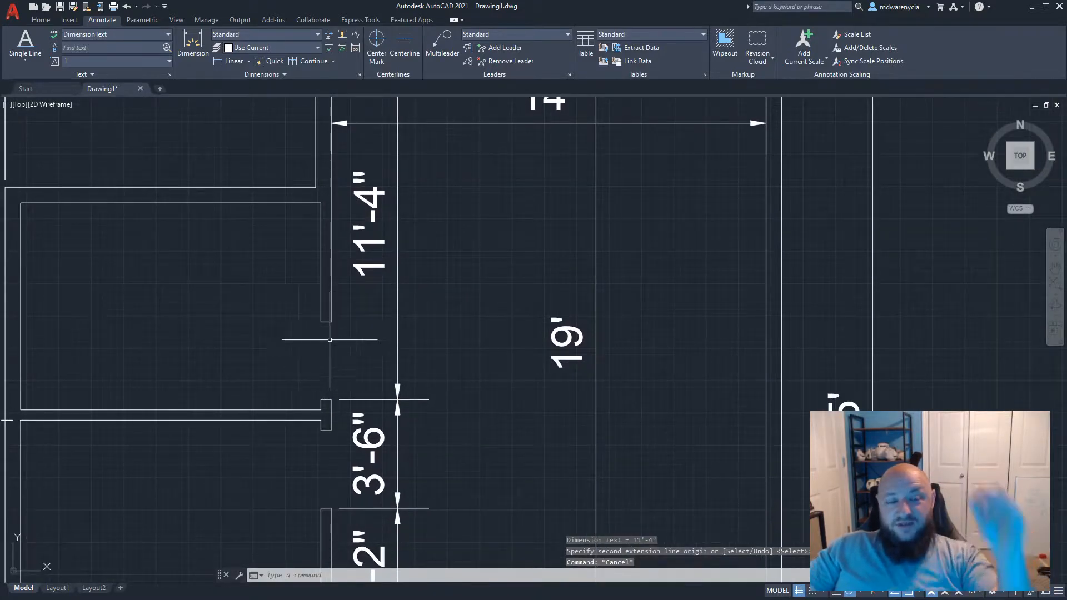
middle_drag(301, 400, 311, 343)
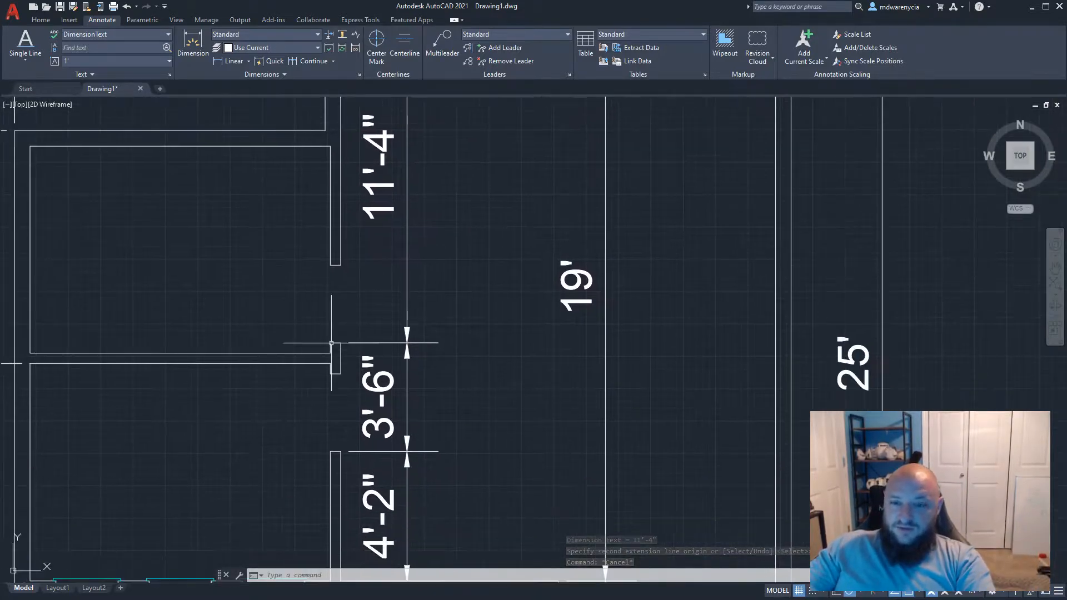
scroll(285, 333, down, 2)
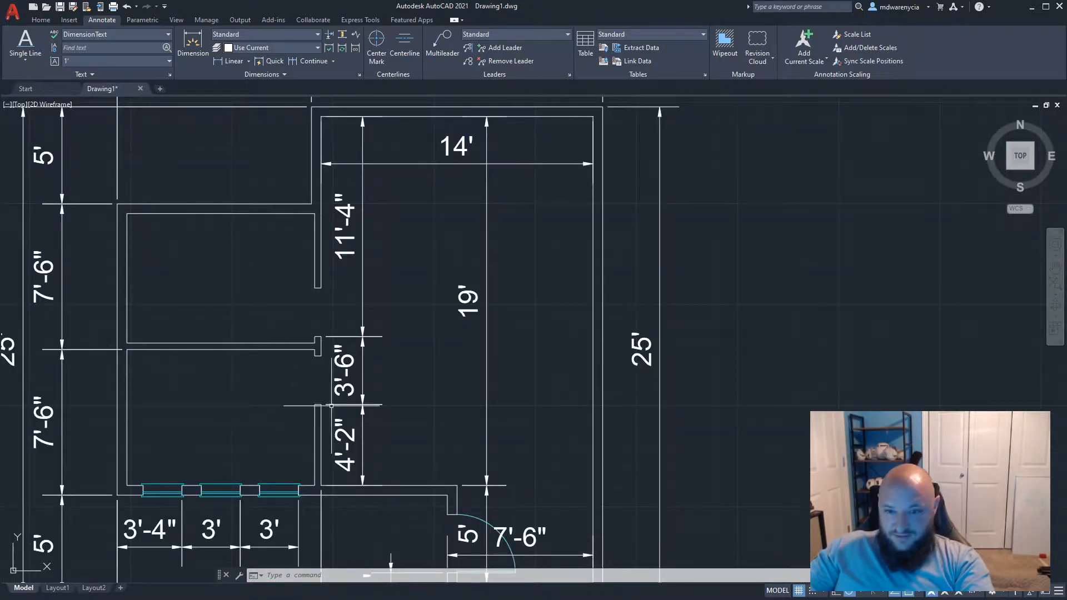
click(221, 66)
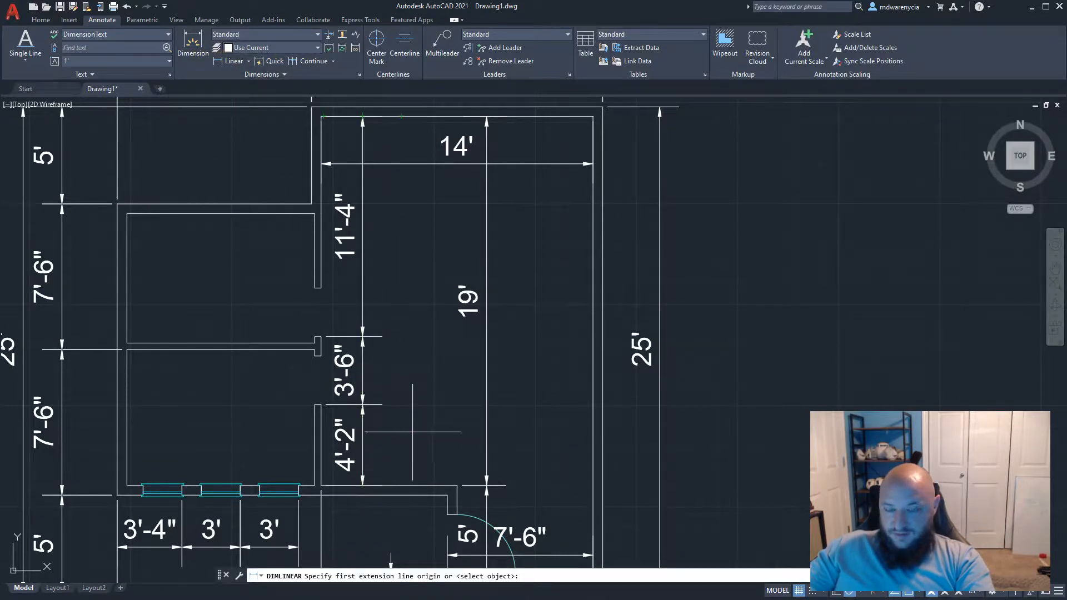
click(222, 61)
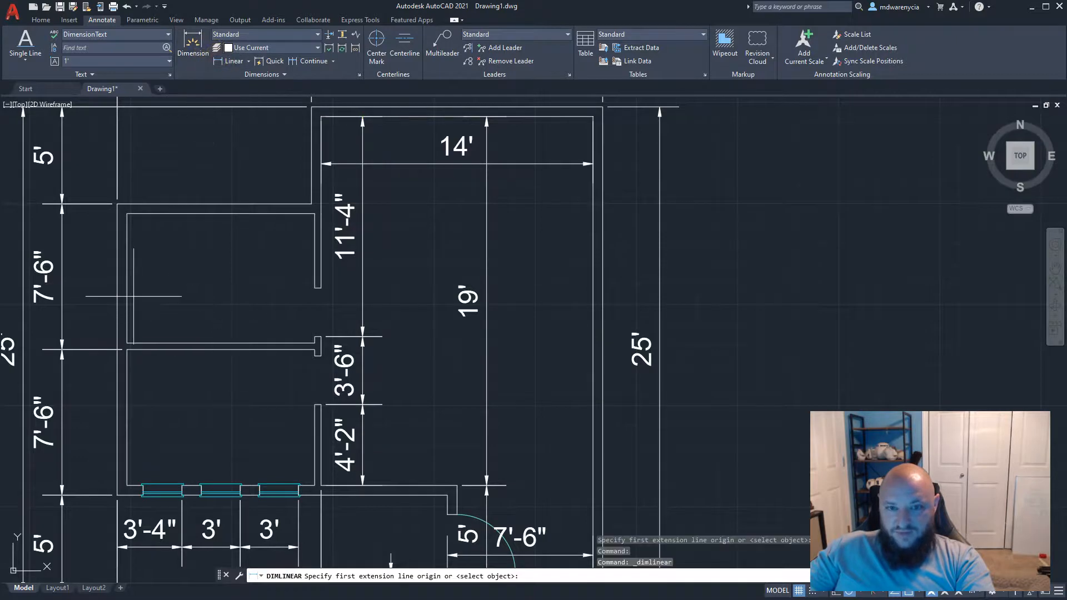
click(128, 343)
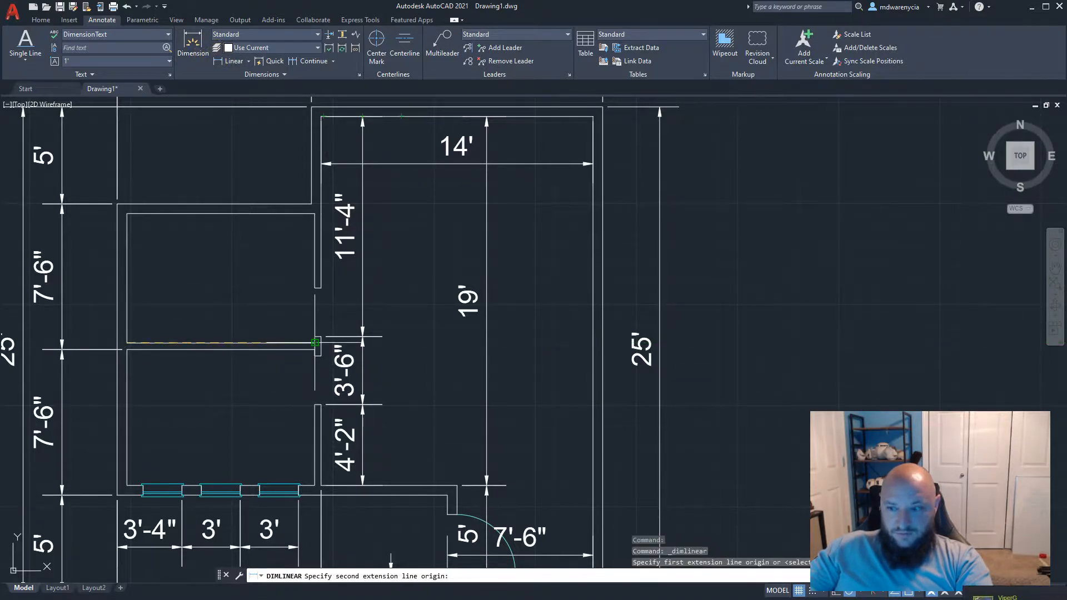
click(315, 342)
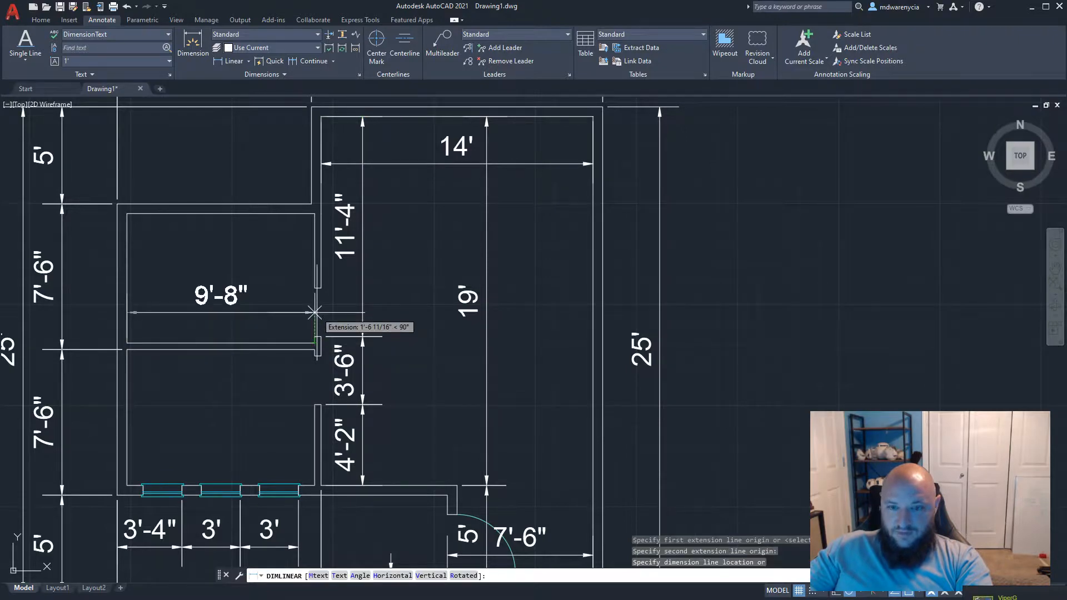
click(314, 313)
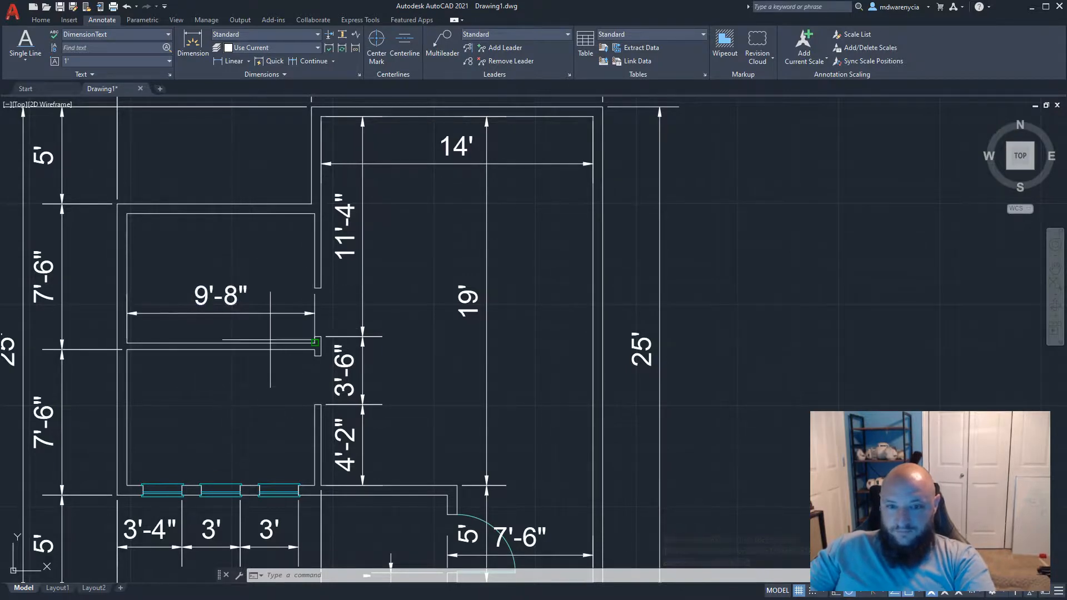
Add aligned vertical linear dimensions for the inside heights of the upper and lower small rooms, placed near the partition wall
key(Return)
click(321, 345)
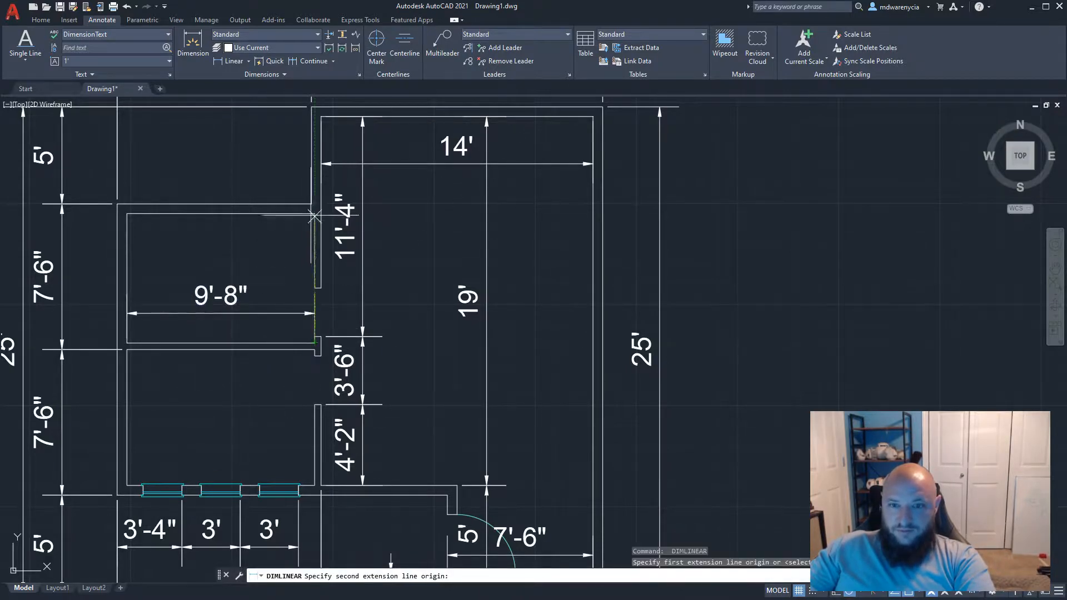
click(315, 213)
click(295, 241)
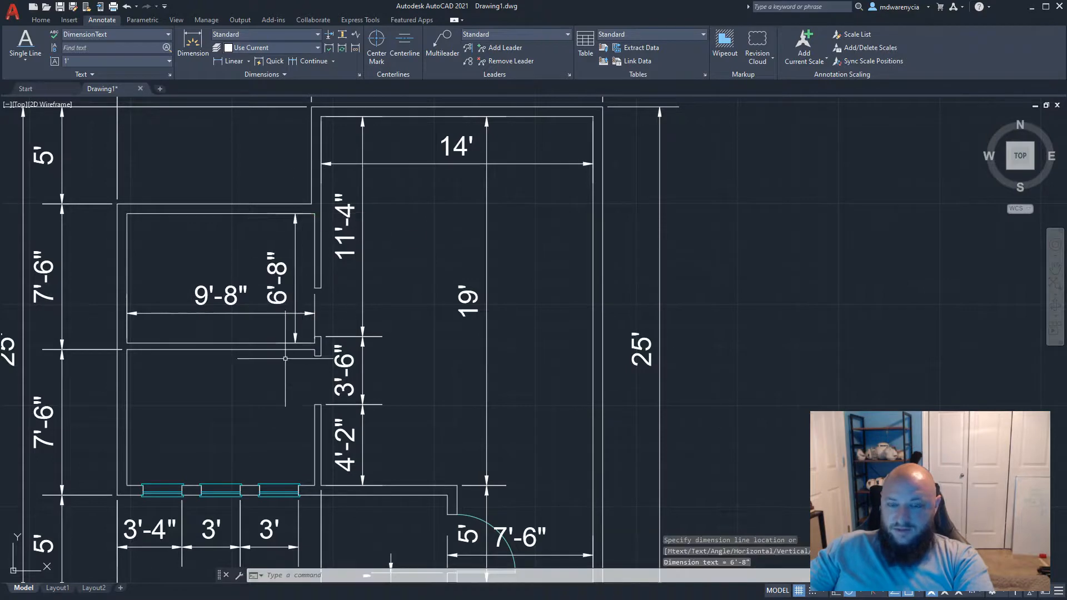
key(Return)
click(315, 485)
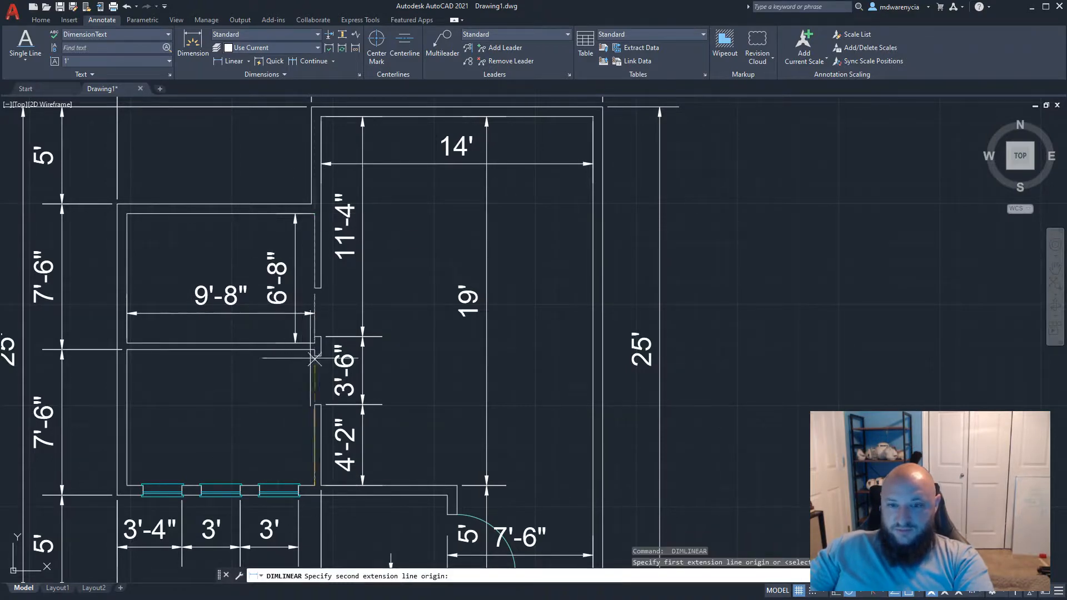
click(315, 349)
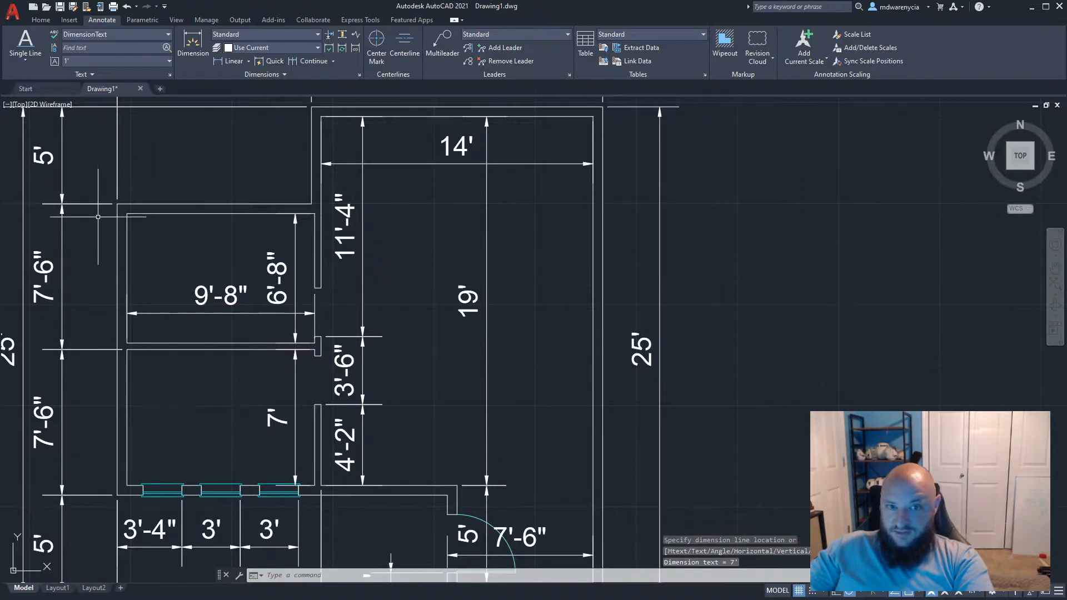
Add a horizontal linear dimension across the lower small room's inside width, placed above the windows
key(Return)
click(124, 484)
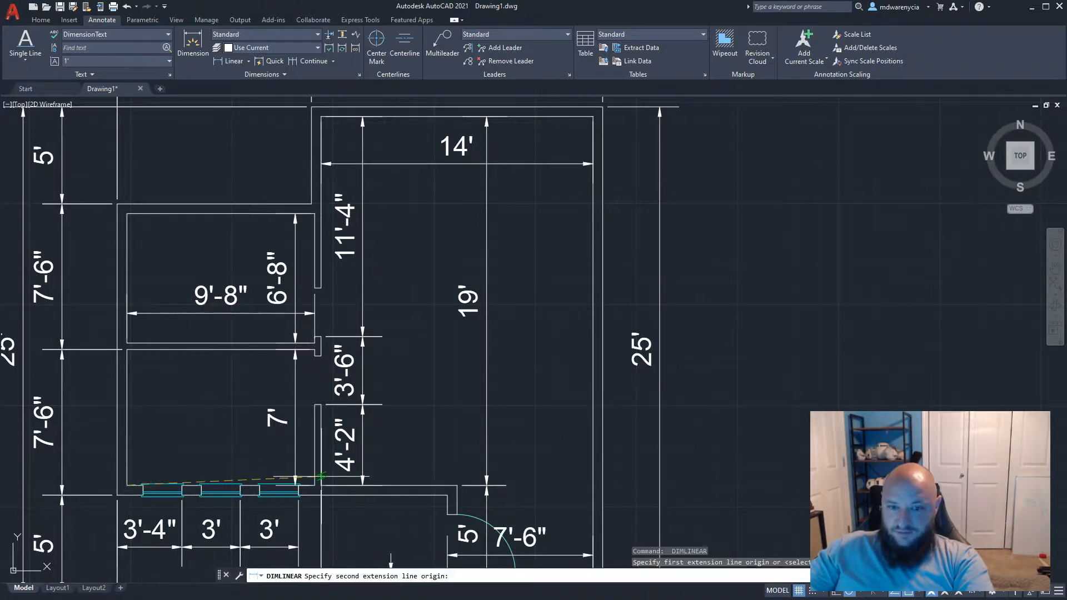
click(321, 476)
click(313, 444)
key(Escape)
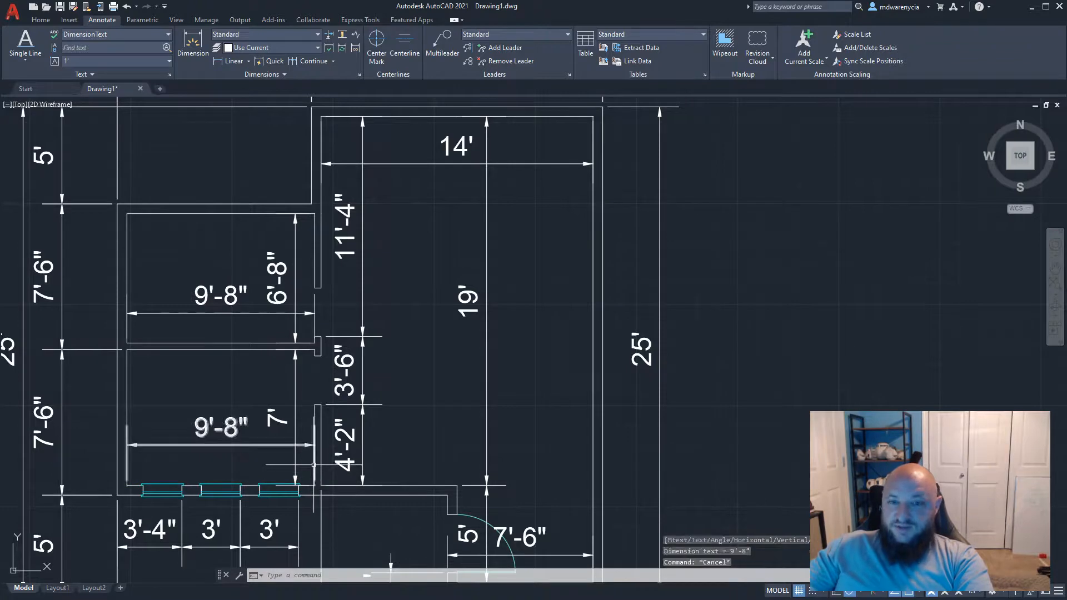
key(Escape)
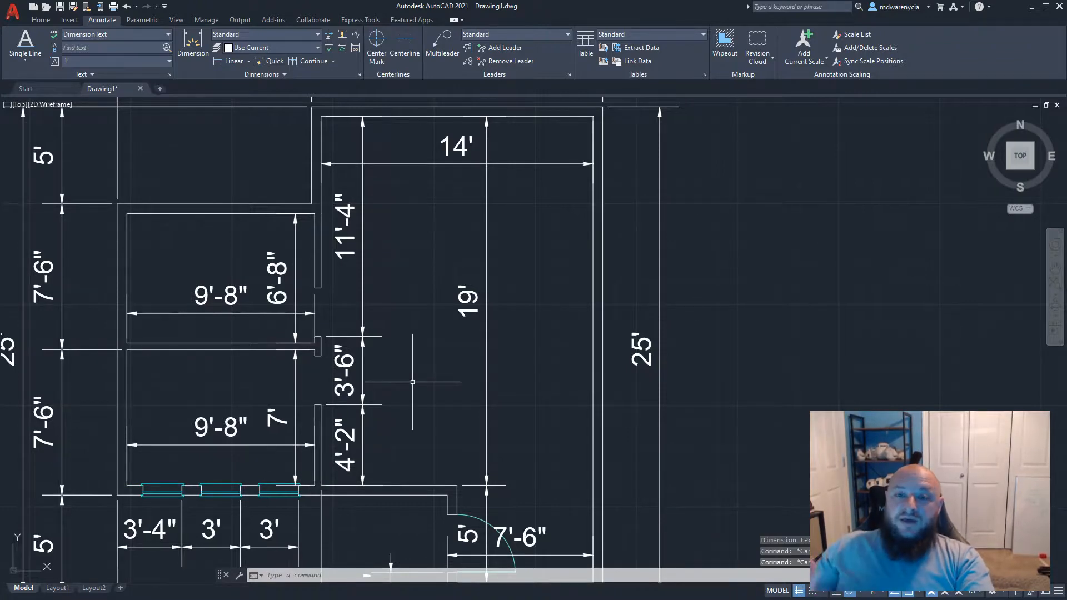
Select all exterior, interior, window and entry dimensions of the floor plan and move them to the red dimension layer
scroll(330, 397, down, 7)
scroll(301, 398, up, 4)
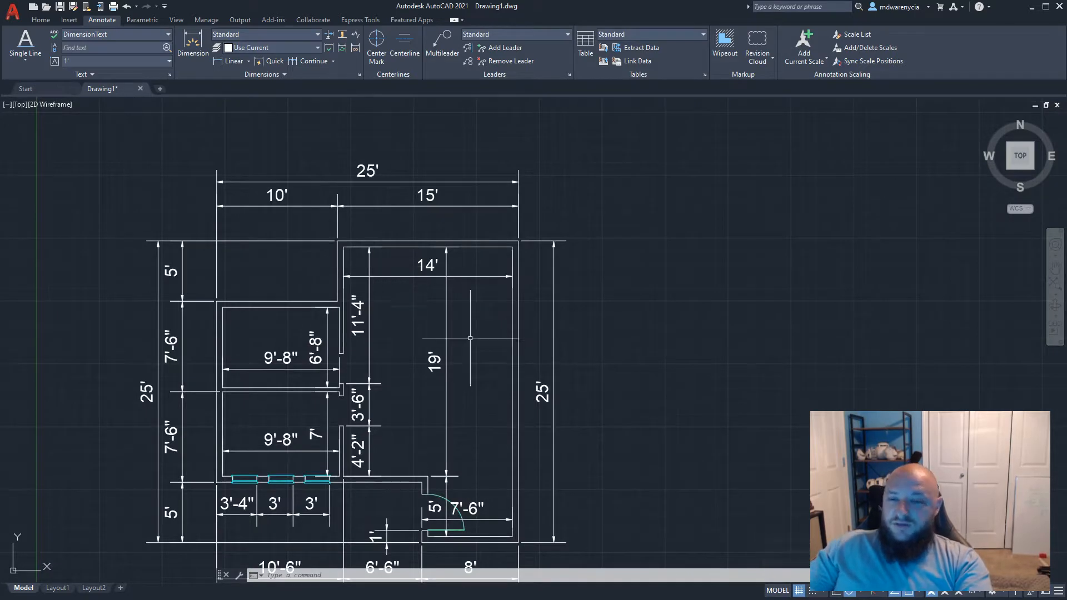
click(588, 212)
click(124, 136)
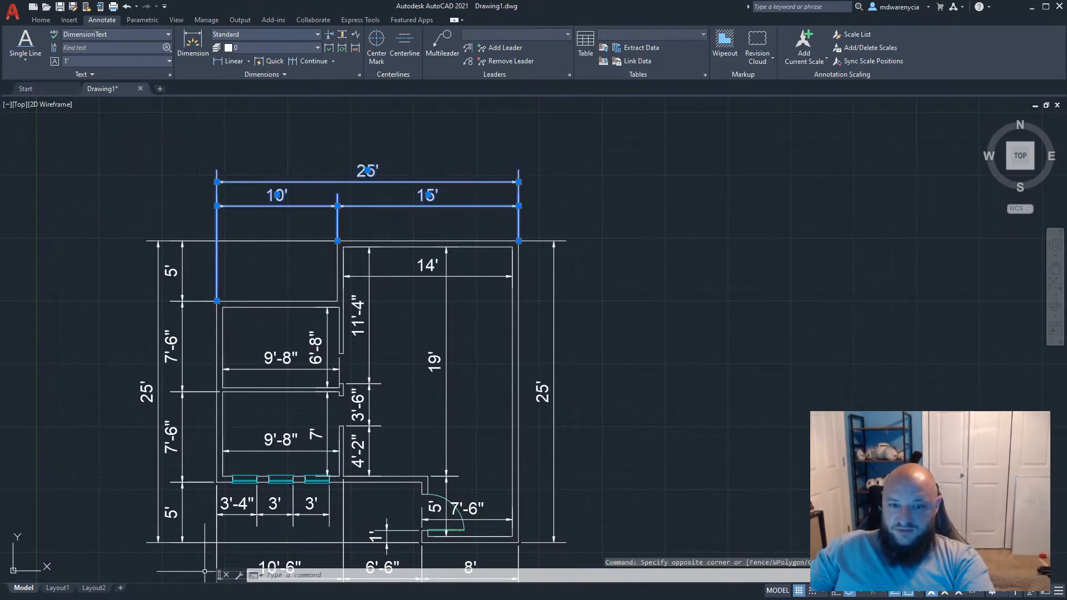
click(205, 571)
click(112, 179)
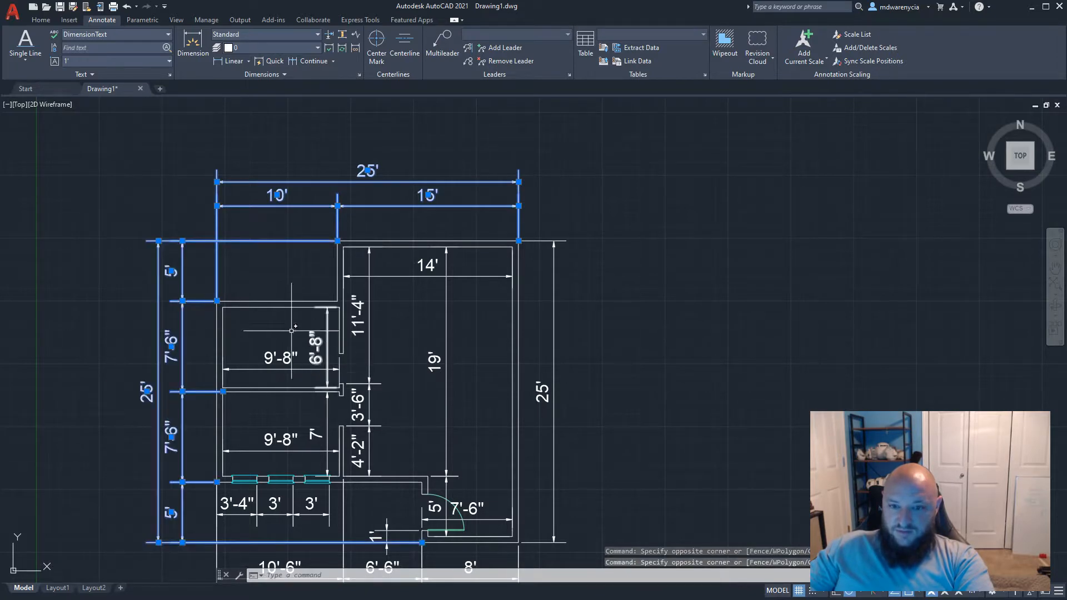
click(316, 380)
click(293, 350)
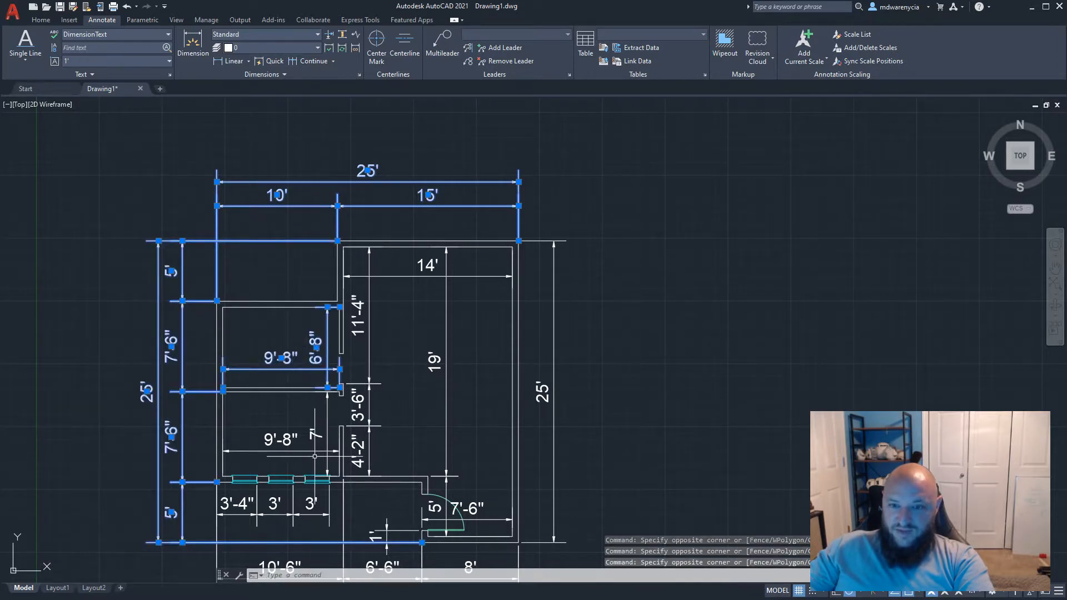
click(314, 456)
click(258, 425)
click(338, 415)
click(299, 409)
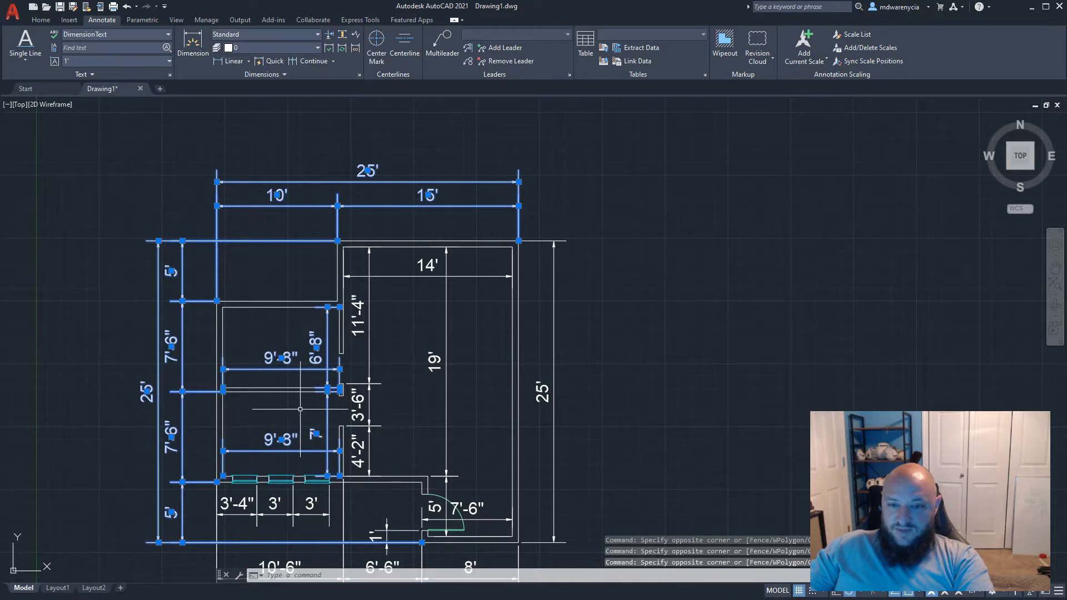
click(517, 319)
click(365, 265)
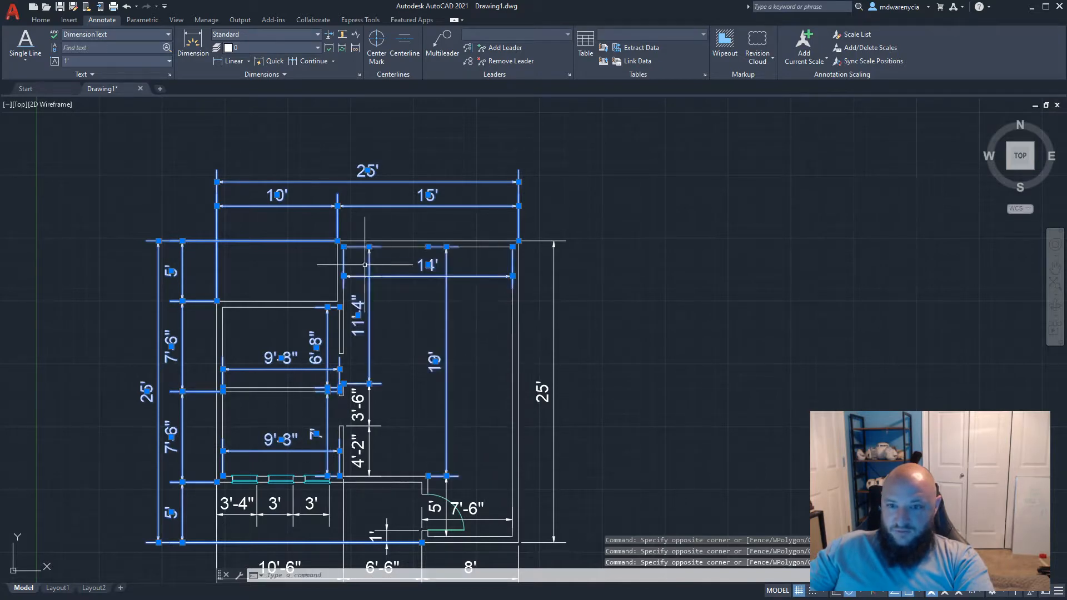
click(412, 437)
click(318, 411)
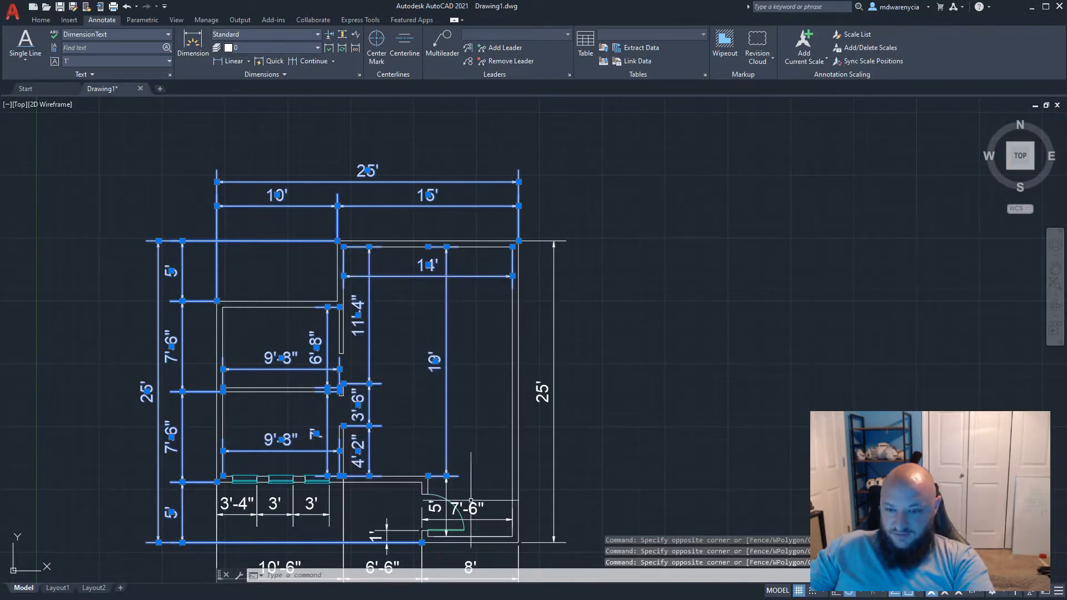
click(482, 521)
click(438, 511)
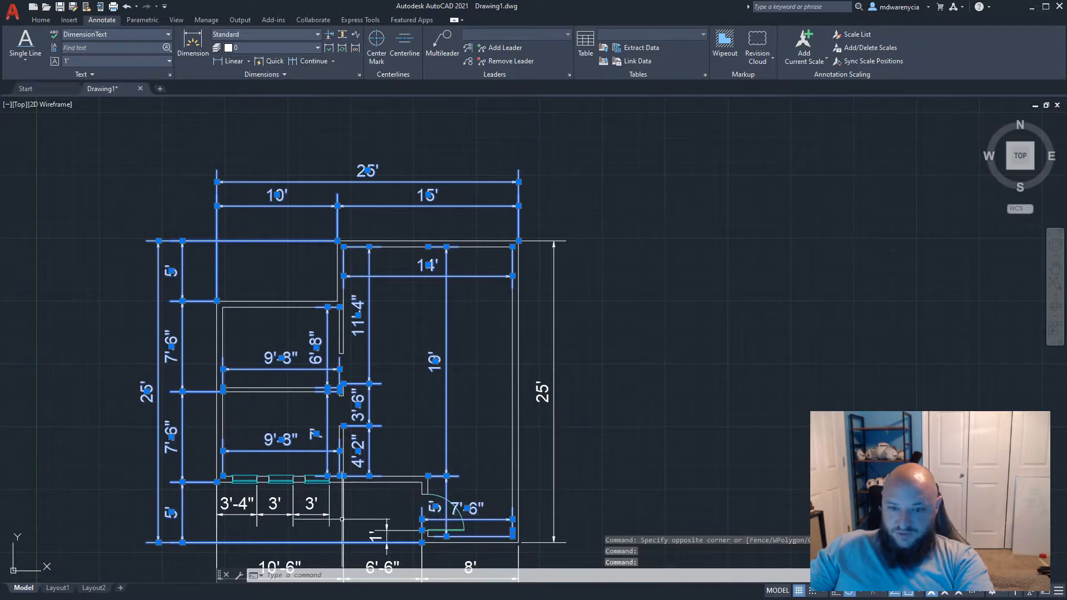
click(329, 532)
click(248, 511)
middle_drag(253, 507, 192, 318)
click(528, 433)
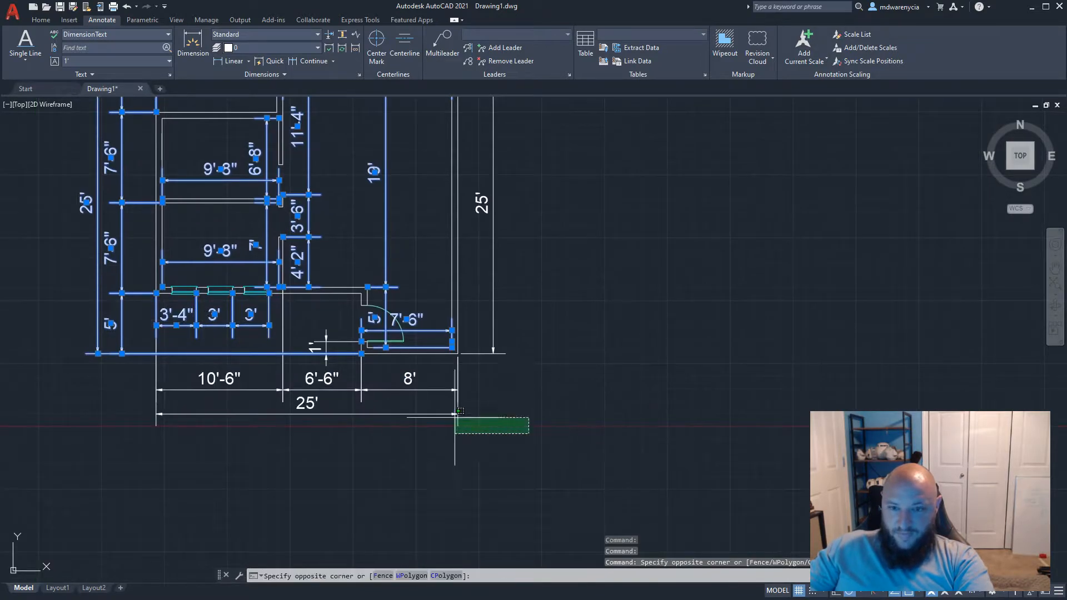
click(135, 386)
click(576, 380)
click(481, 295)
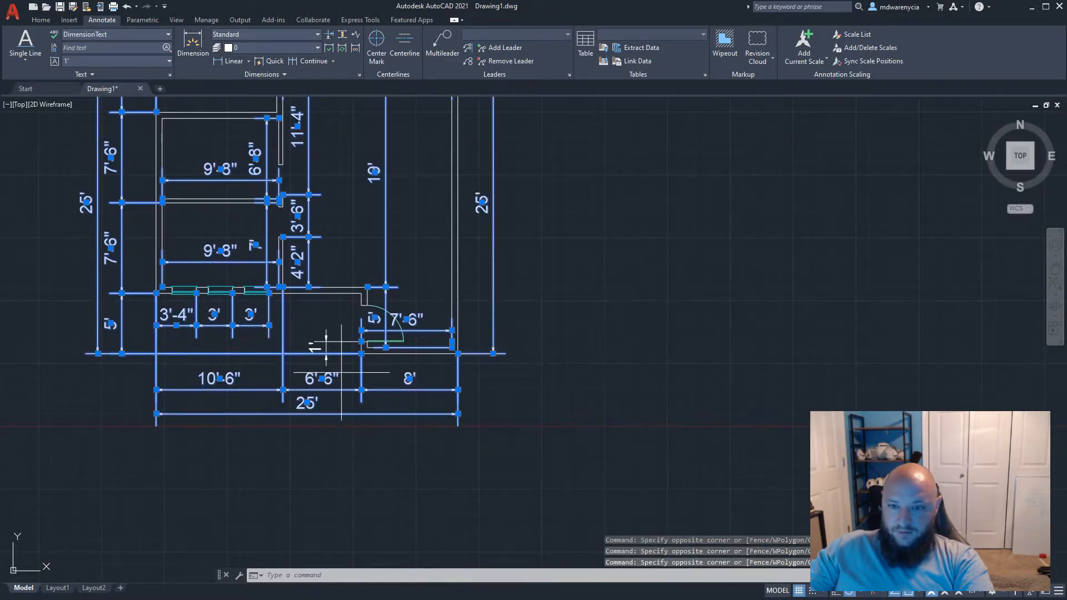
click(325, 355)
middle_drag(340, 391, 400, 562)
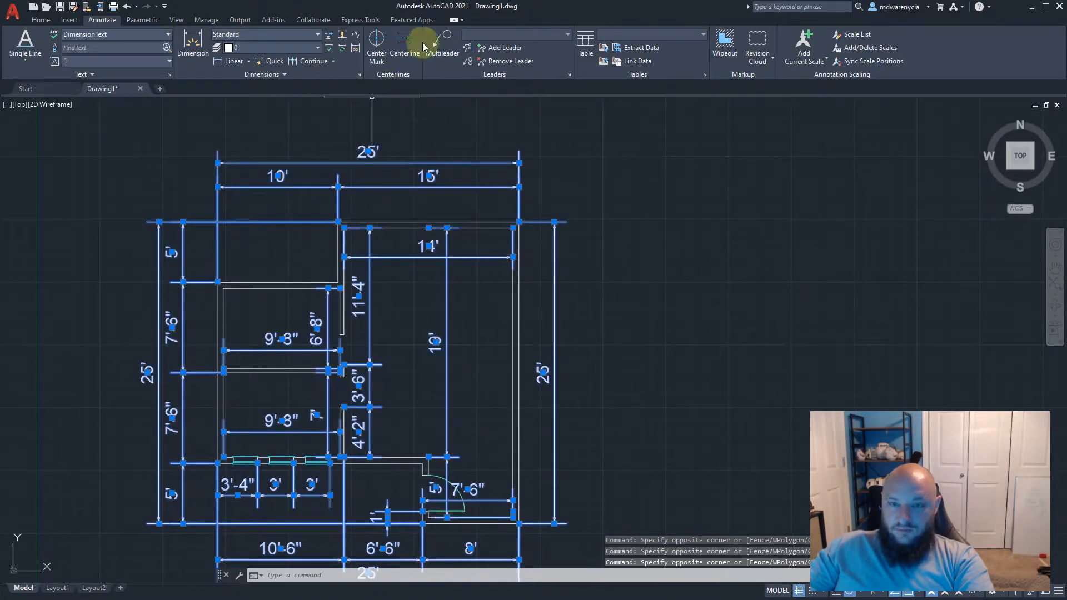
click(42, 22)
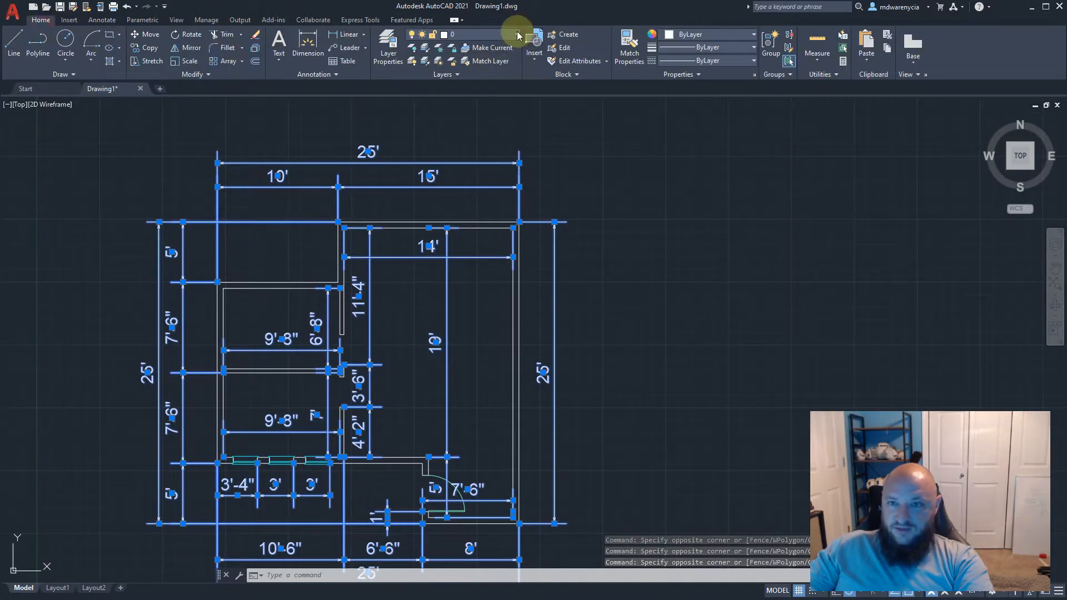
click(506, 33)
click(471, 75)
key(Escape)
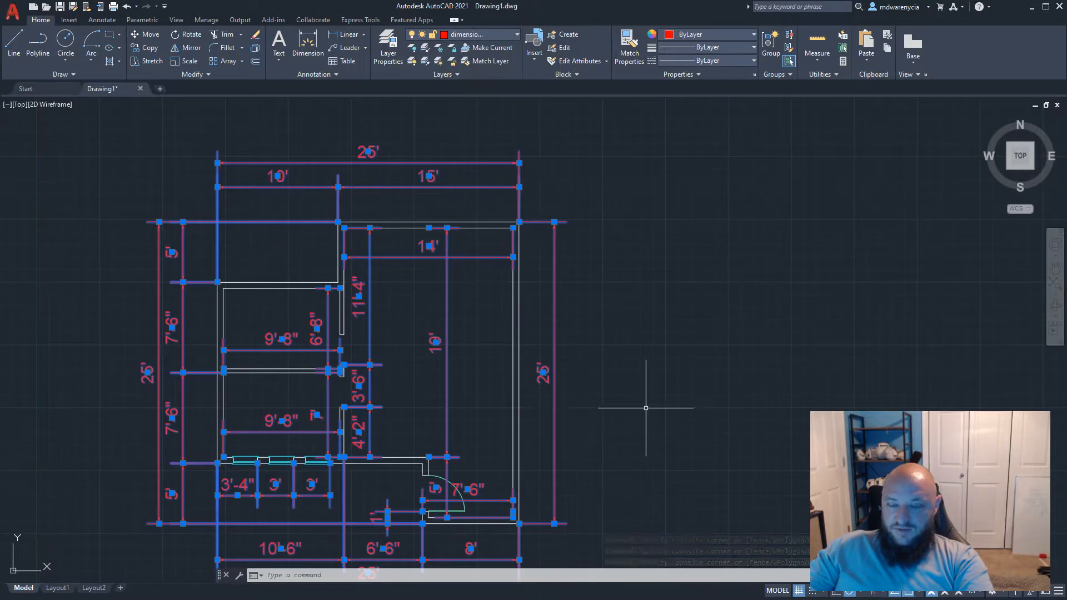
key(Escape)
Switch to Layout1, show its whole sheet and open the Page Setup Manager for it
middle_drag(643, 440, 638, 390)
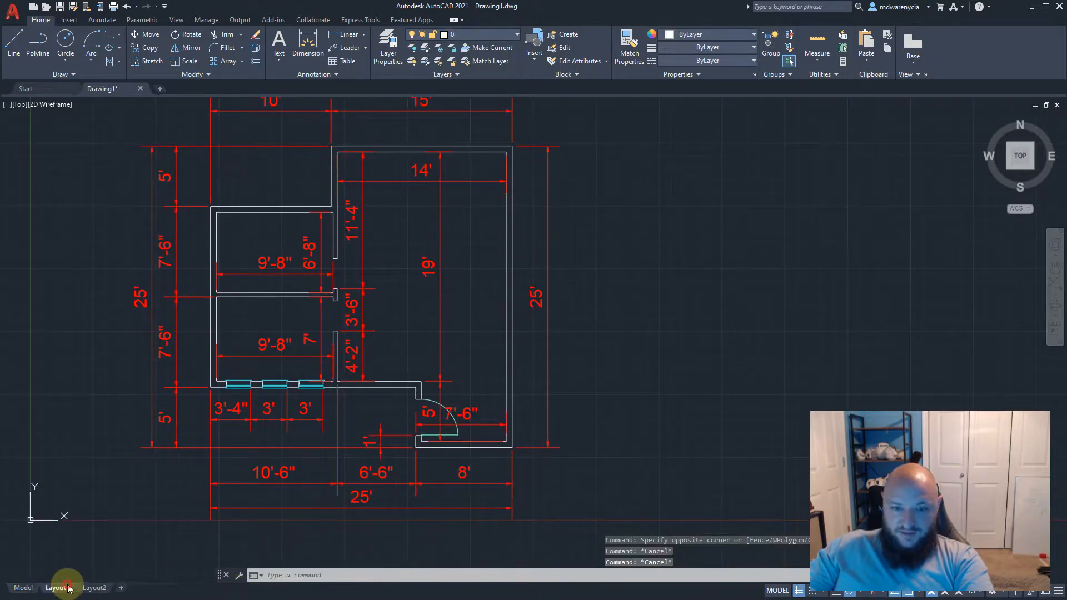
click(57, 588)
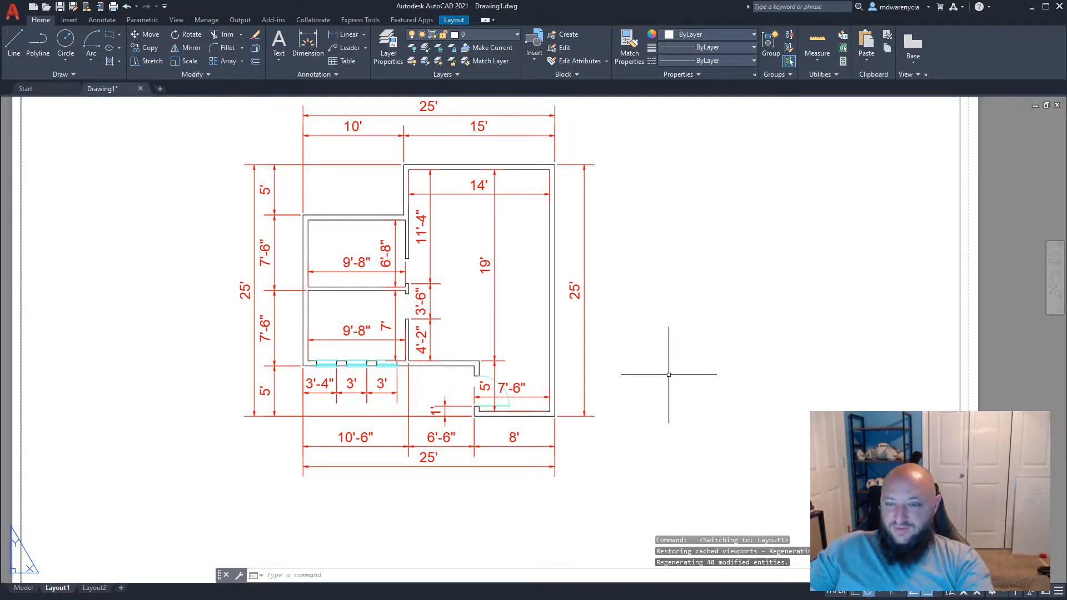
scroll(395, 279, down, 4)
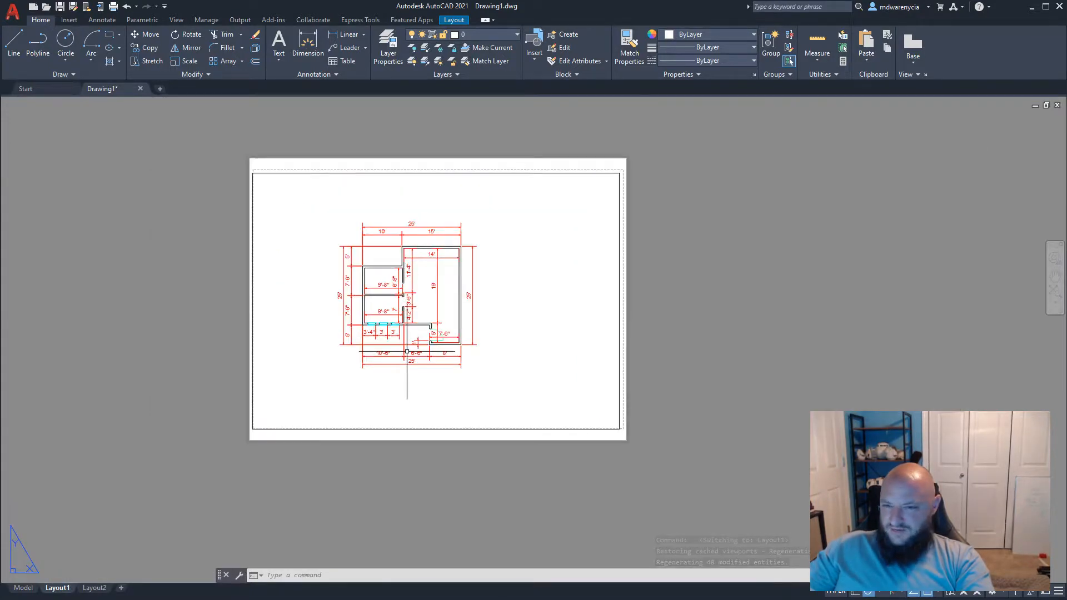
right_click(56, 588)
click(80, 509)
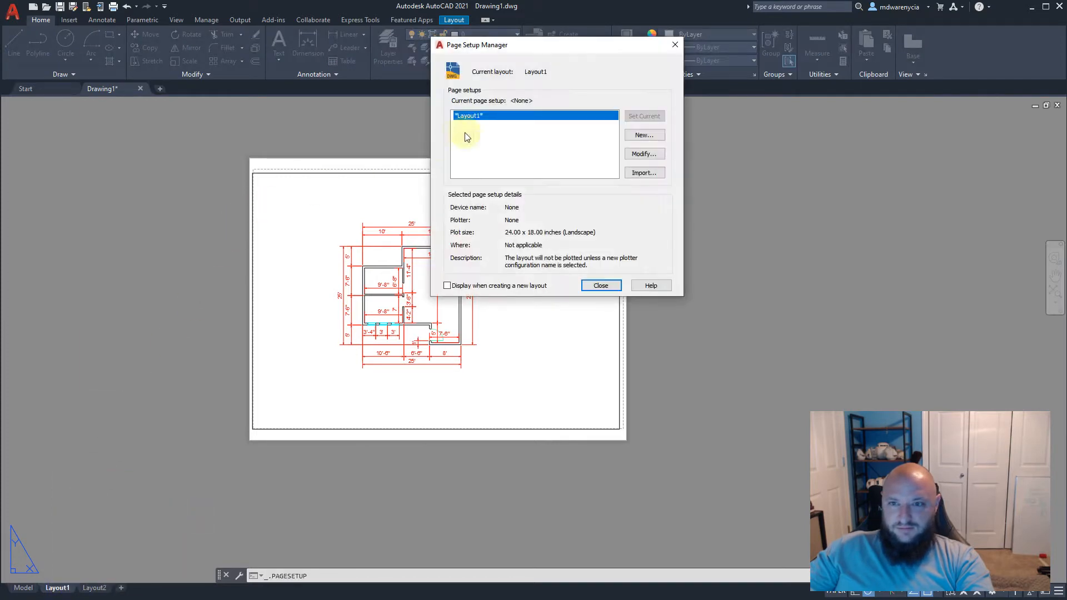
Close the Page Setup Manager, enter the Layout1 viewport's model space and return to paper space
click(596, 286)
scroll(392, 274, up, 4)
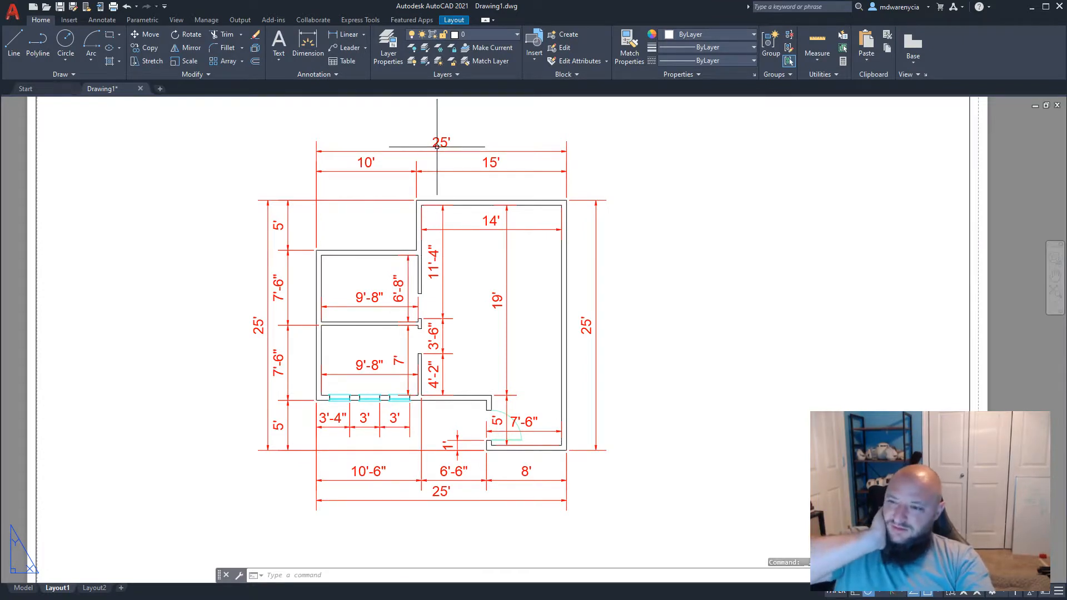
click(778, 286)
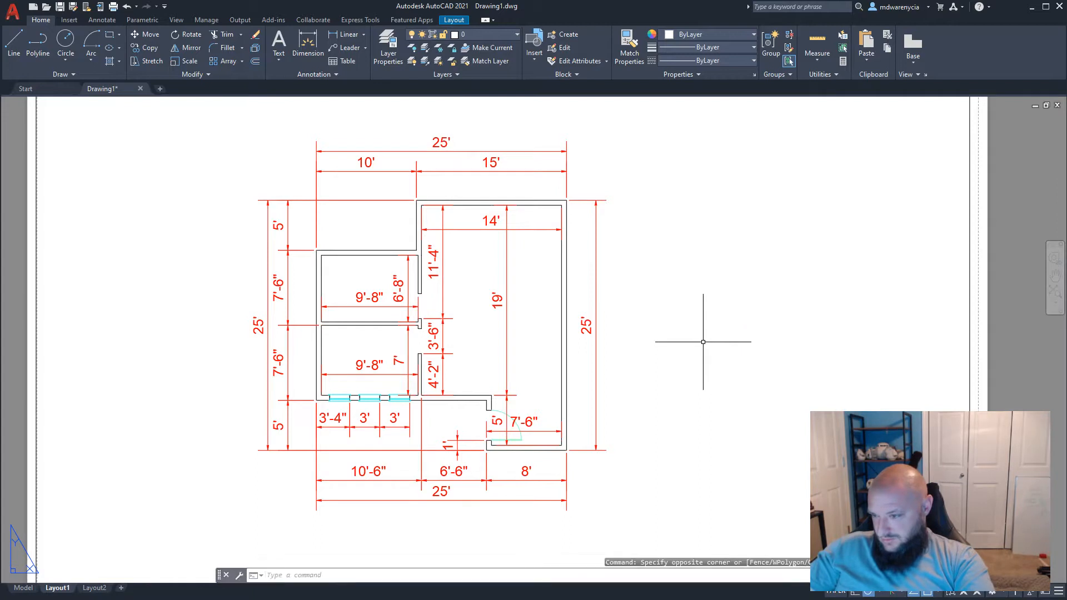
double_click(746, 416)
click(746, 417)
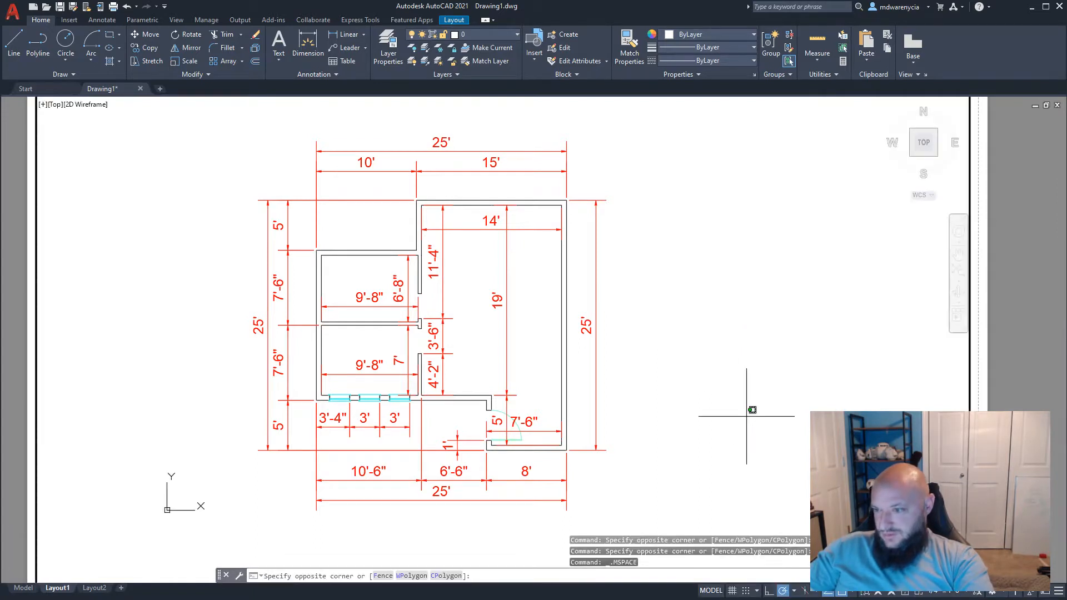
key(Escape)
key(Escape)
double_click(998, 438)
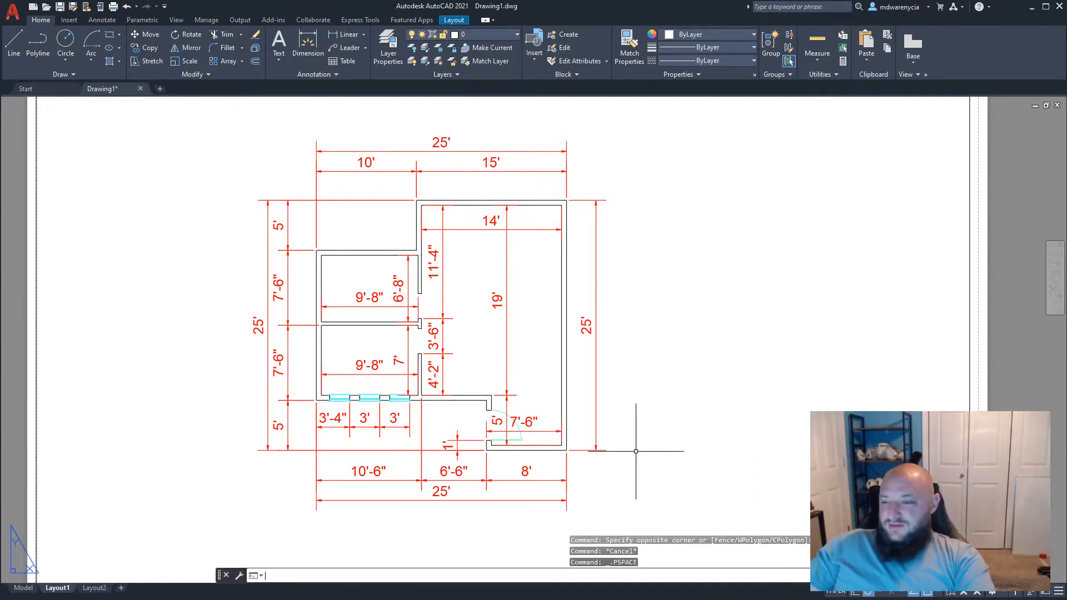
Try a Quick measurement of the gap between the overall 25' and 15' dimension lines above the plan
scroll(506, 429, down, 2)
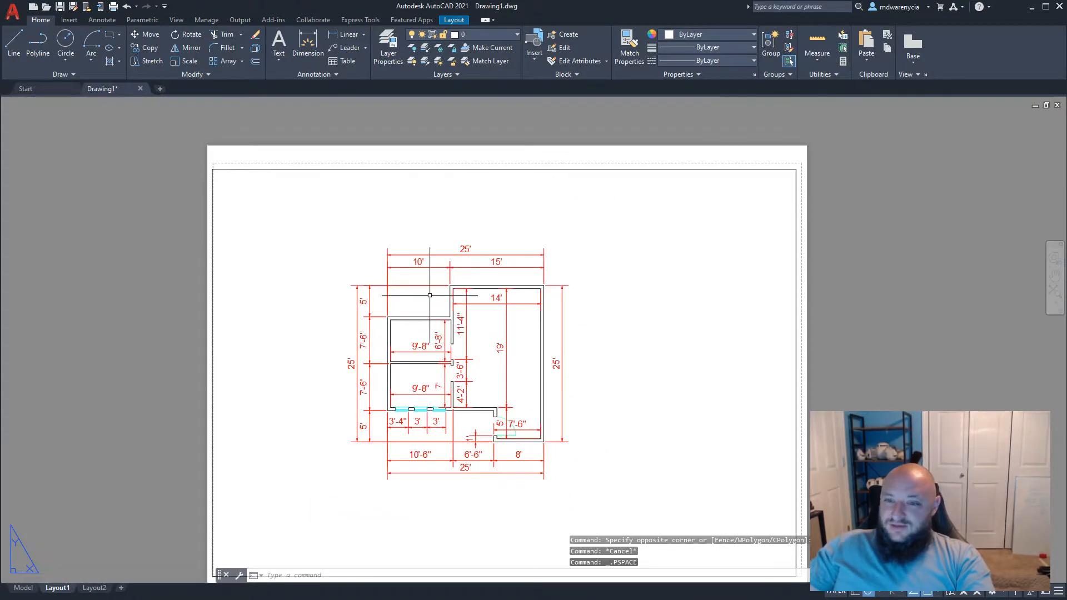
scroll(460, 246, up, 4)
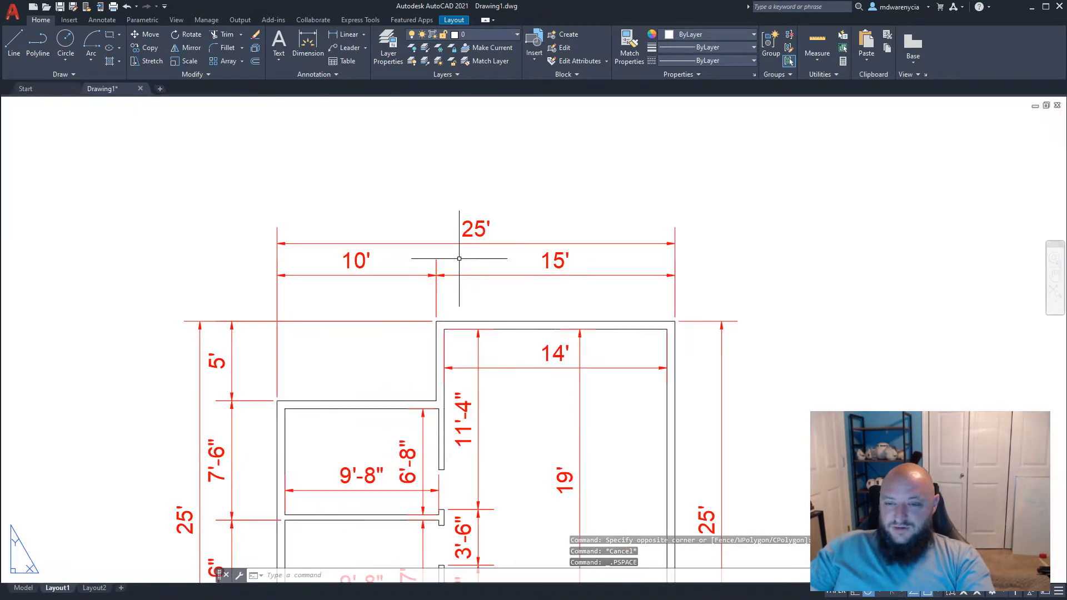
mouse_move(459, 242)
mouse_down()
mouse_move(482, 272)
mouse_move(473, 266)
mouse_up()
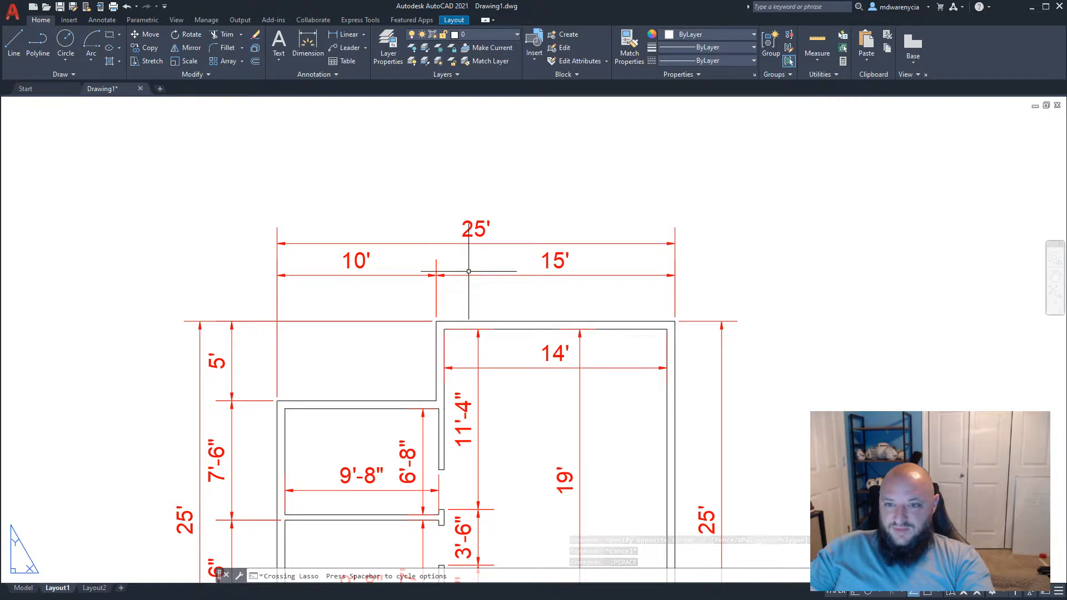
click(816, 52)
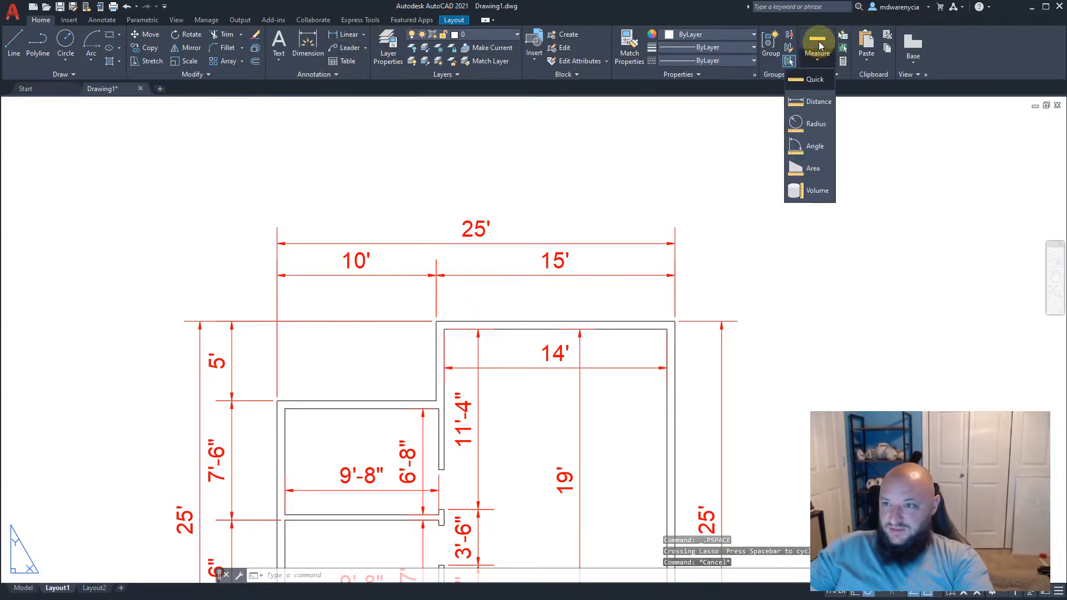
click(816, 79)
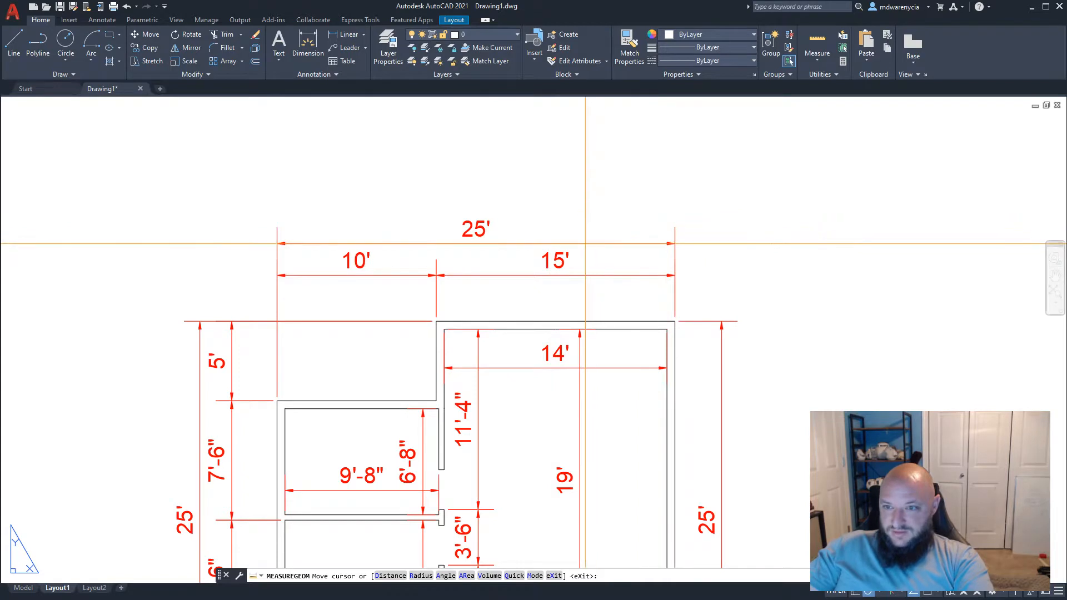
click(584, 269)
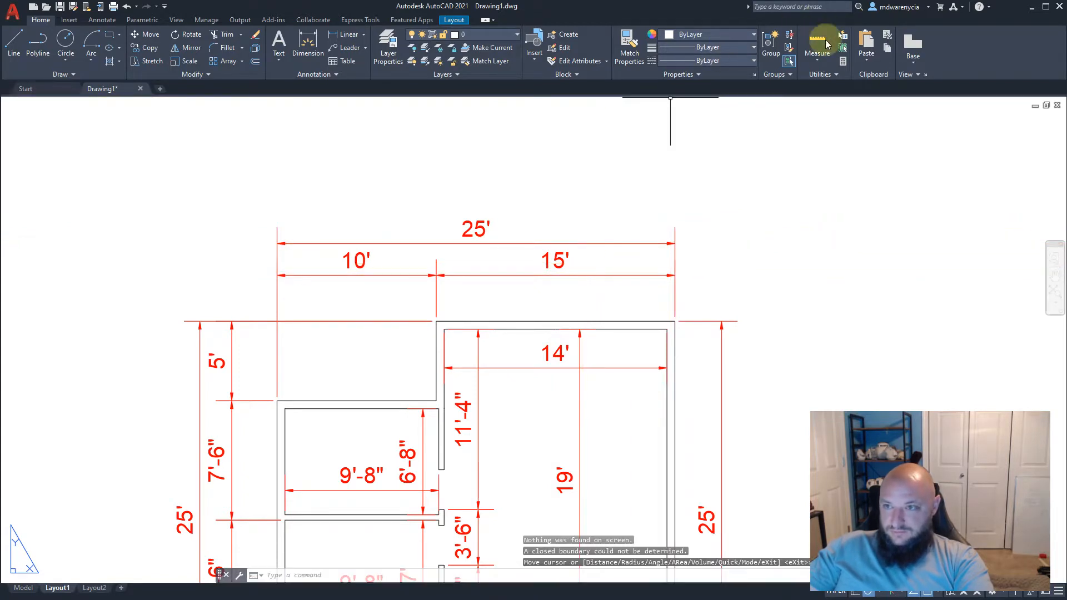
Measure the perpendicular distance between the overall 25' dimension line and the 15' dimension line above the plan
click(818, 61)
click(818, 102)
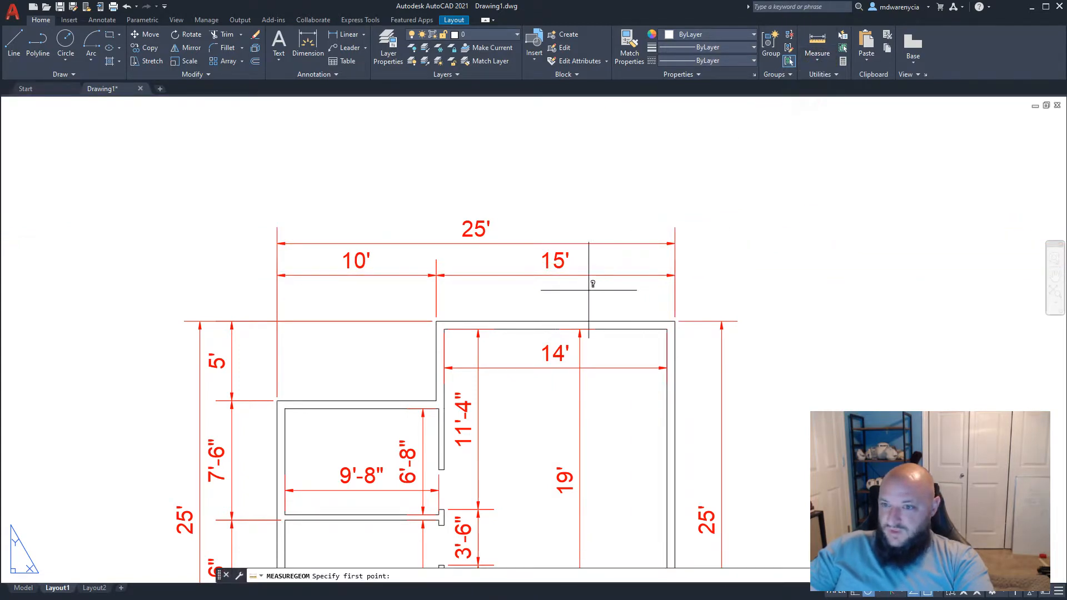
scroll(588, 289, up, 2)
click(600, 216)
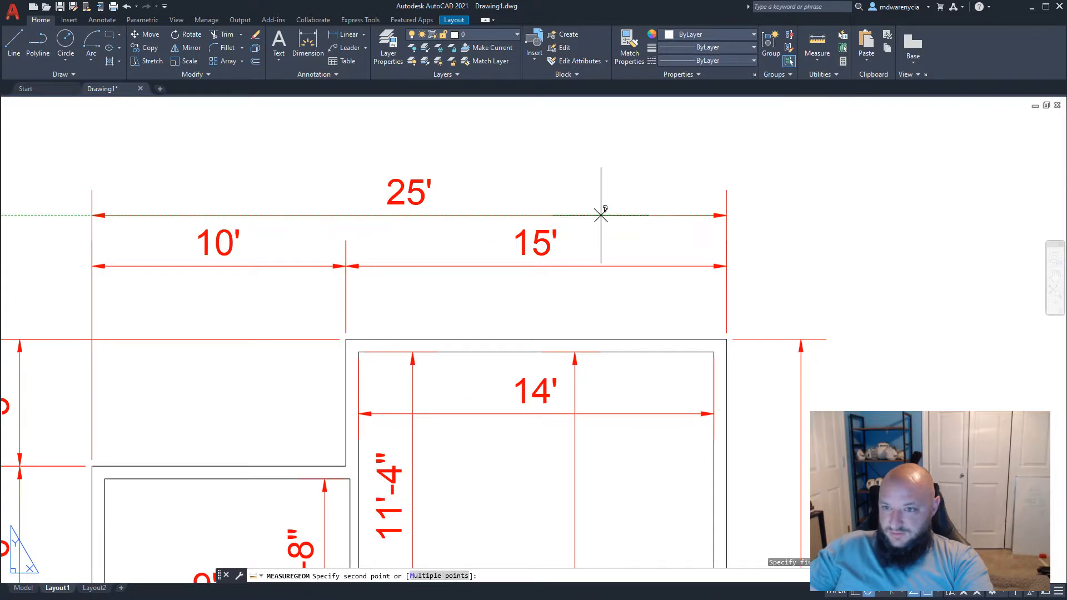
click(714, 266)
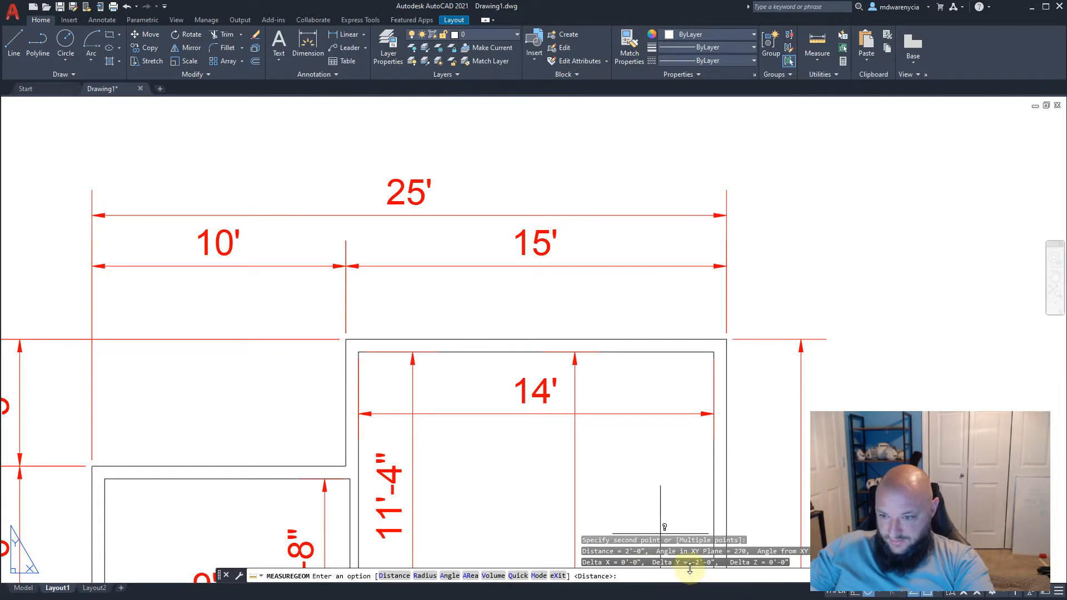
key(Escape)
key(Escape)
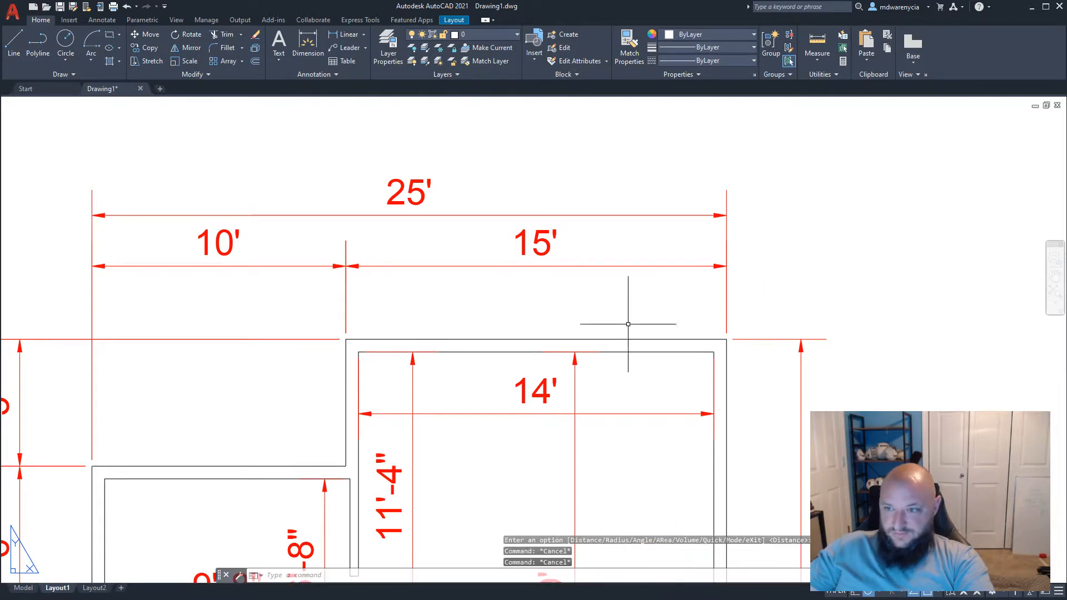
Try the Quick measure mode again around the stacked dimensions above the floor plan
scroll(517, 285, down, 6)
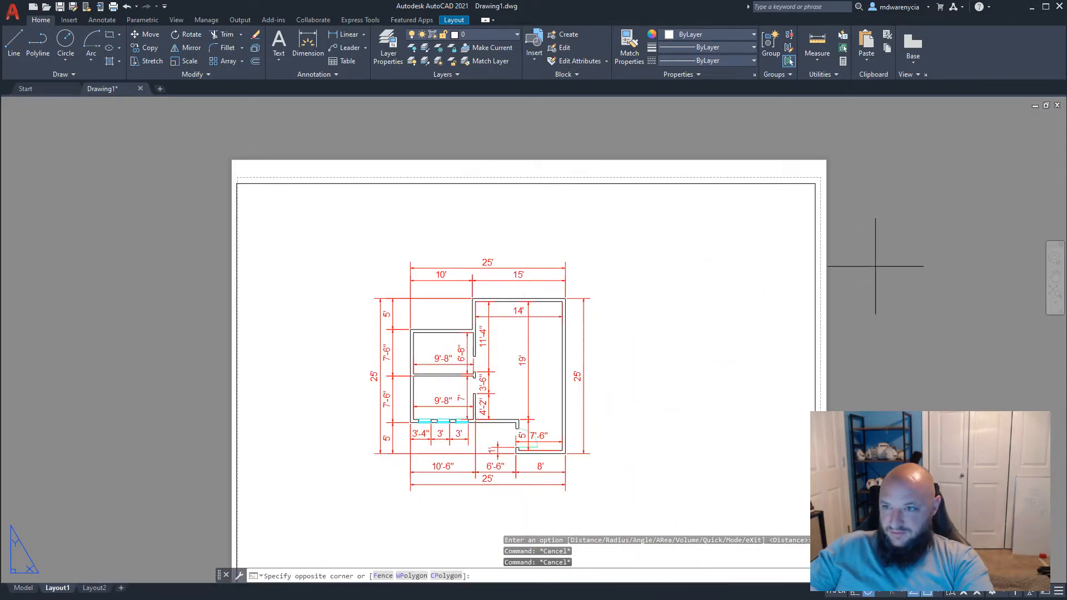
click(868, 301)
click(817, 61)
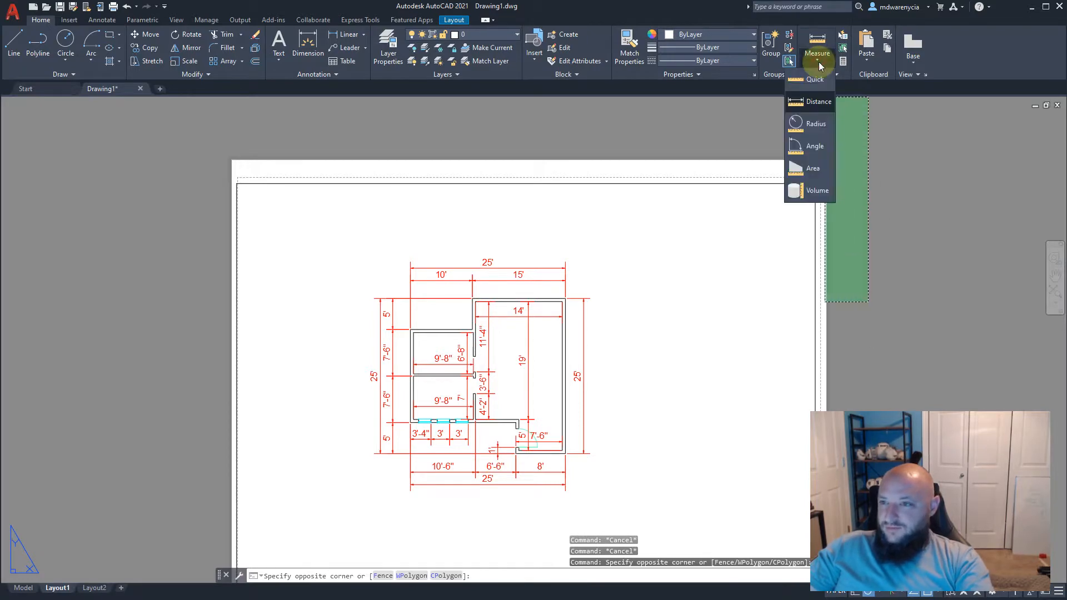
click(806, 78)
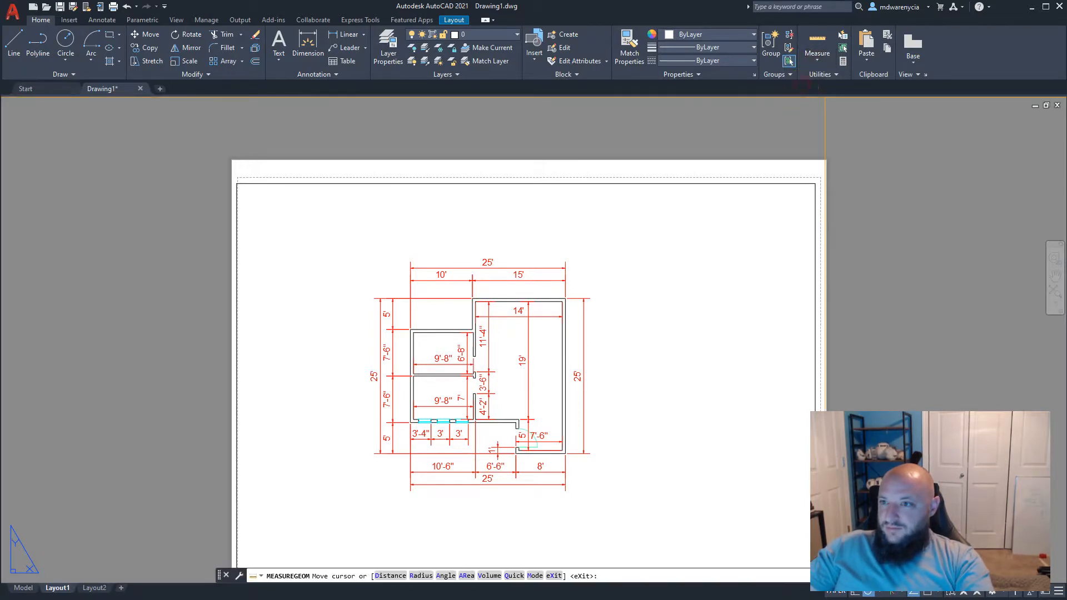
scroll(646, 238, up, 4)
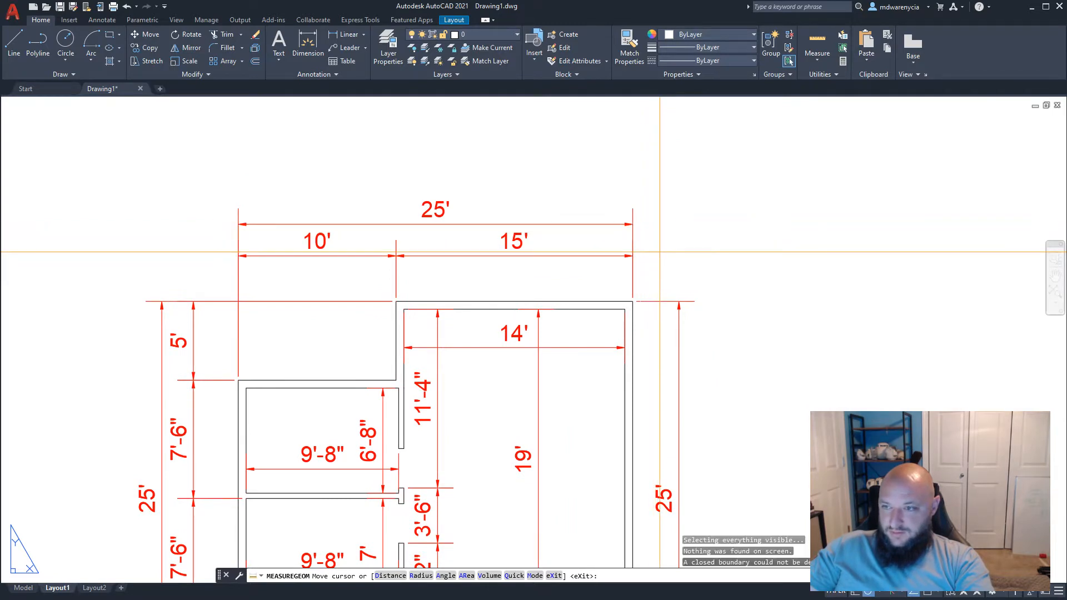
click(814, 55)
click(808, 89)
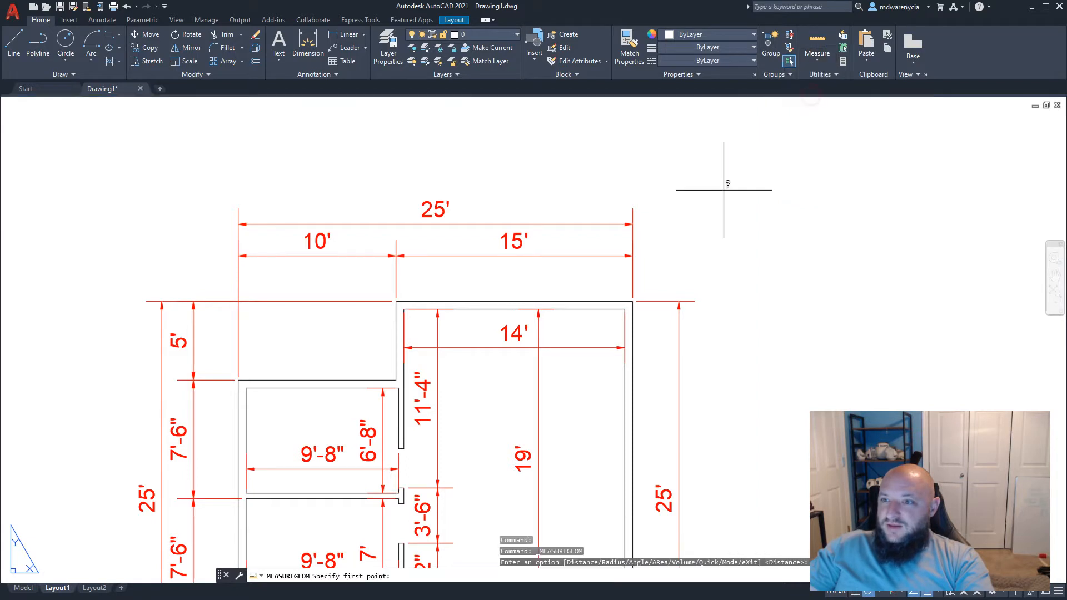
click(672, 224)
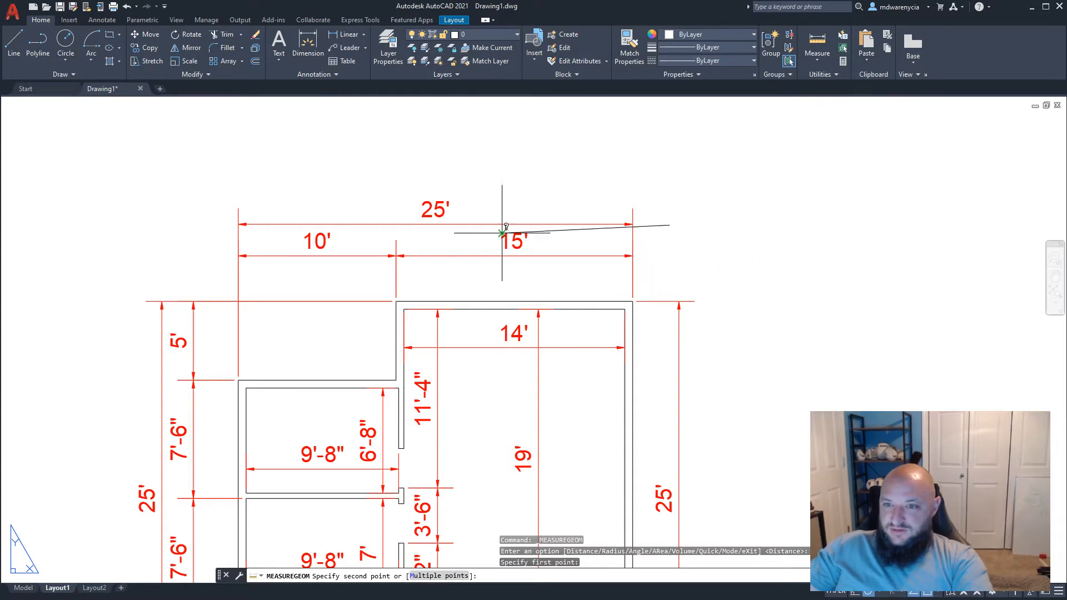
key(Escape)
click(538, 231)
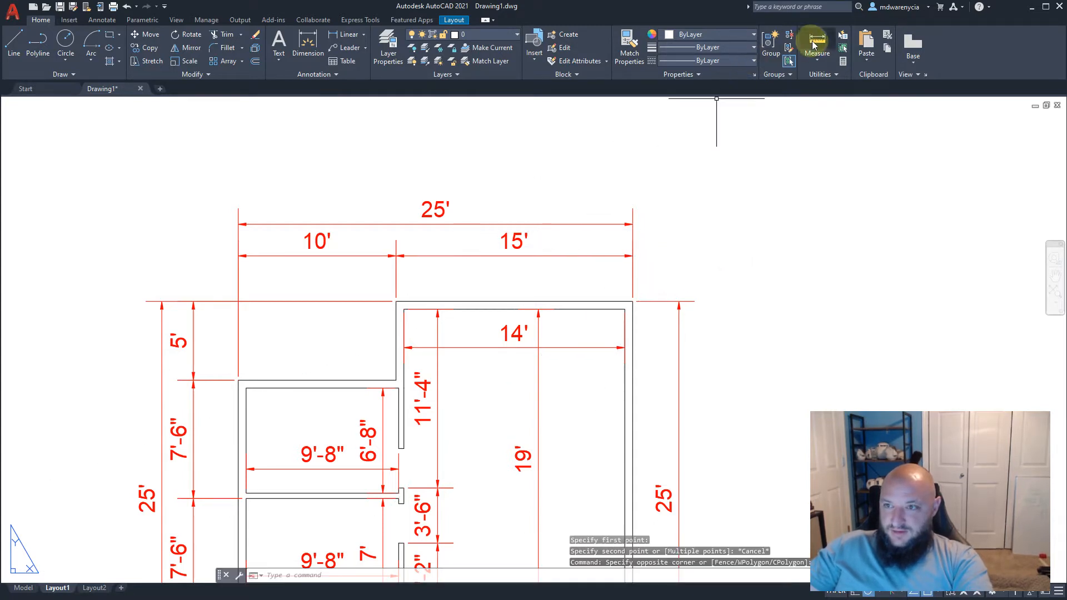
click(816, 42)
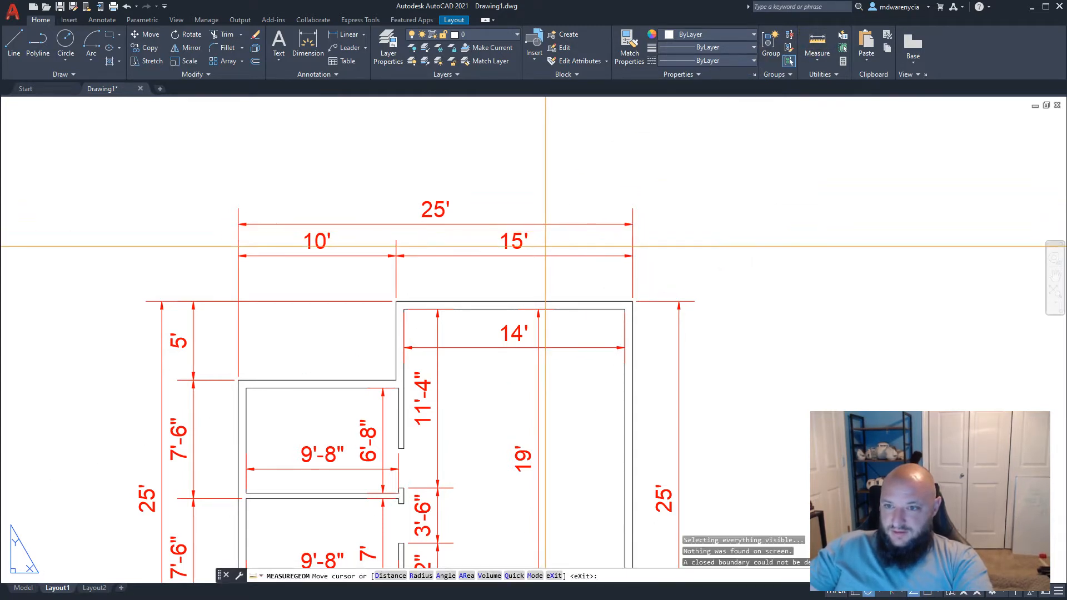
Measure the text height of the 15' dimension above the plan from its top to its bottom
click(817, 49)
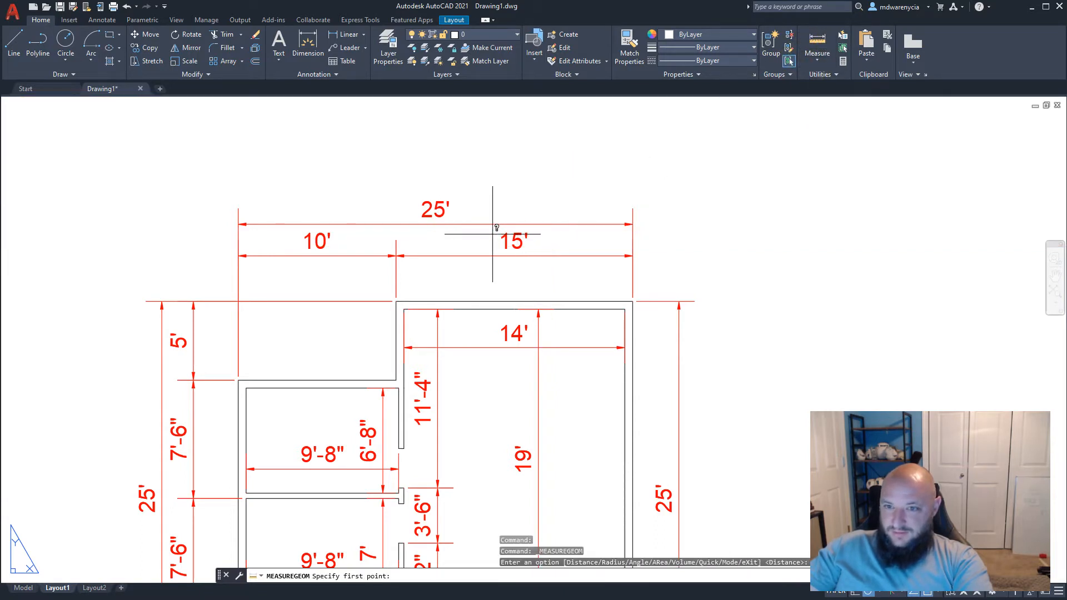
click(499, 233)
click(499, 249)
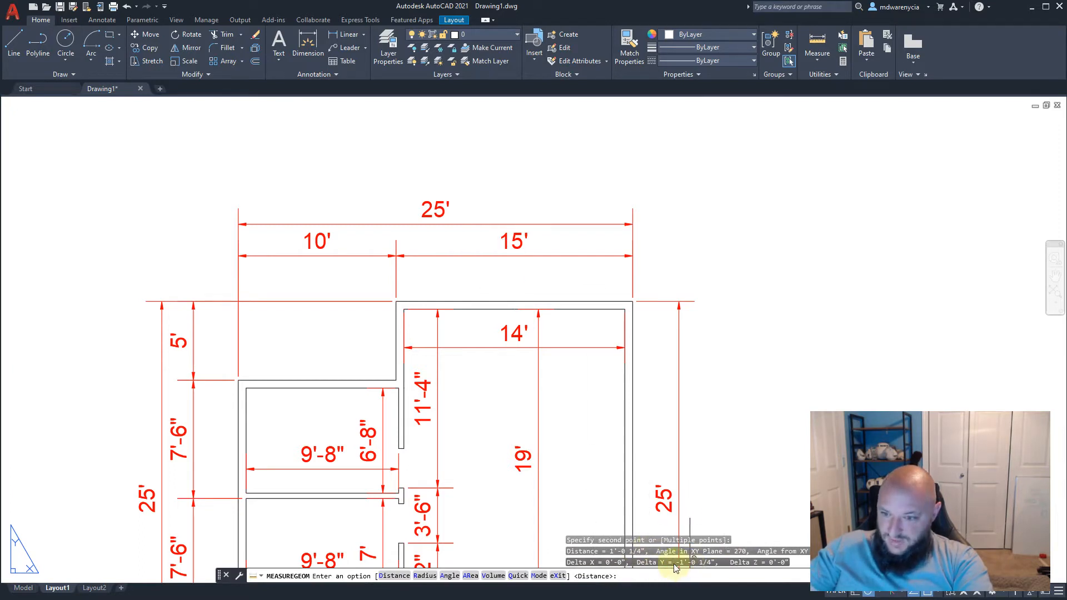
key(Escape)
key(Escape)
scroll(522, 253, down, 2)
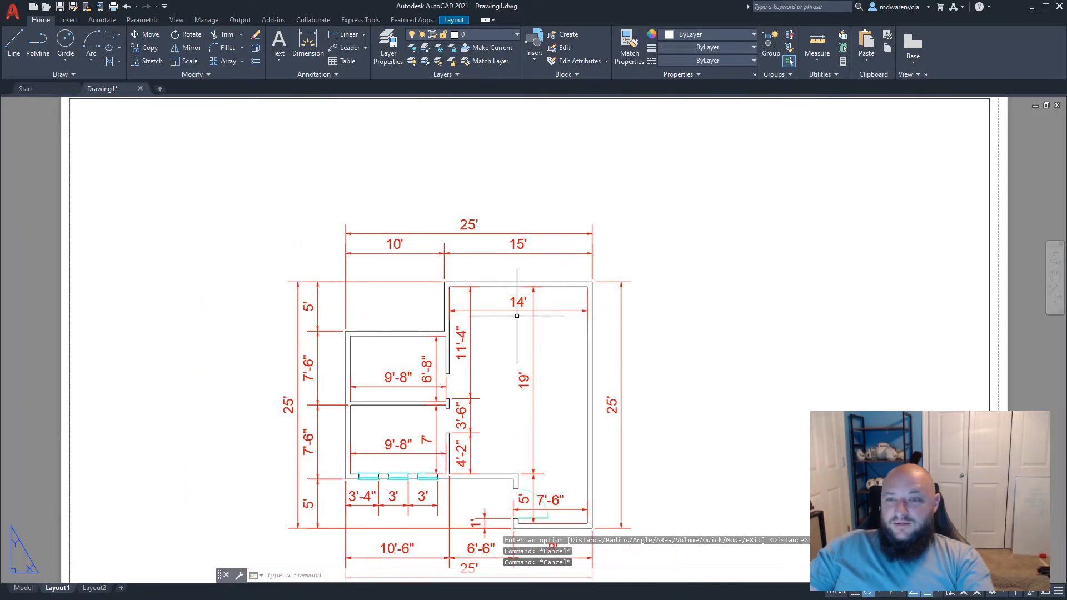
scroll(482, 349, down, 3)
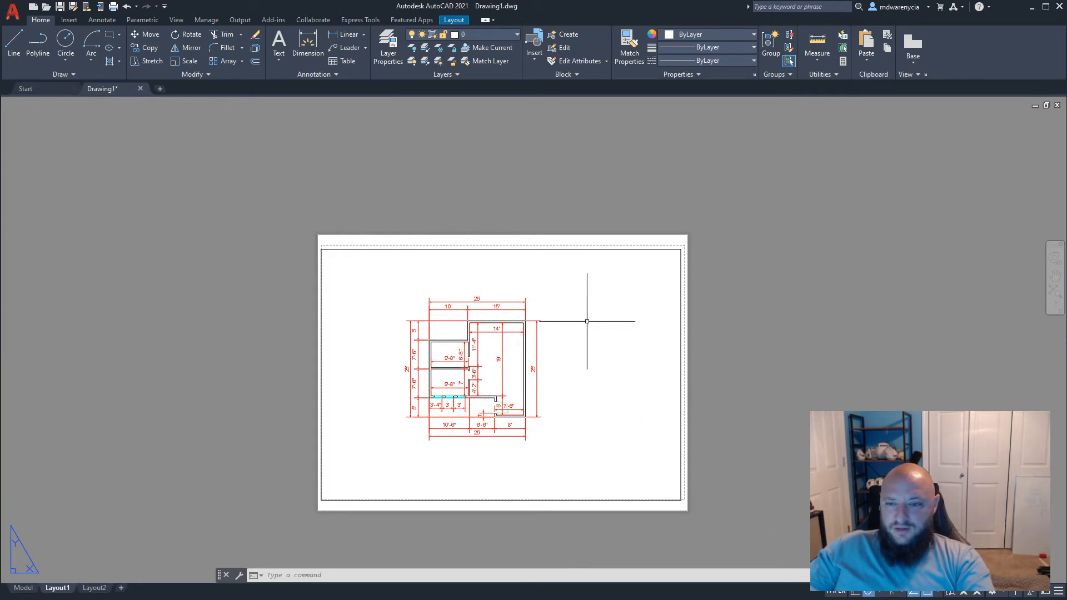
scroll(496, 309, up, 2)
scroll(495, 308, up, 2)
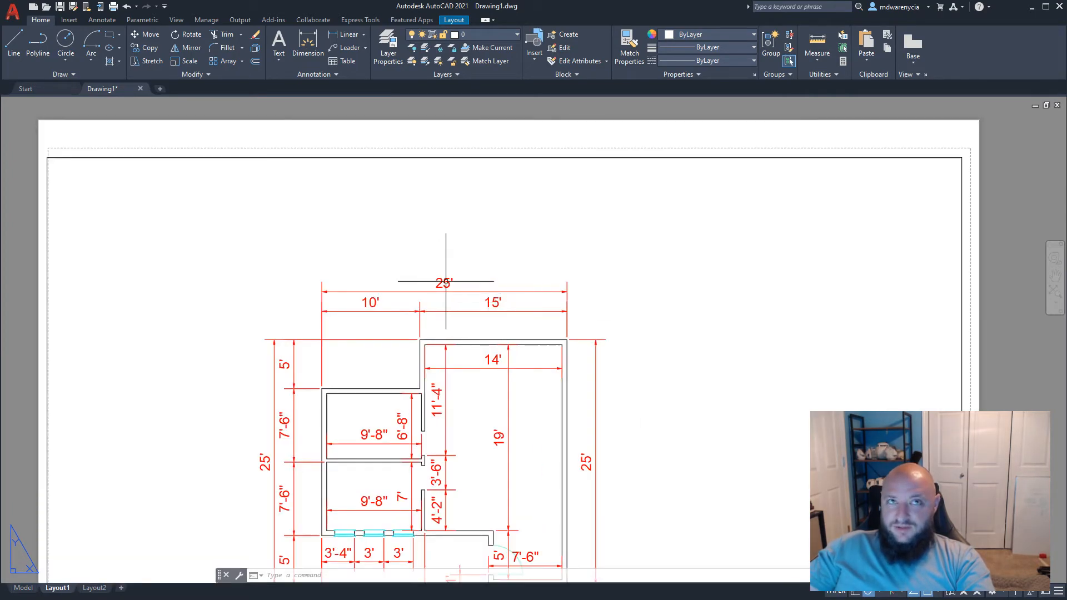